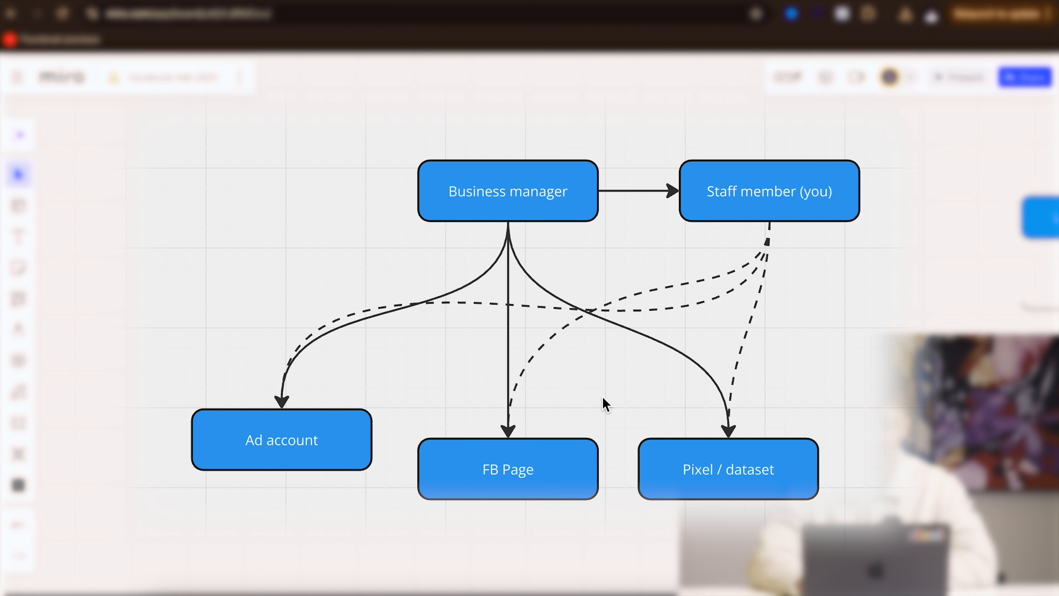
Step: Select and deselect the ad account, page and pixel objects in Miro, then go to Meta Business Suite
drag(131, 390, 578, 539)
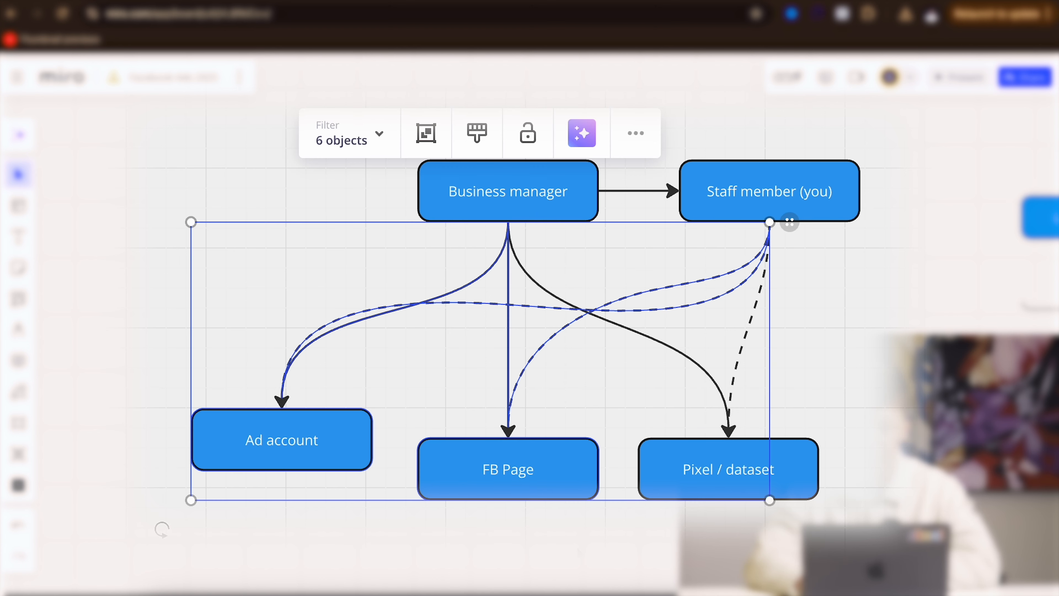
key(Escape)
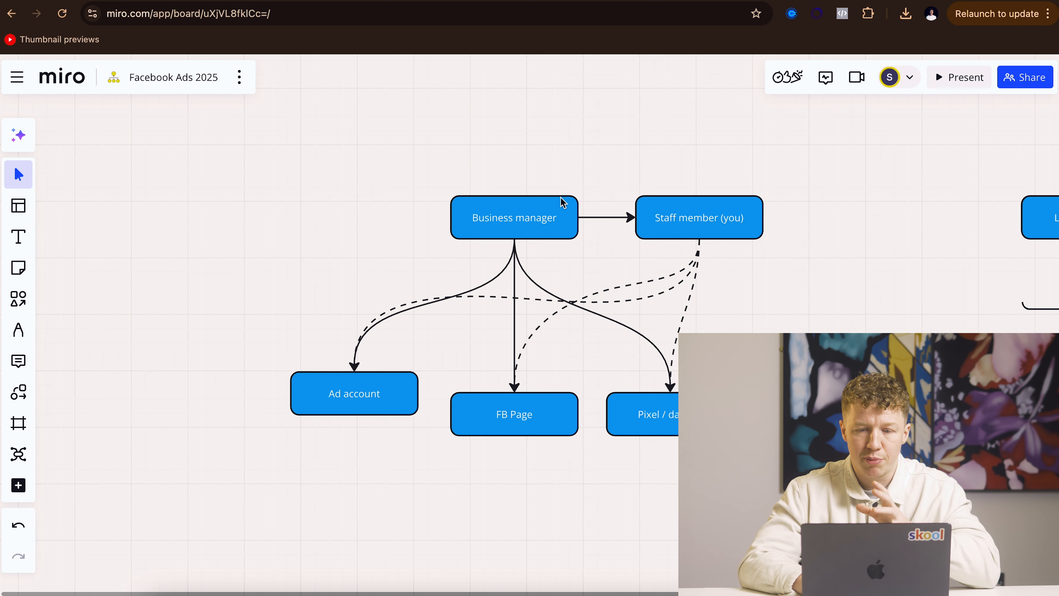
click(700, 1)
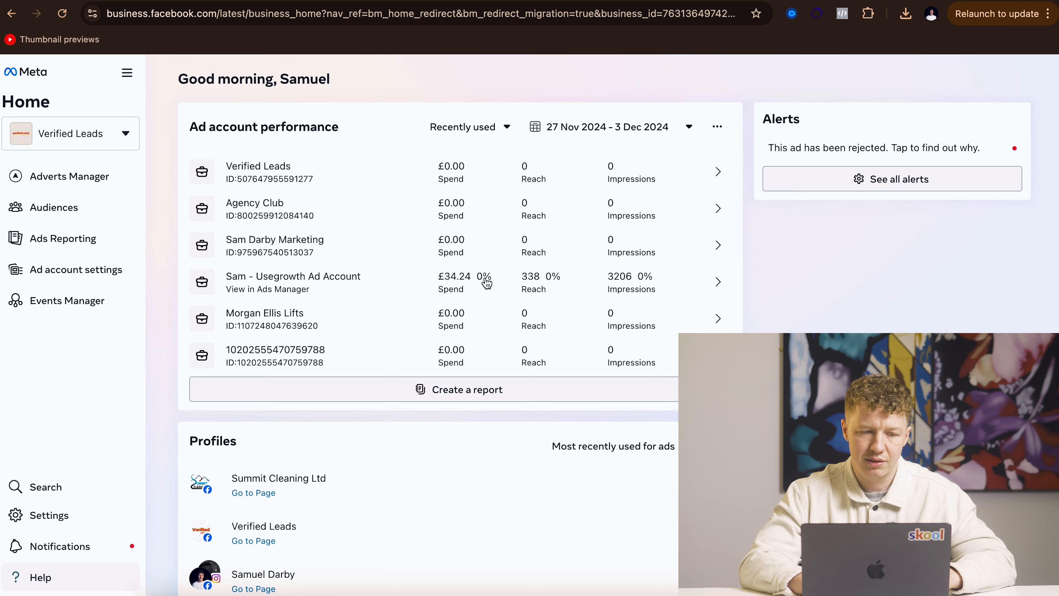
Step: Choose Create a business portfolio from the business portfolio dropdown list
click(122, 141)
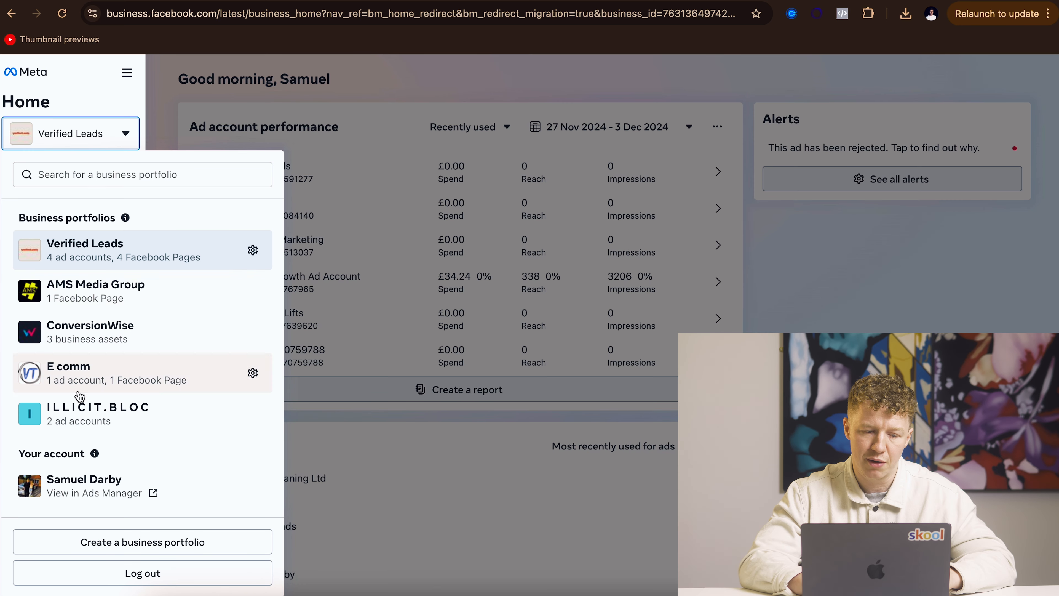
click(786, 285)
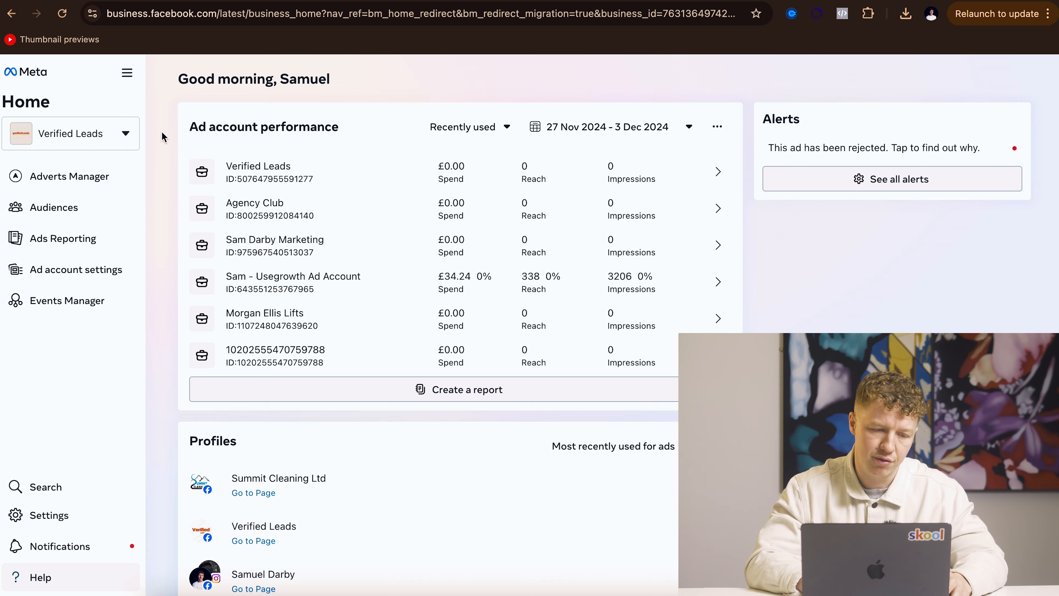
click(115, 149)
scroll(125, 375, down, 3)
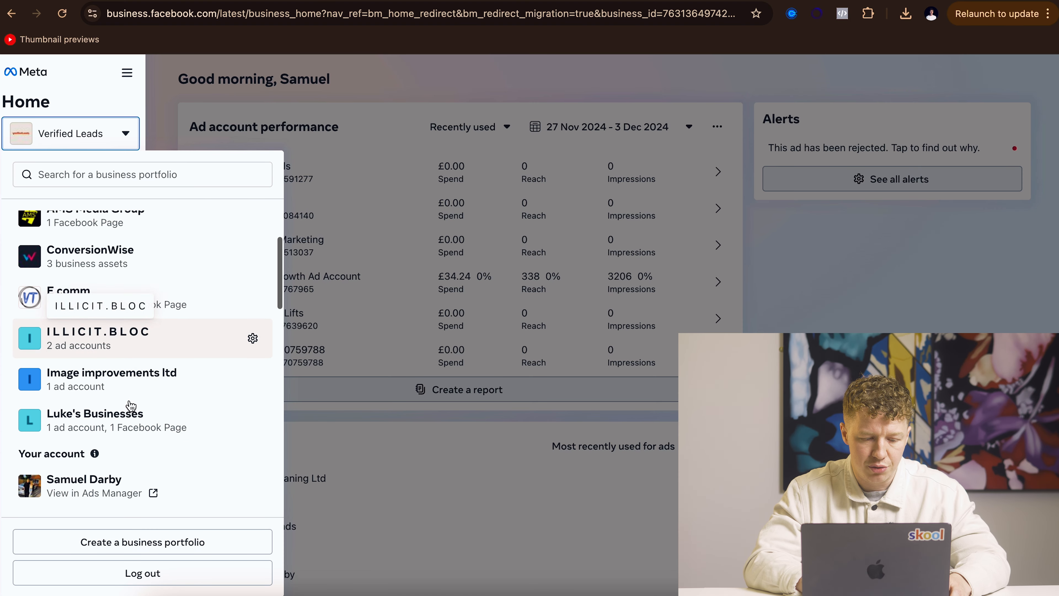
click(184, 546)
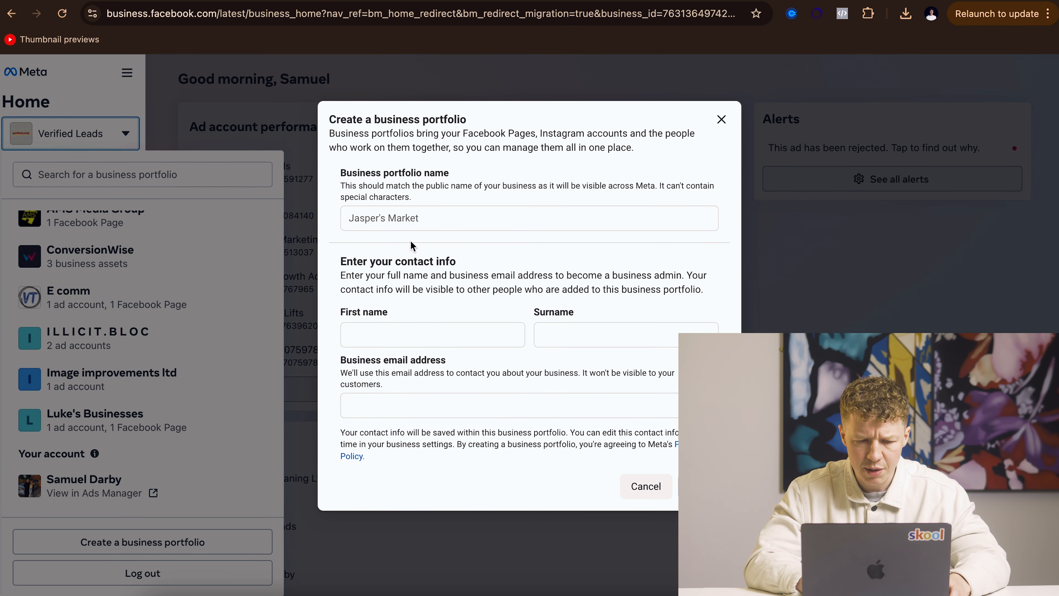
Step: Name the portfolio 'Sam's Business Manager' and autofill the admin's name and business e-mail
click(410, 221)
text(Sam's)
key(BackSpace)
text('s Business Manager)
click(388, 337)
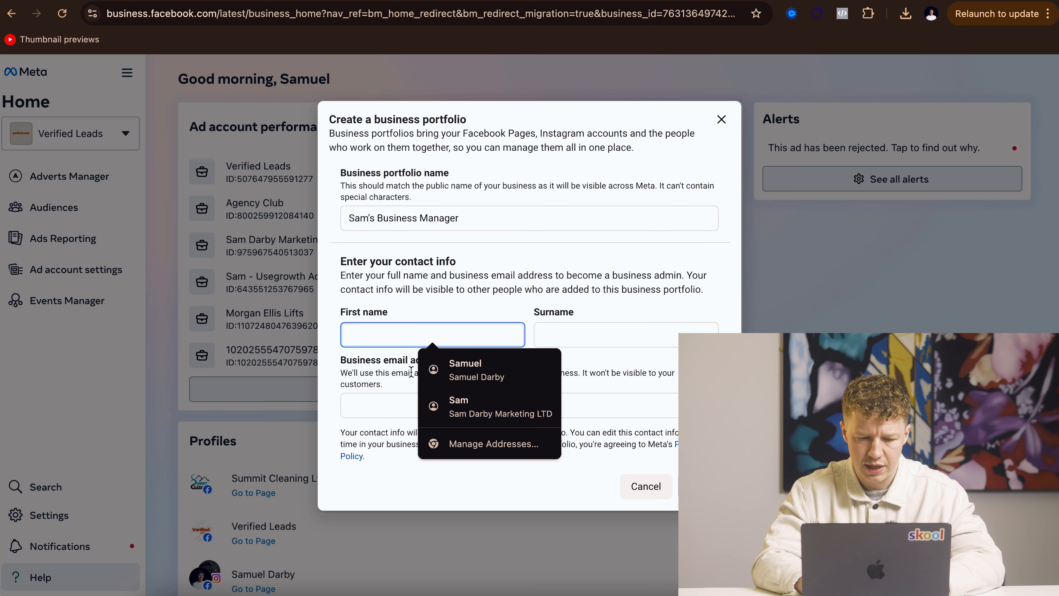
click(479, 370)
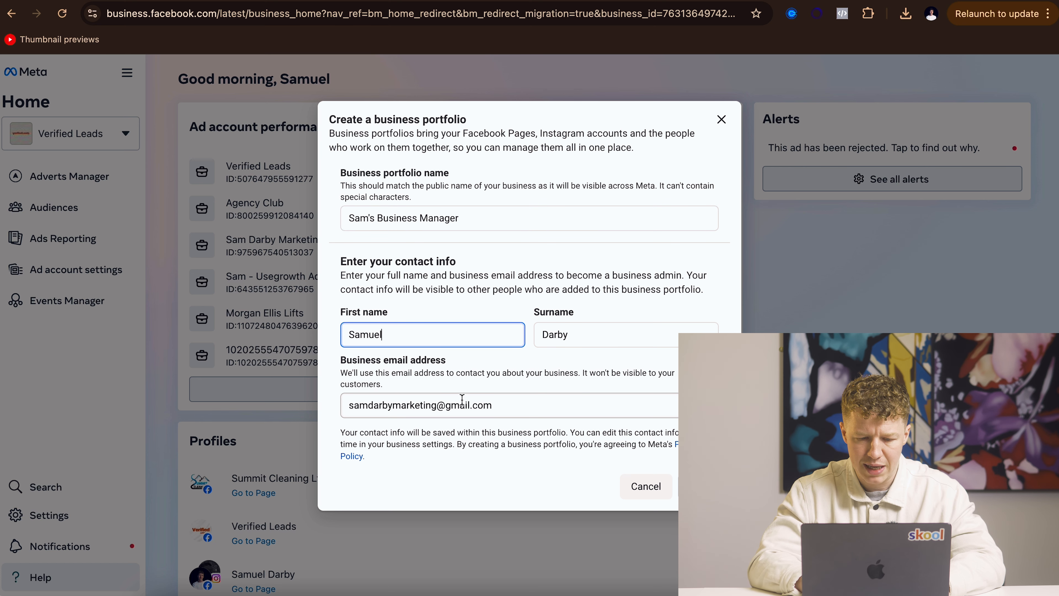
click(556, 443)
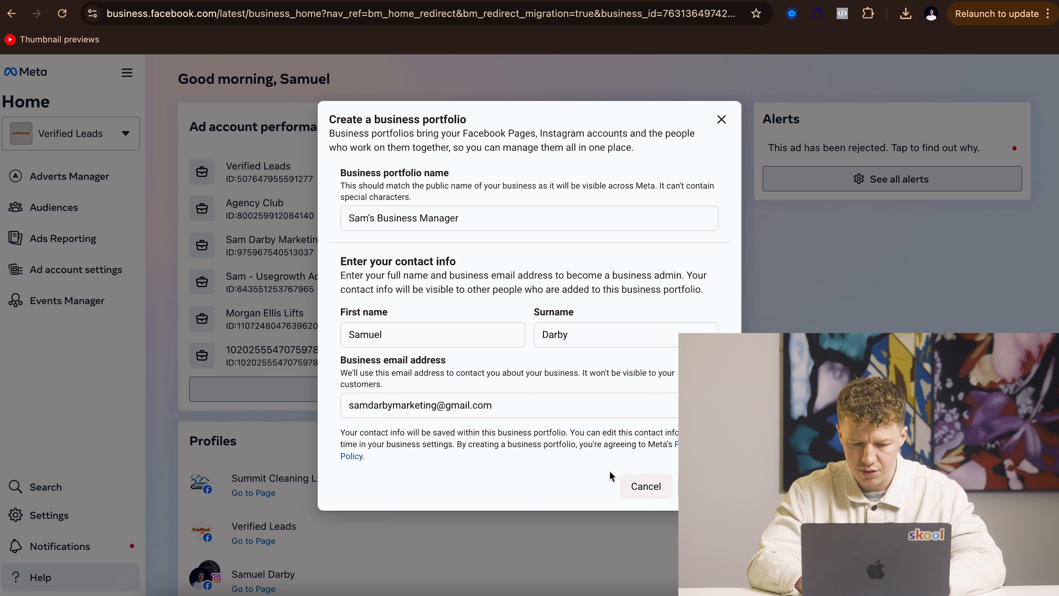
Step: Remove the apostrophe and trailing s from the portfolio name and submit the form
click(486, 217)
click(524, 180)
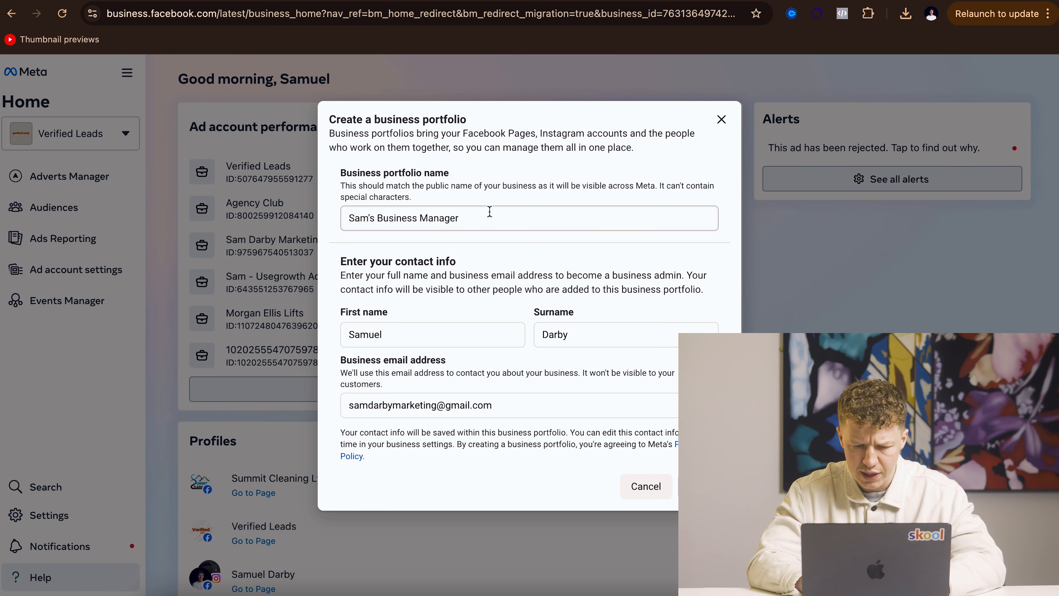
click(374, 217)
key(BackSpace)
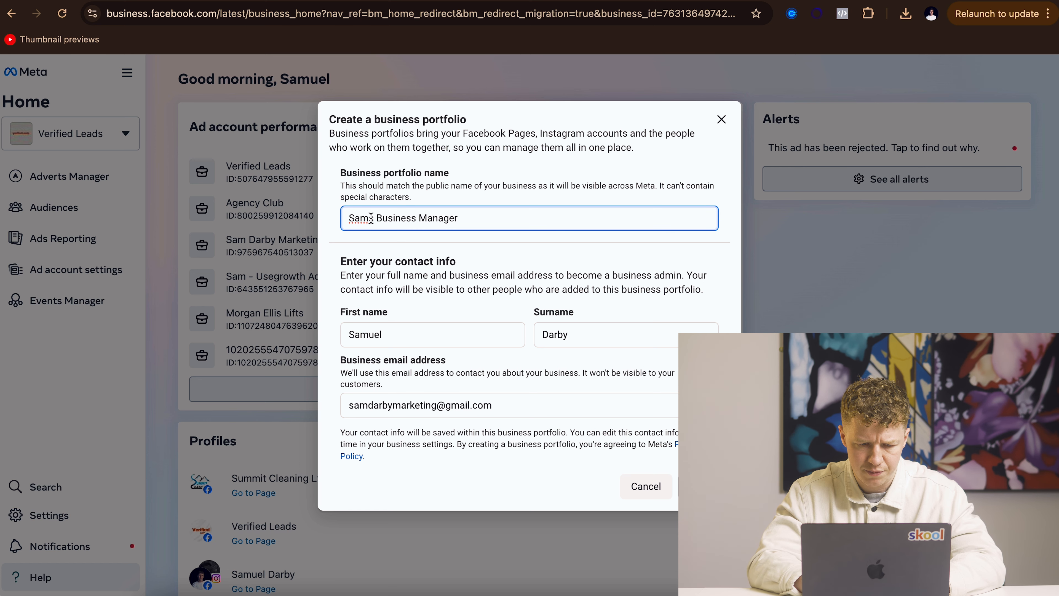
key(Delete)
key(Return)
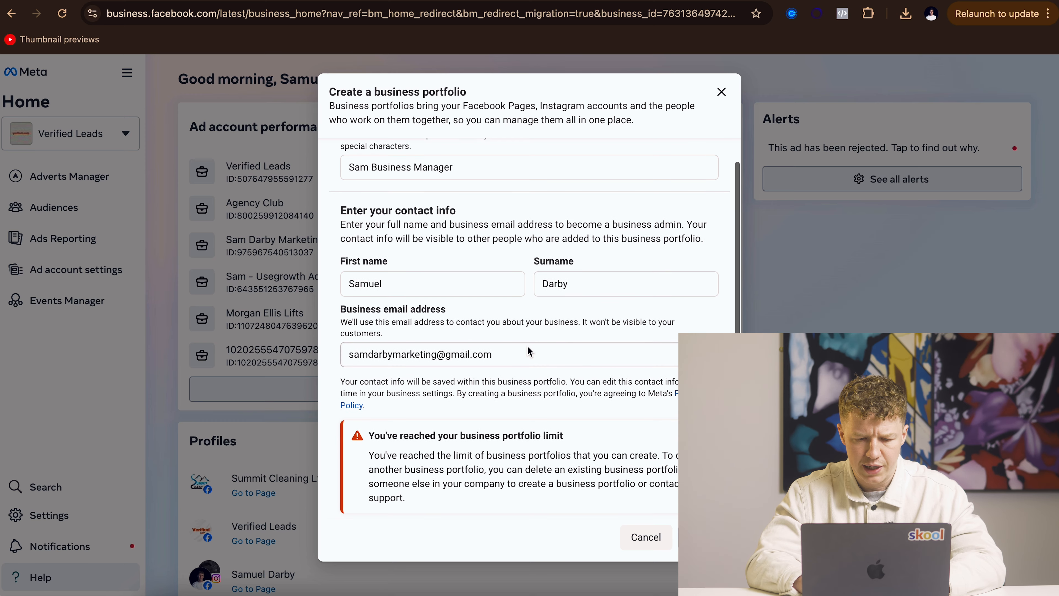
Step: Read the business portfolio limit warning, then close the new portfolio form
scroll(559, 272, down, 1)
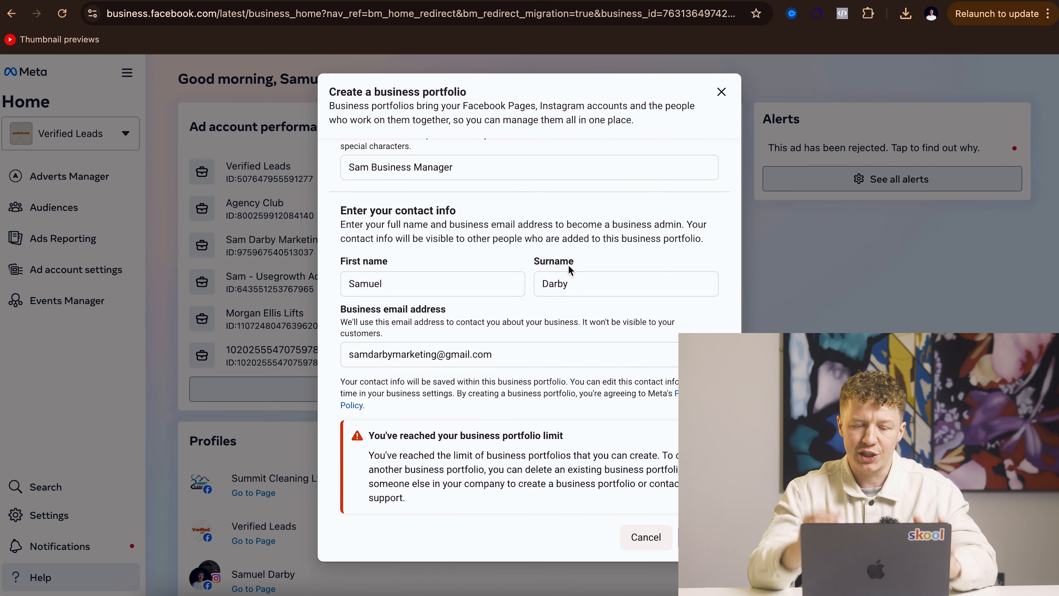
drag(478, 437, 590, 441)
click(590, 441)
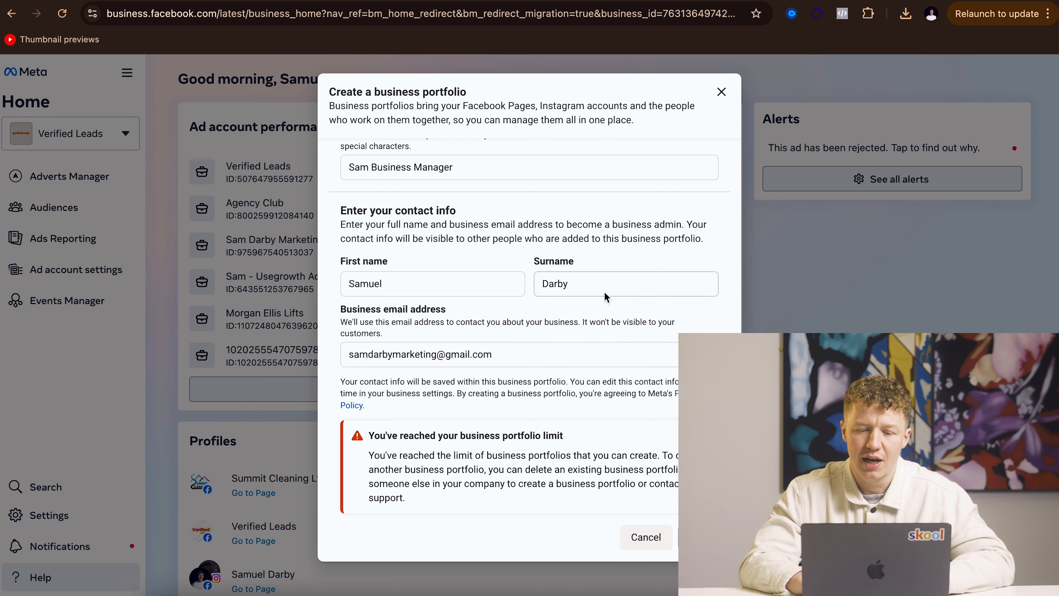
scroll(531, 183, up, 1)
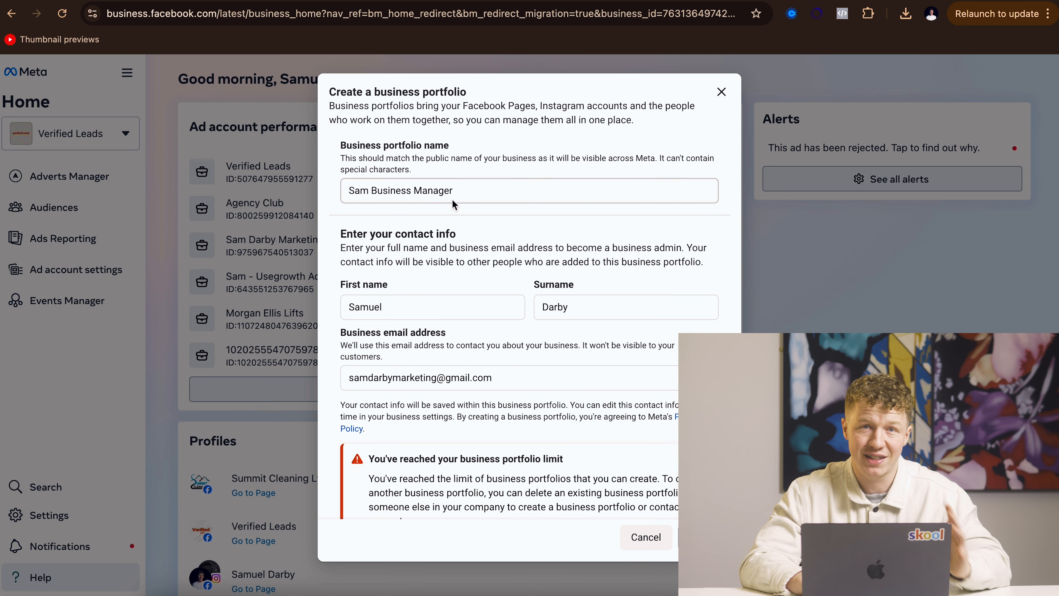
click(474, 192)
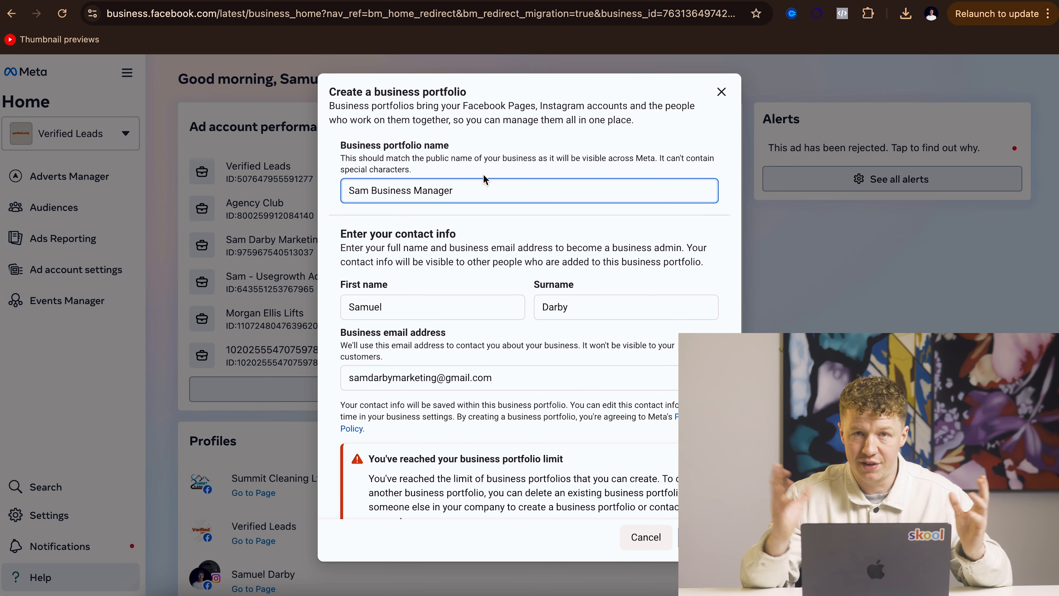
click(721, 91)
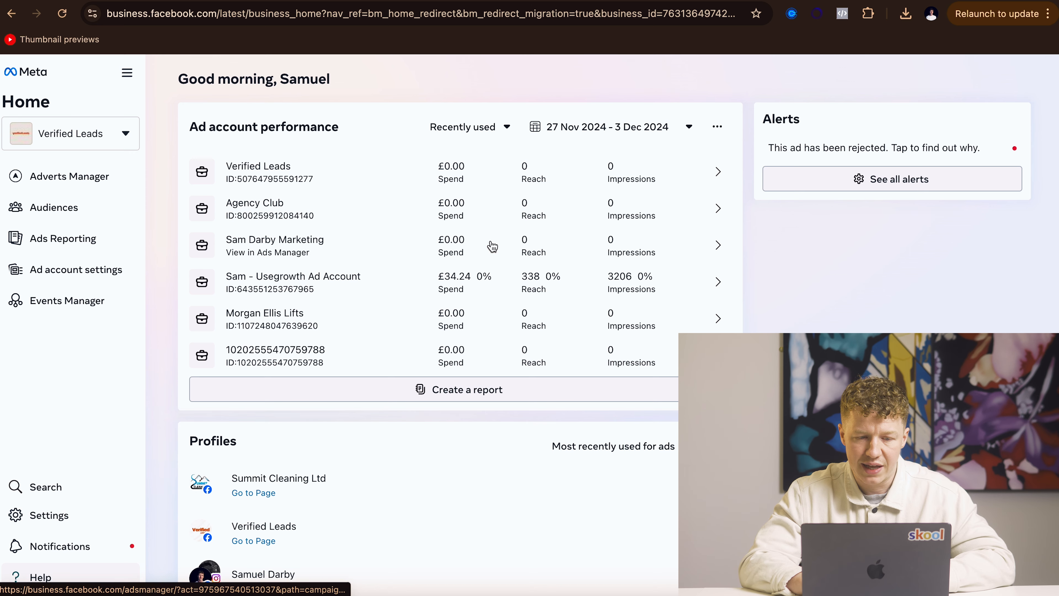
Step: From Settings, choose text message as the alternative authentication and request an SMS code
click(401, 232)
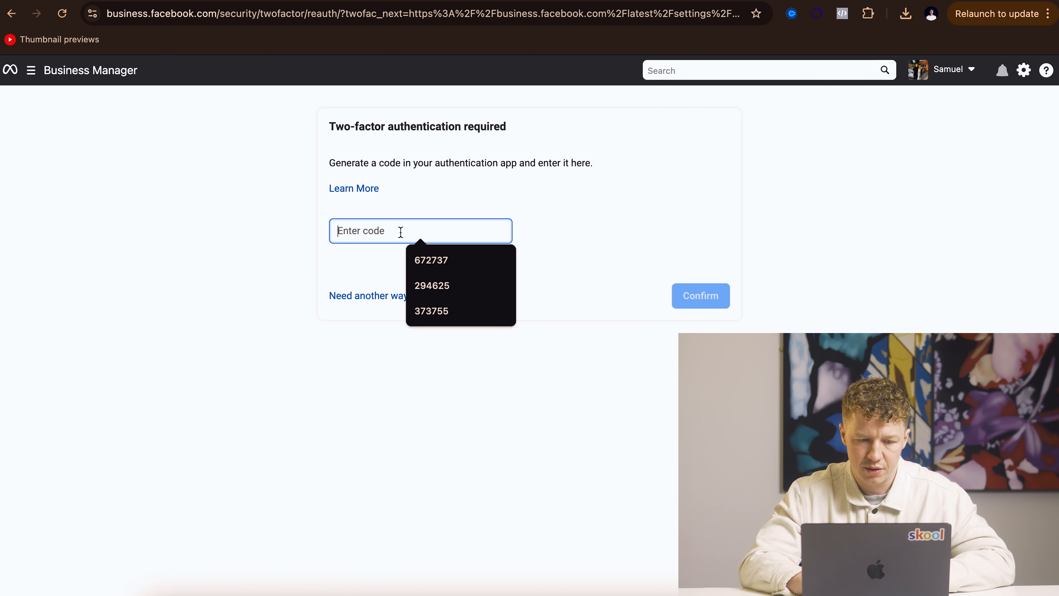
click(367, 295)
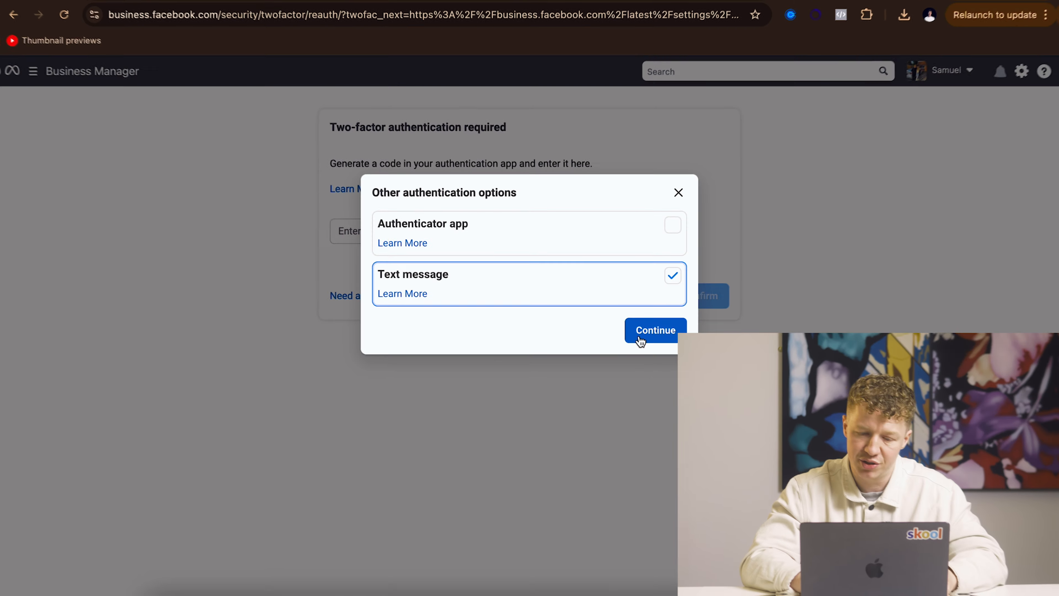
click(638, 334)
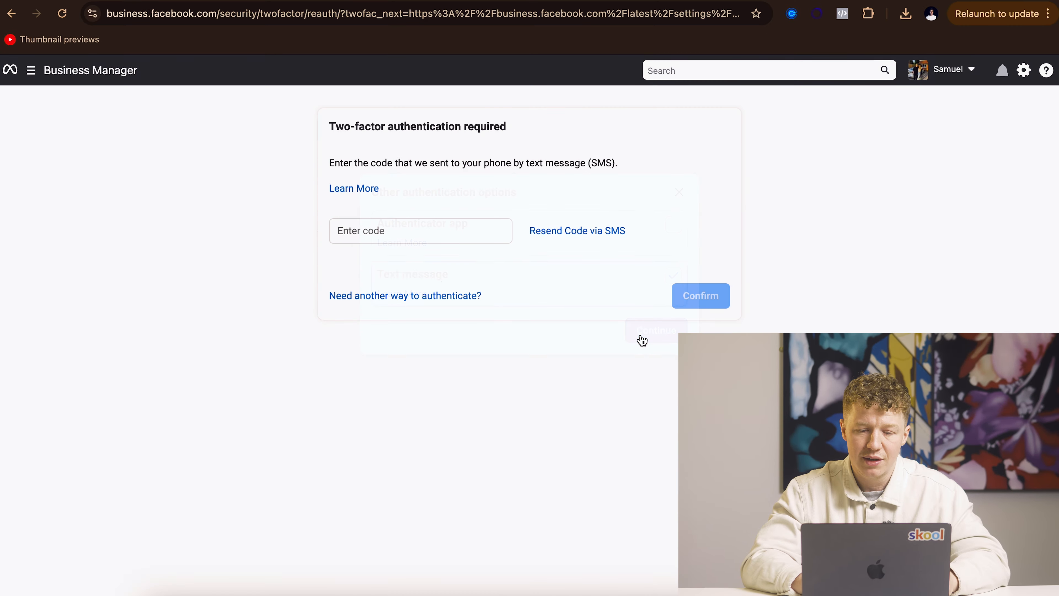
click(550, 232)
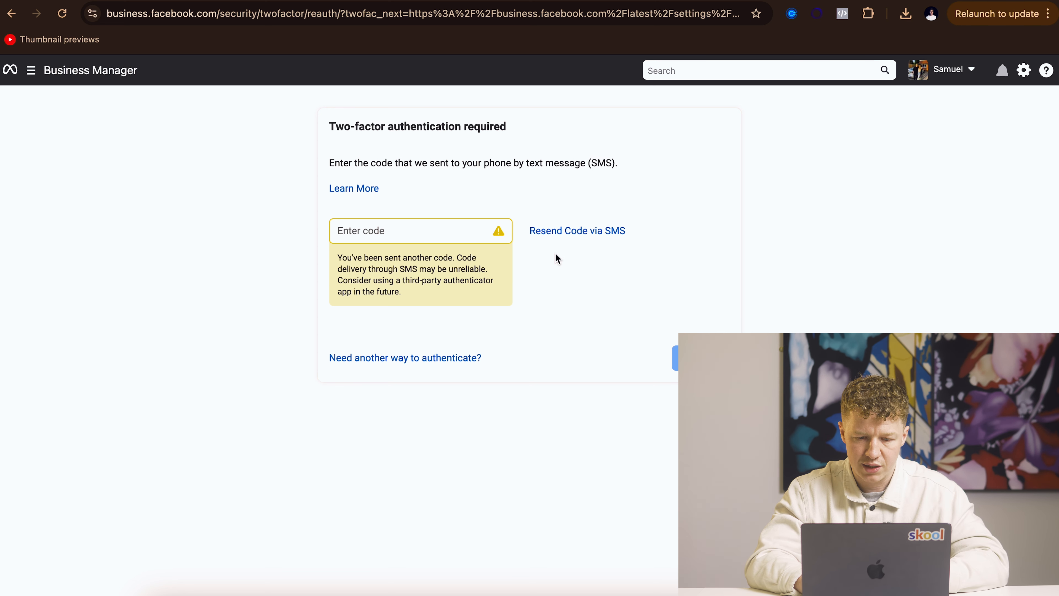
click(561, 232)
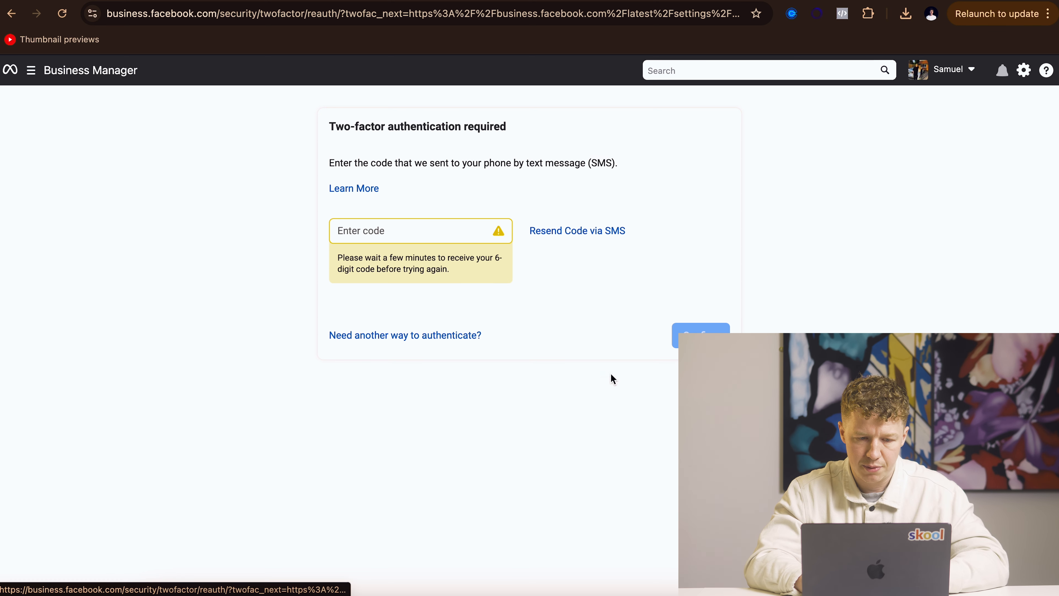
Step: Enter the six-digit SMS verification code and submit it
click(377, 226)
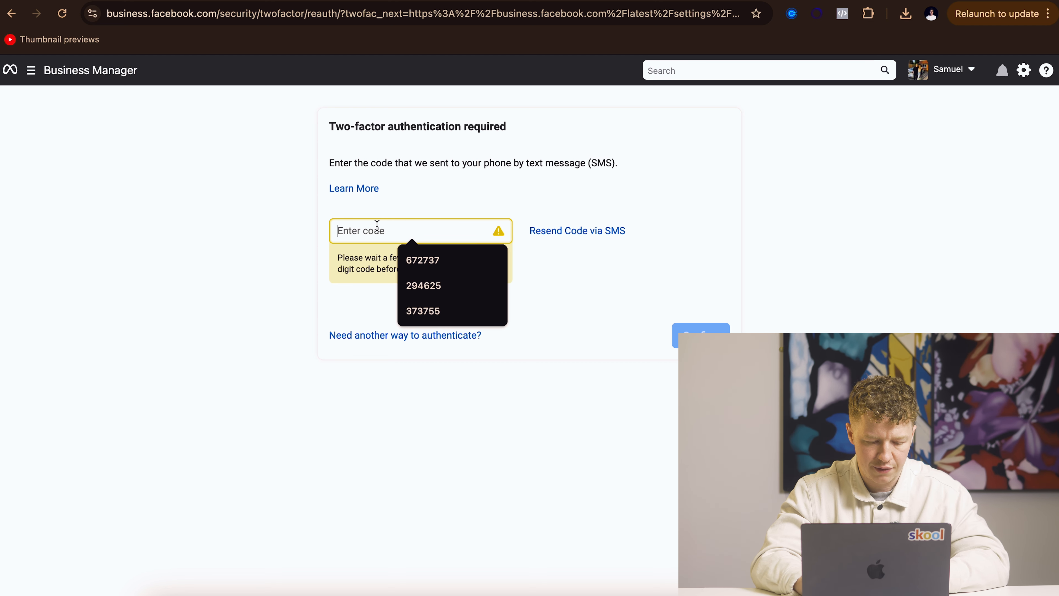
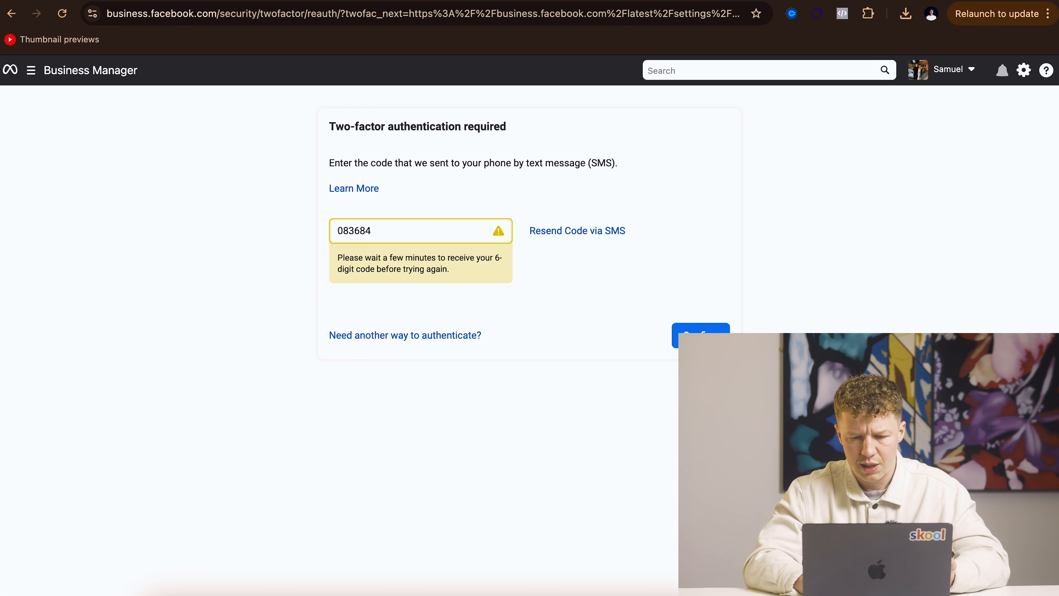
key(Return)
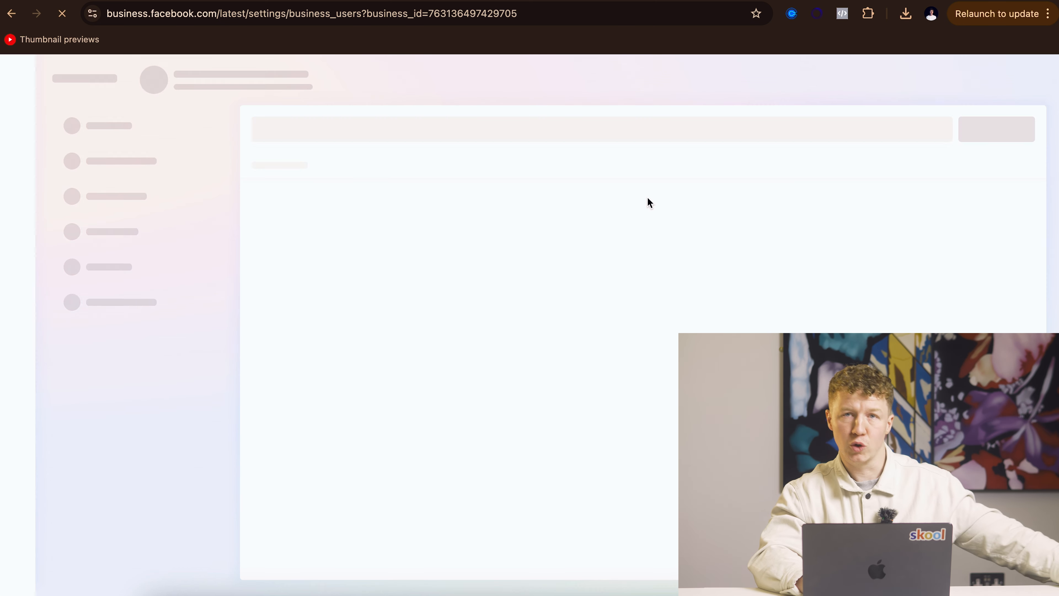
Step: Expand Data sources in the settings sidebar and open the Ad accounts list
click(522, 467)
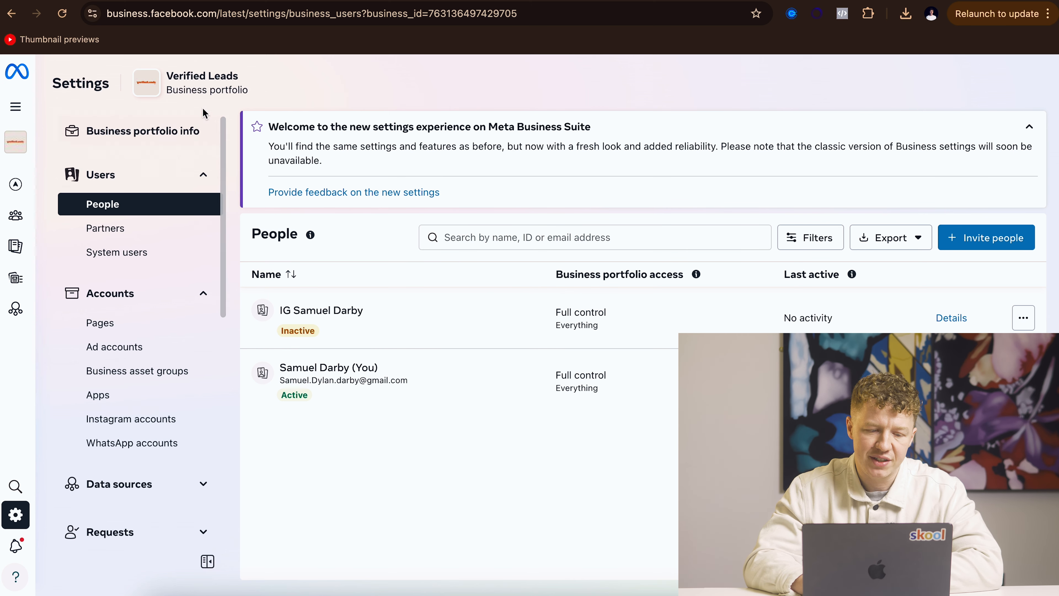
scroll(142, 338, down, 10)
scroll(166, 244, up, 10)
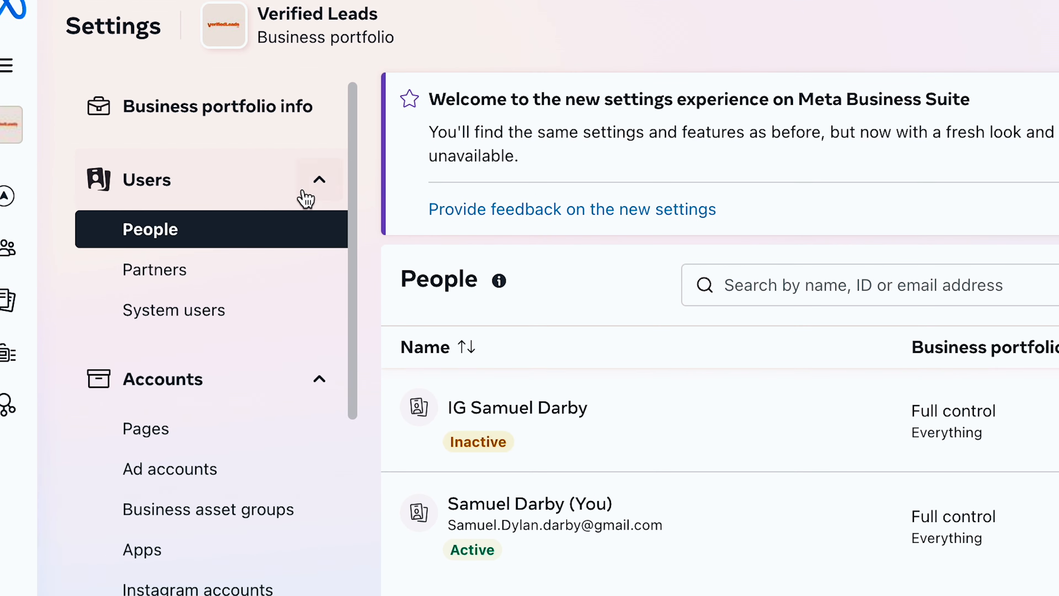
scroll(135, 396, down, 5)
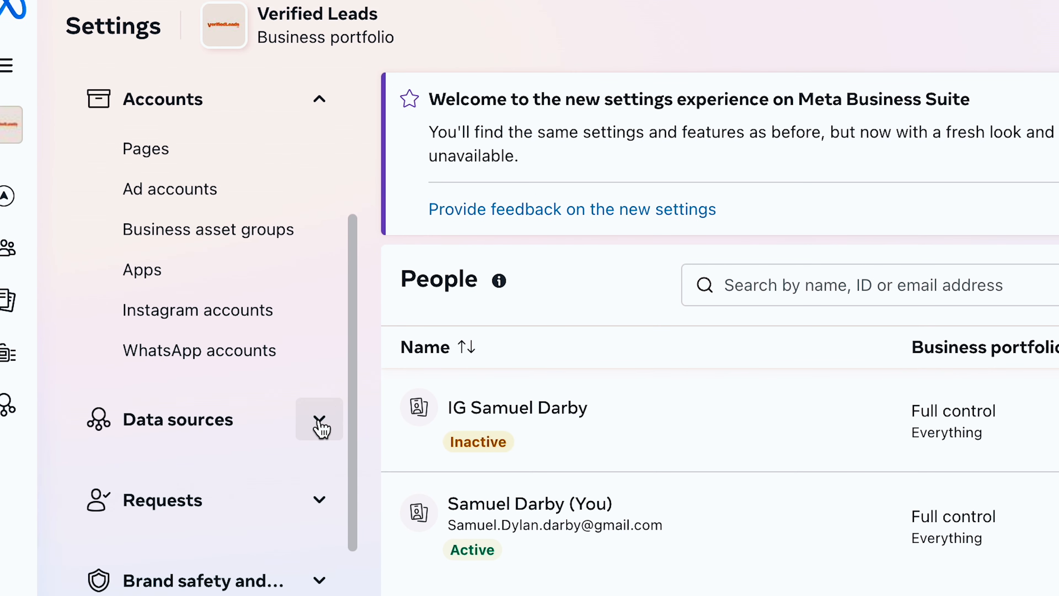
click(319, 422)
scroll(197, 563, down, 3)
scroll(200, 551, up, 1)
scroll(153, 284, up, 6)
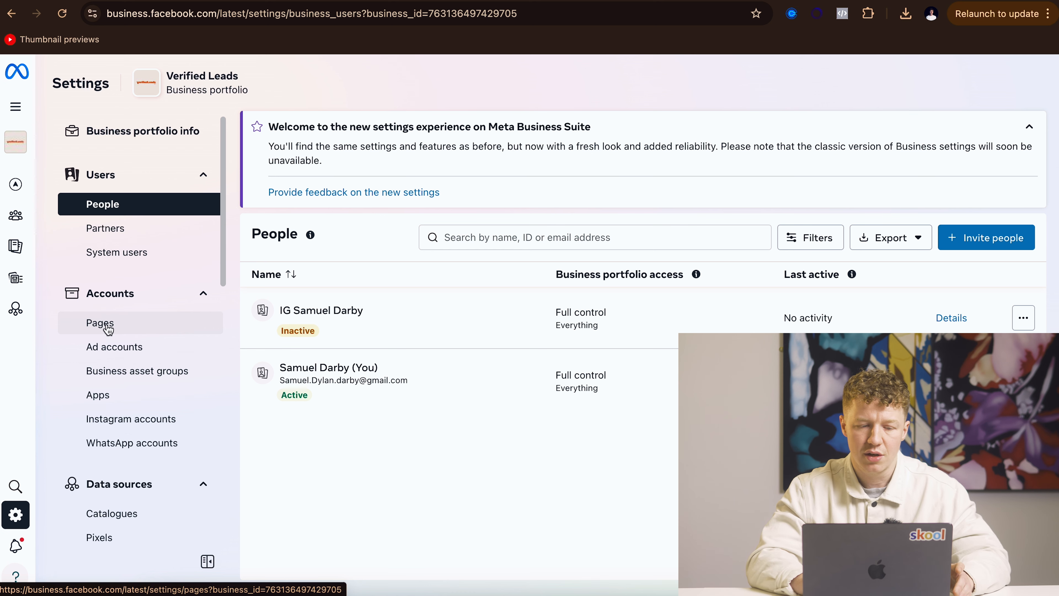
click(115, 349)
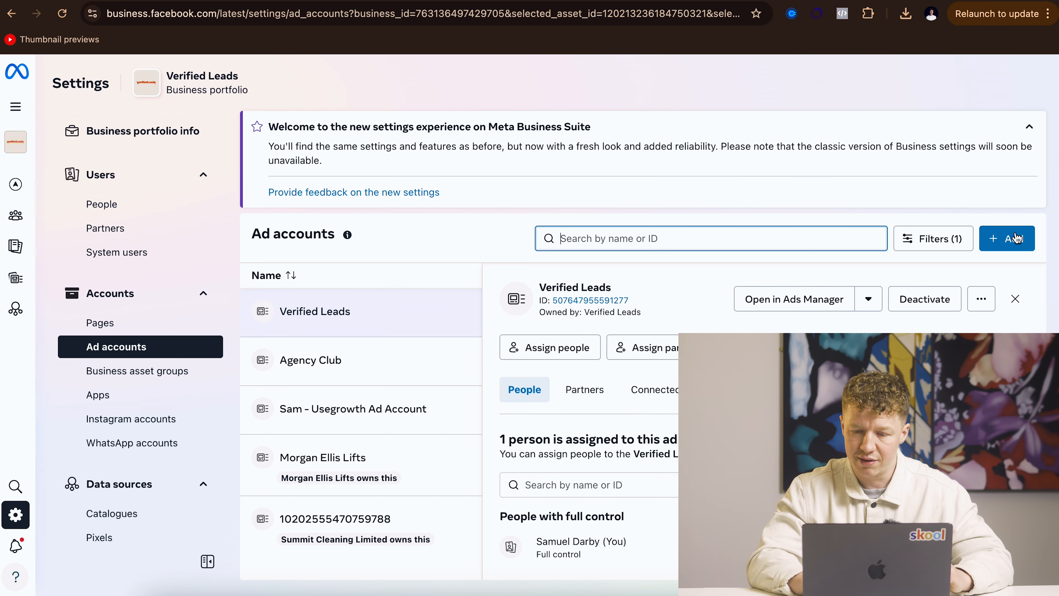
click(1017, 241)
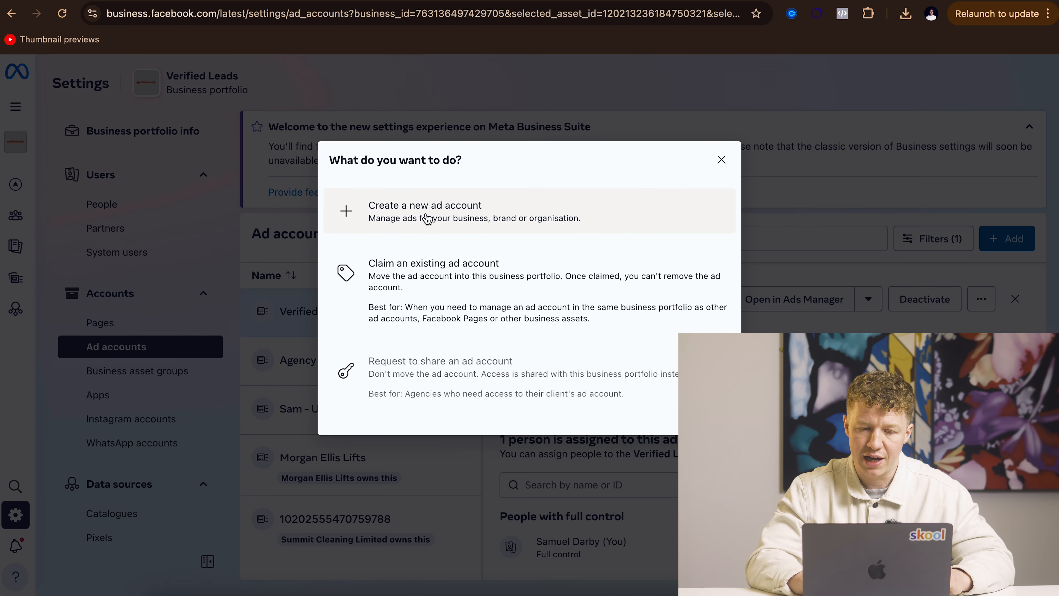
click(430, 219)
click(503, 200)
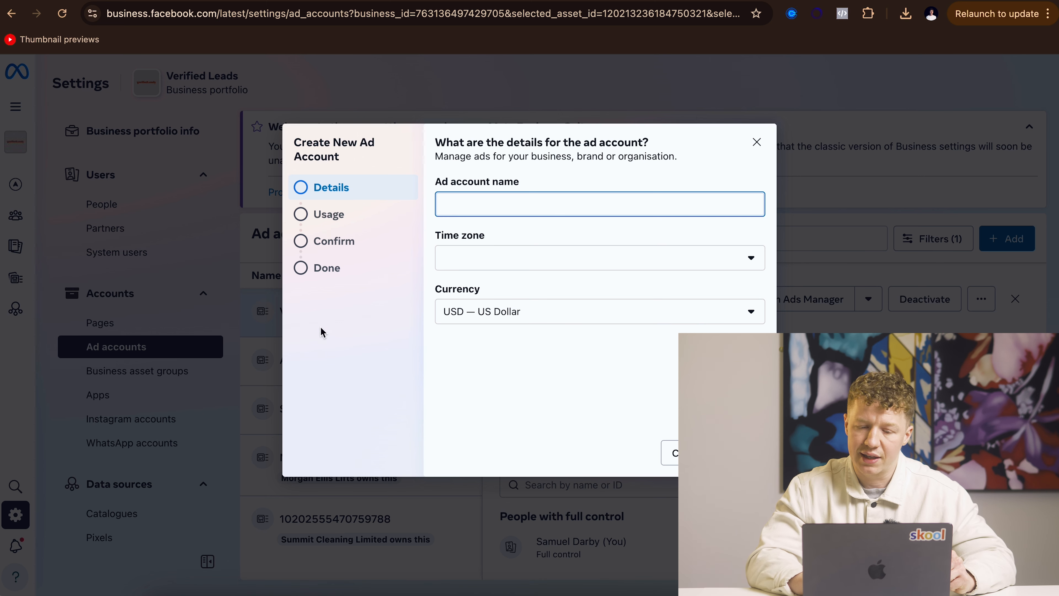
click(756, 142)
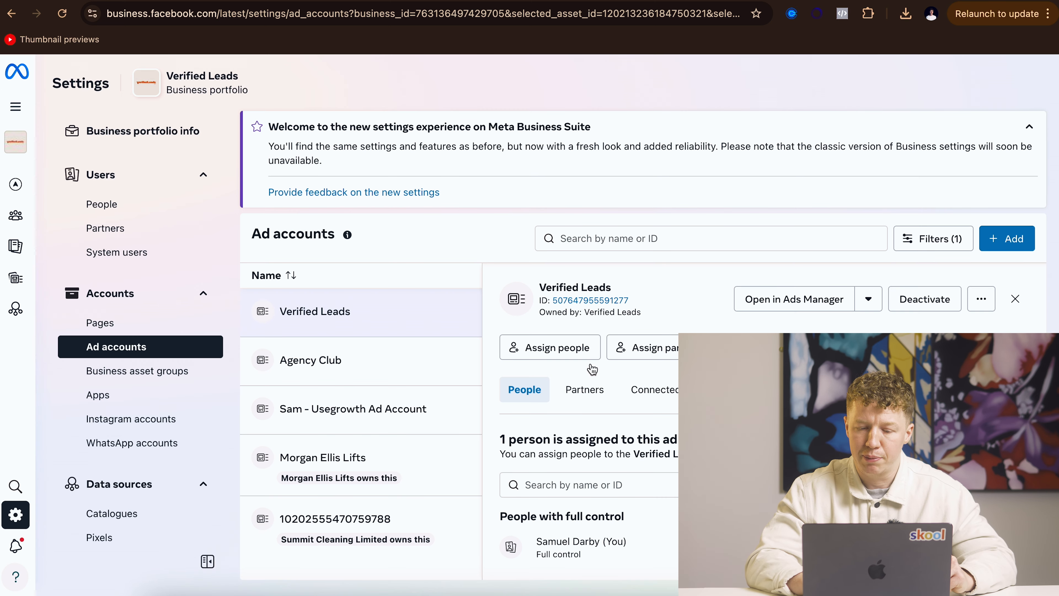
scroll(589, 367, down, 1)
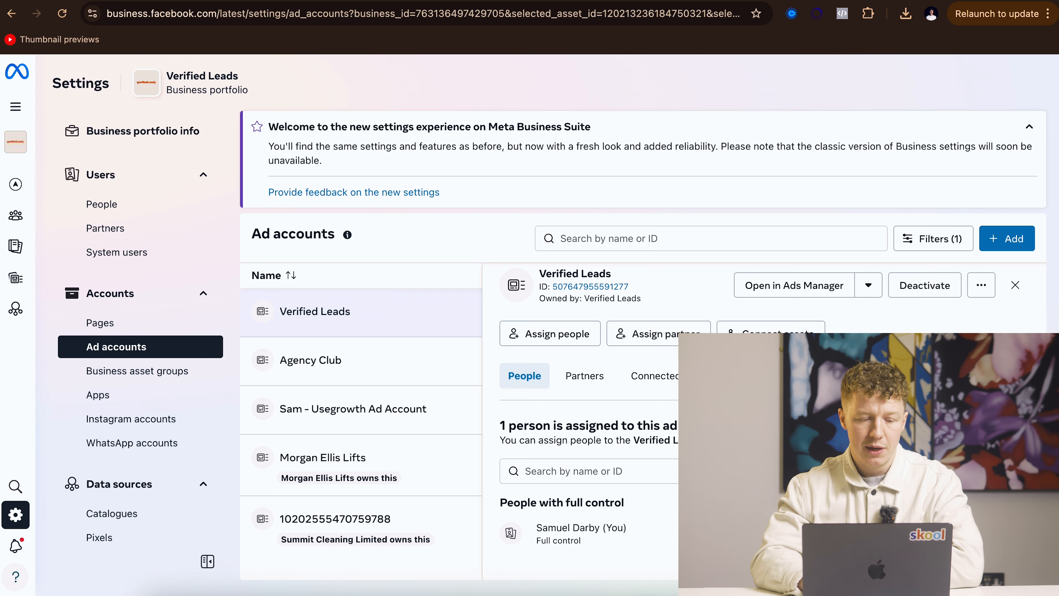
click(182, 326)
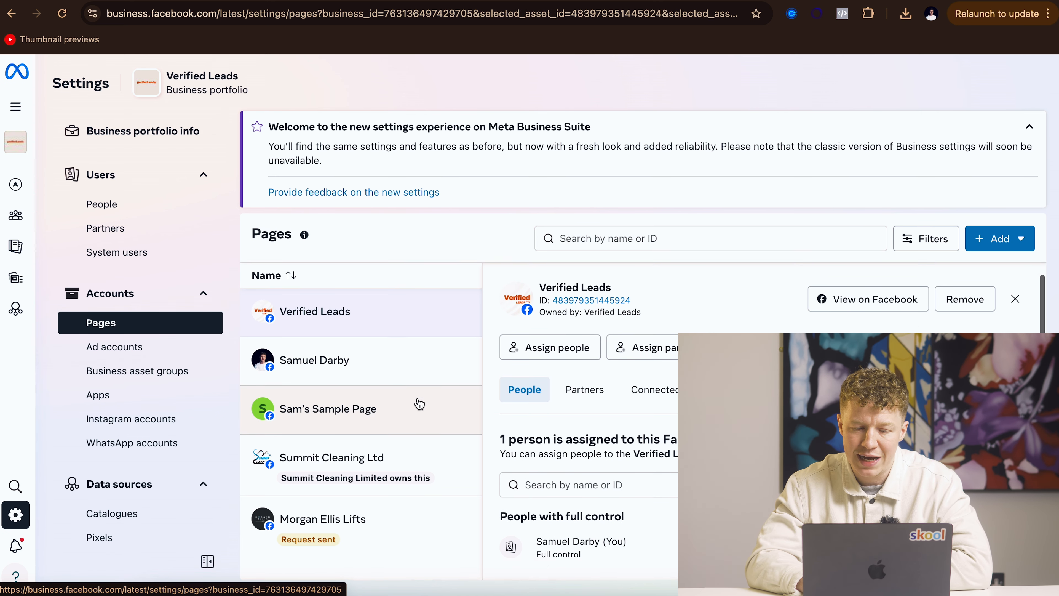
Step: Go to People, then Partners, and preview the option to request a partner's assets
click(181, 206)
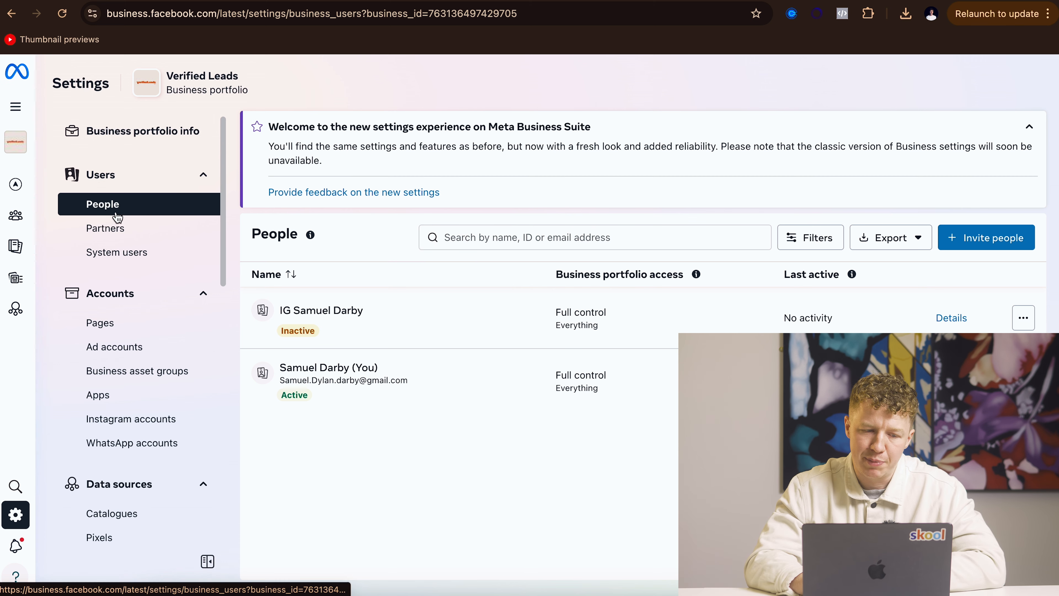
click(135, 228)
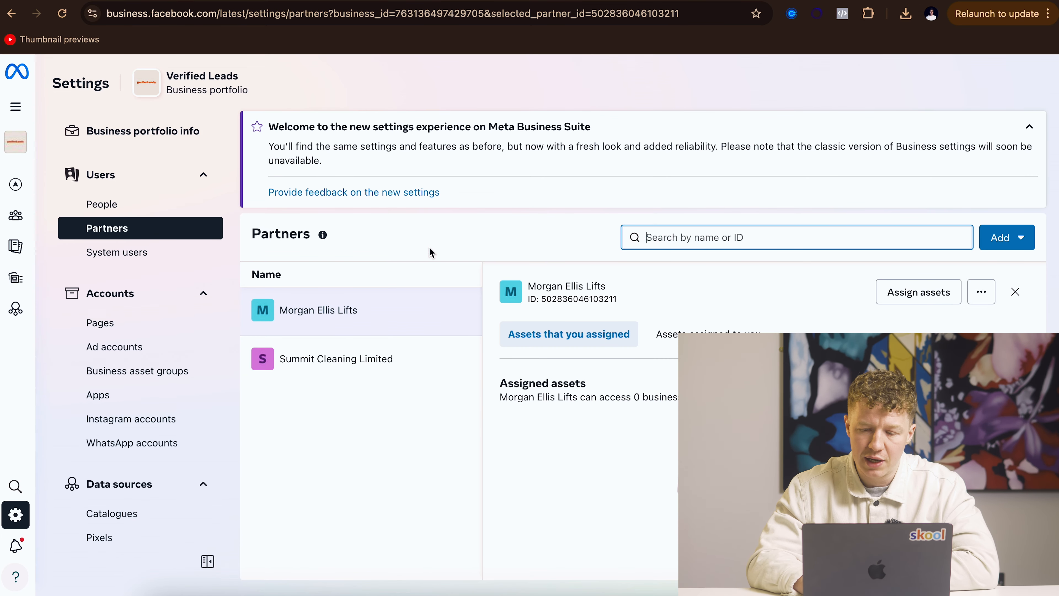
click(1002, 237)
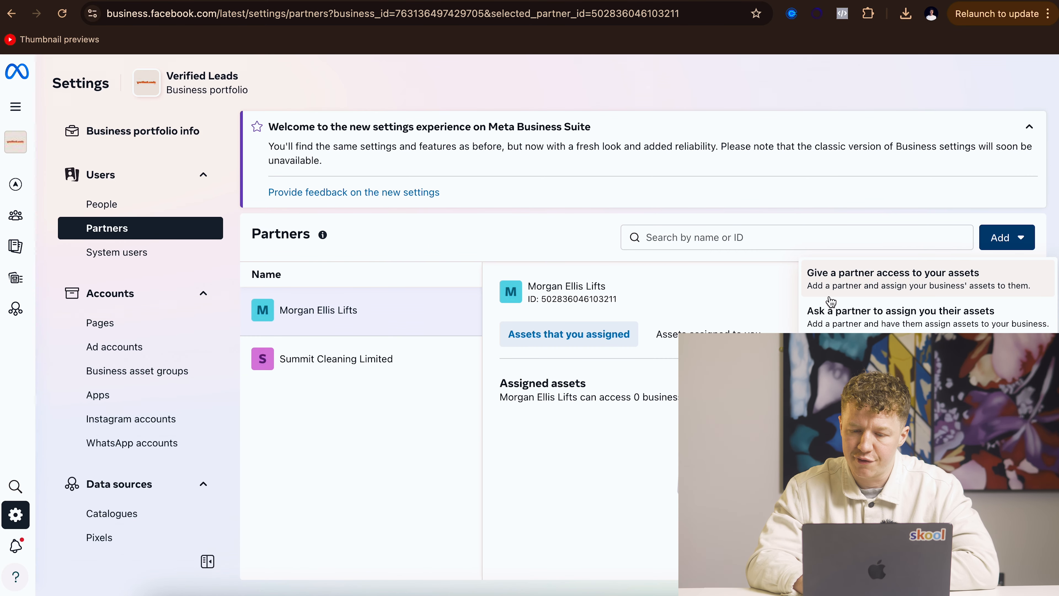
click(946, 318)
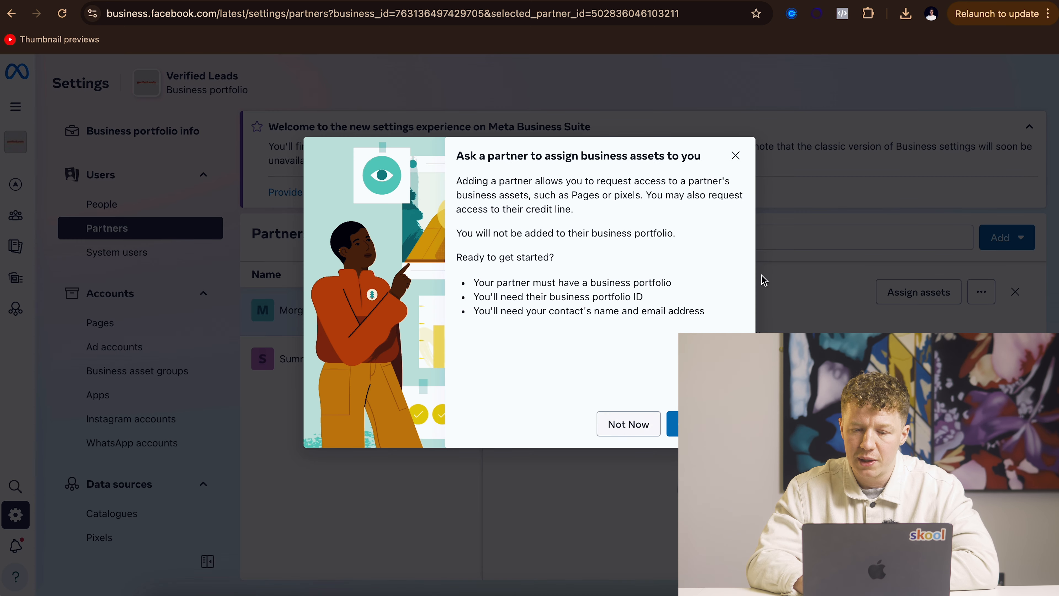
click(736, 163)
Step: Preview giving a partner asset access via Partner business ID, then close without adding
click(1007, 238)
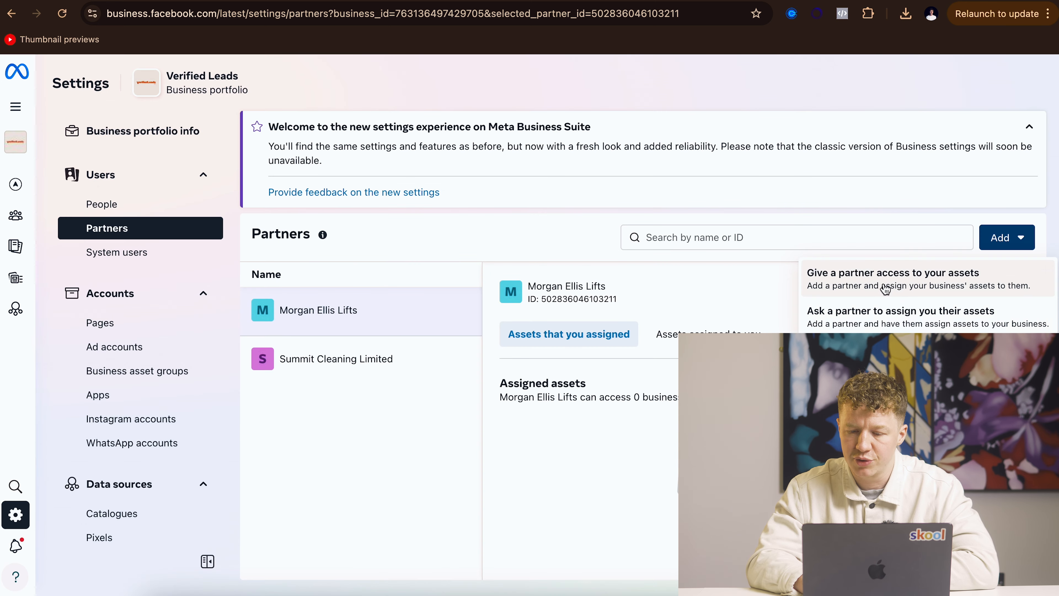
click(878, 288)
click(418, 316)
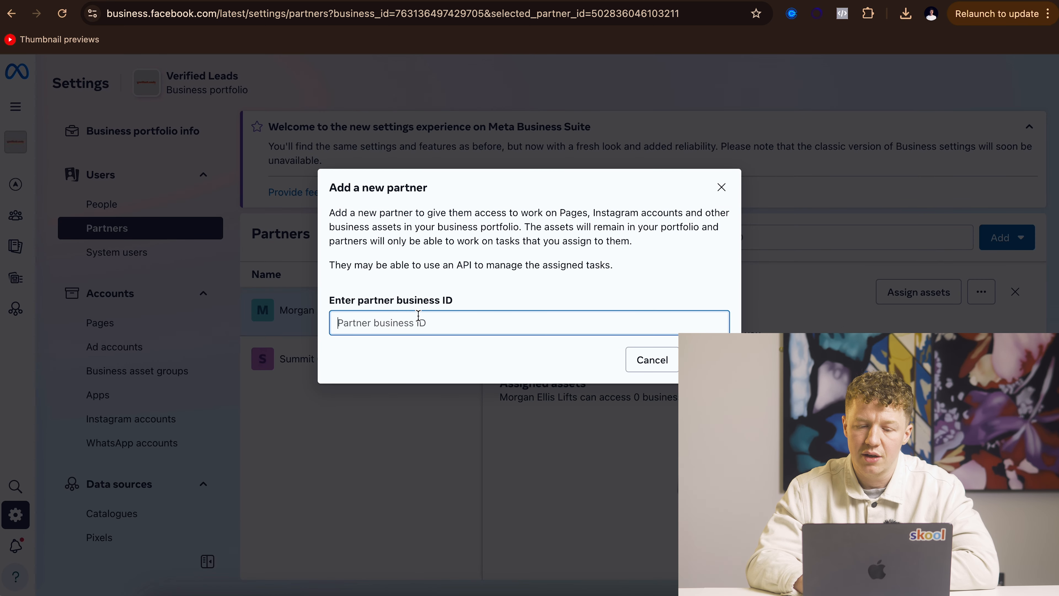
click(495, 296)
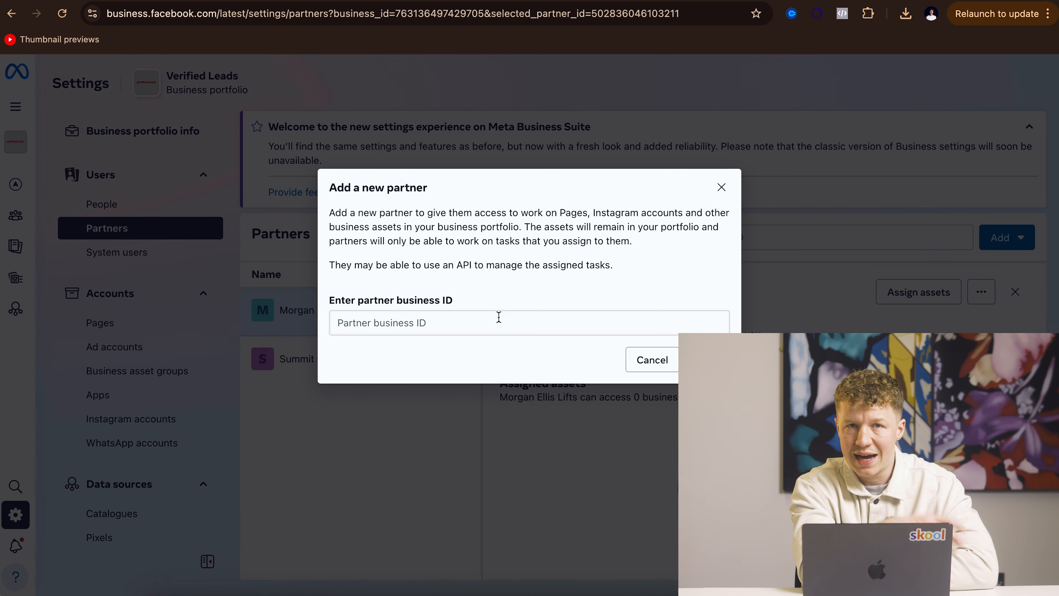
click(498, 317)
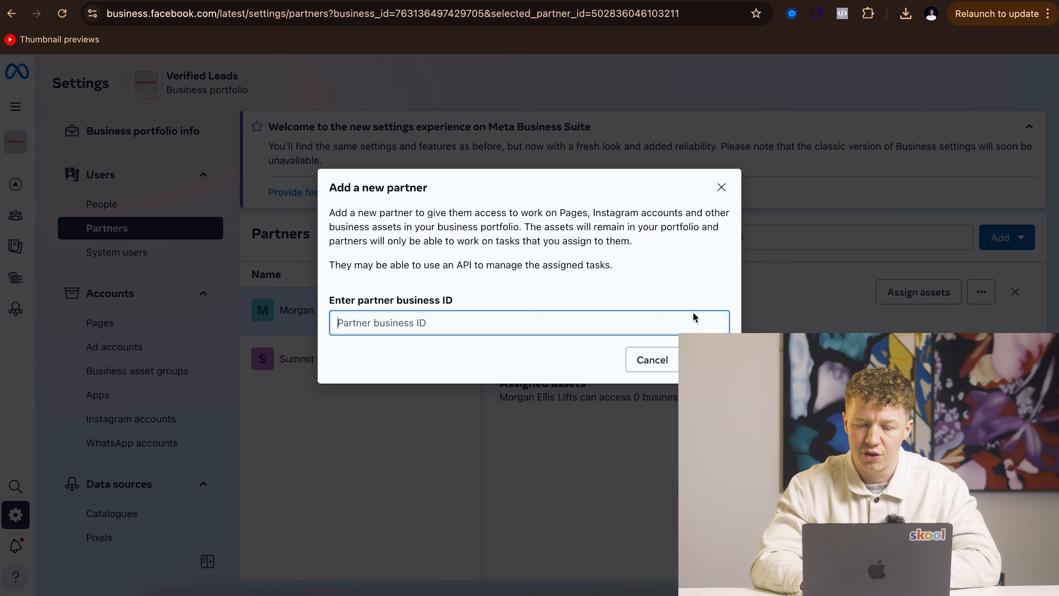
click(721, 187)
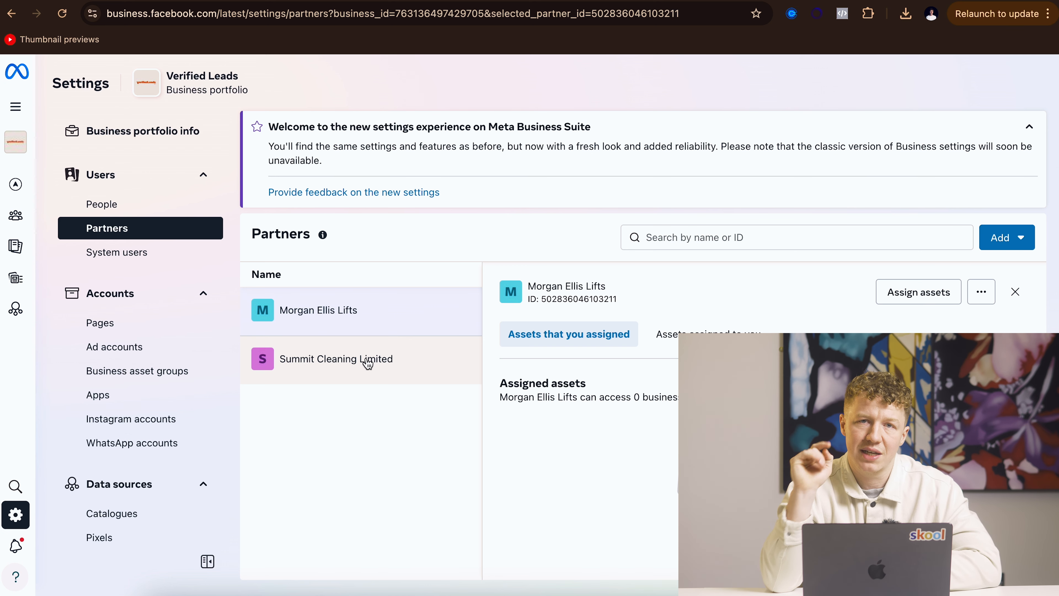
Step: Back in Ad accounts, review the assigned person's full control on Verified Leads and cancel unchanged
click(108, 347)
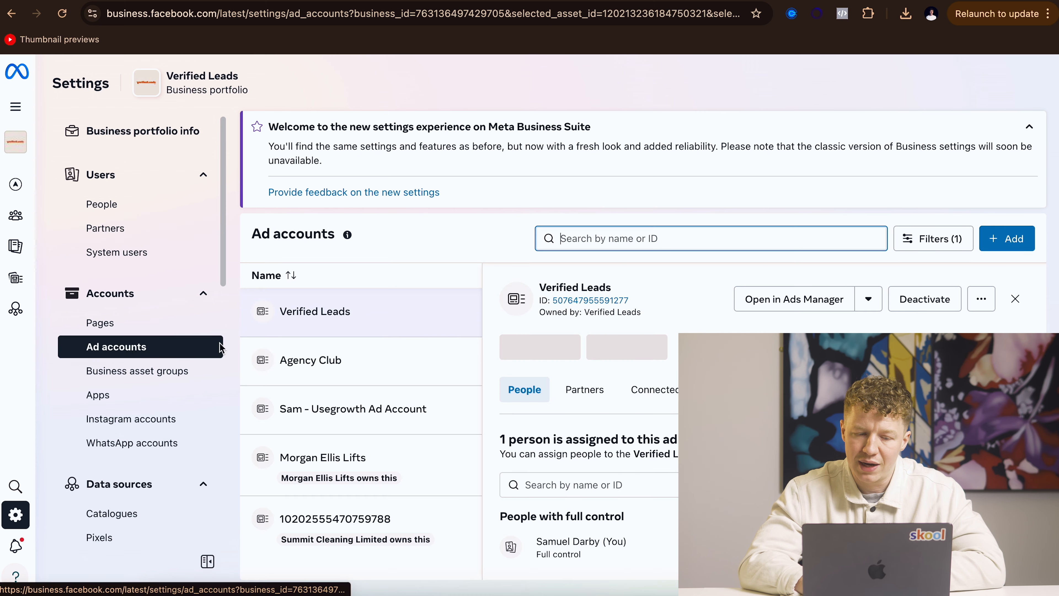
click(92, 323)
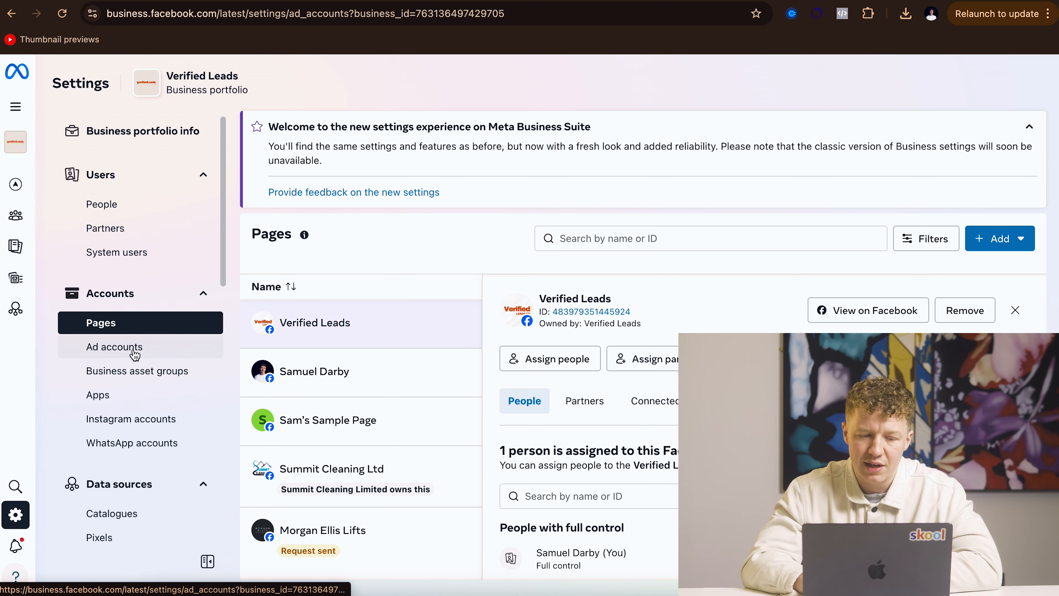
click(169, 345)
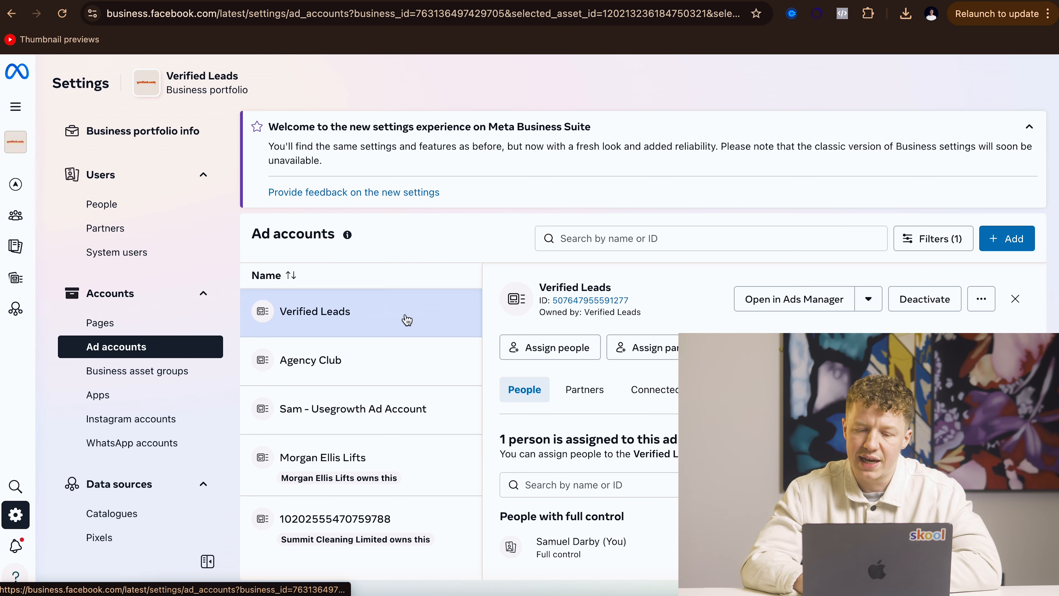
scroll(637, 475, down, 1)
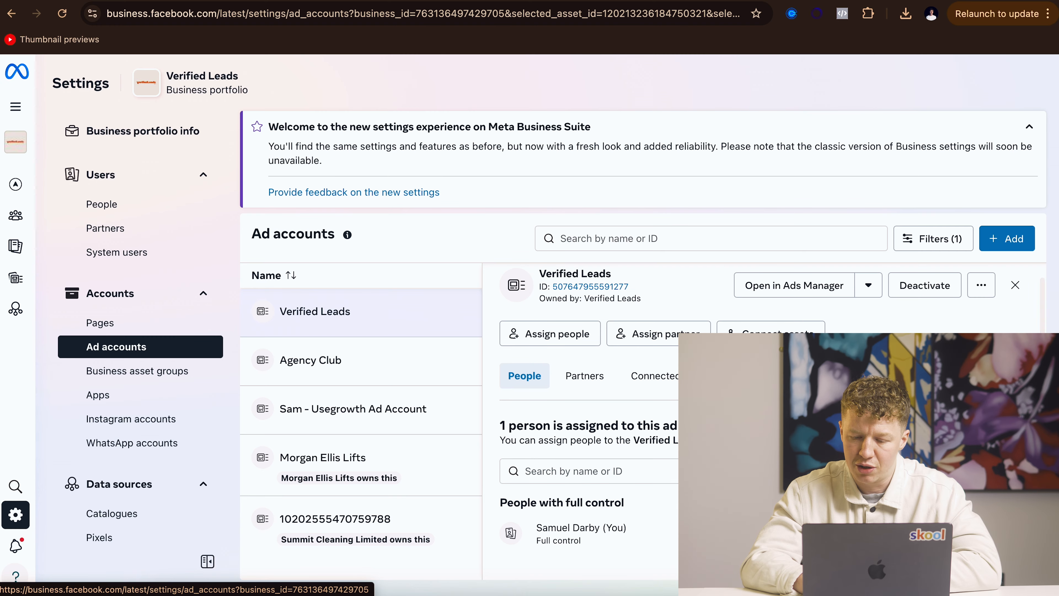
click(580, 532)
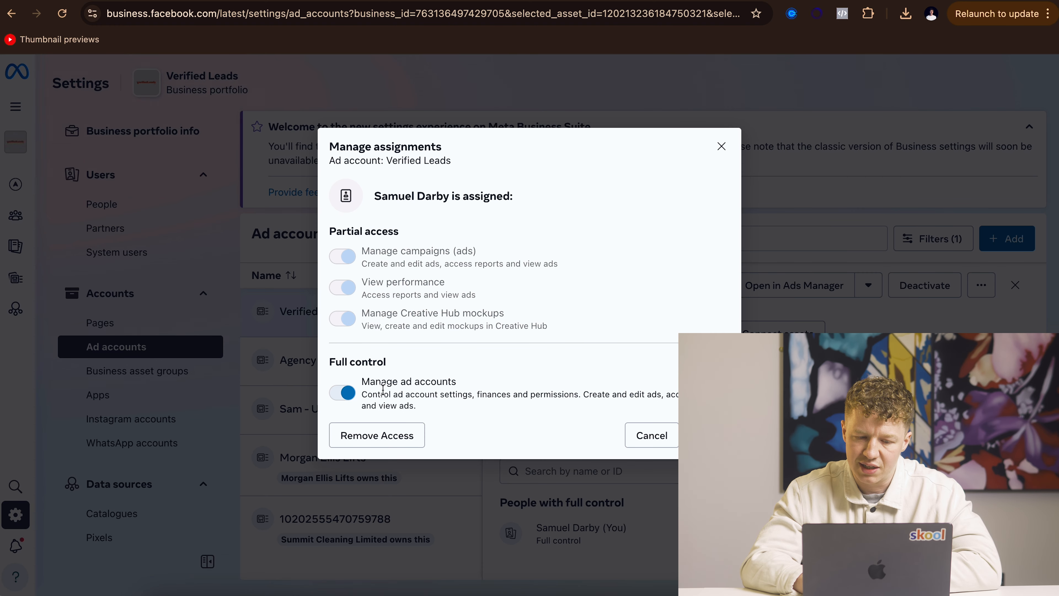
click(629, 441)
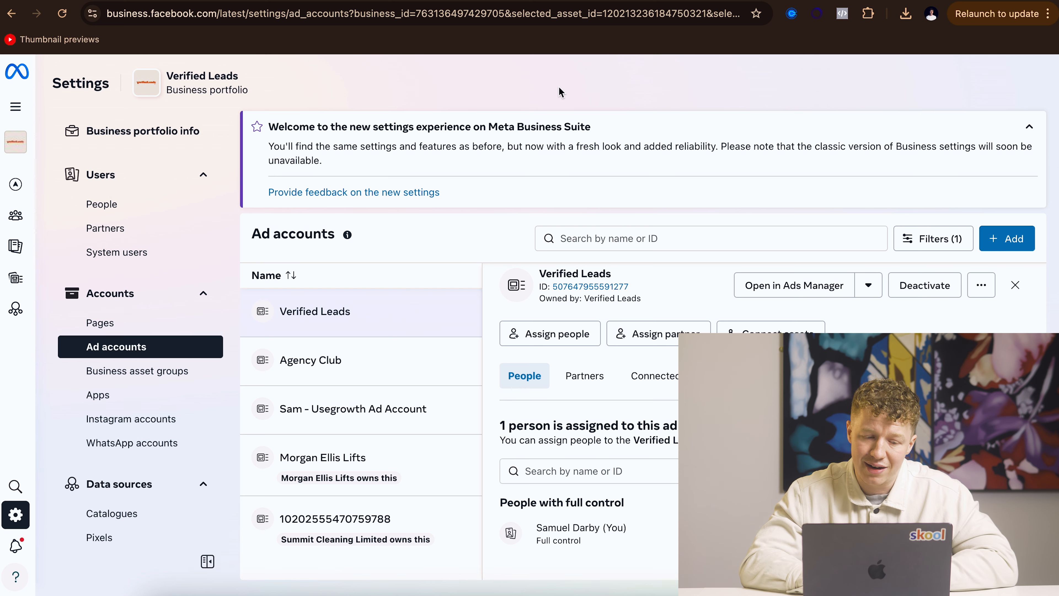
scroll(179, 326, down, 10)
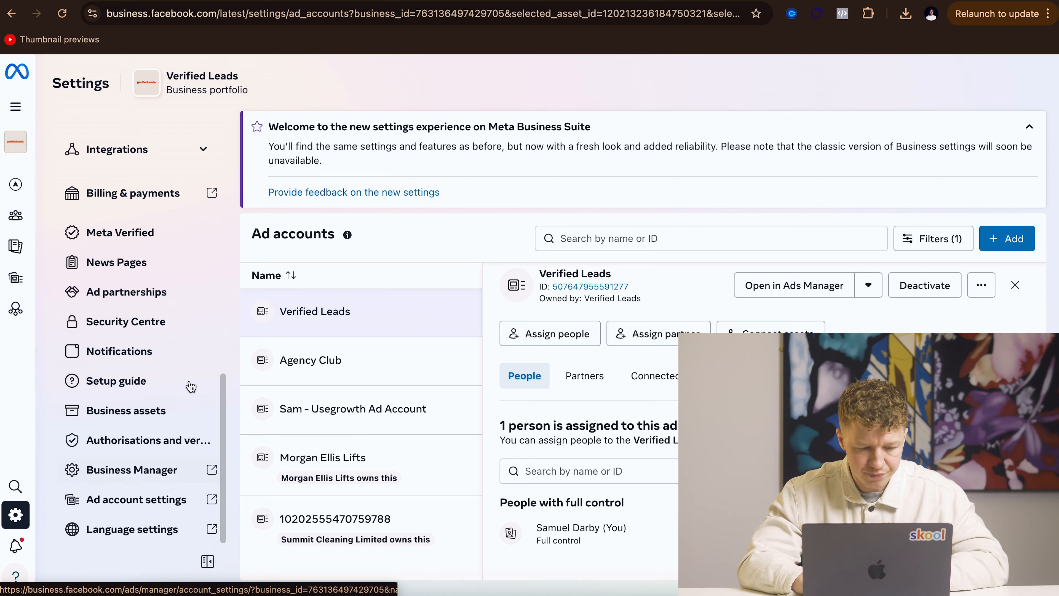
Step: Switch to classic Business Manager settings and open Business info to select the Business Manager ID
click(136, 468)
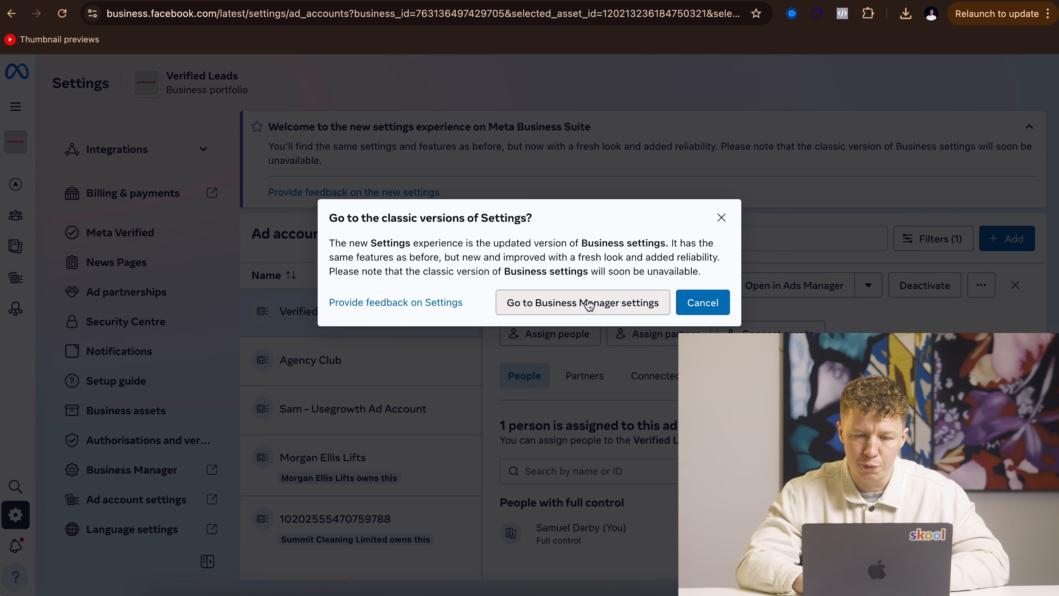
click(589, 304)
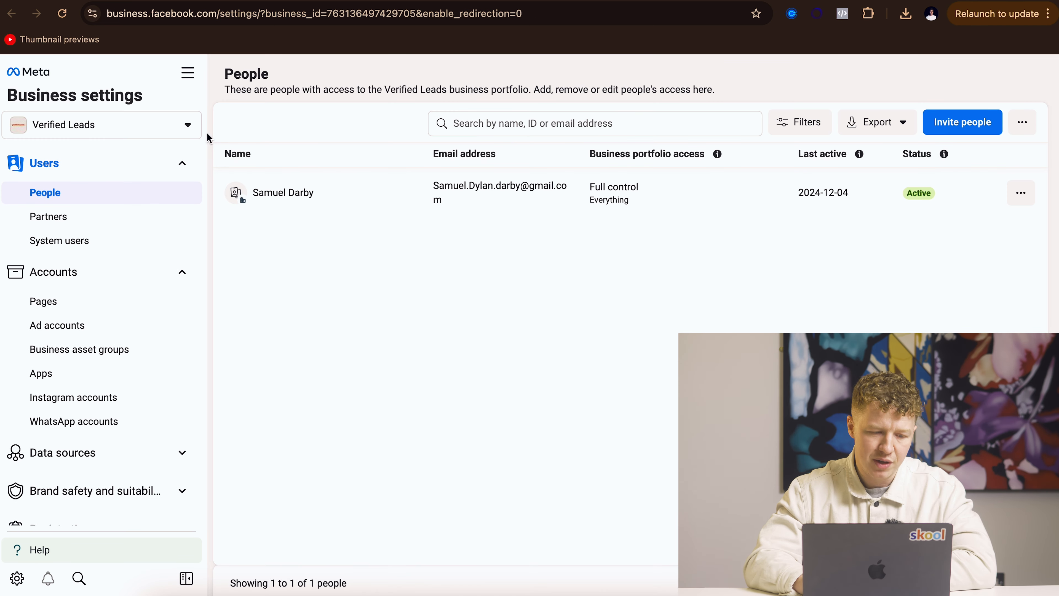
scroll(64, 273, down, 3)
scroll(63, 273, down, 5)
click(63, 482)
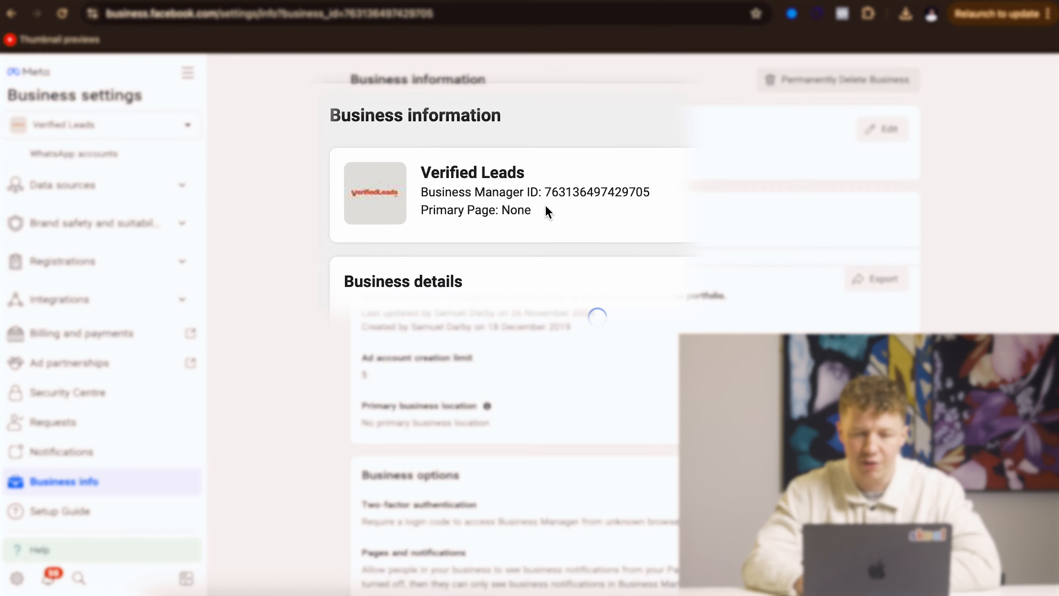
double_click(651, 294)
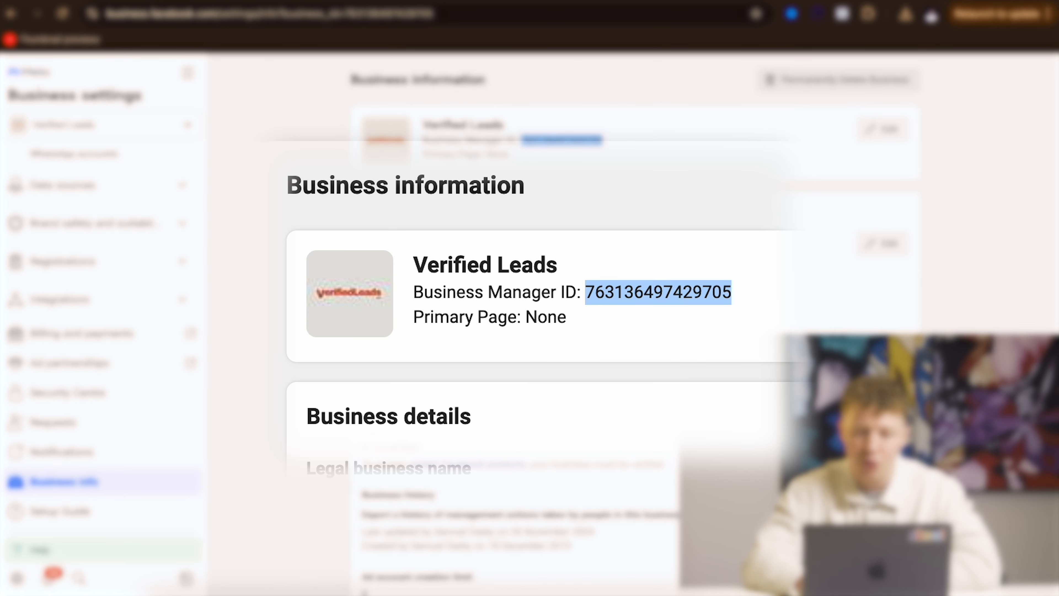
click(912, 203)
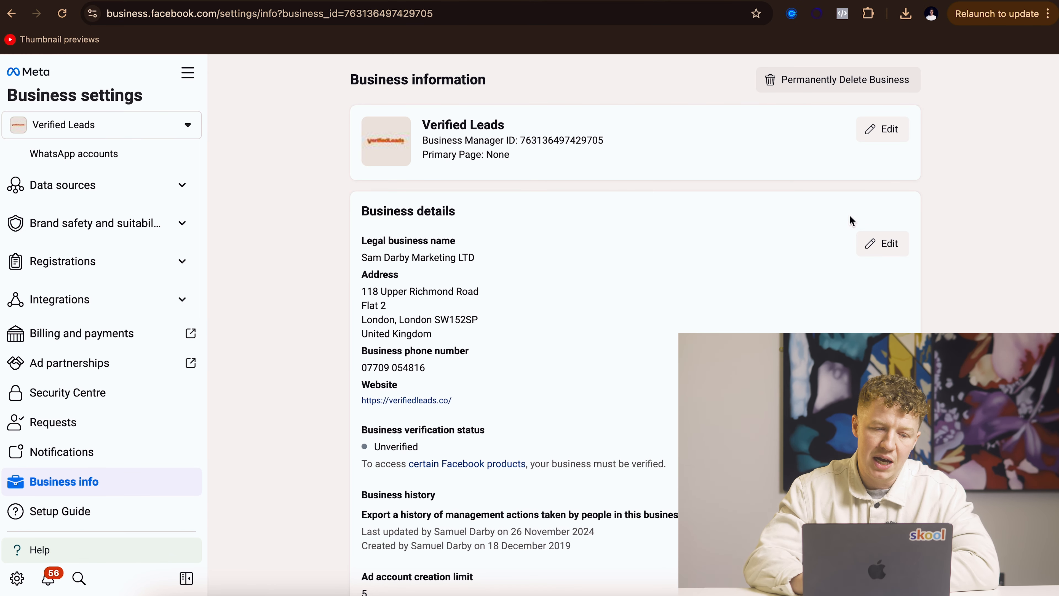
scroll(95, 343, up, 6)
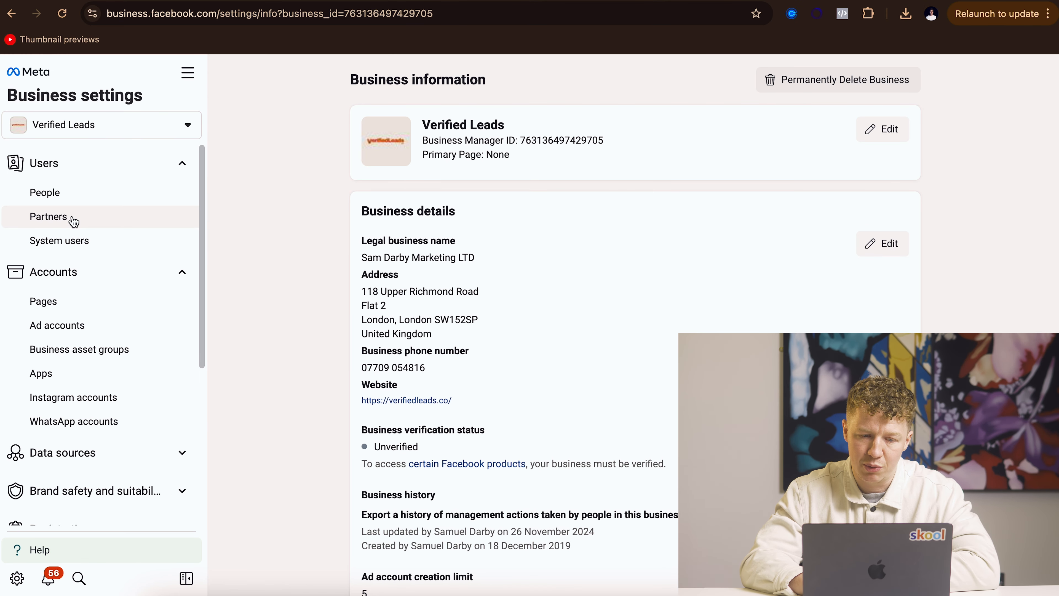
Step: In Partners, start giving a partner asset access, then close the setup without adding anyone
click(92, 221)
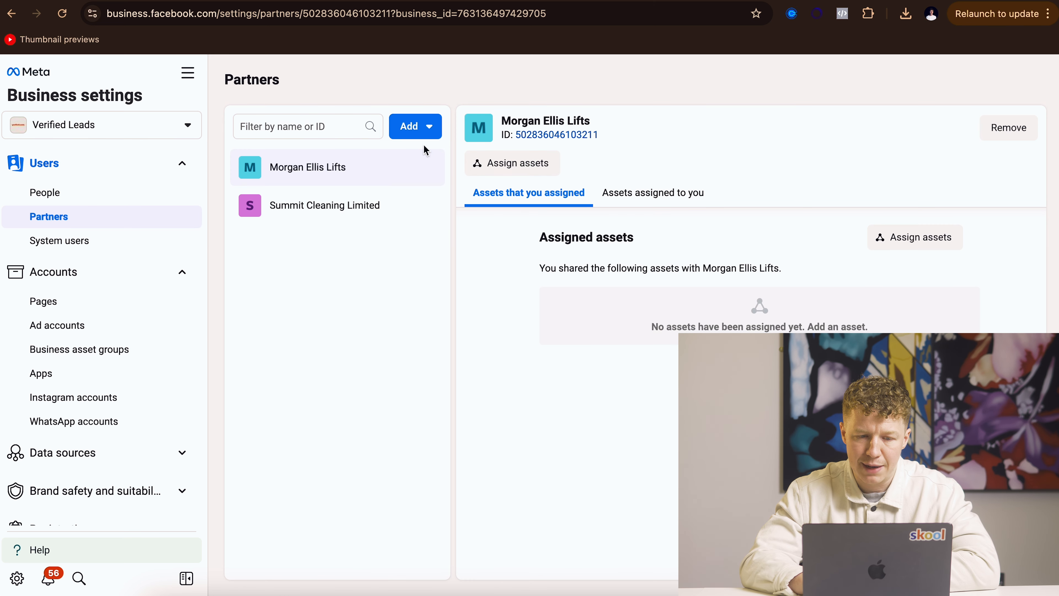
click(421, 133)
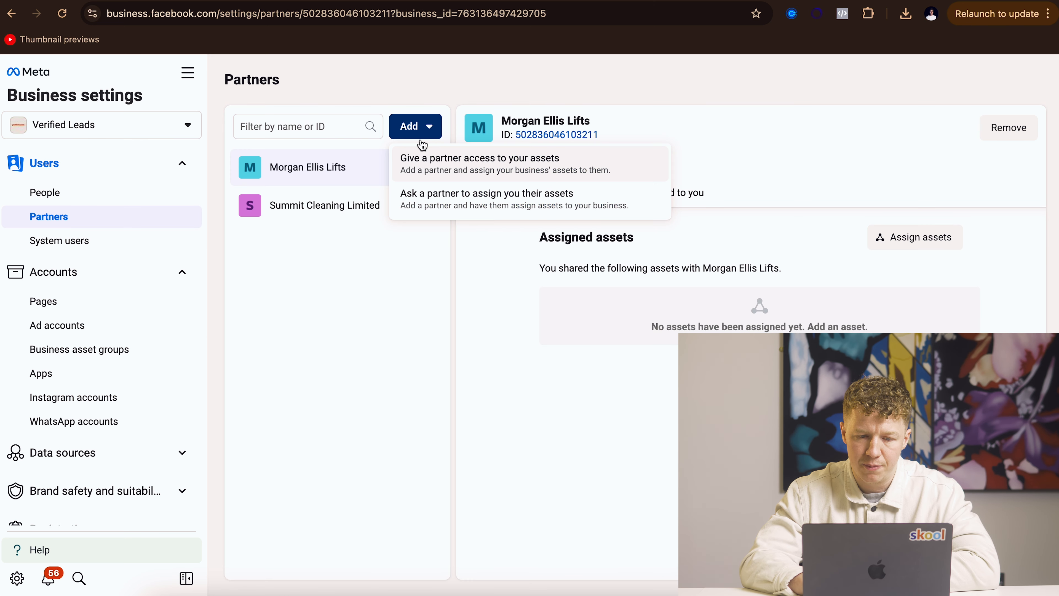
click(542, 165)
click(362, 364)
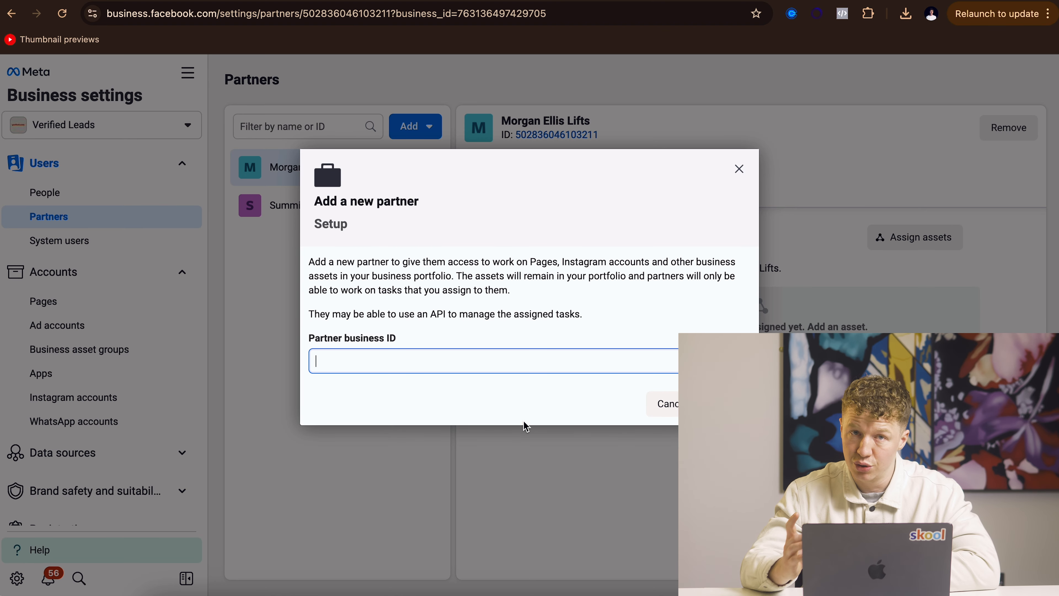
click(739, 169)
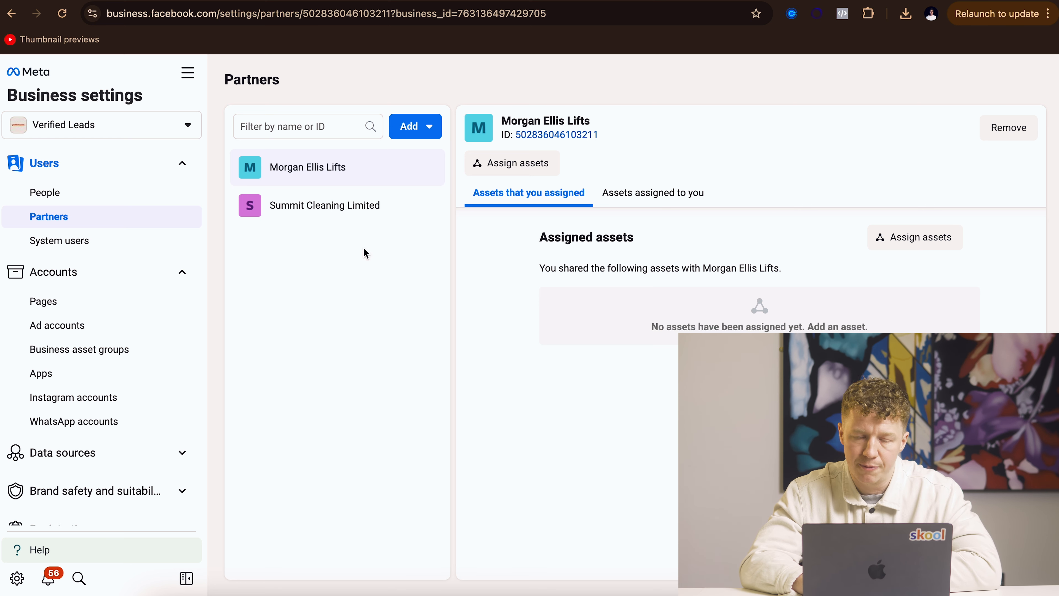
Step: Open the Pages list under Accounts in the Business settings sidebar
scroll(67, 342, down, 1)
scroll(93, 304, up, 1)
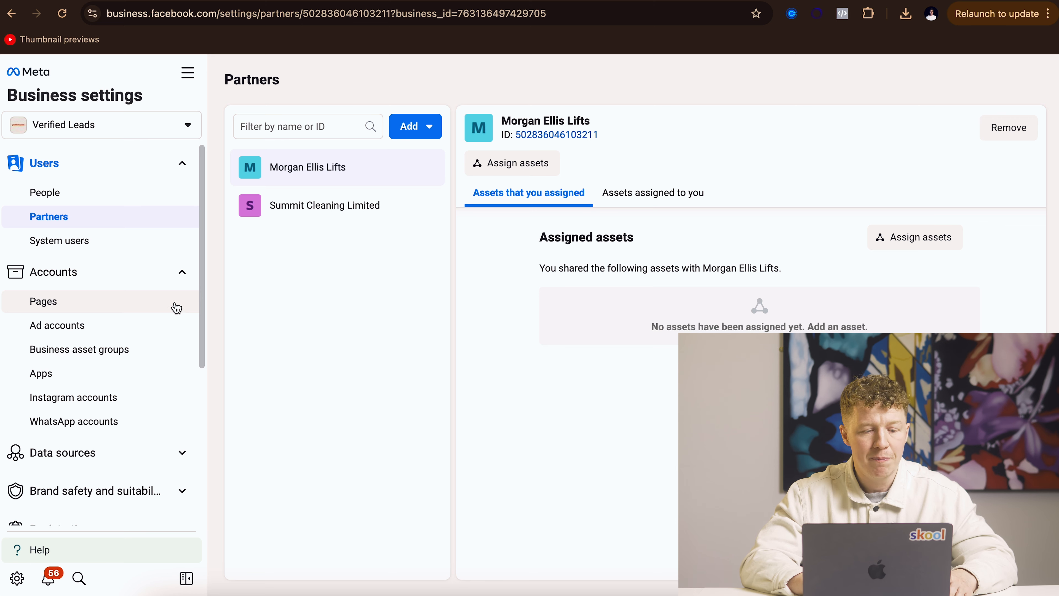
click(104, 298)
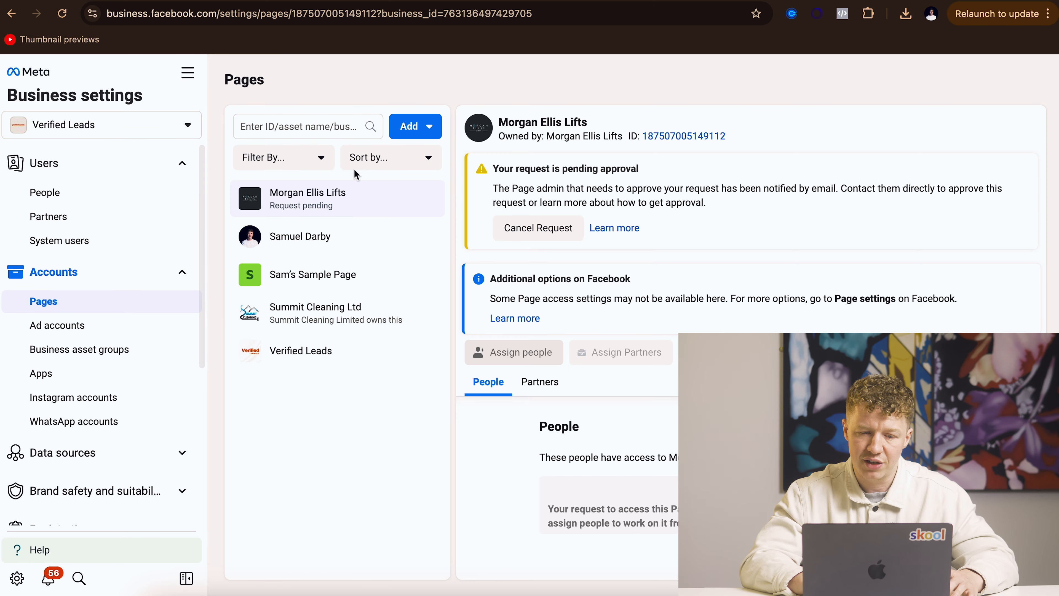
click(413, 126)
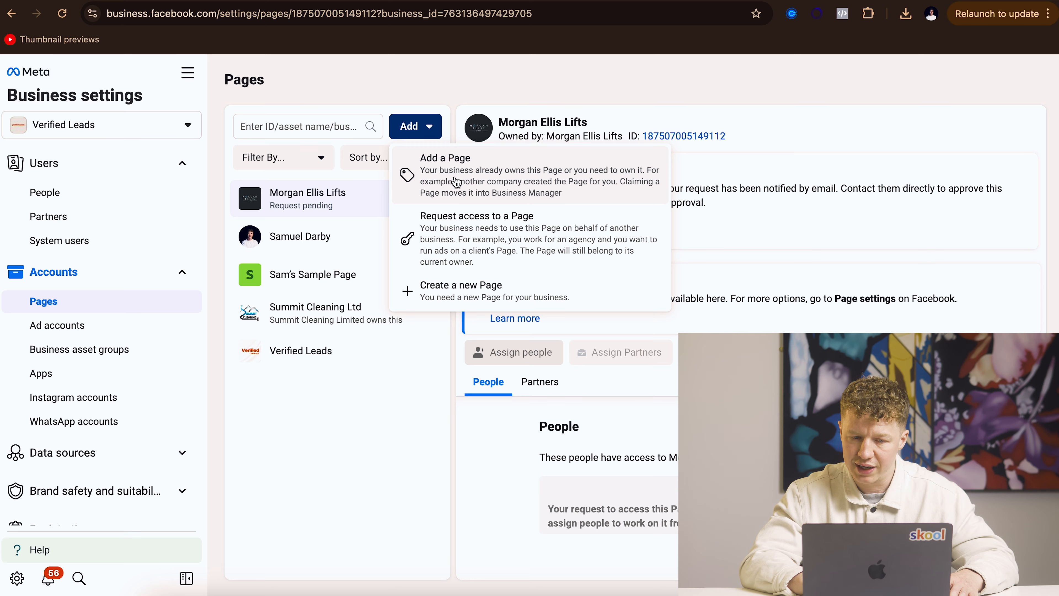
click(462, 184)
click(384, 352)
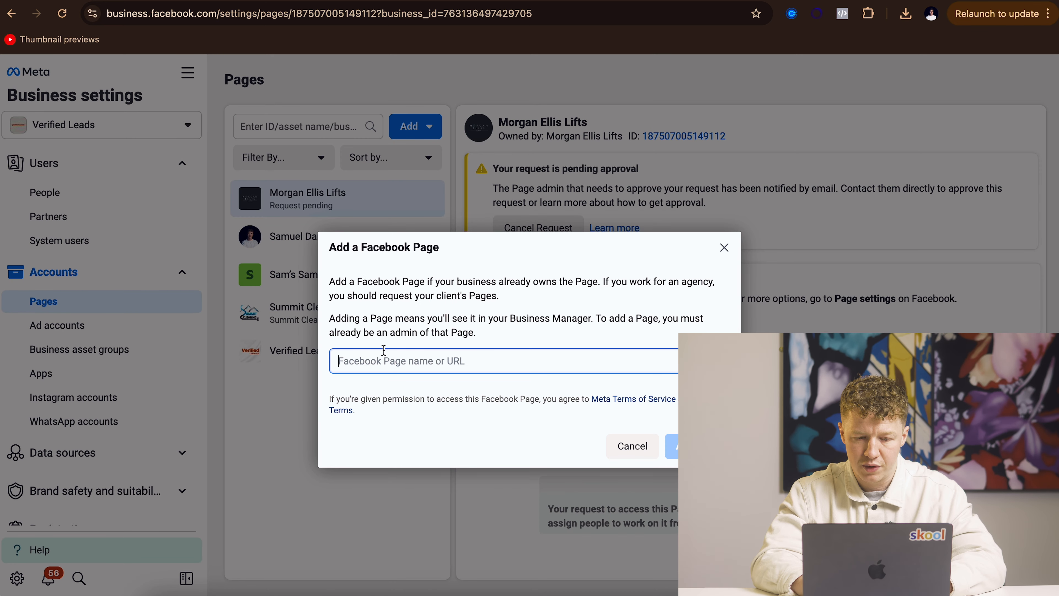
text(sam)
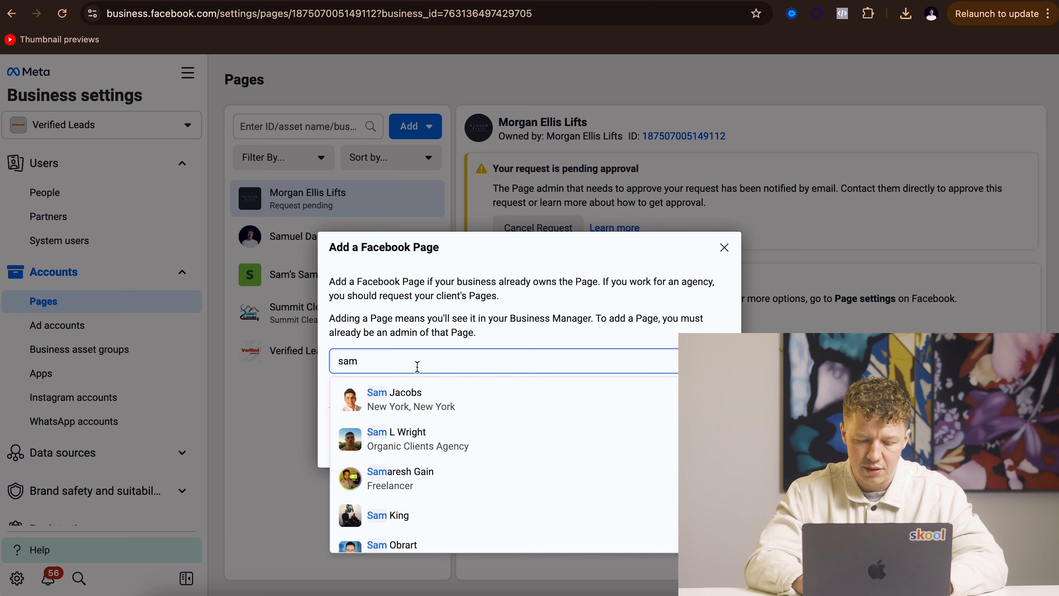
text( darby)
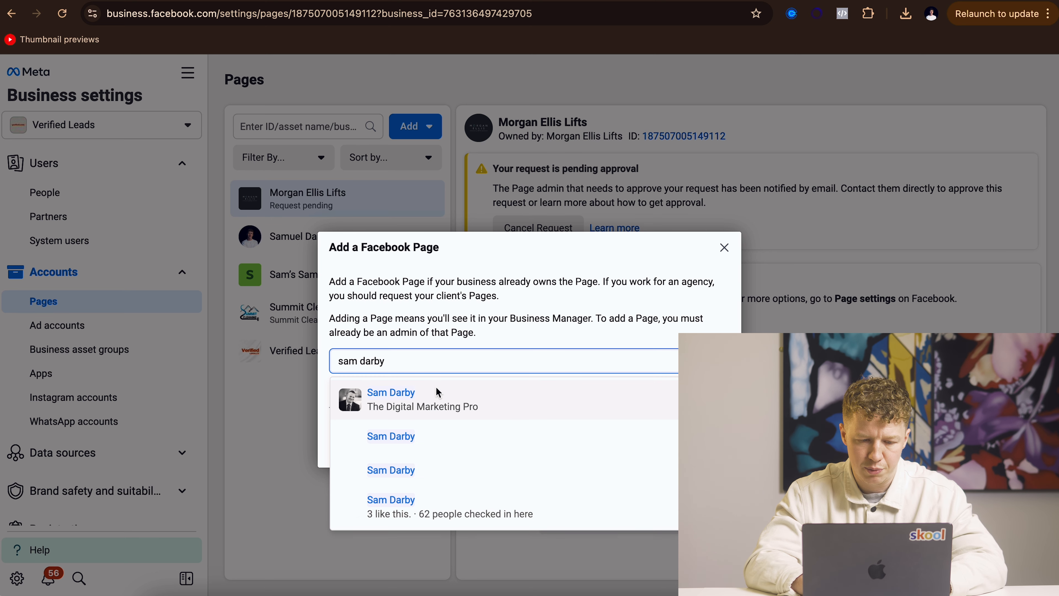
key(BackSpace)
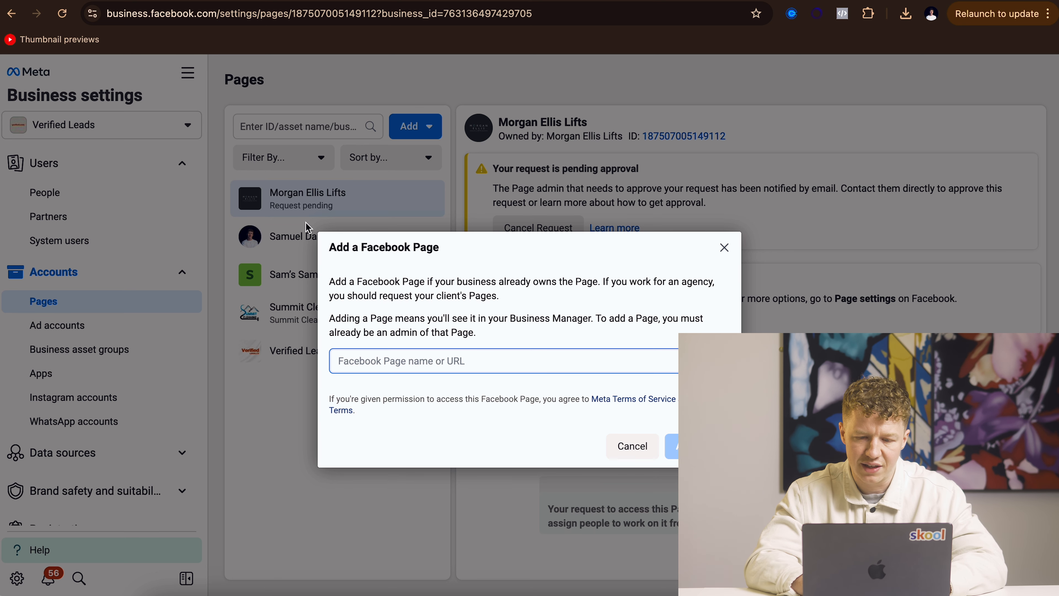
click(663, 262)
click(724, 249)
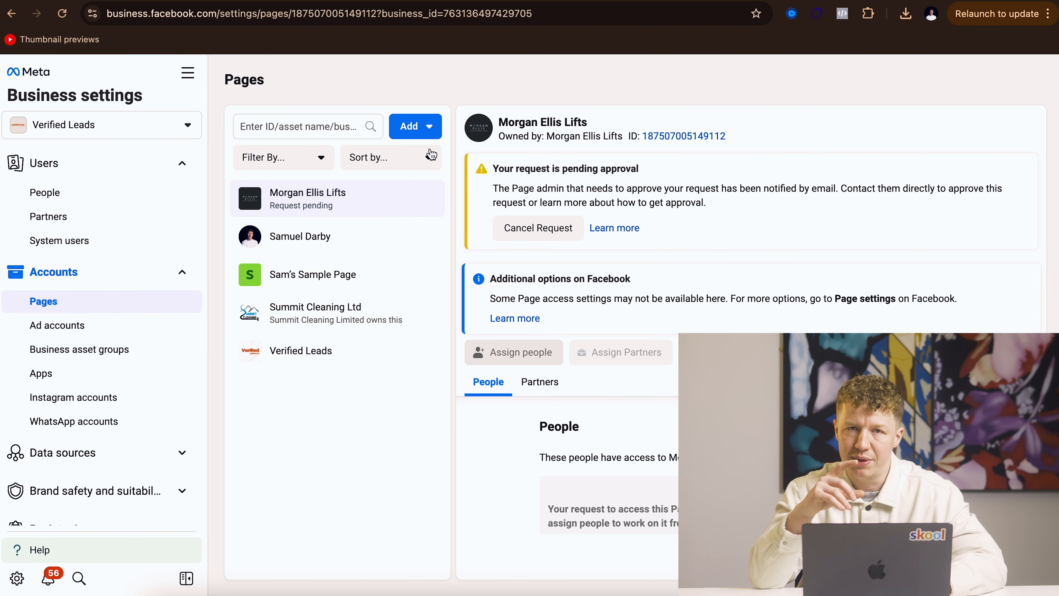
click(79, 327)
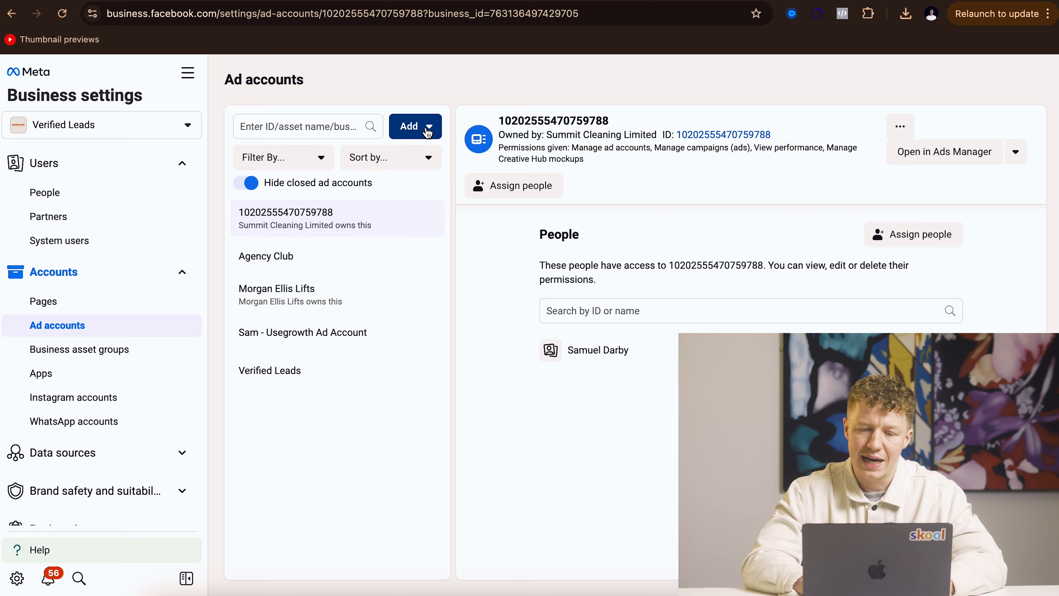
Step: Start a new ad account named 'Sam's Ad Account'
click(419, 126)
click(483, 297)
click(383, 371)
text(Sam;)
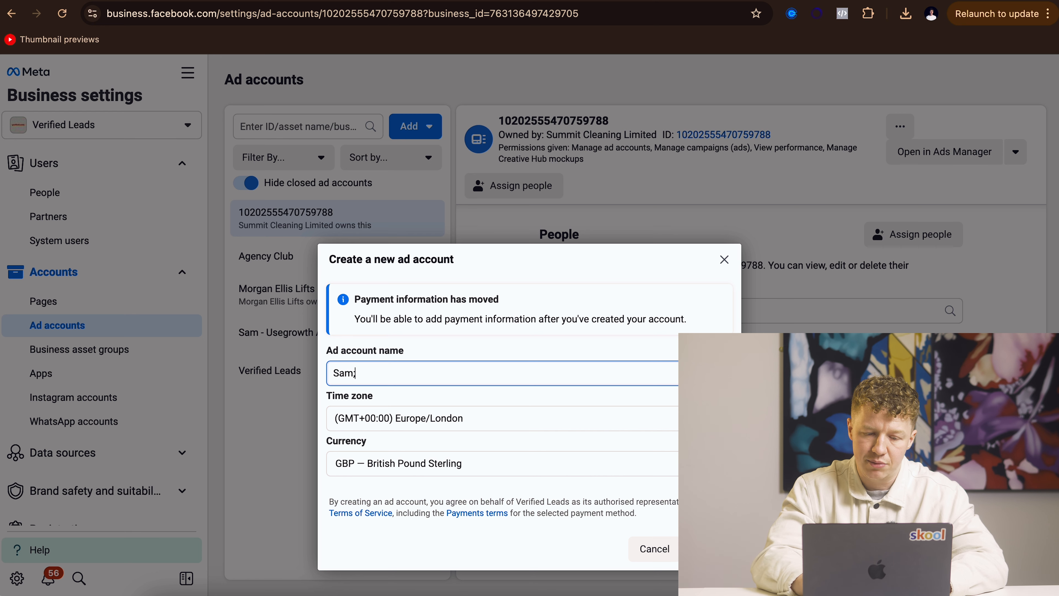
key(BackSpace)
text('s Ad Account)
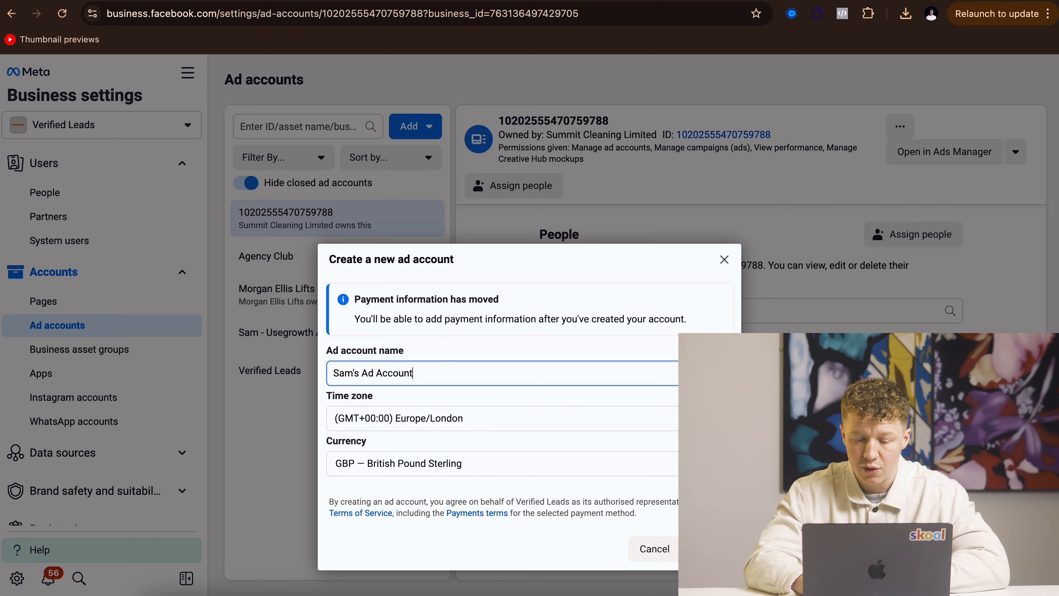
click(709, 549)
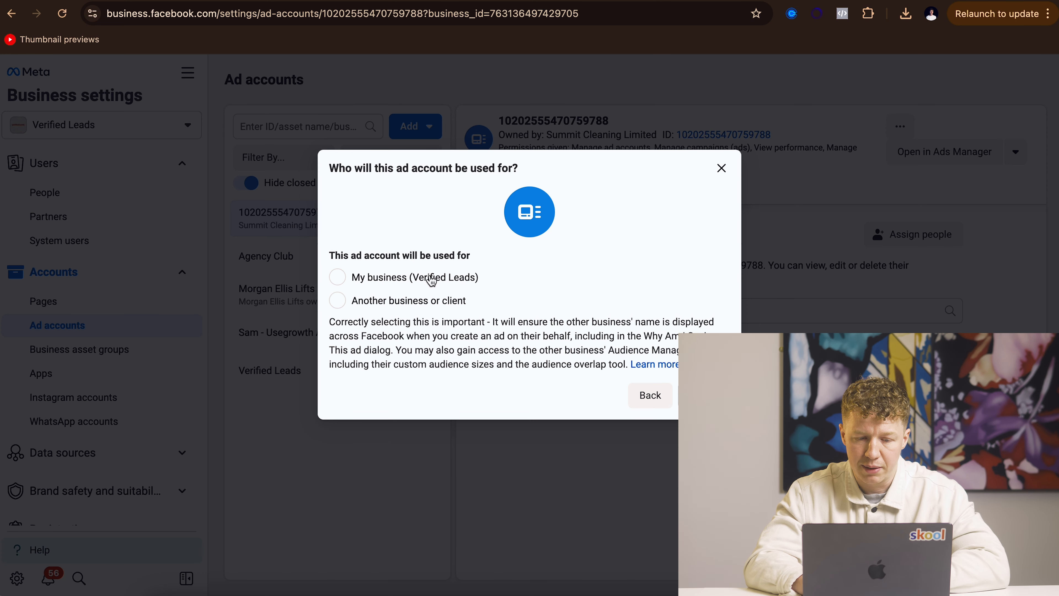
Step: Set it for My business, assign one person full control, and skip payment setup
click(704, 395)
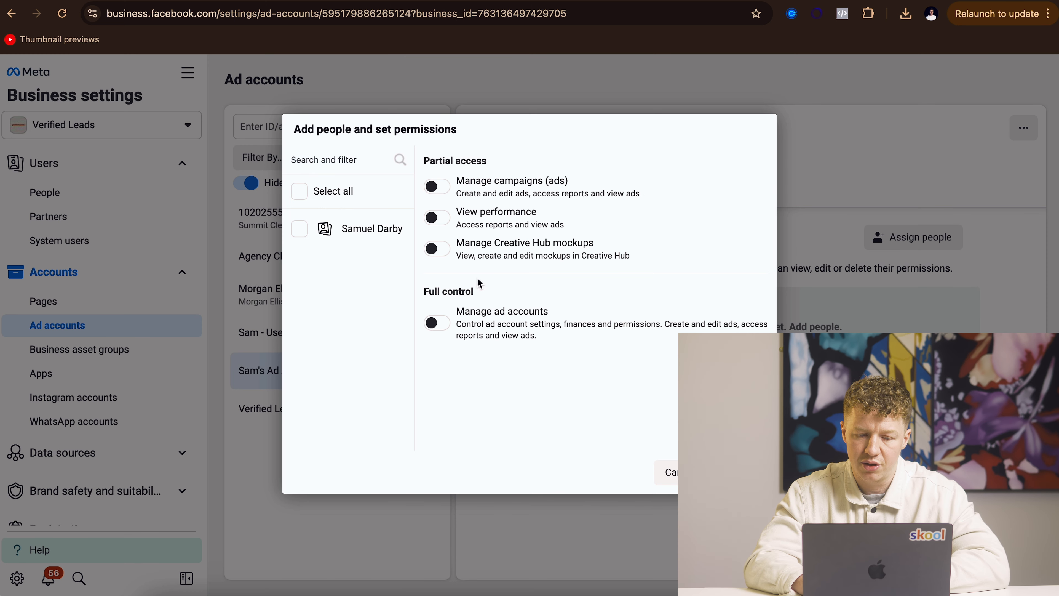
click(300, 229)
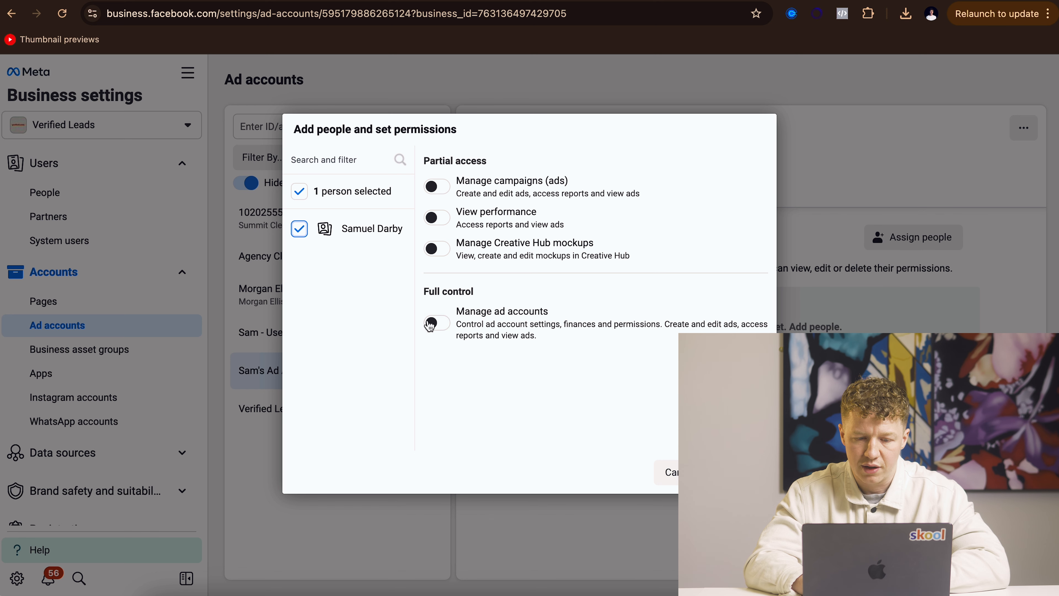
click(438, 324)
click(740, 472)
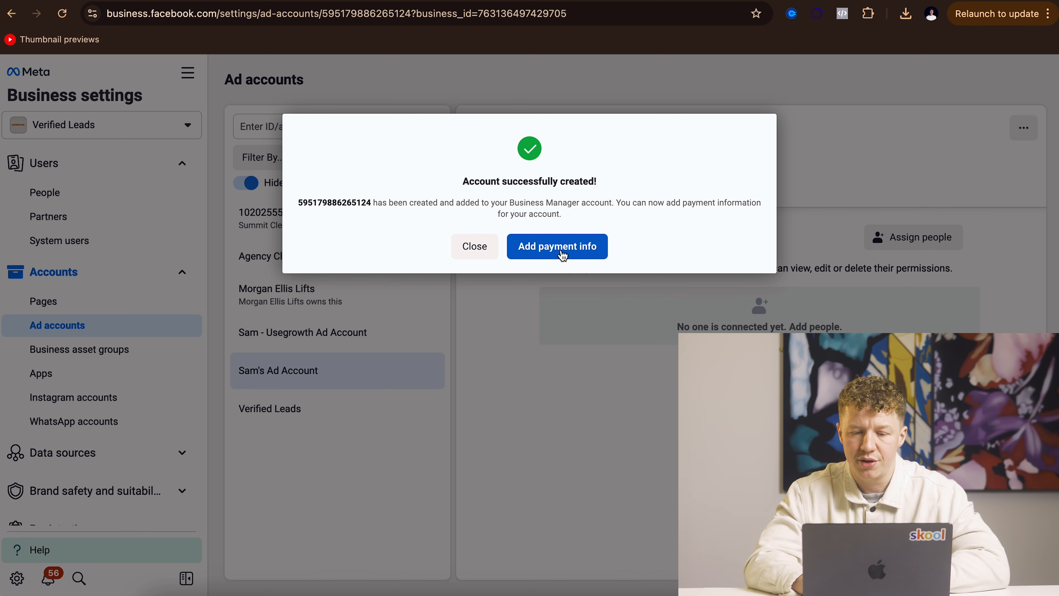
click(563, 255)
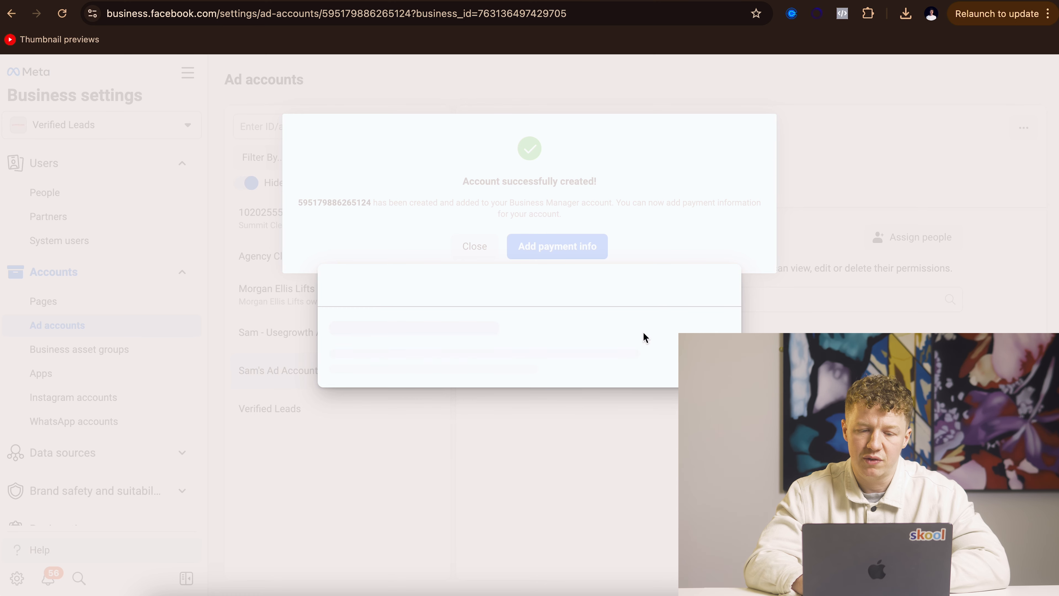
click(722, 180)
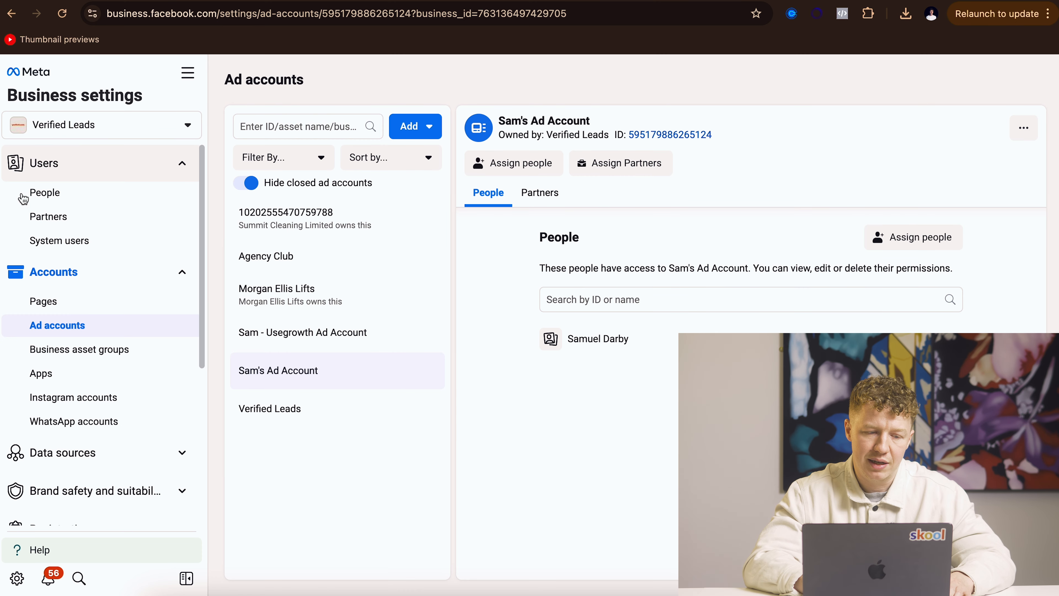
click(46, 216)
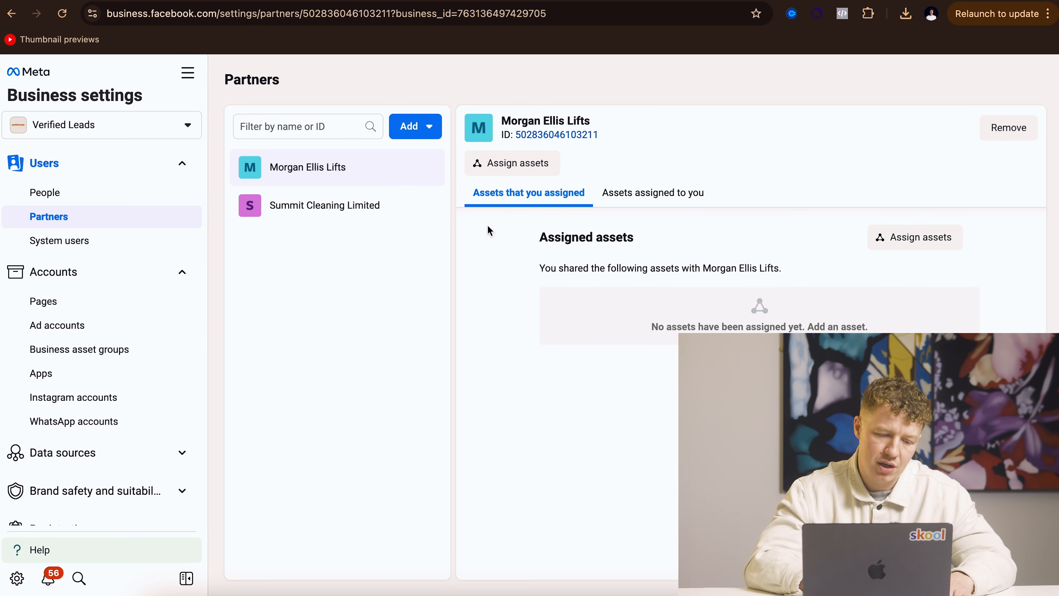
Step: Expand the portfolio's Data sources section and open its Pixels settings page
scroll(126, 371, down, 3)
click(179, 347)
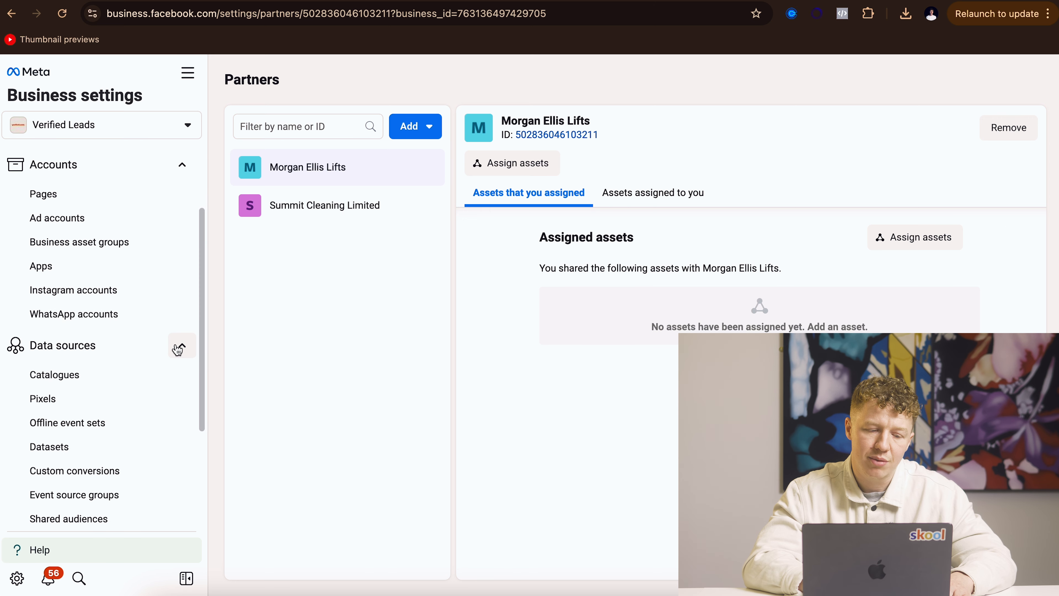
scroll(122, 316, down, 1)
scroll(122, 316, down, 1)
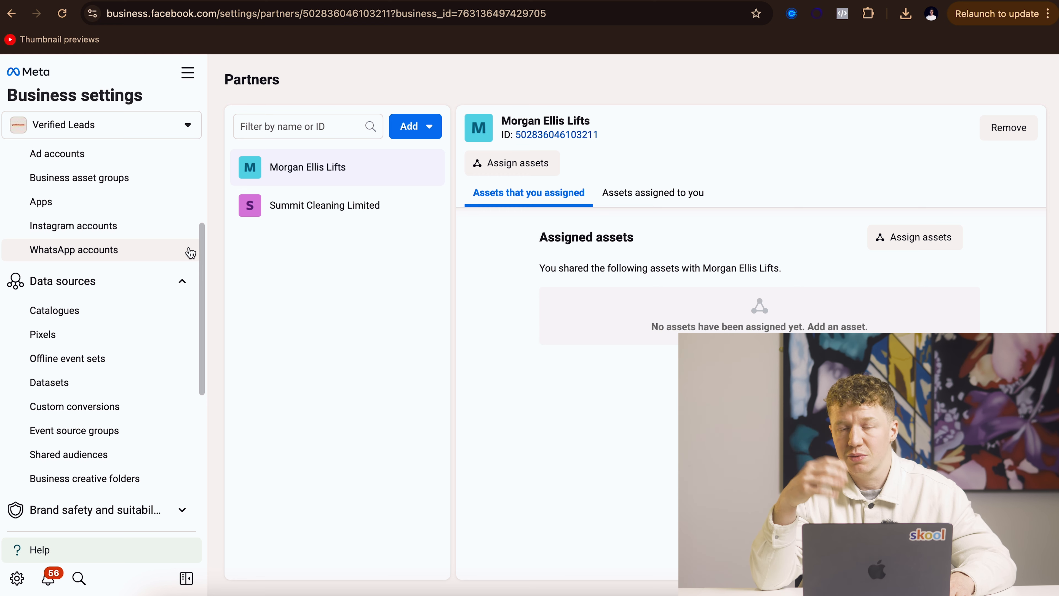
click(76, 345)
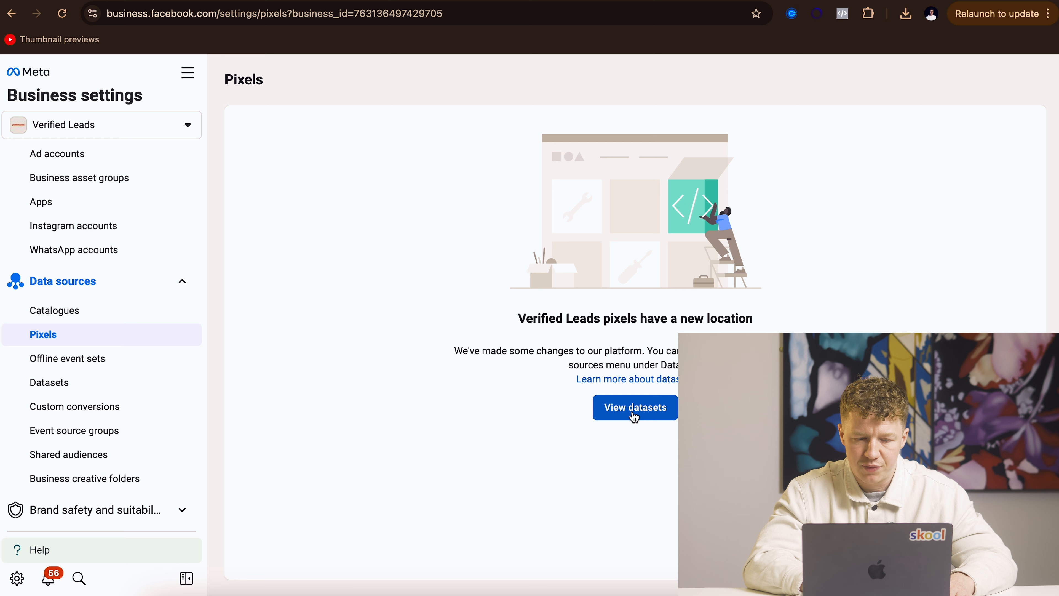
Step: Open the Datasets list and select the Sam - Growth Pixel dataset
scroll(149, 337, down, 2)
click(147, 338)
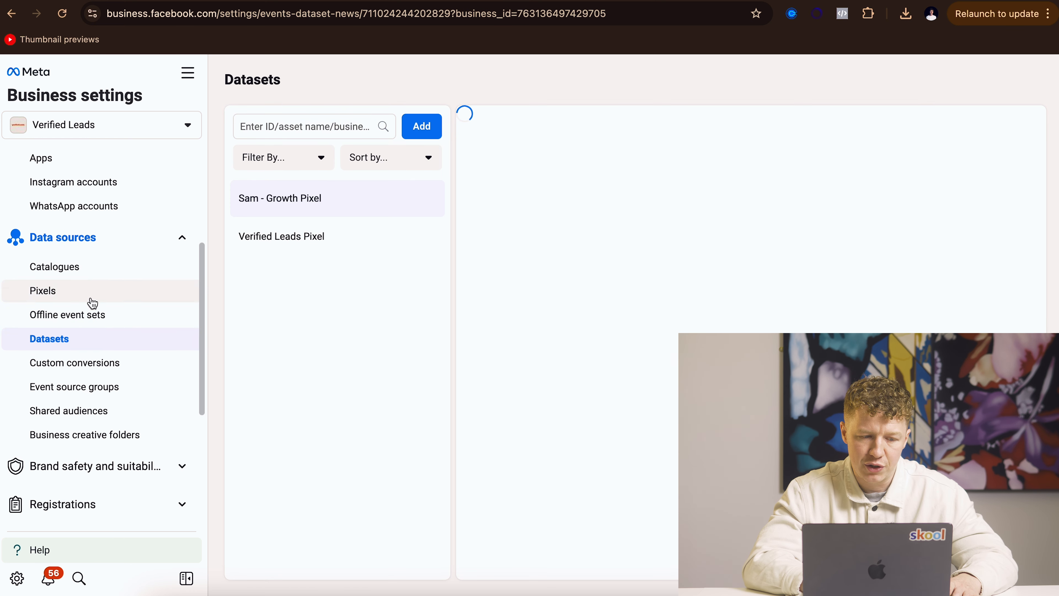
click(91, 299)
click(68, 340)
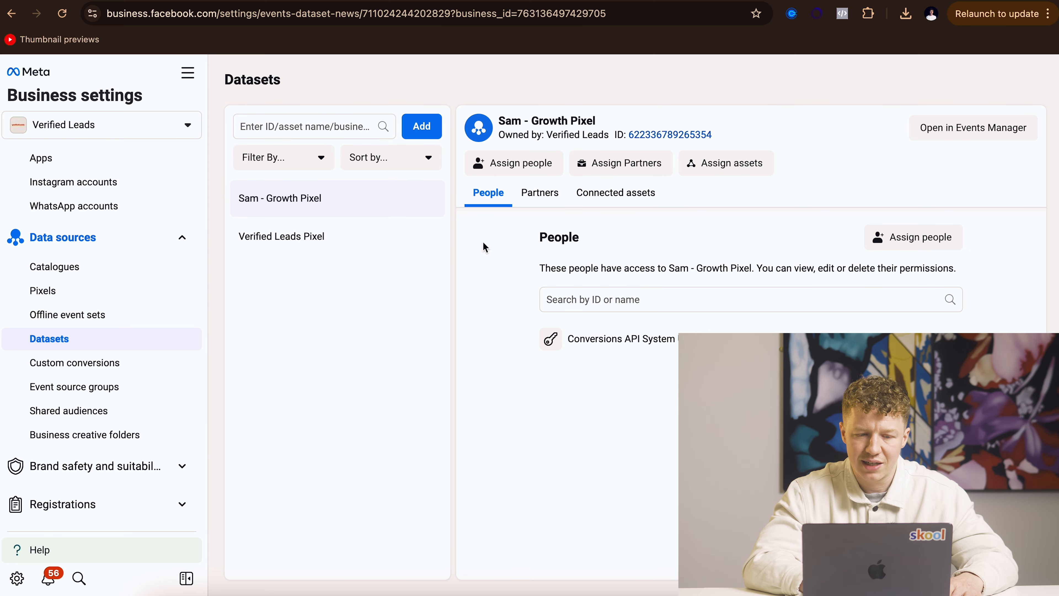
Step: Review the dataset's Assign Partners sharing options, then close without adding a partner
click(540, 200)
click(940, 242)
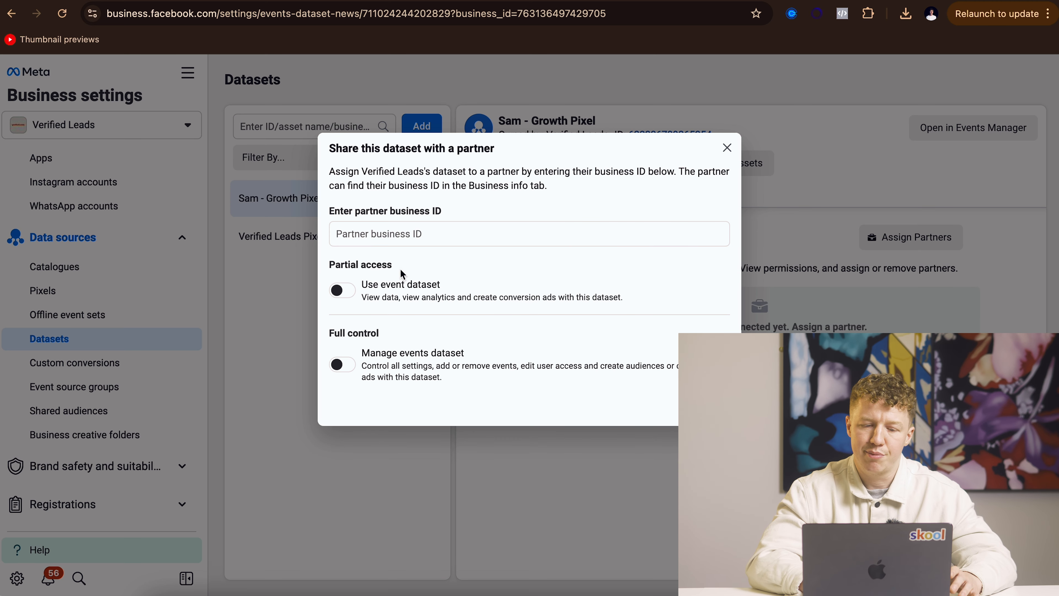
click(373, 287)
click(344, 375)
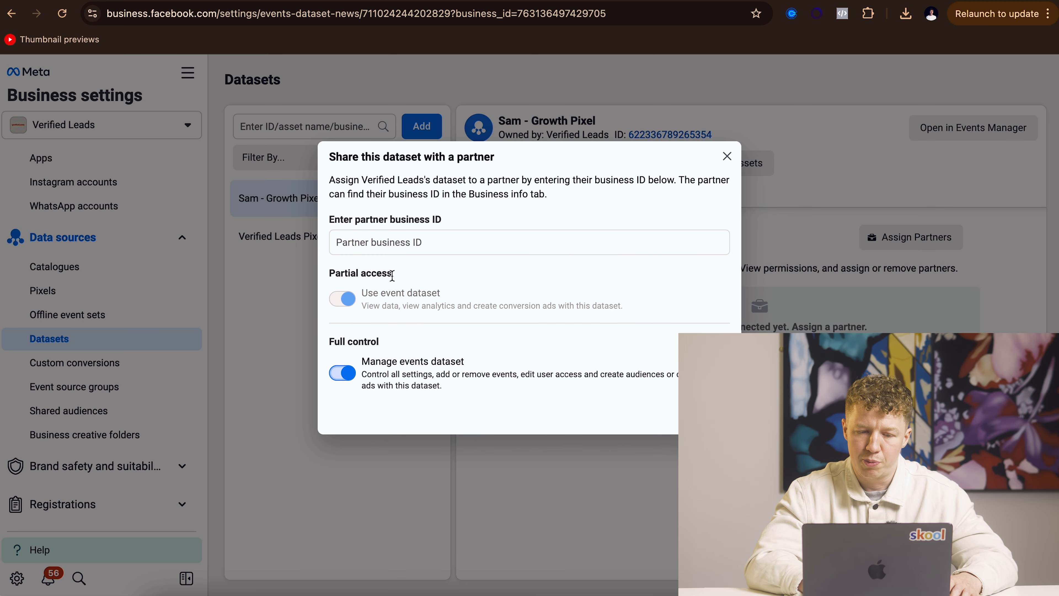
click(414, 237)
click(732, 166)
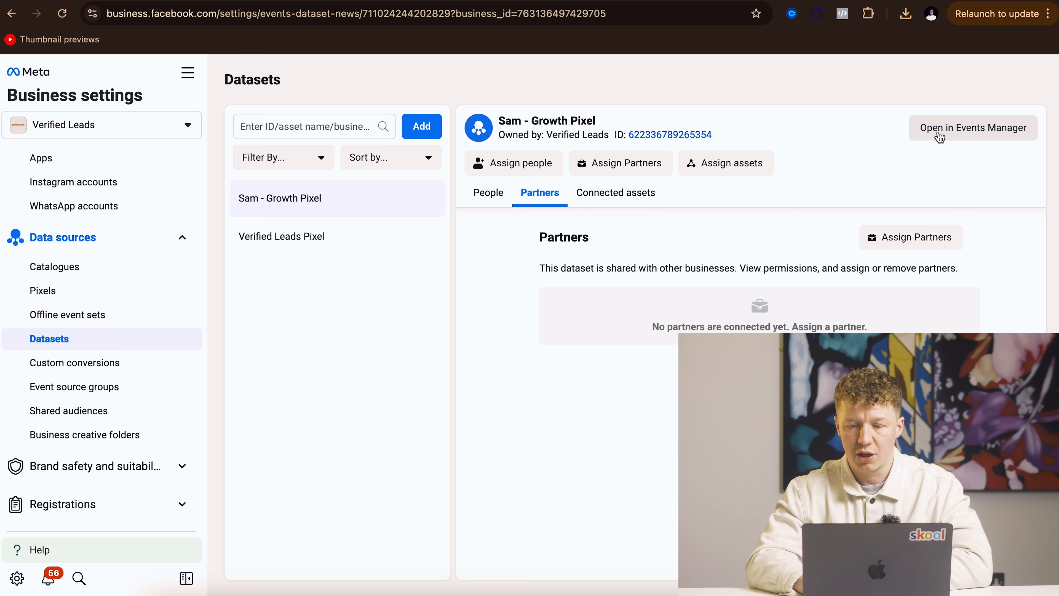
Step: Open the dataset in Events Manager and start adding a new integration for sending events
click(946, 136)
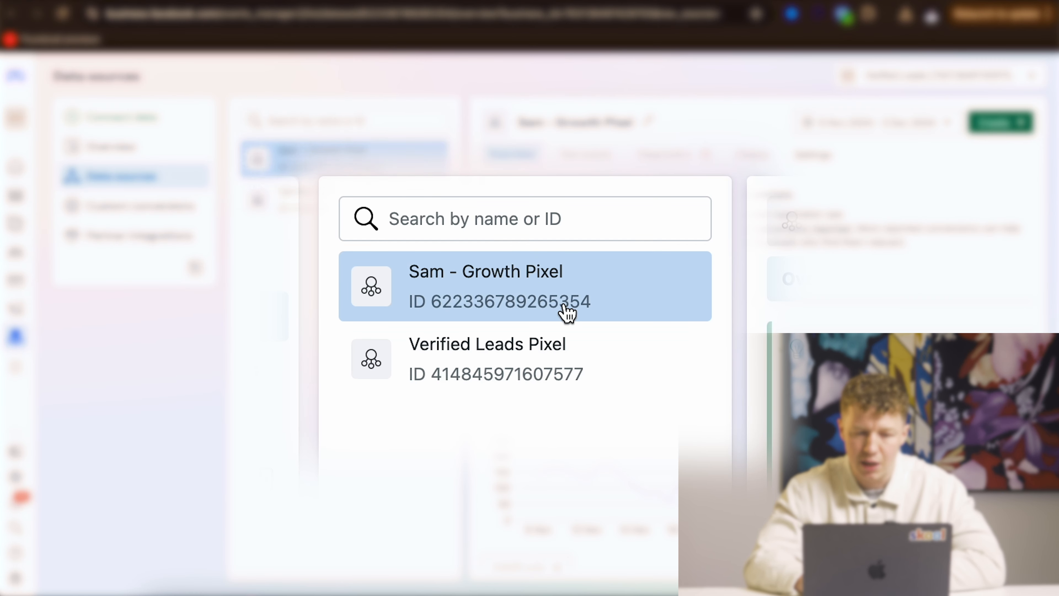
scroll(694, 309, down, 3)
scroll(596, 309, down, 5)
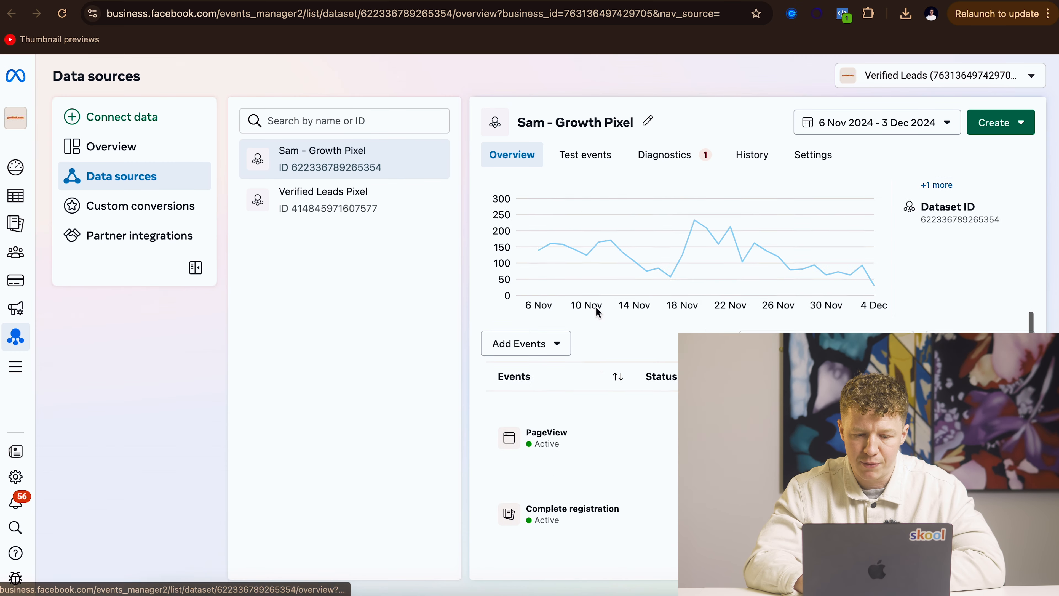
click(555, 294)
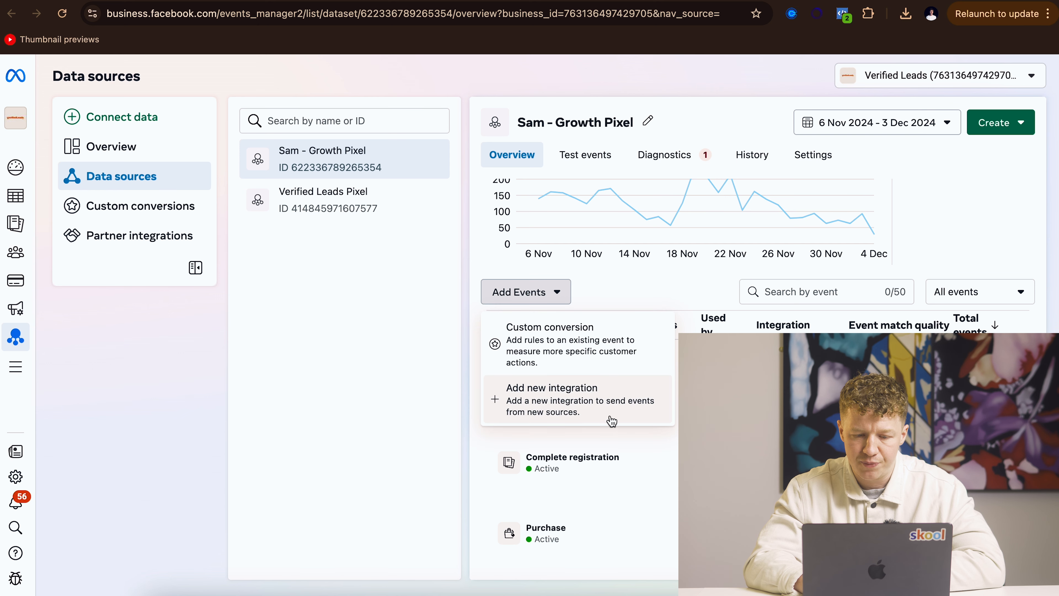
click(565, 410)
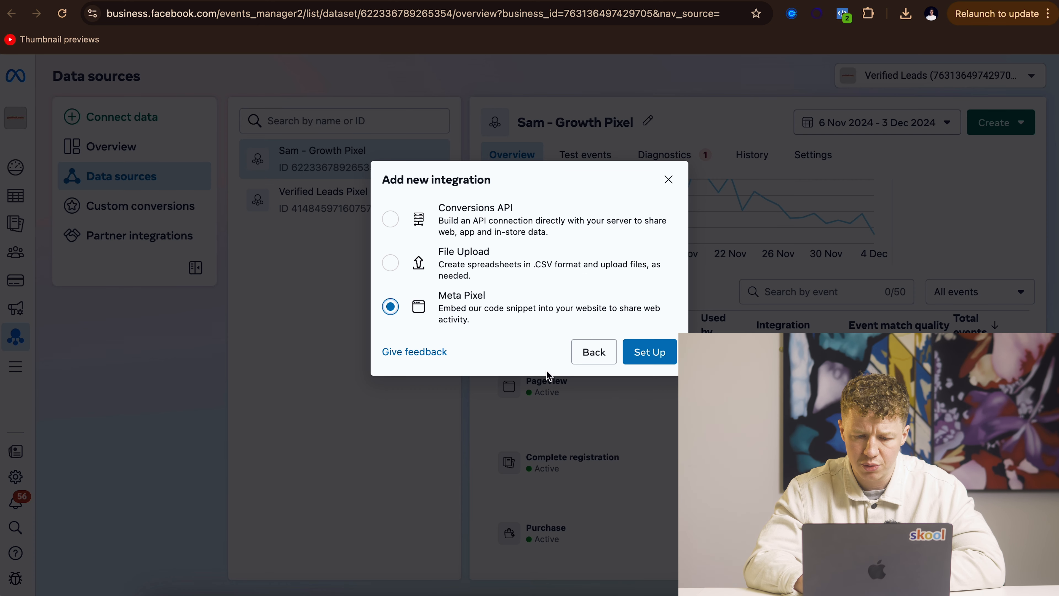
Step: Set up a Meta Pixel with manual code installation and copy its base code
click(665, 351)
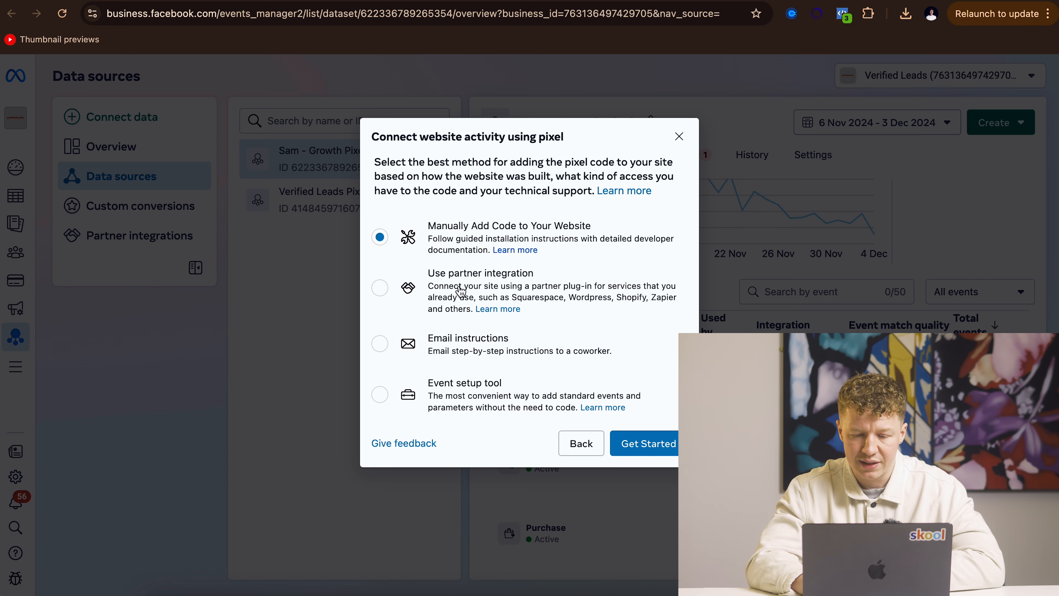
click(640, 442)
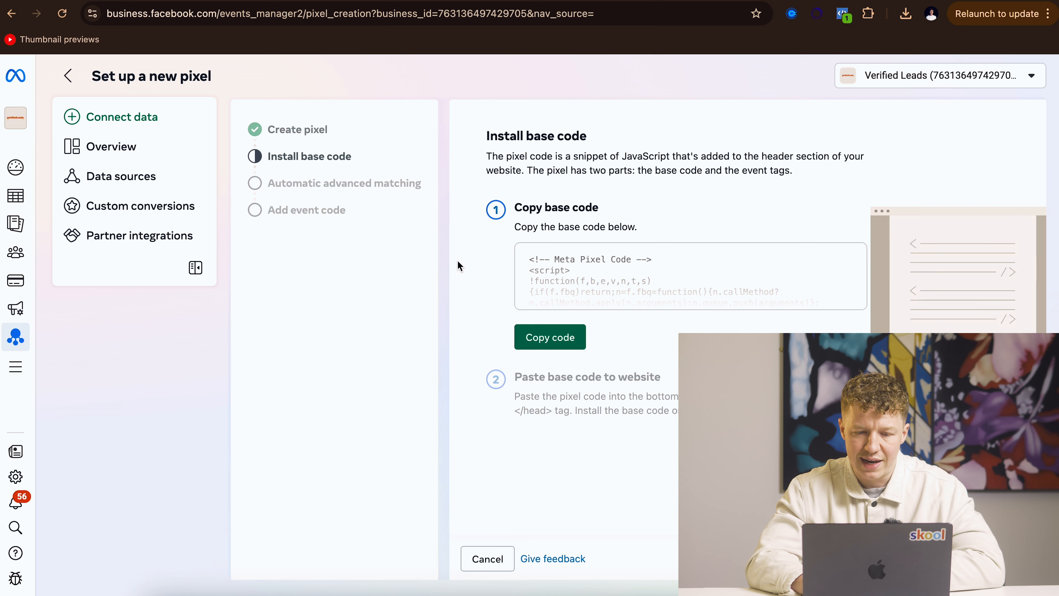
click(554, 340)
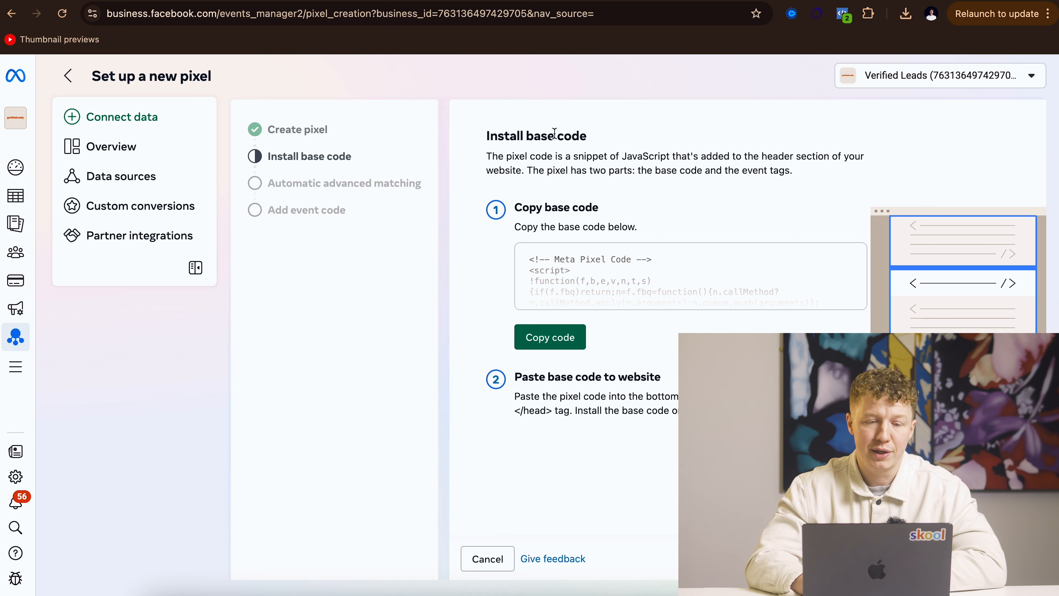
click(364, 1)
Step: Paste the Meta Pixel base code as a text block beside the Landing page flow
scroll(791, 327, right, 15)
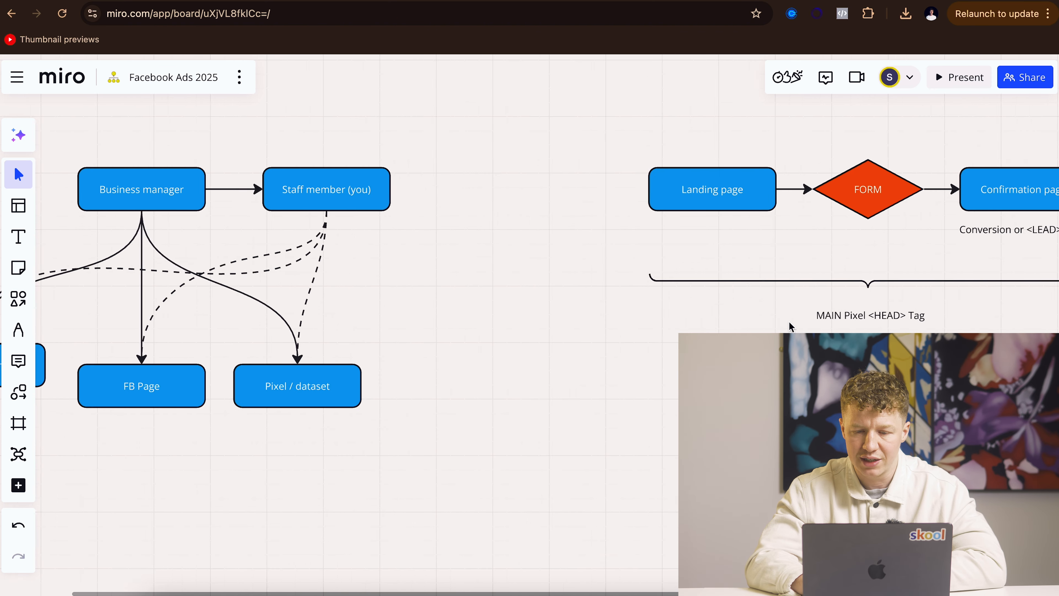
scroll(563, 292, down, 1)
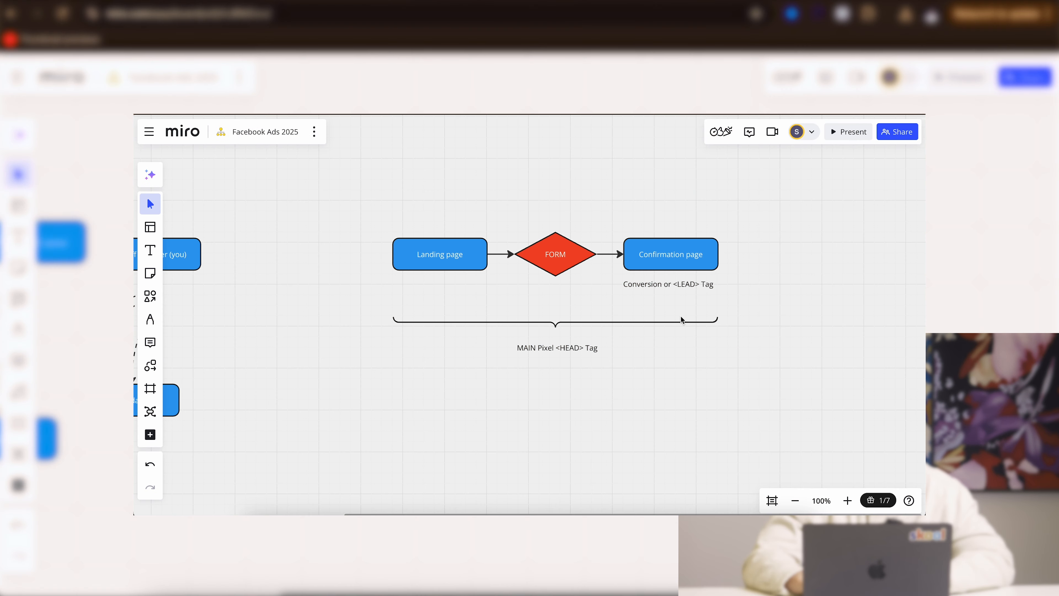
scroll(642, 395, up, 3)
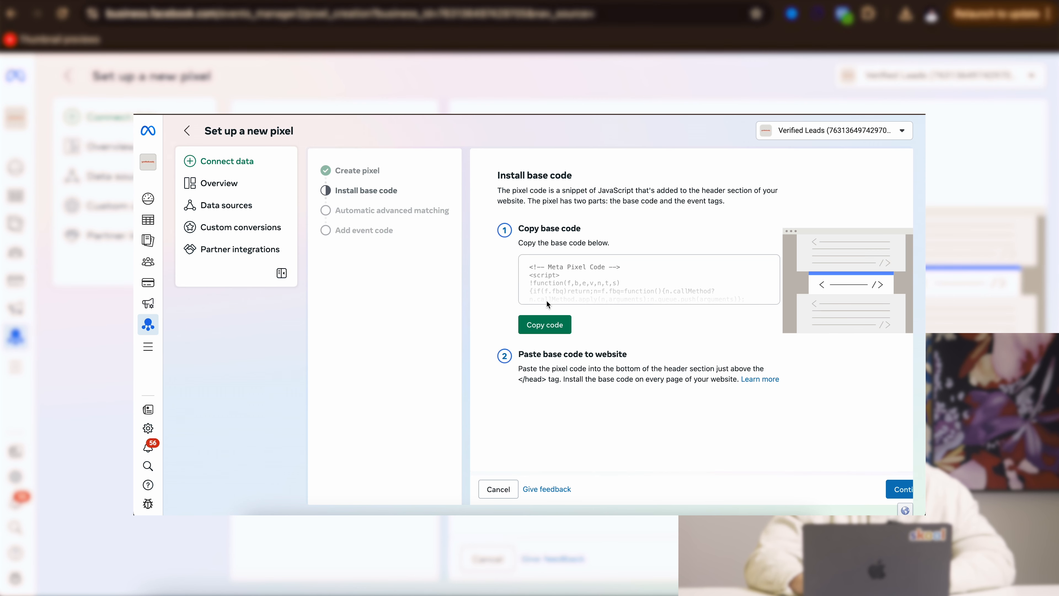
click(555, 325)
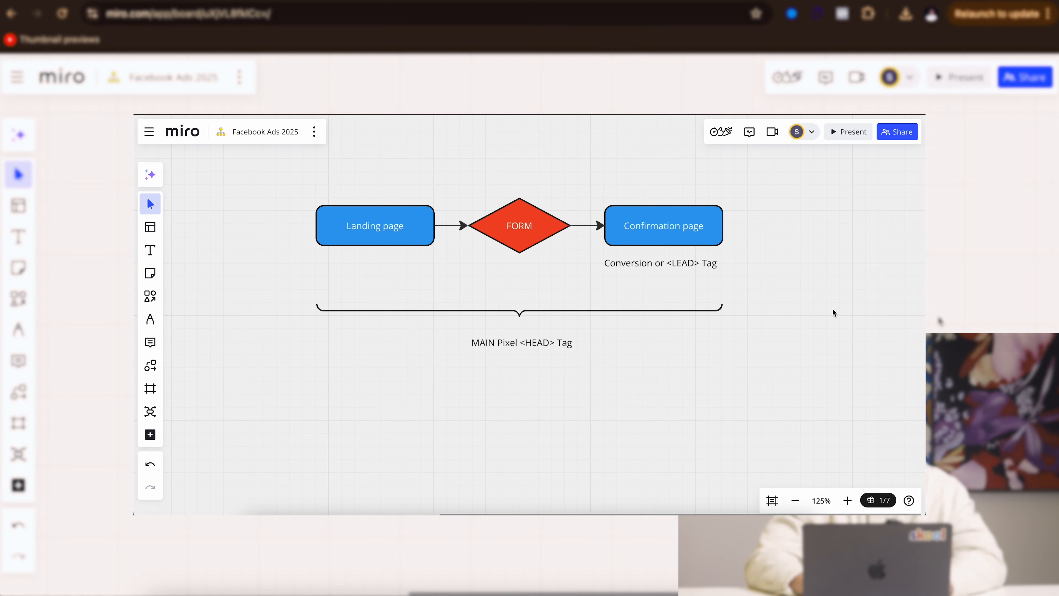
scroll(789, 322, right, 5)
key(ctrl+v)
drag(761, 307, 645, 288)
click(558, 278)
scroll(595, 299, left, 2)
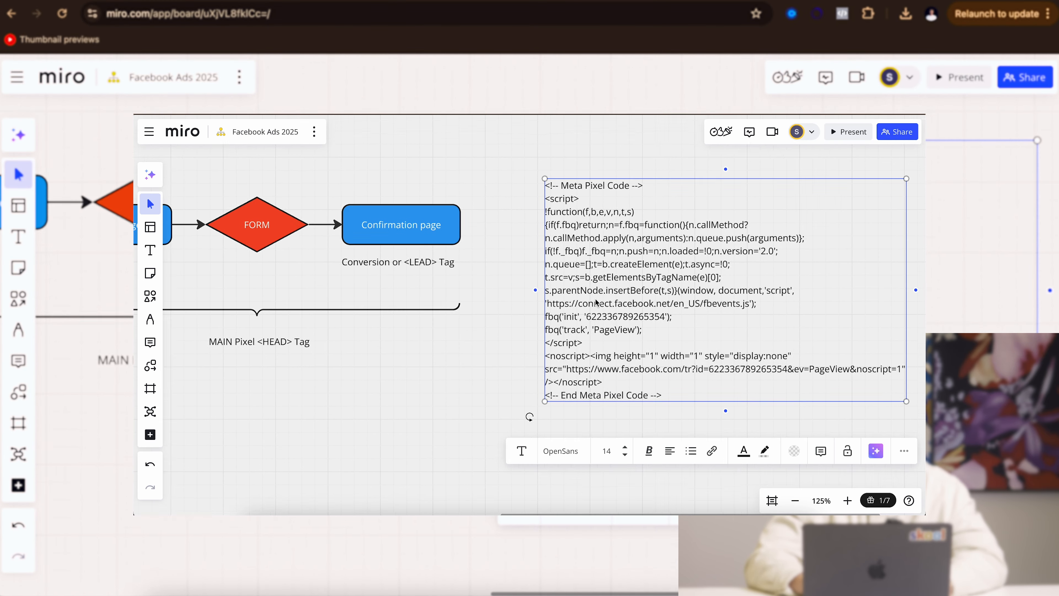
scroll(596, 299, left, 3)
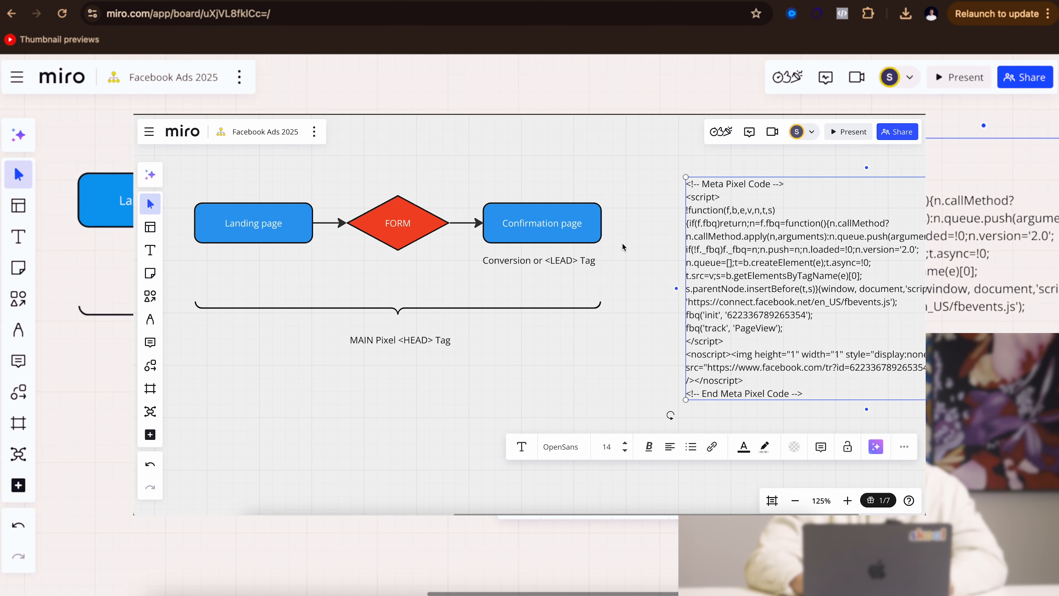
click(644, 224)
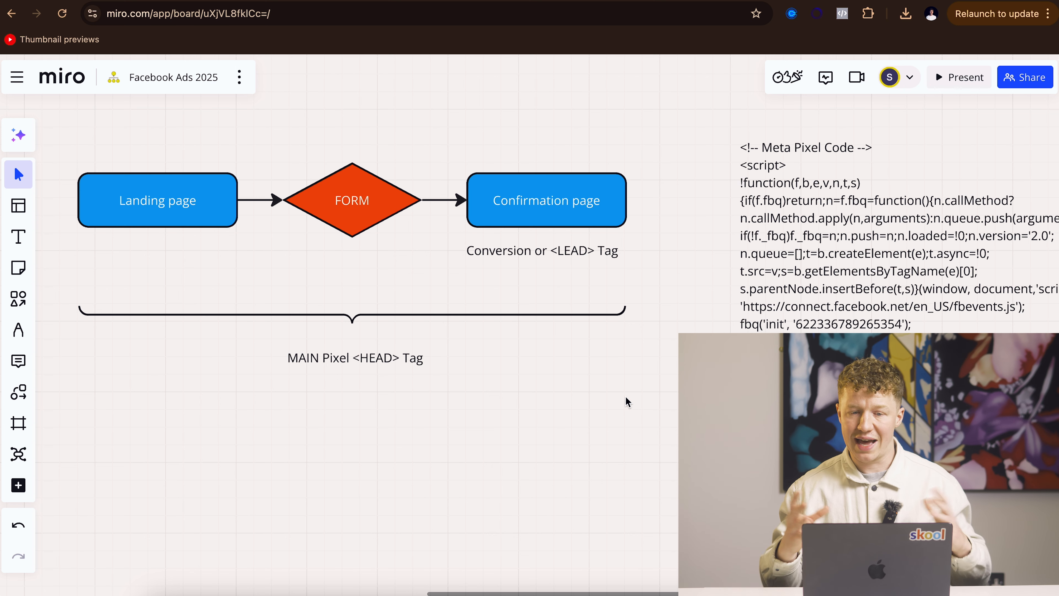
Step: Select all the text in the pasted pixel code block, then deselect it
click(778, 253)
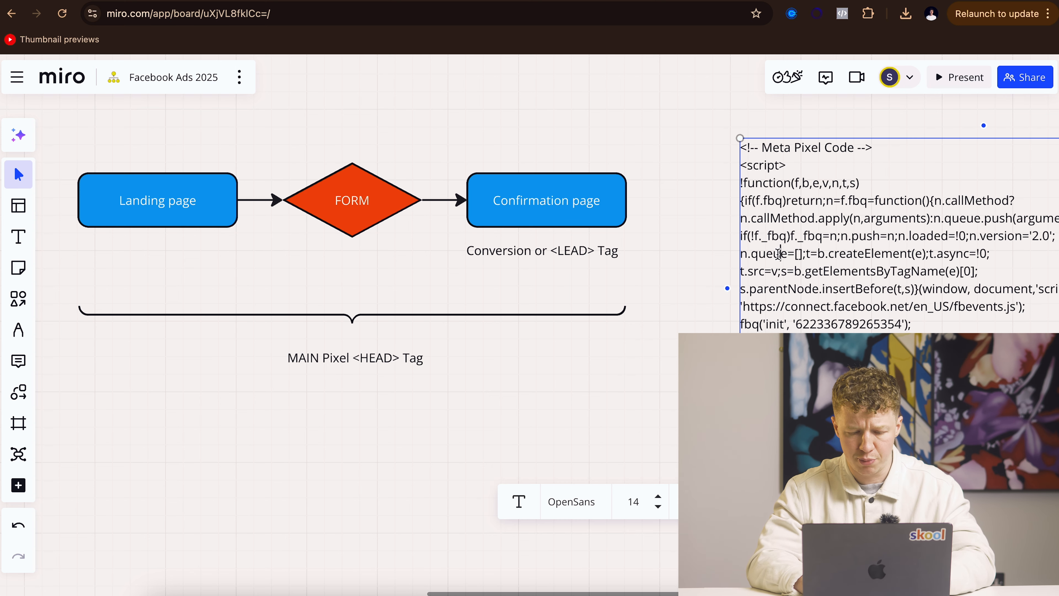
double_click(778, 253)
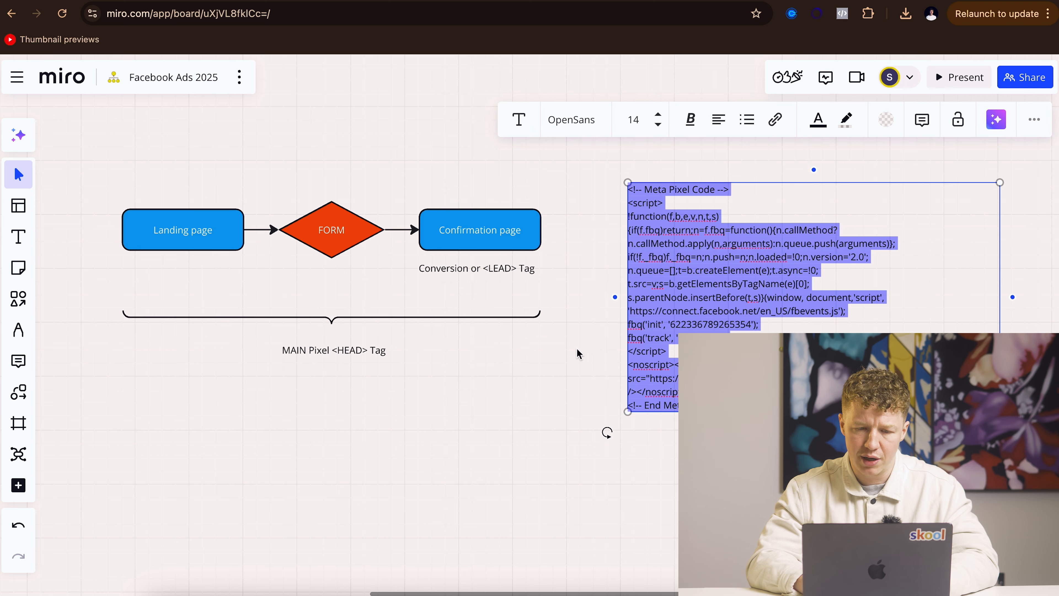
click(567, 362)
click(467, 0)
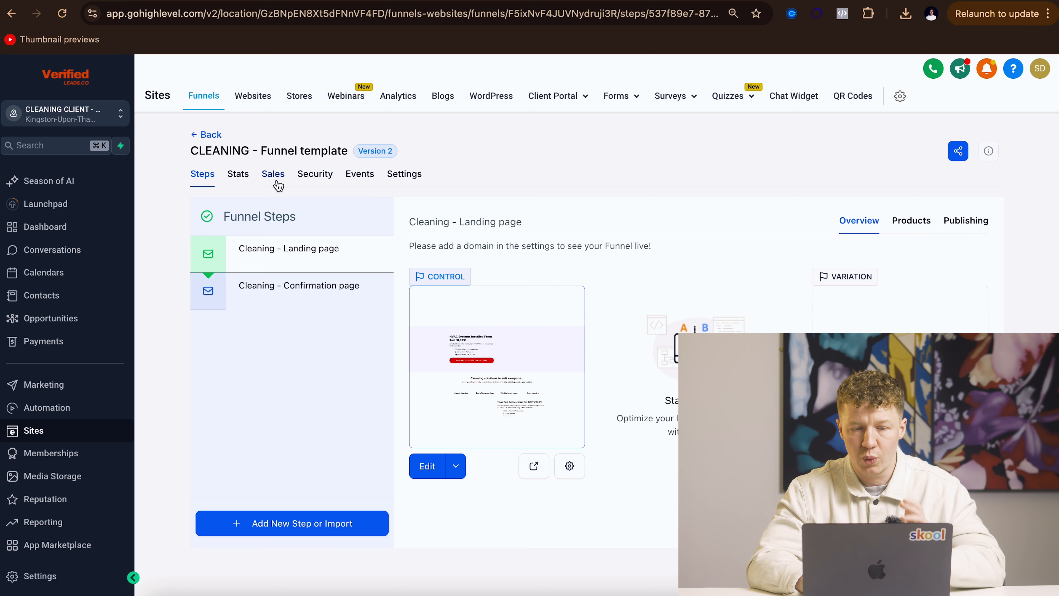
Step: Paste the Meta Pixel base code into the cleaning funnel's Head tracking code setting
click(408, 180)
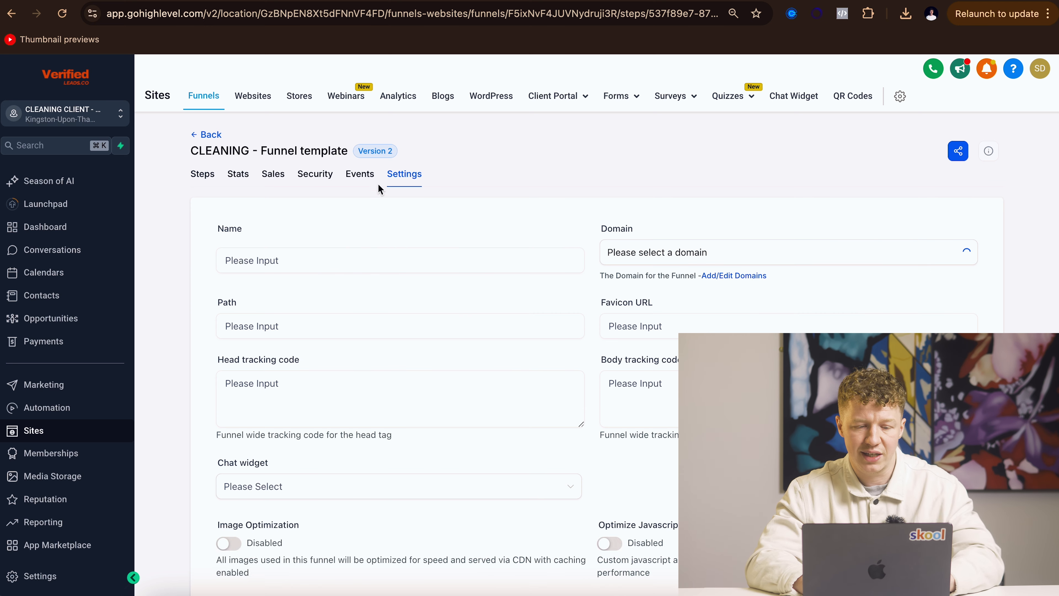
double_click(228, 360)
drag(228, 359, 290, 359)
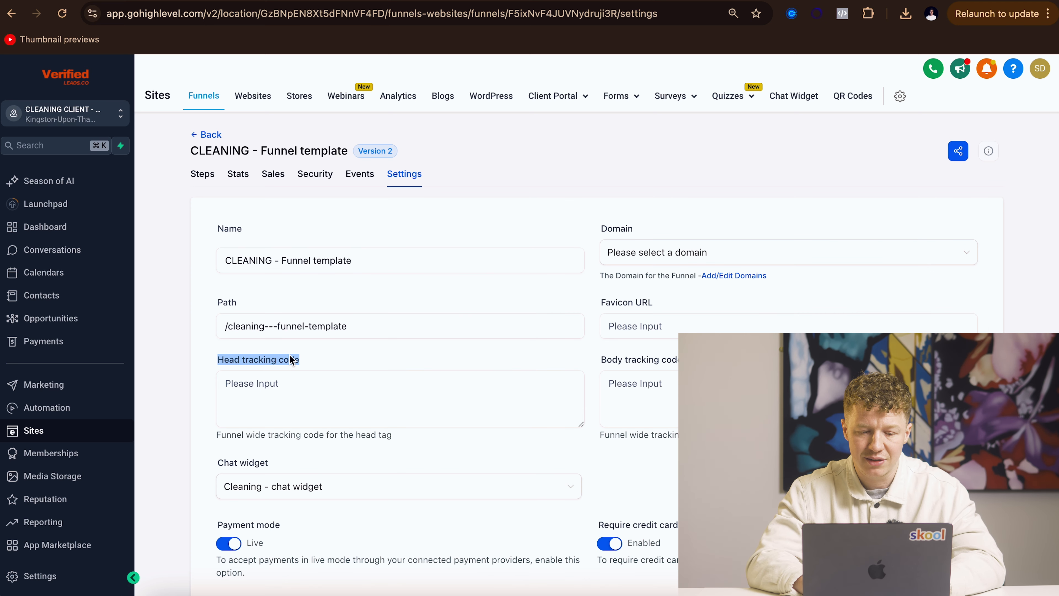
scroll(316, 407, down, 3)
click(327, 326)
key(super+v)
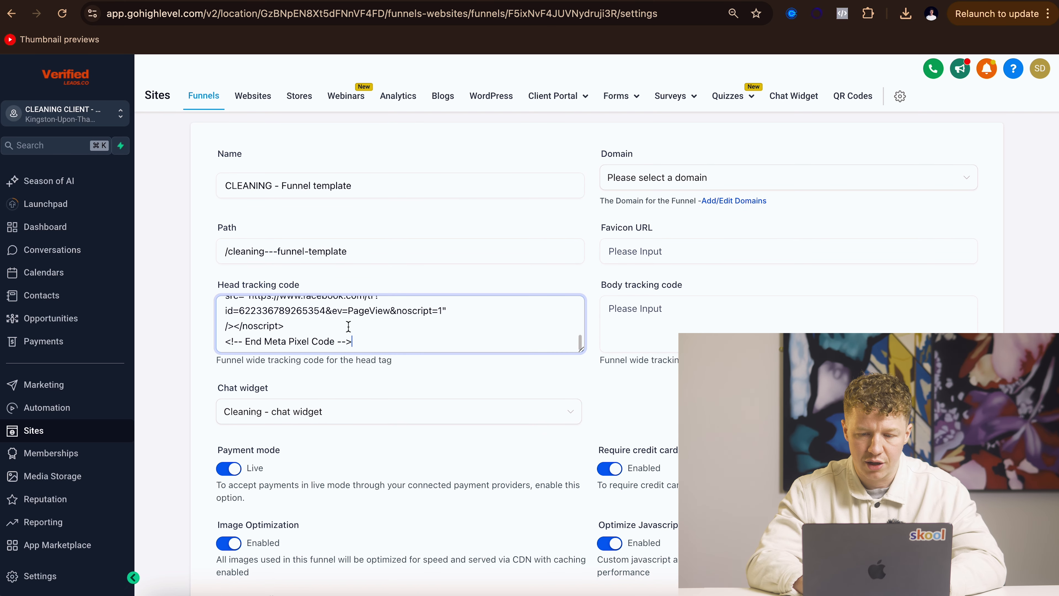
scroll(327, 325, down, 5)
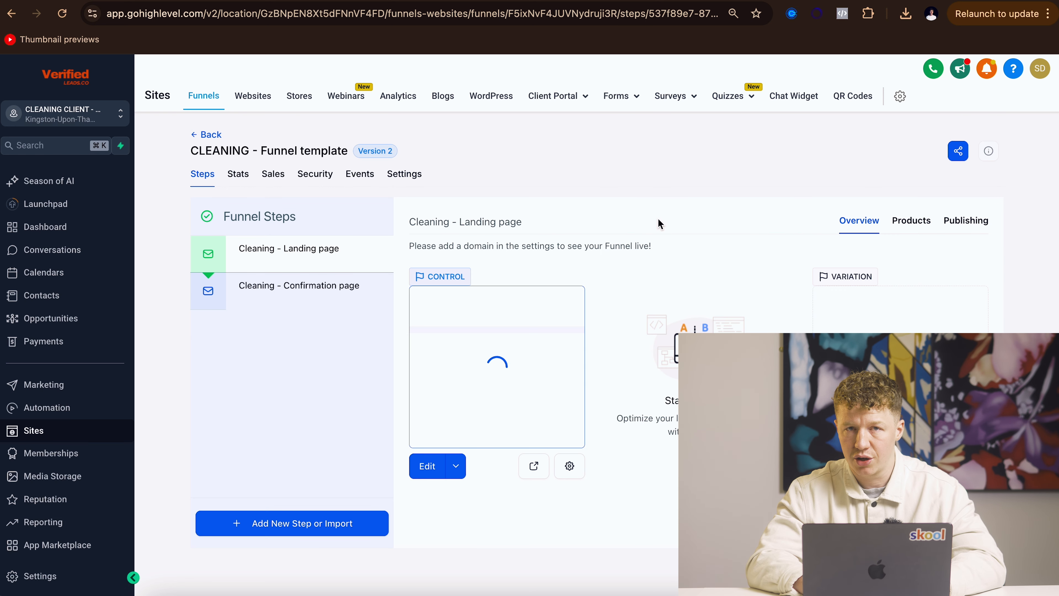
Step: Preview the cleaning landing page and confirm Pixel Helper shows one pixel firing PageView
click(843, 14)
drag(619, 43, 701, 45)
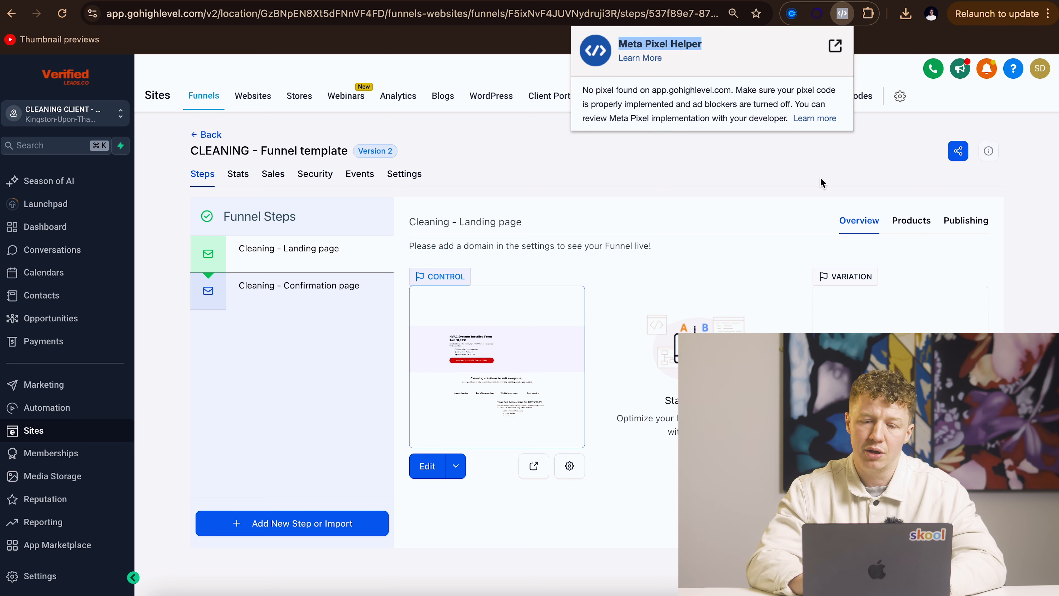
click(682, 157)
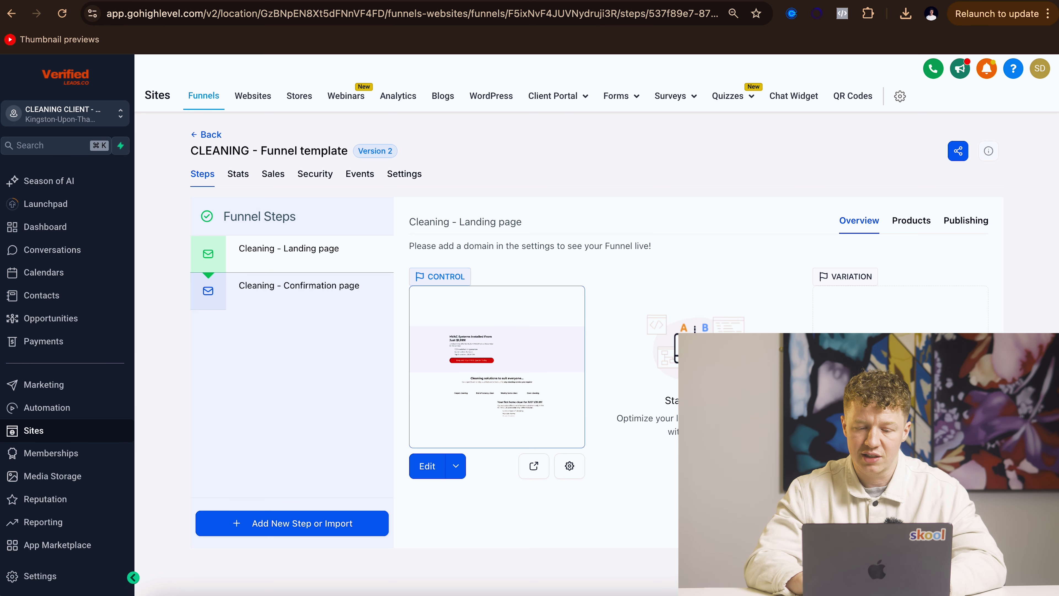
click(534, 466)
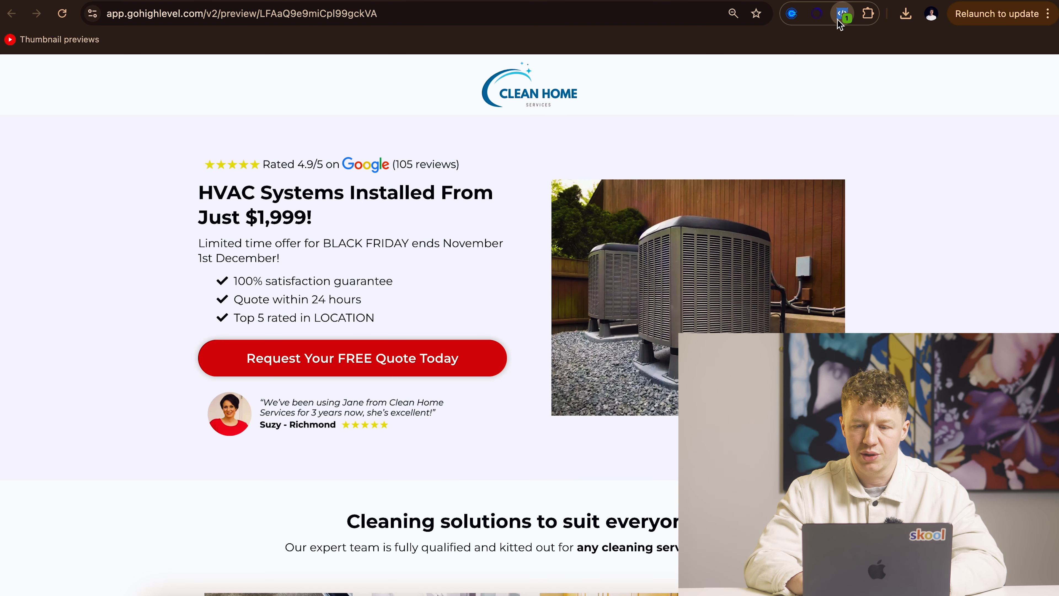
click(839, 17)
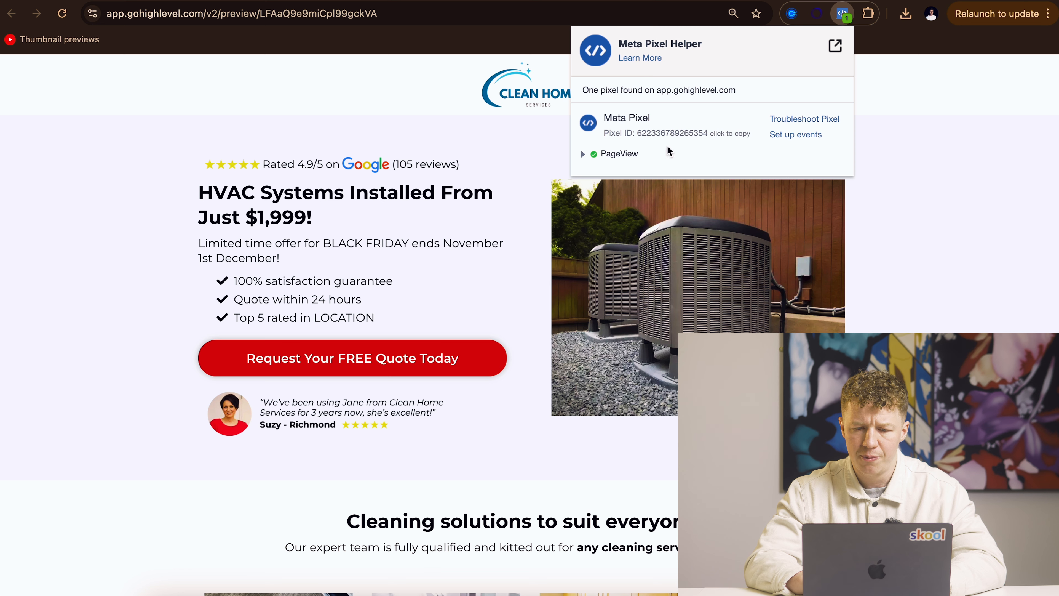
click(601, 155)
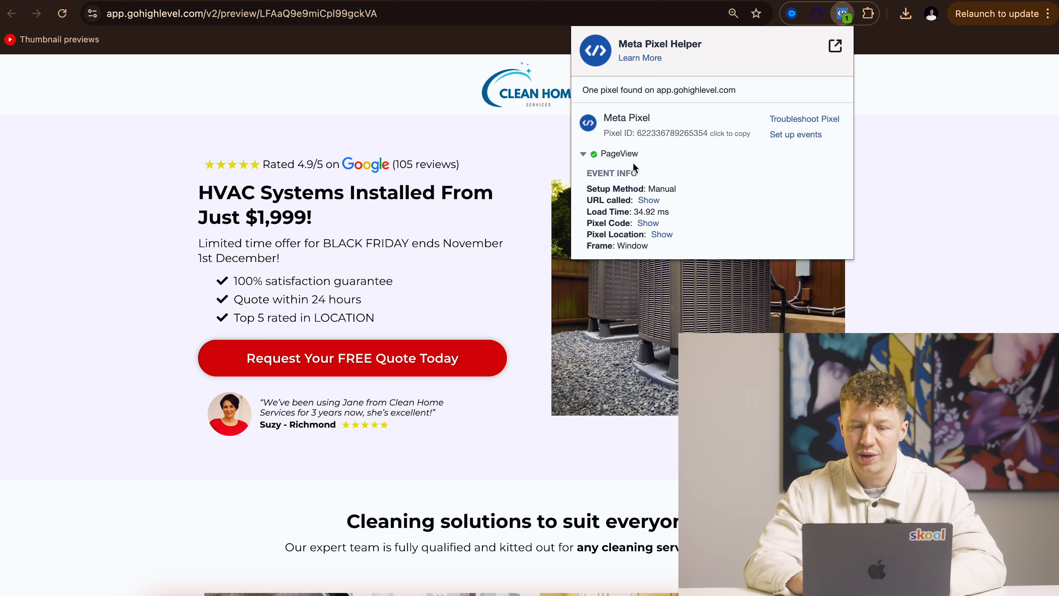
click(887, 1)
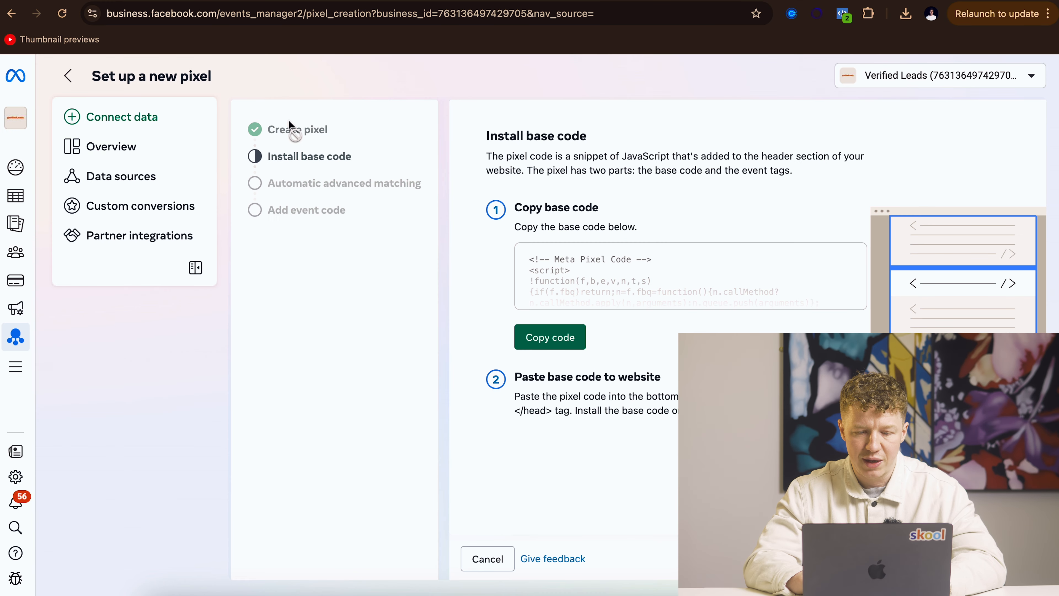
Step: Finish the pixel setup wizard past Automatic advanced matching and Add event code
click(1009, 558)
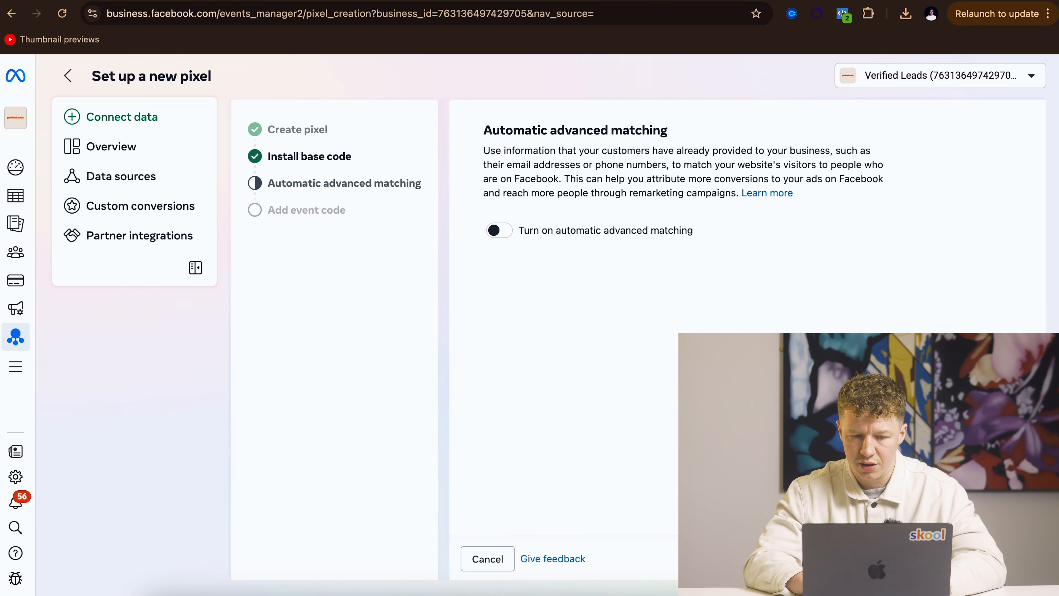
click(1009, 559)
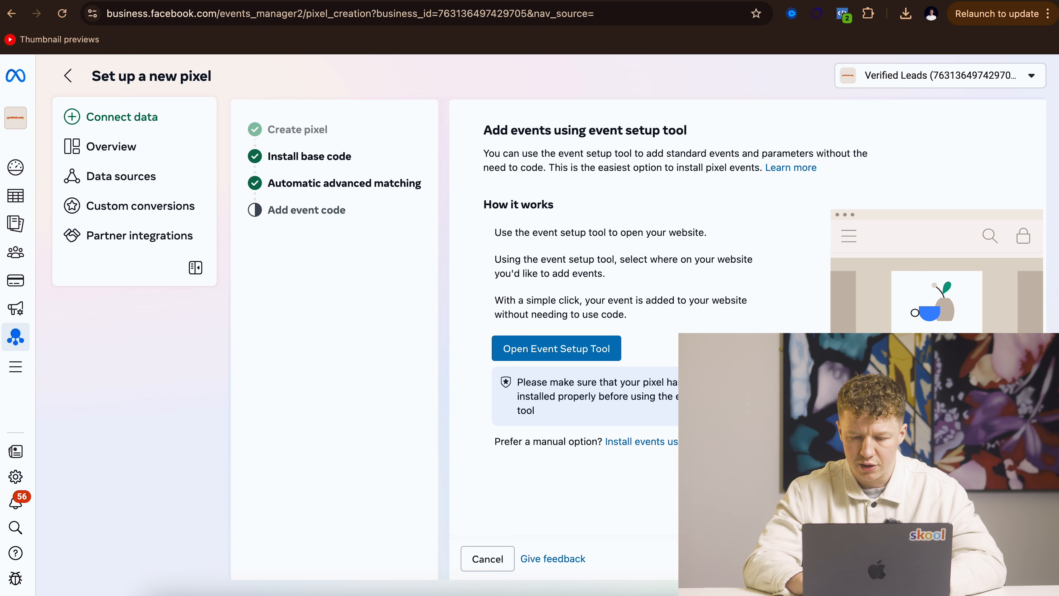
click(1009, 559)
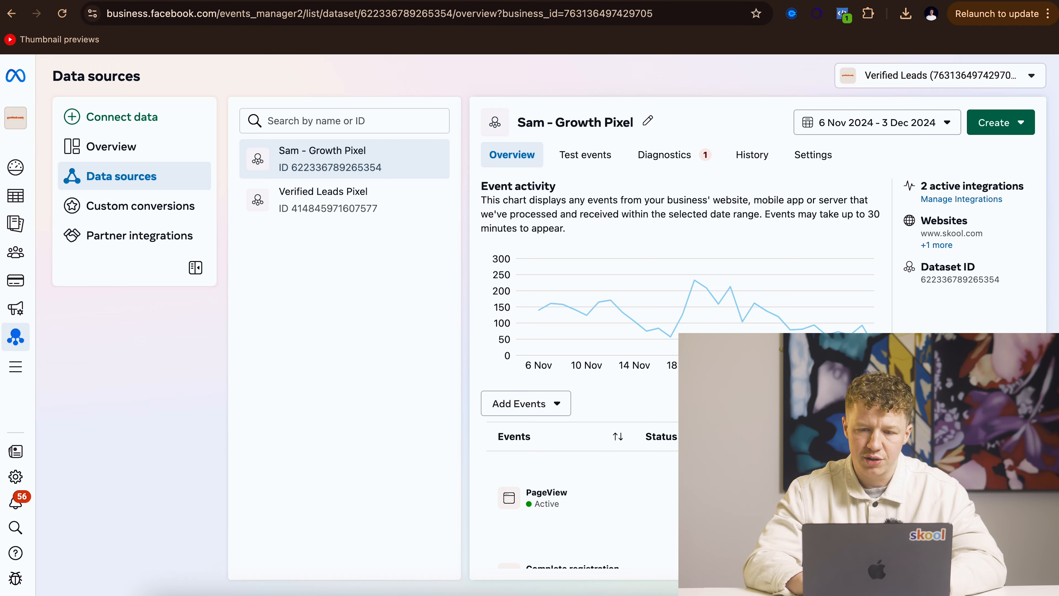
Step: Recheck the preview with Pixel Helper, then view Sam - Growth Pixel's Active PageView and Complete registration events
key(ctrl+Tab)
click(843, 14)
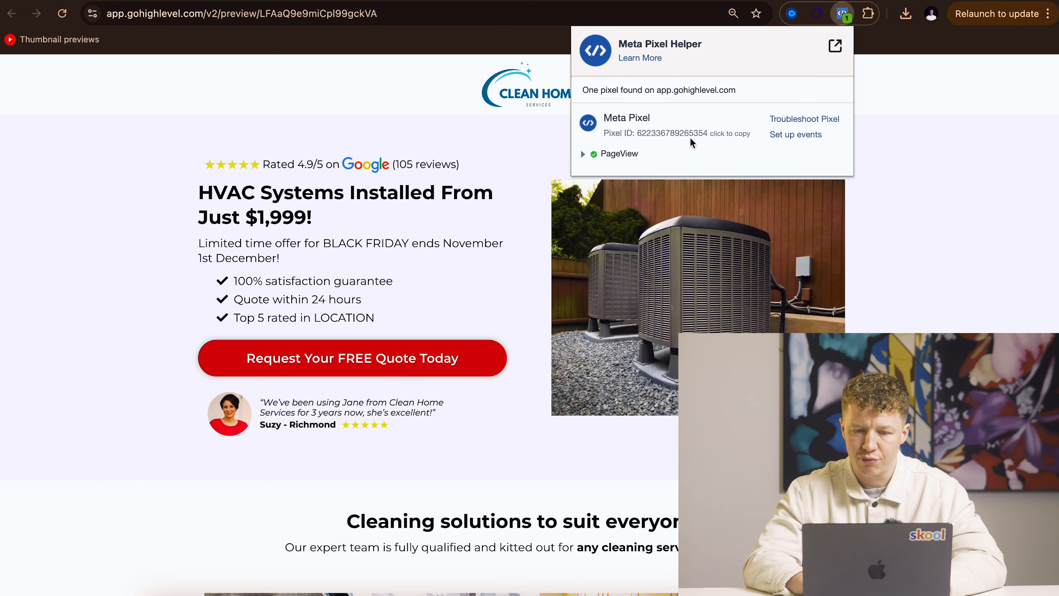
click(902, 154)
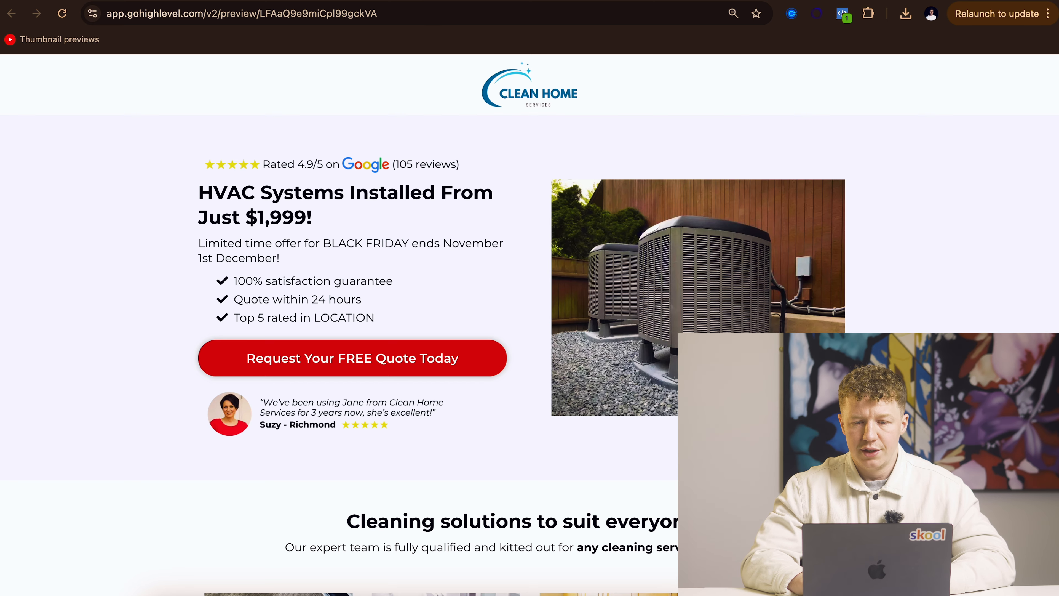
key(ctrl+Tab)
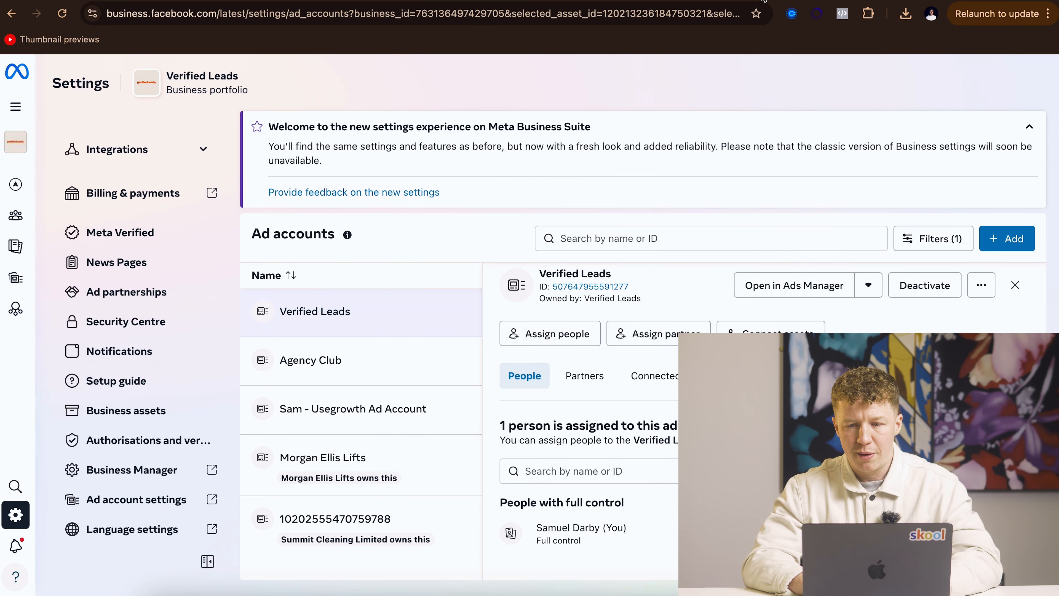
click(893, 1)
scroll(588, 340, down, 3)
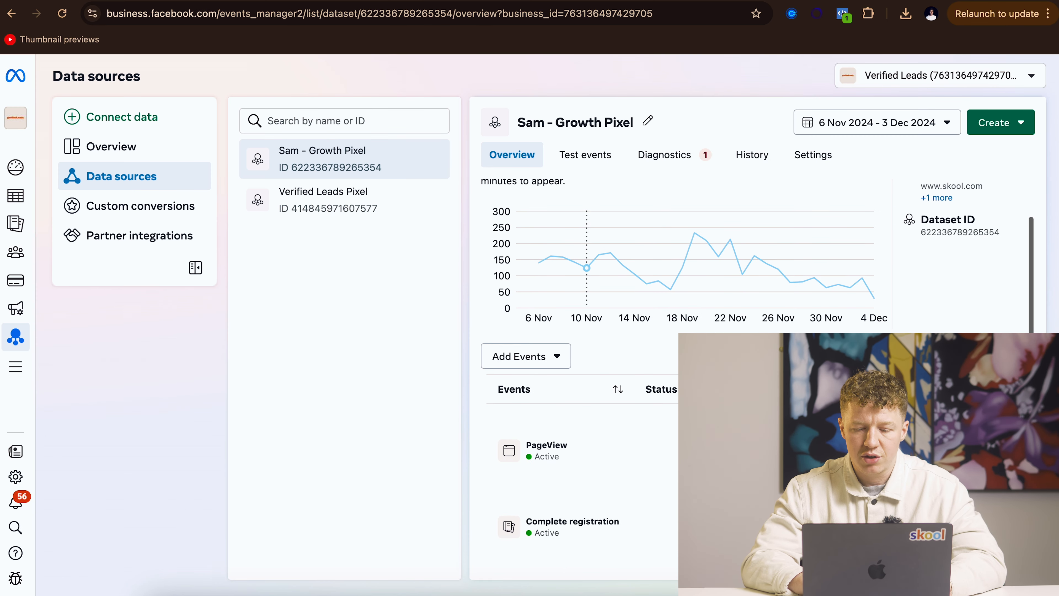
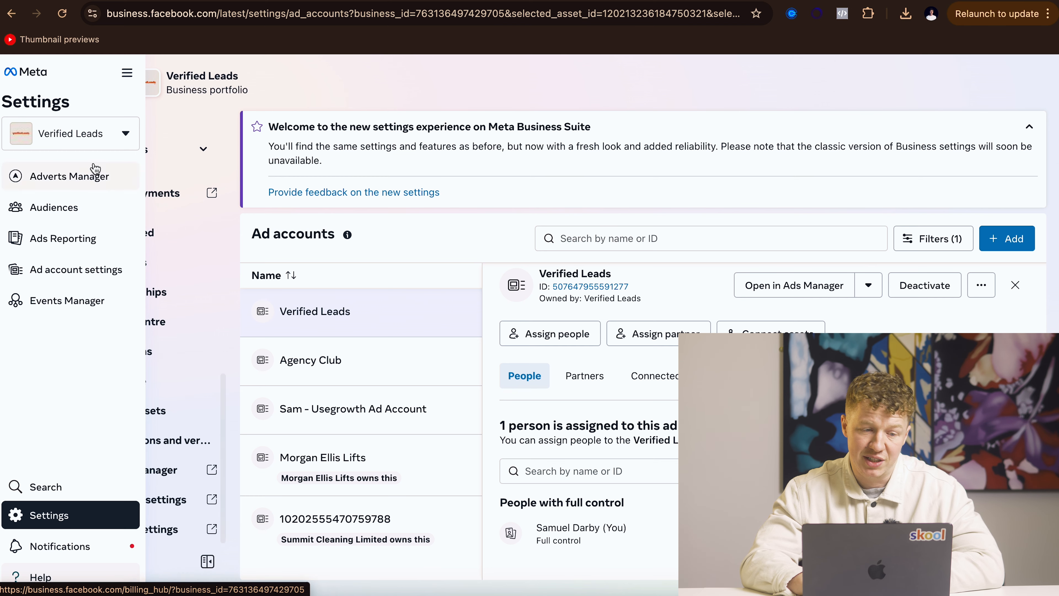
Step: Open the All tools list from the Verified Leads ad account settings
click(127, 74)
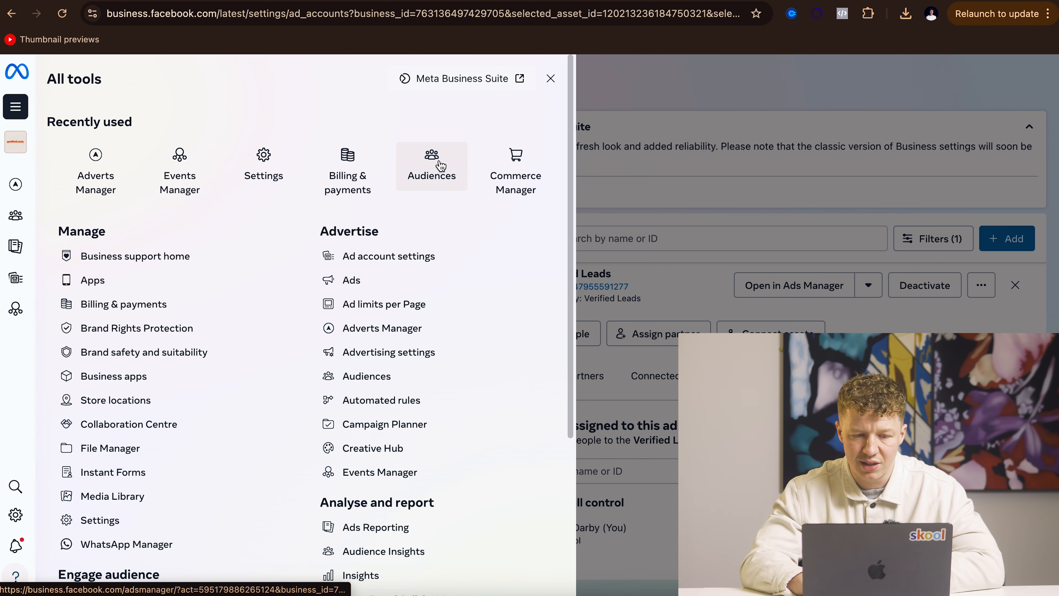
Step: Load the Ads Manager Audiences page from All tools, then return to the Miro board
click(431, 169)
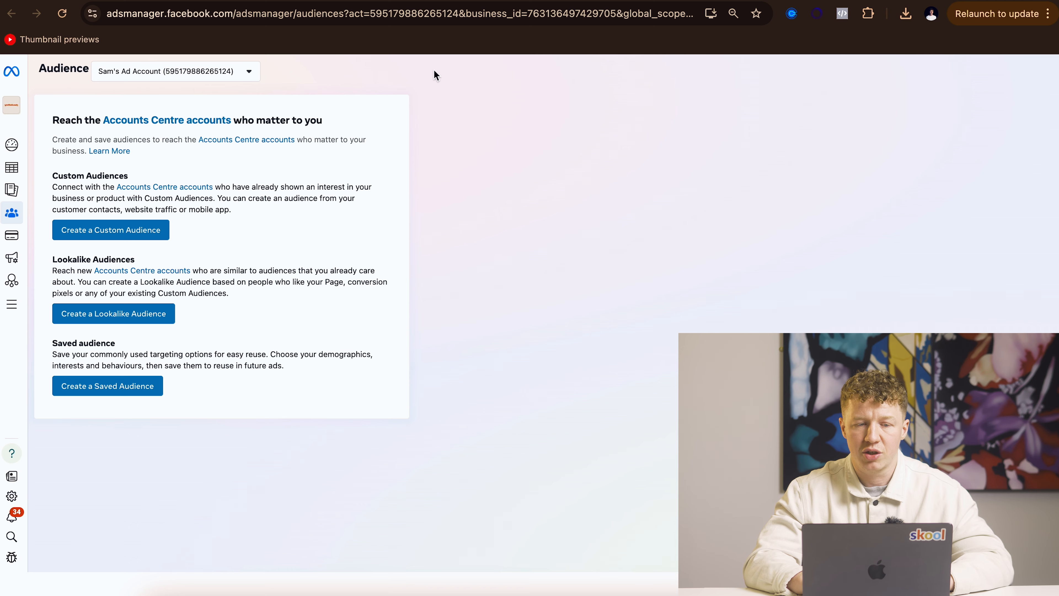
click(375, 1)
Step: Duplicate the Landing page box and move the copy up above the funnel
click(649, 412)
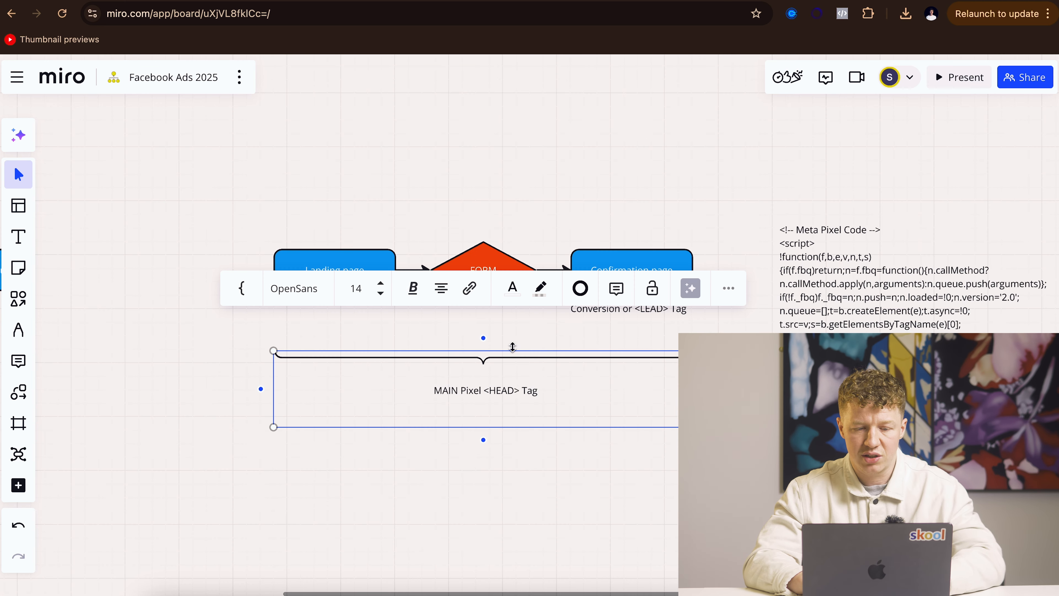
click(378, 259)
key(super+d)
drag(383, 288, 537, 167)
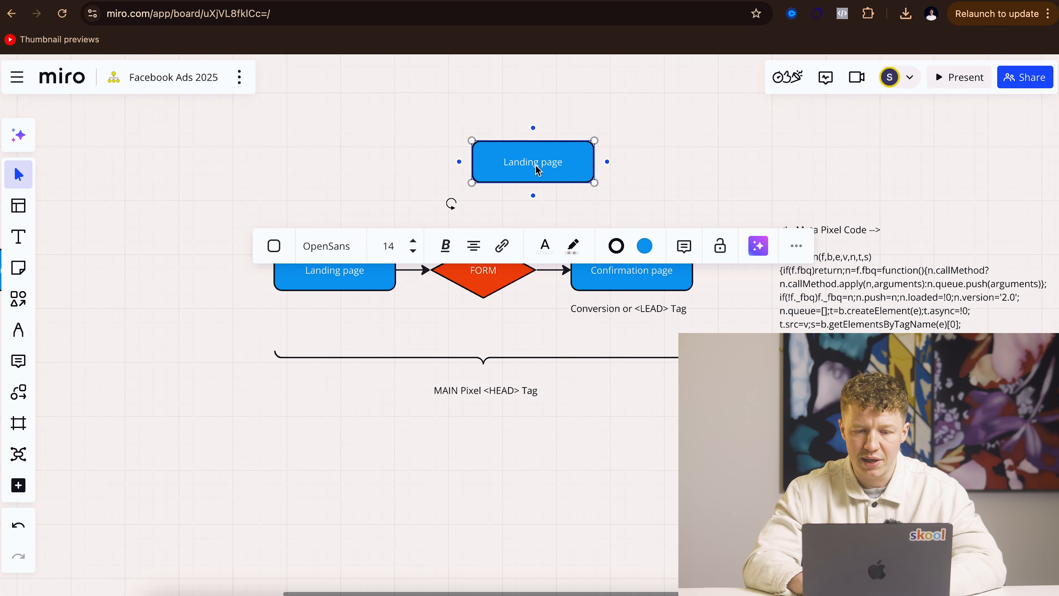
scroll(537, 170, up, 5)
drag(466, 396, 308, 243)
click(414, 265)
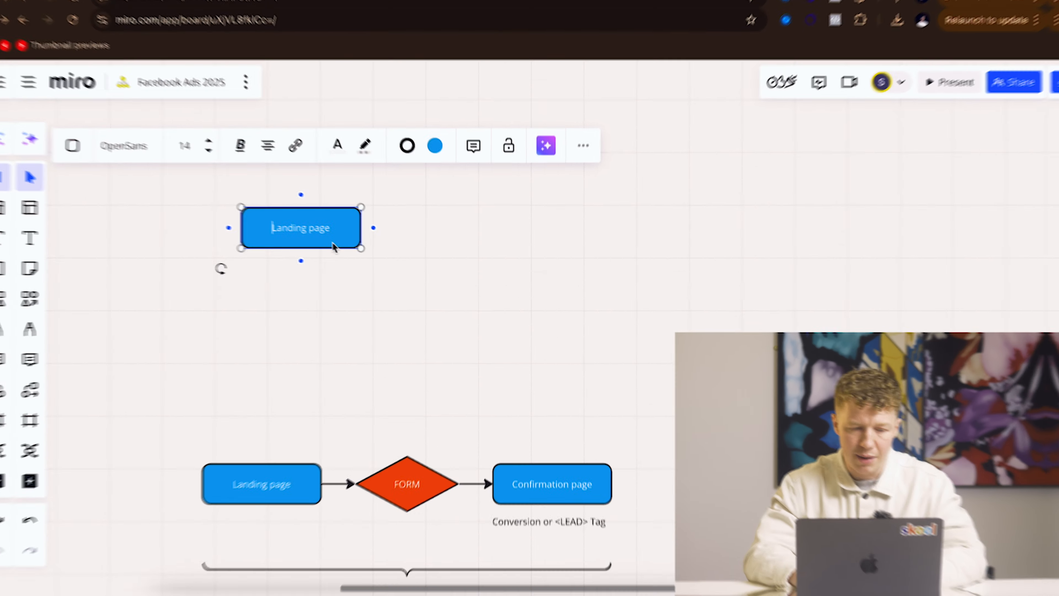
Step: Relabel the copied box 'Custom audience' and shift it slightly left
double_click(313, 226)
key(super+a)
text(Cus)
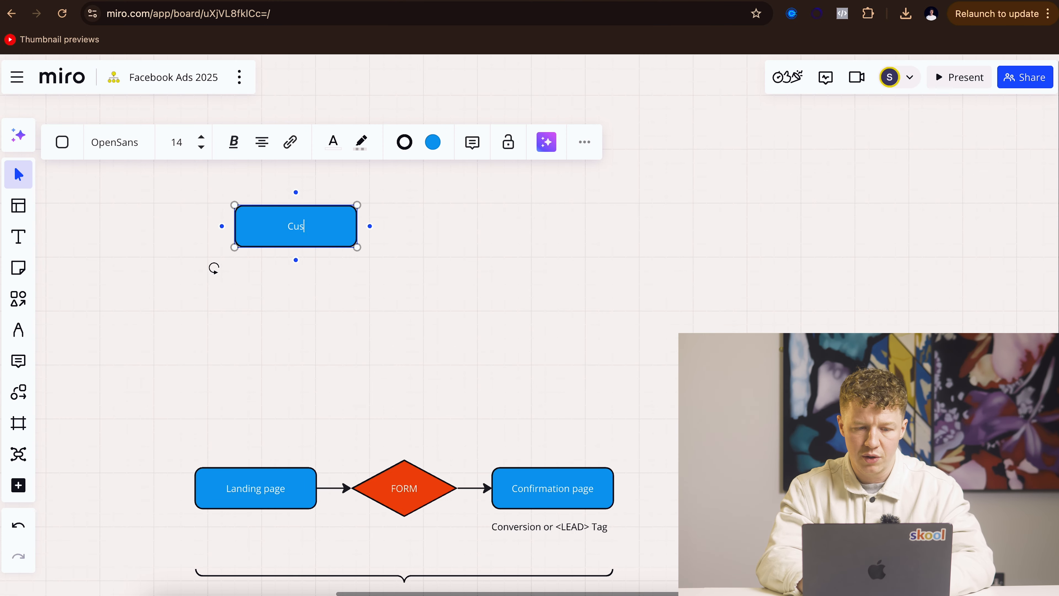
text(tom audience)
click(341, 321)
click(331, 244)
click(387, 280)
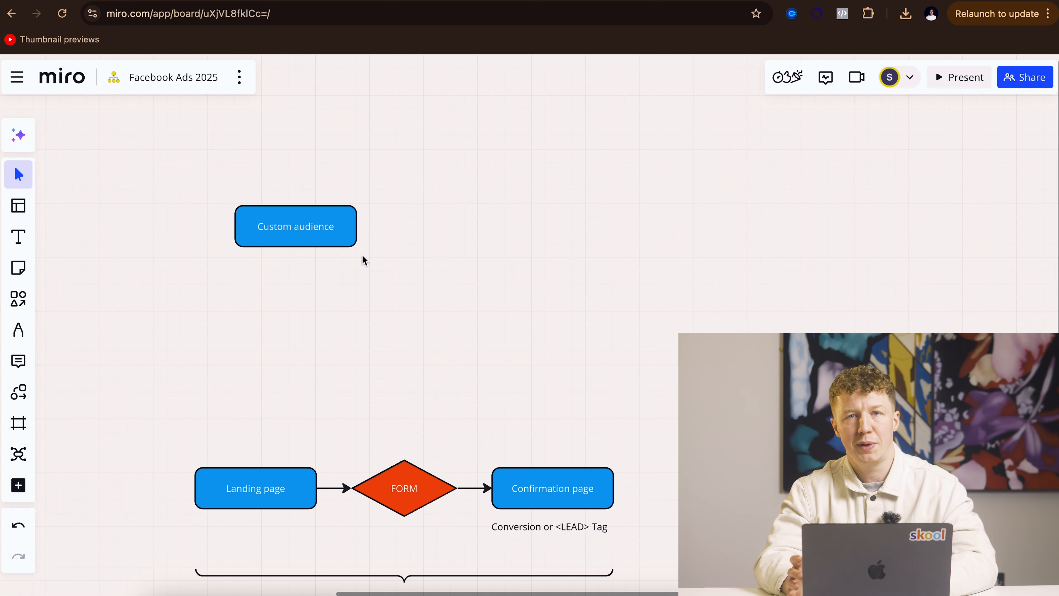
click(296, 226)
click(395, 261)
click(303, 213)
drag(334, 240, 300, 245)
key(Escape)
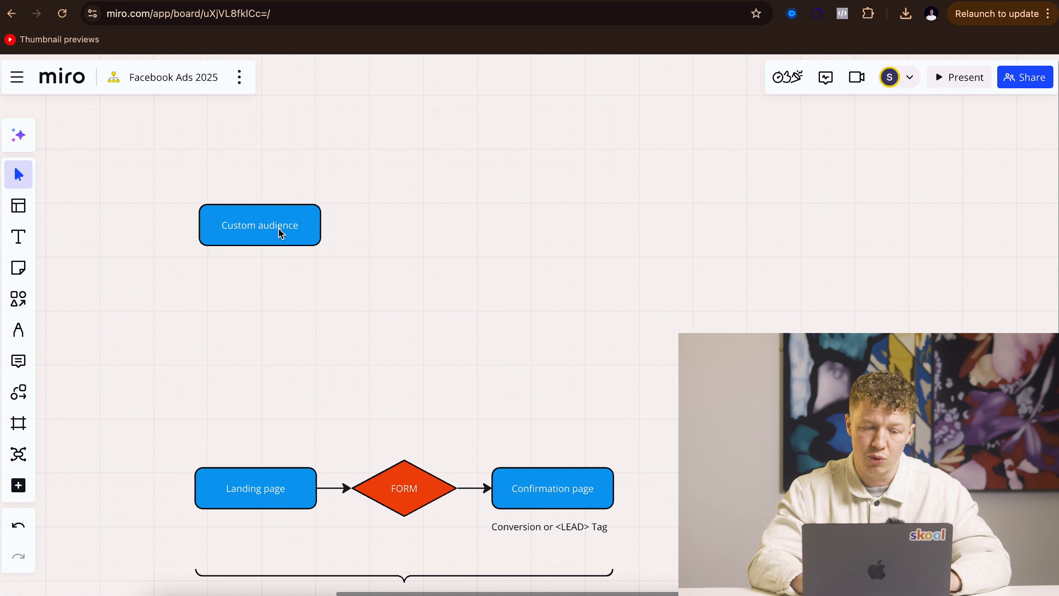
scroll(278, 228, left, 3)
scroll(345, 258, up, 5)
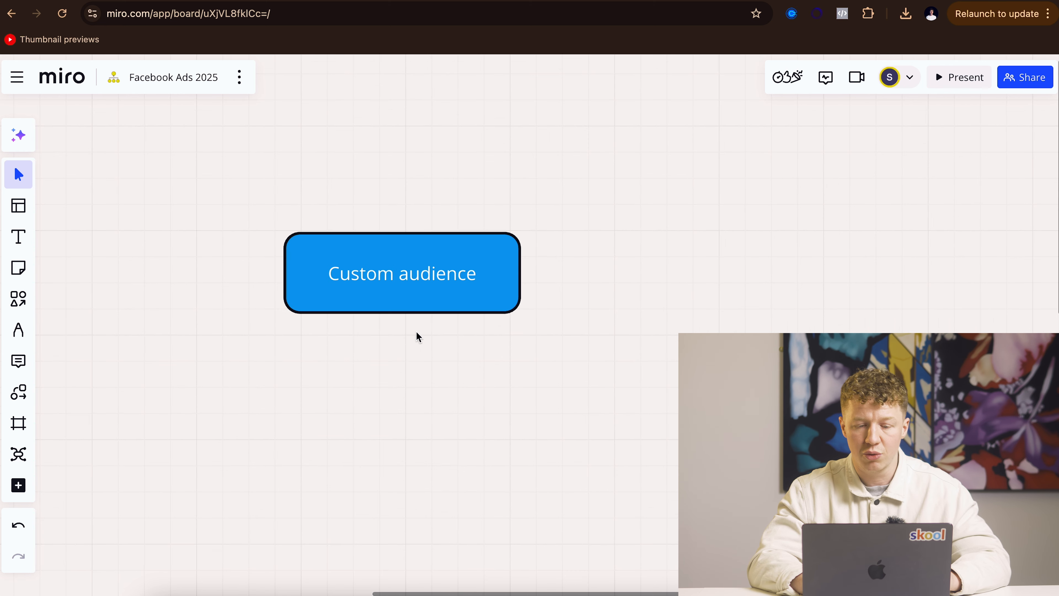
Step: Make a copy of the Custom audience box to its right
click(475, 305)
scroll(497, 336, down, 2)
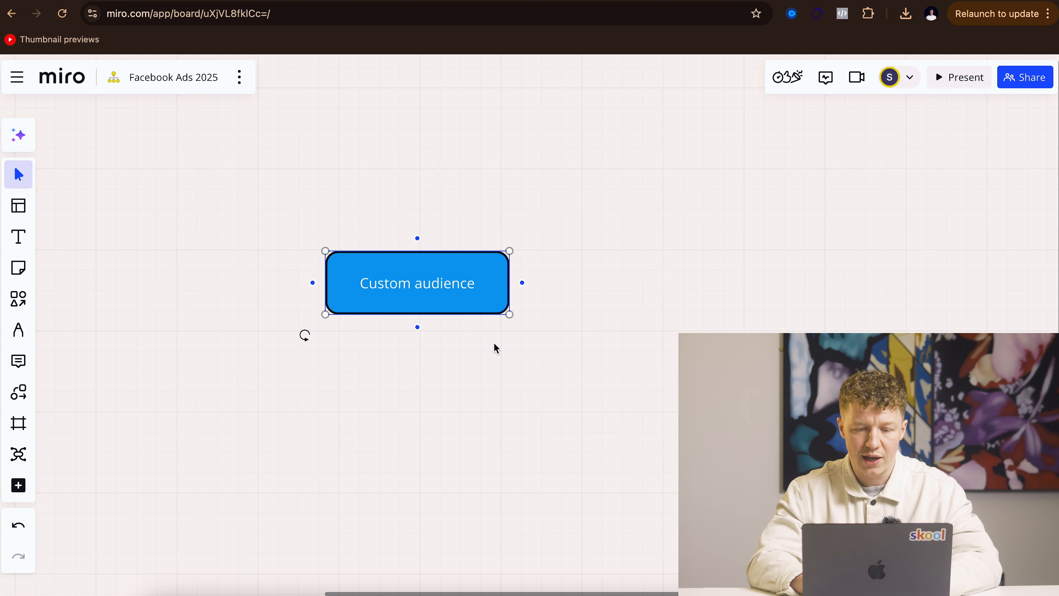
scroll(495, 348, right, 3)
scroll(498, 357, down, 2)
drag(384, 319, 633, 303)
key(Escape)
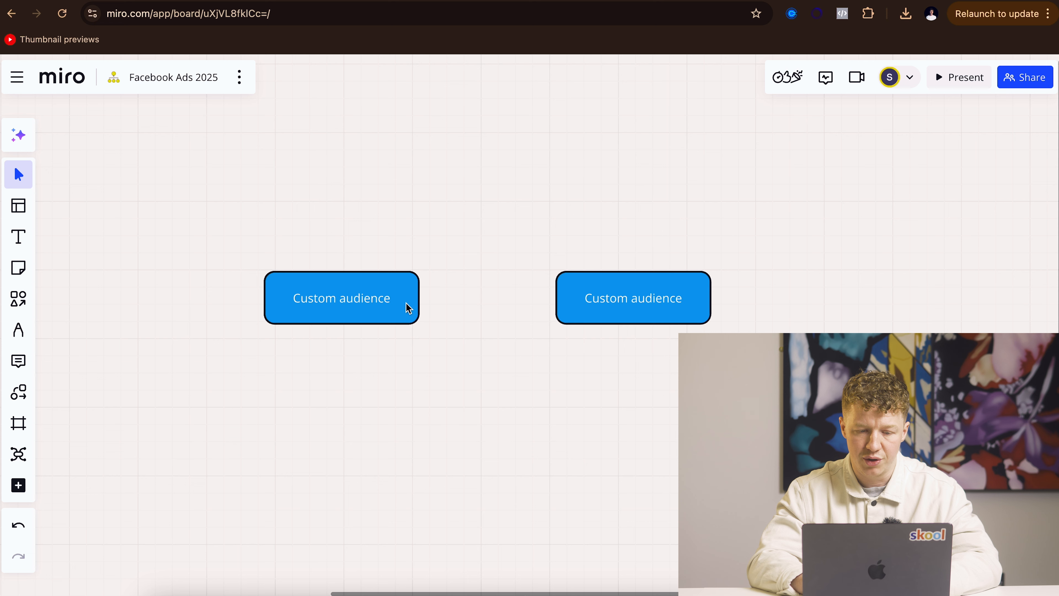
Step: Connect the left Custom audience box to the right one with a dashed arrow
click(408, 308)
drag(433, 297, 547, 304)
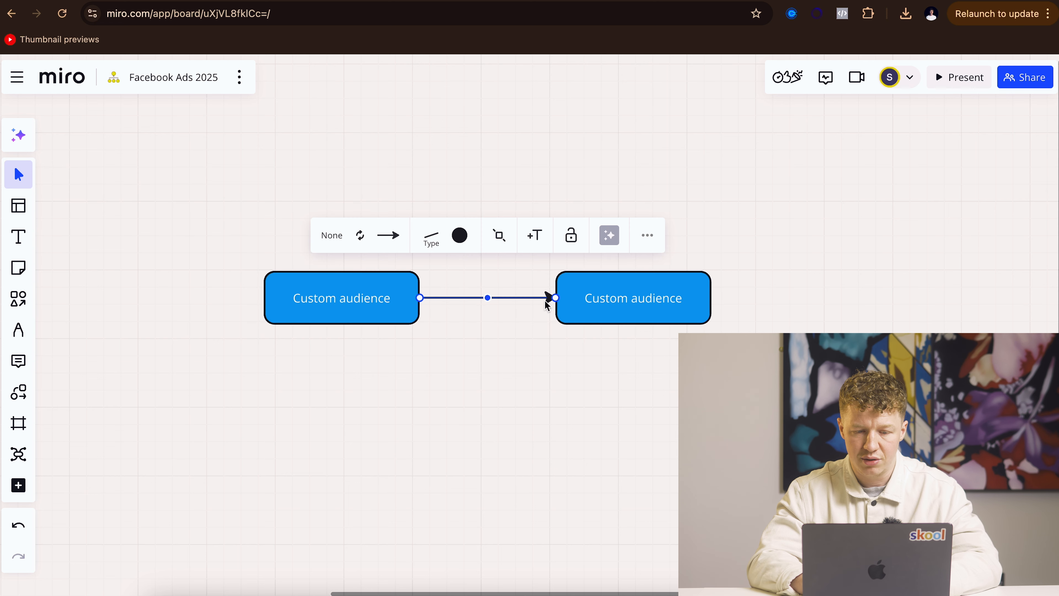
click(427, 240)
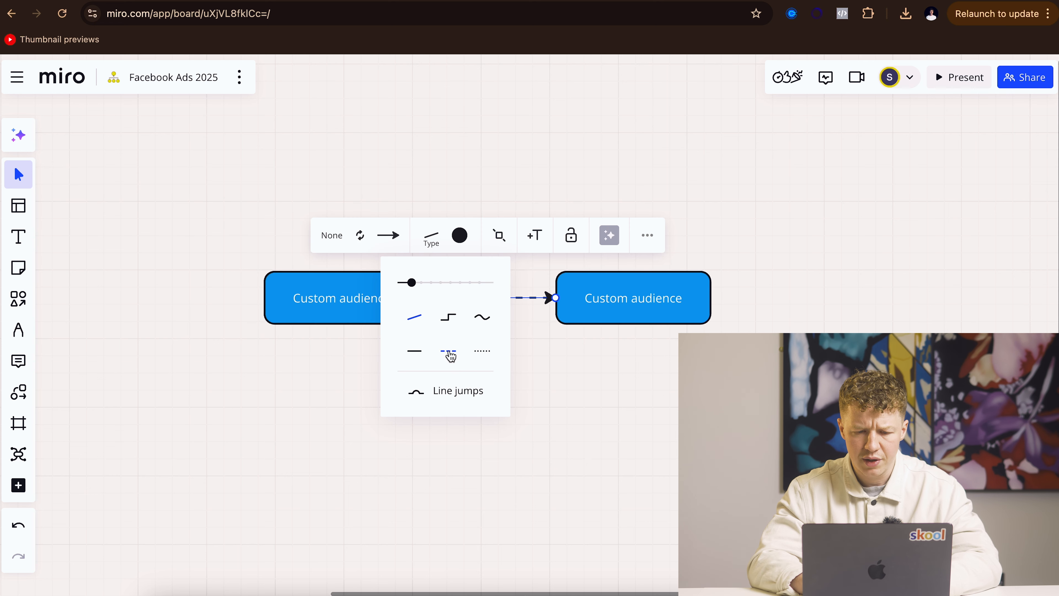
click(630, 393)
scroll(646, 312, right, 5)
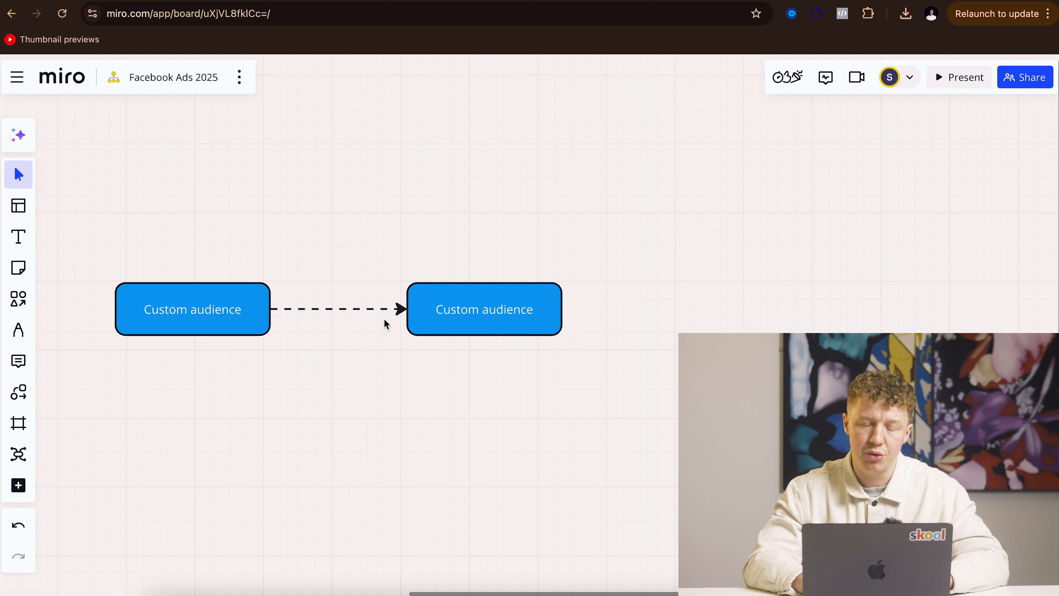
scroll(489, 298, left, 3)
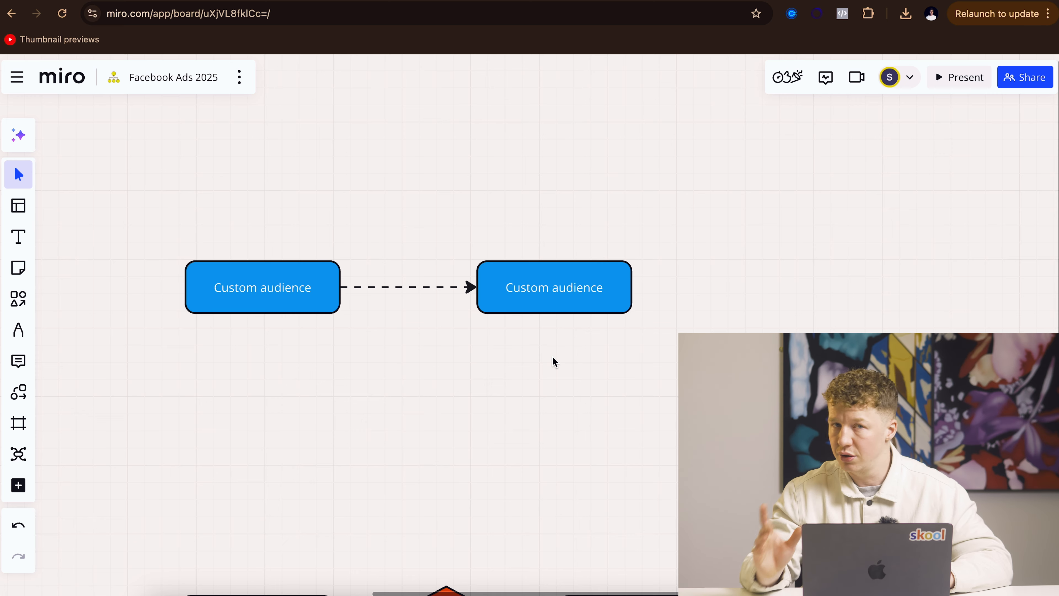
scroll(542, 322, right, 3)
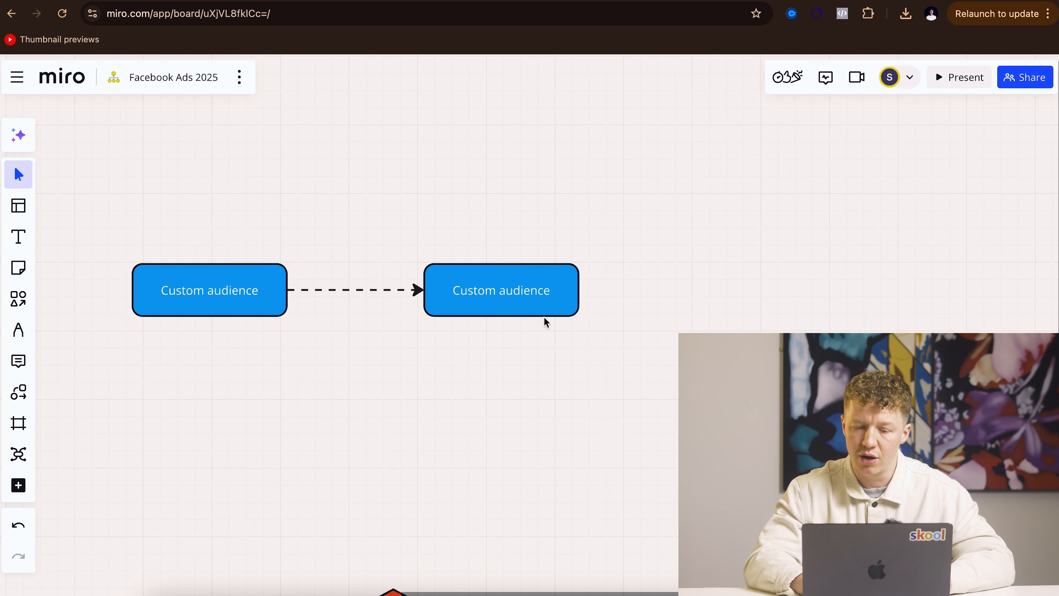
click(523, 304)
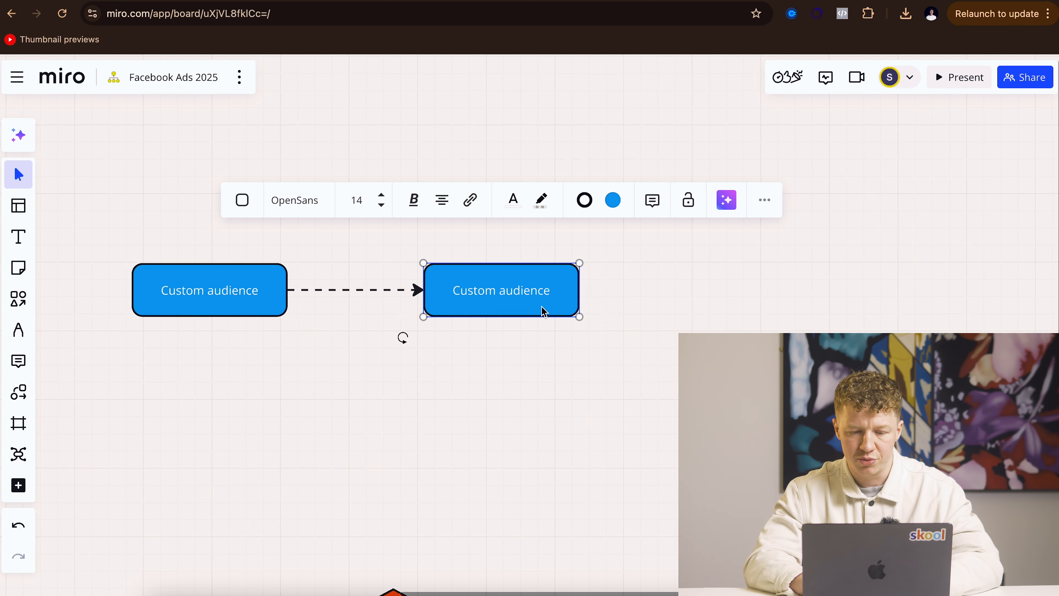
Step: Add a '1%' box to the upper right and a '10%' box below it
key(super+v)
drag(543, 309, 828, 237)
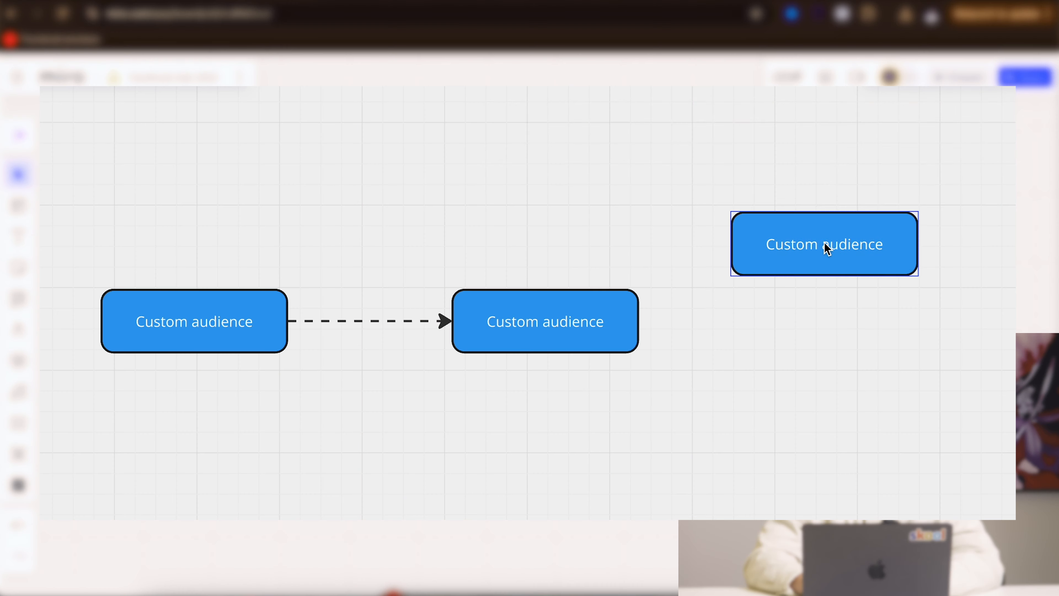
double_click(829, 236)
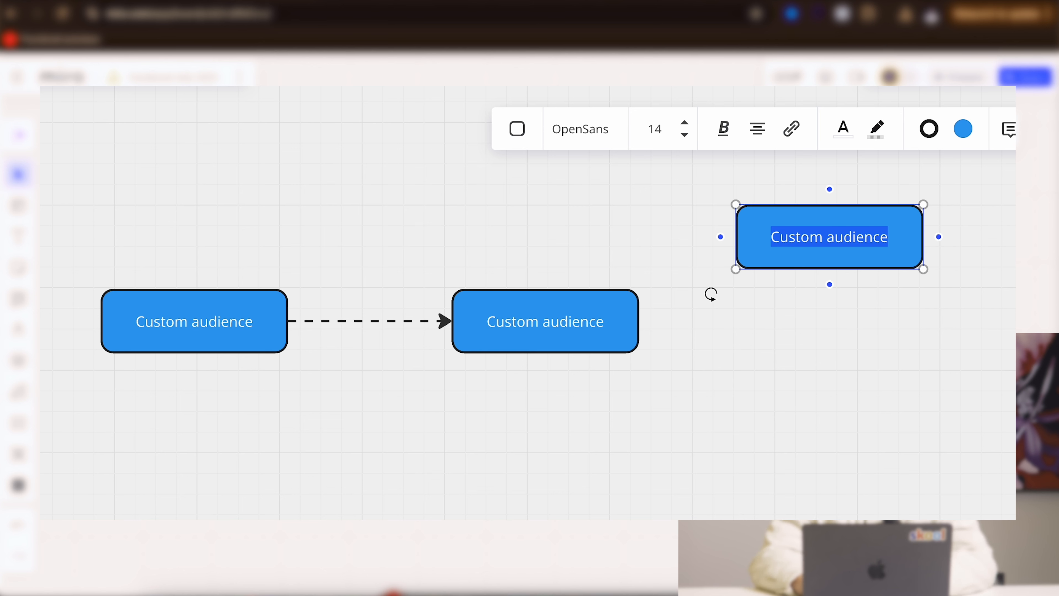
text(1%)
click(856, 420)
click(883, 236)
drag(882, 236, 834, 456)
click(780, 400)
click(820, 464)
click(831, 456)
text(0)
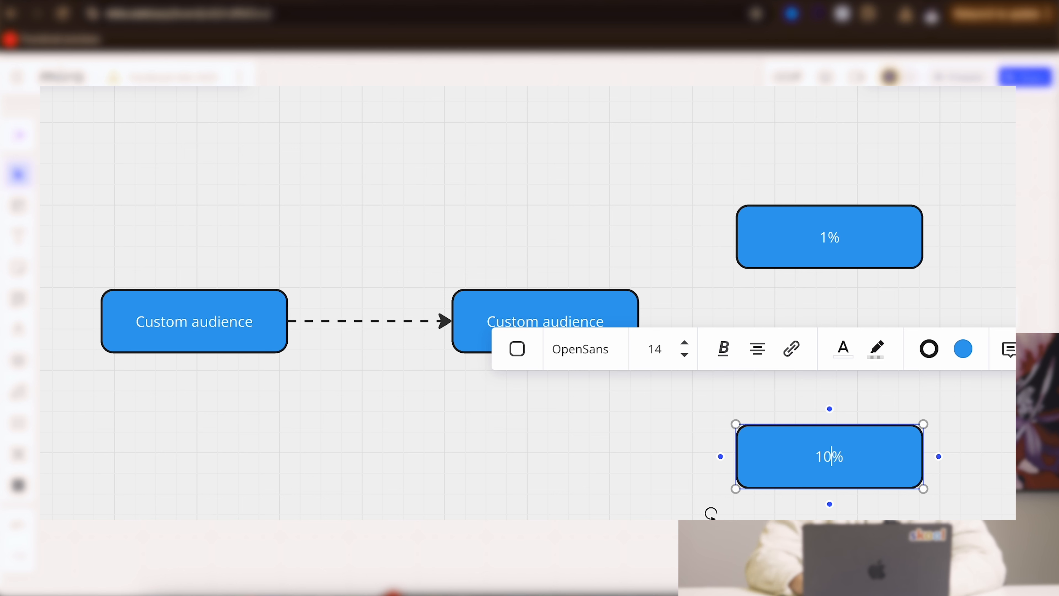
click(932, 506)
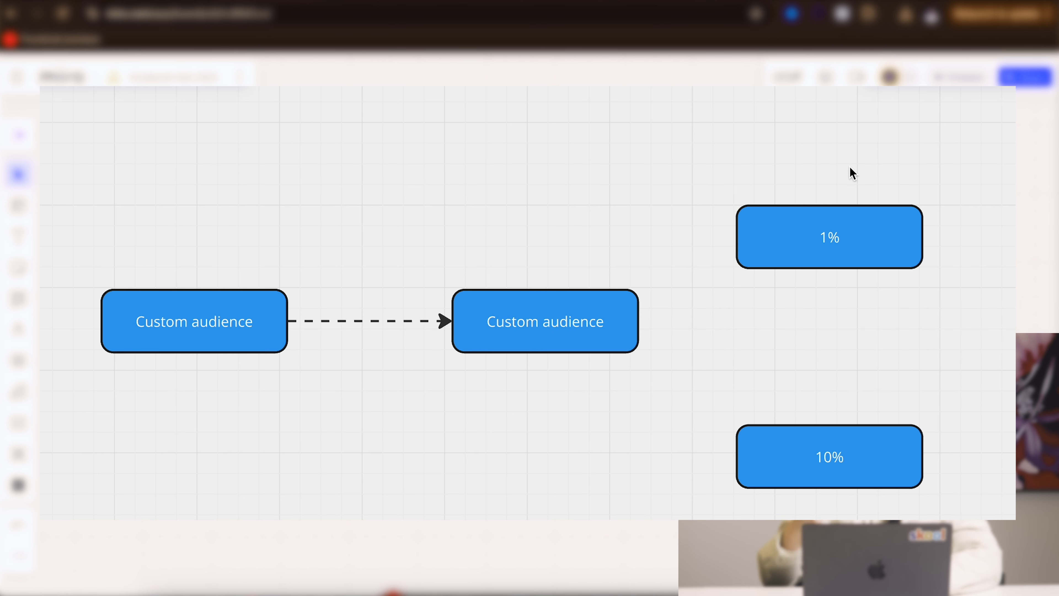
Step: Draw arrows from the second Custom audience box to the 1% and 10% boxes, raising 10% slightly
click(621, 335)
drag(652, 322, 746, 242)
click(716, 344)
click(610, 345)
drag(654, 331, 734, 445)
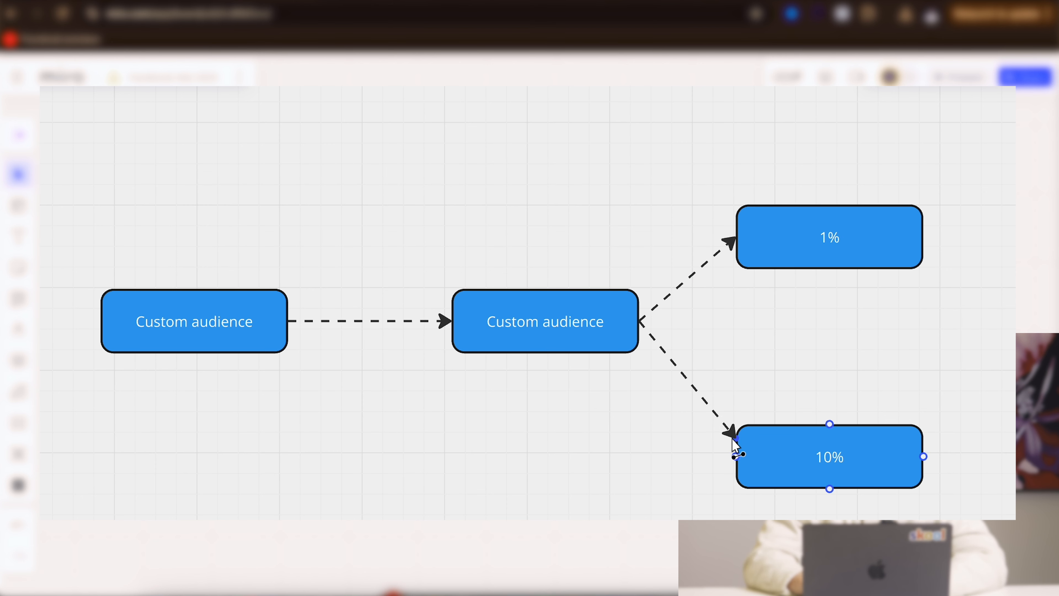
drag(808, 485, 810, 428)
click(969, 466)
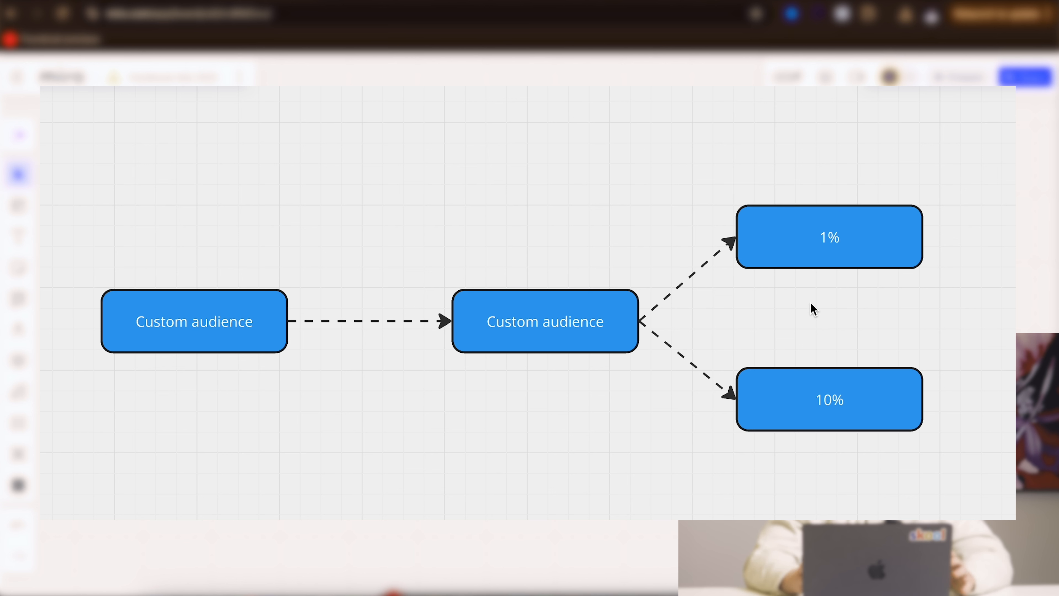
Step: Switch to the Events Manager Data sources page for the pixel
click(837, 265)
click(911, 313)
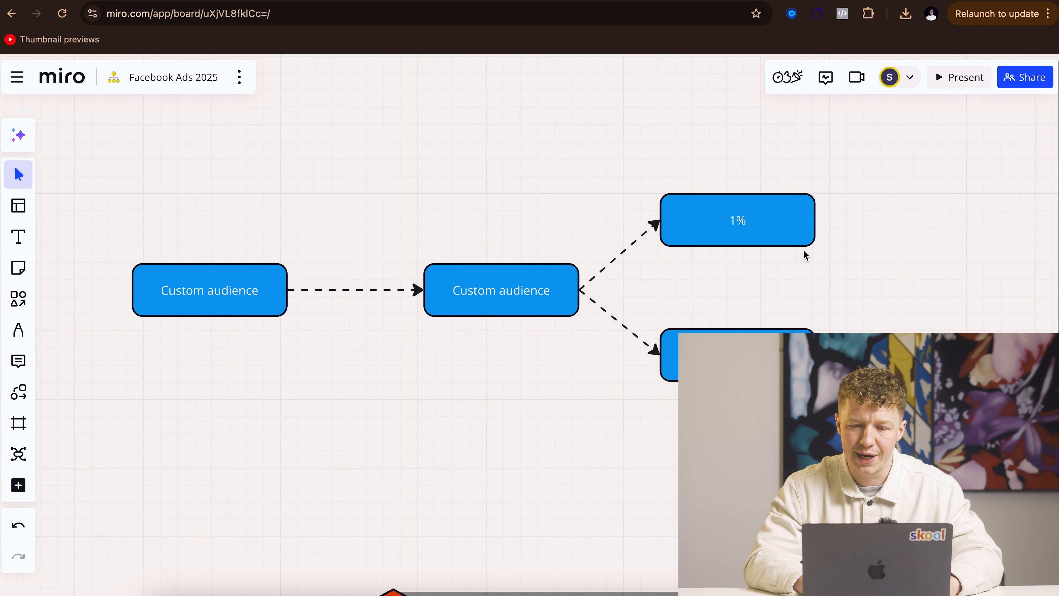
key(ctrl+Tab)
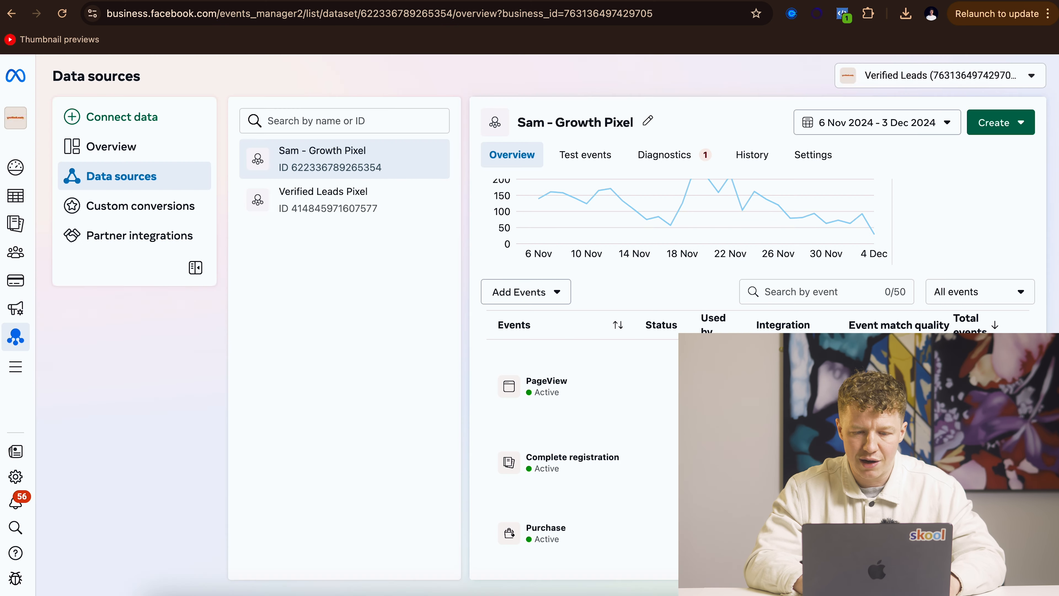
Step: Replace 'Custom' with 'Lookalike' in the middle box's label, then go back to Ads Manager Audiences
click(721, 0)
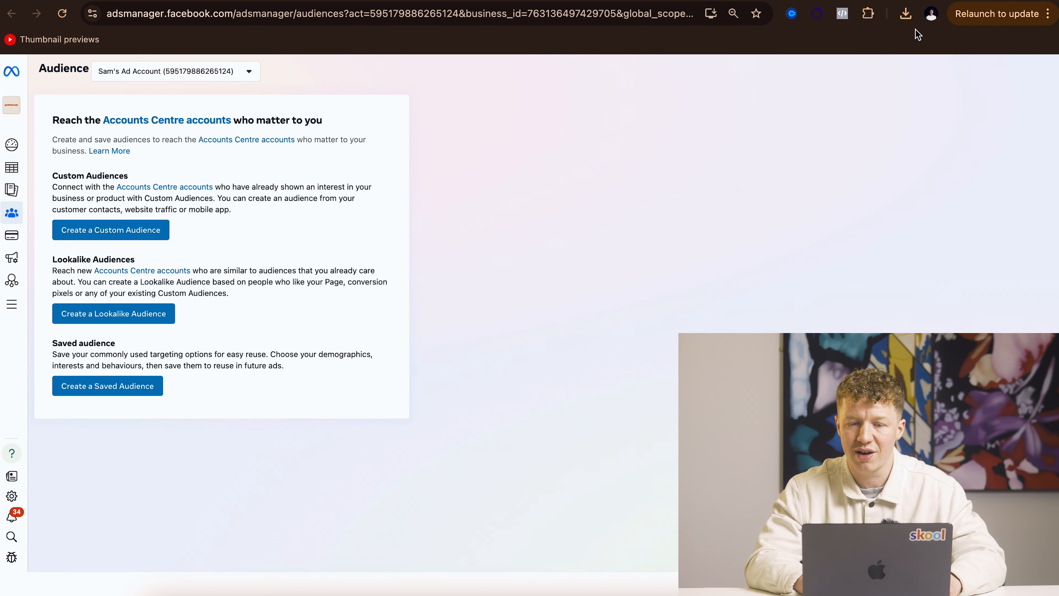
click(348, 1)
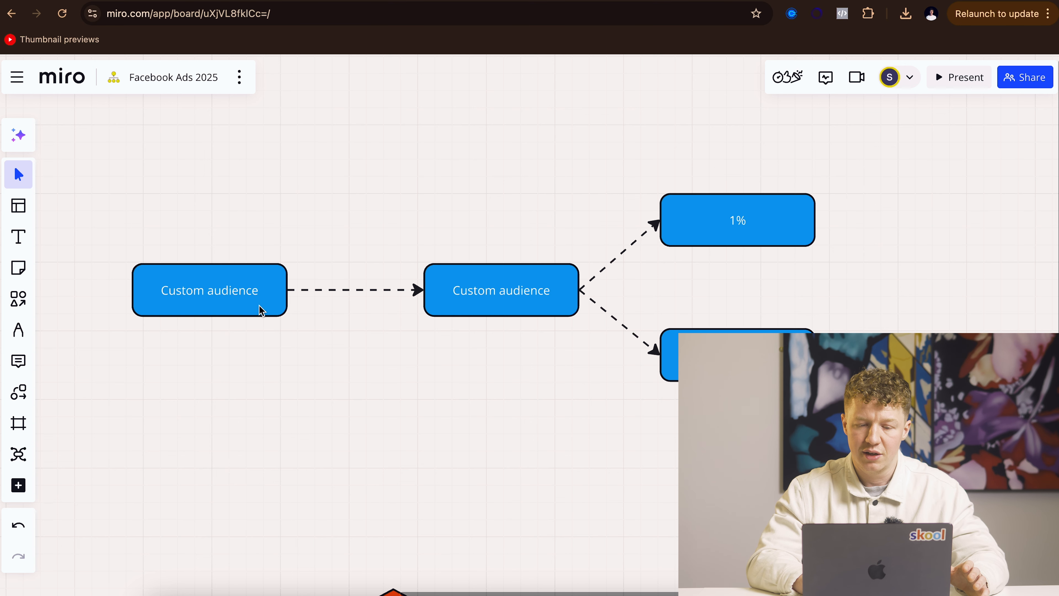
double_click(453, 289)
triple_click(480, 289)
double_click(479, 290)
text(Lookalike)
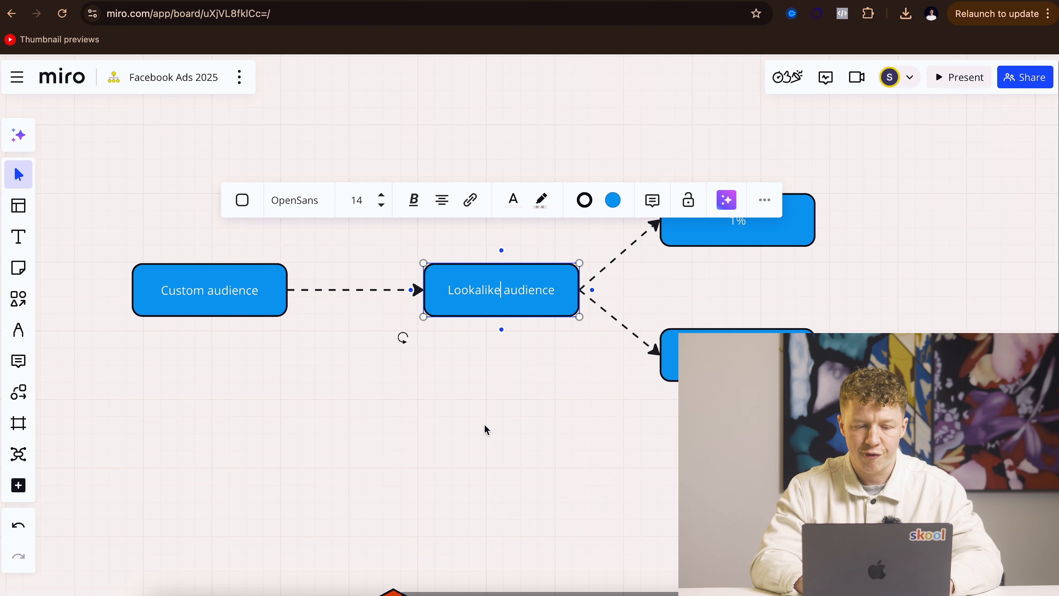
click(487, 415)
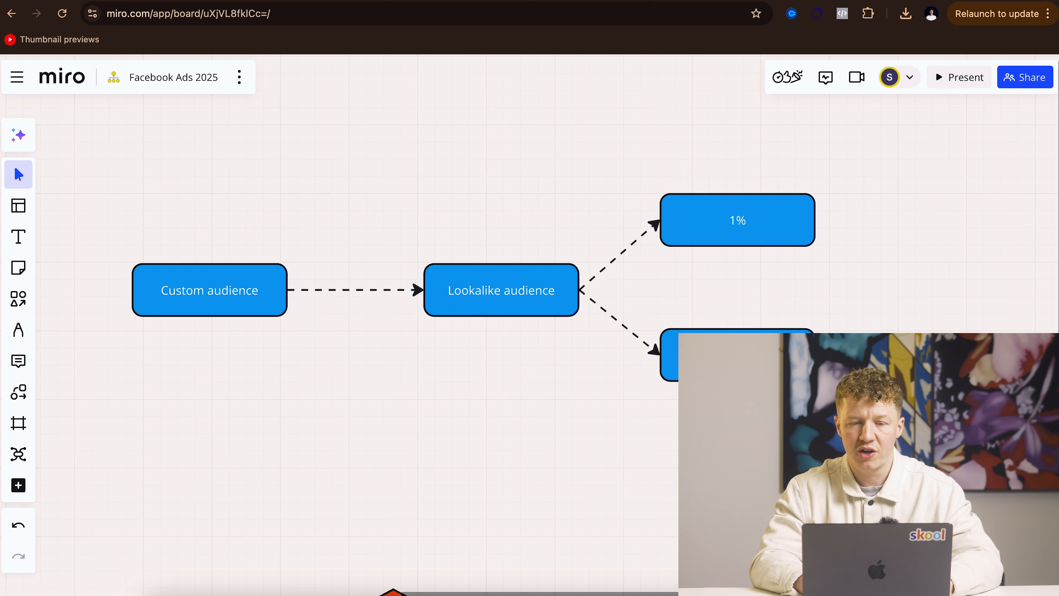
click(655, 0)
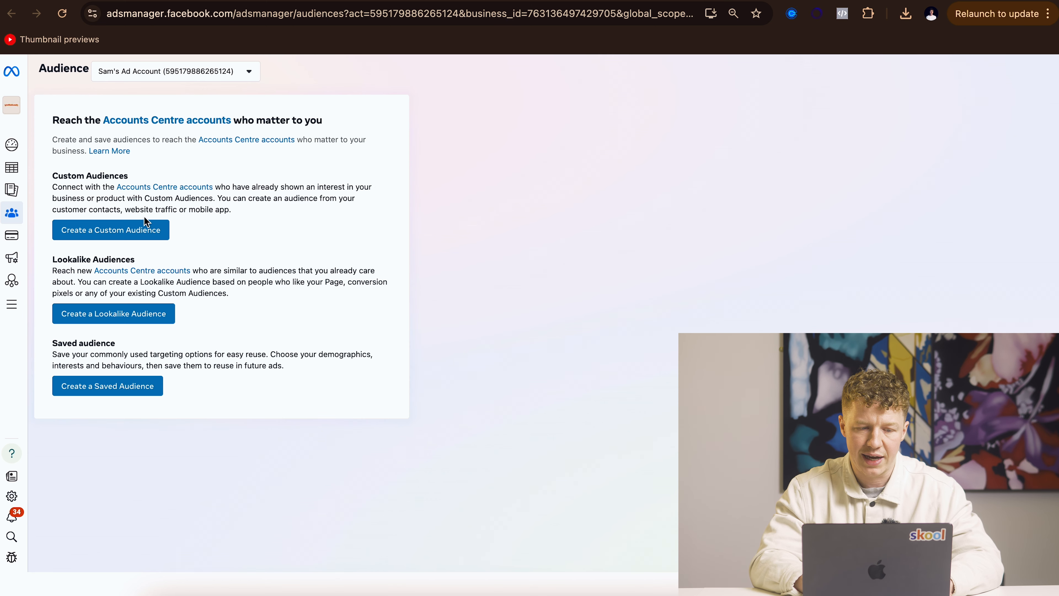
Step: Begin a new Custom Audience with Customer list selected as its source
click(142, 229)
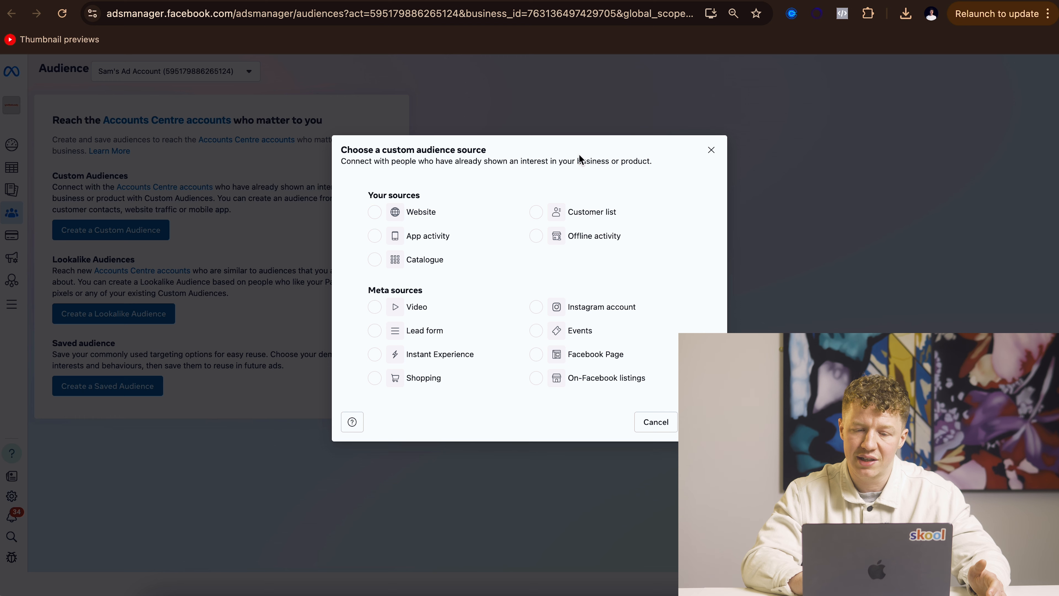
click(585, 212)
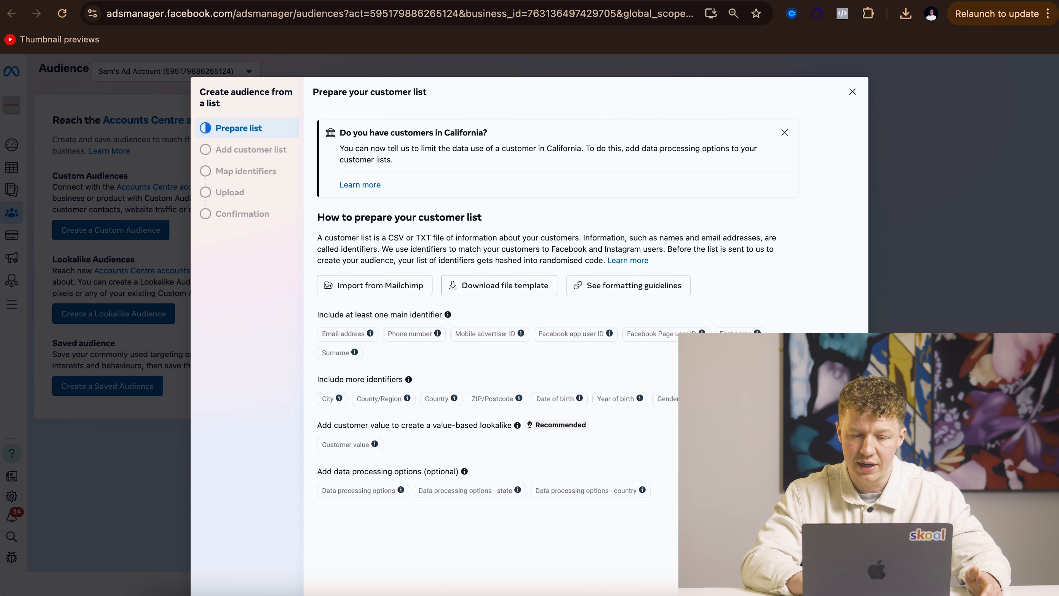
Step: Back out of the comma-separated customer list option and continue with Facebook Page as the source
click(830, 577)
click(383, 360)
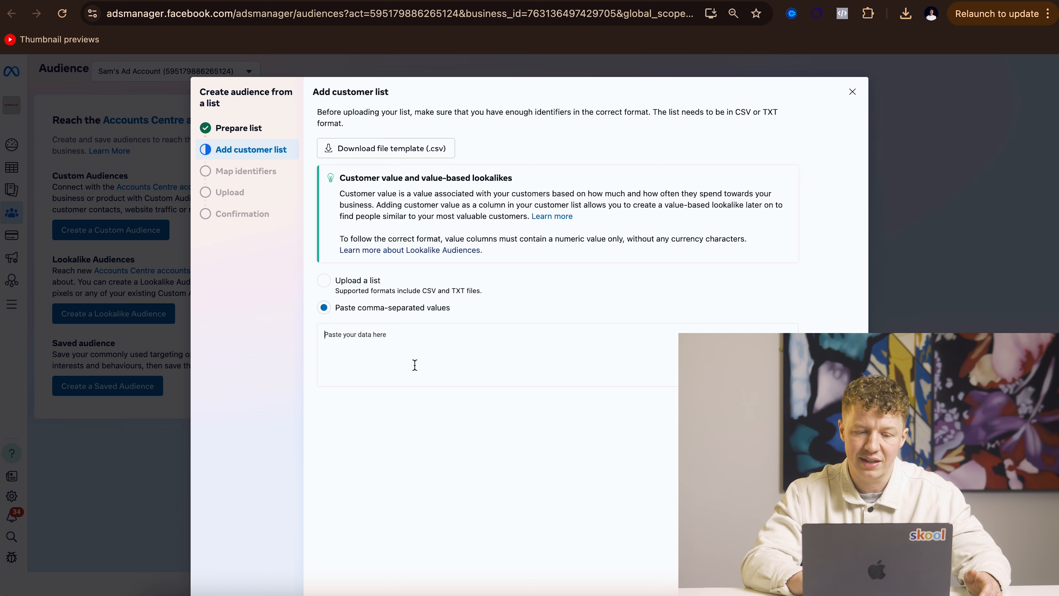
click(246, 129)
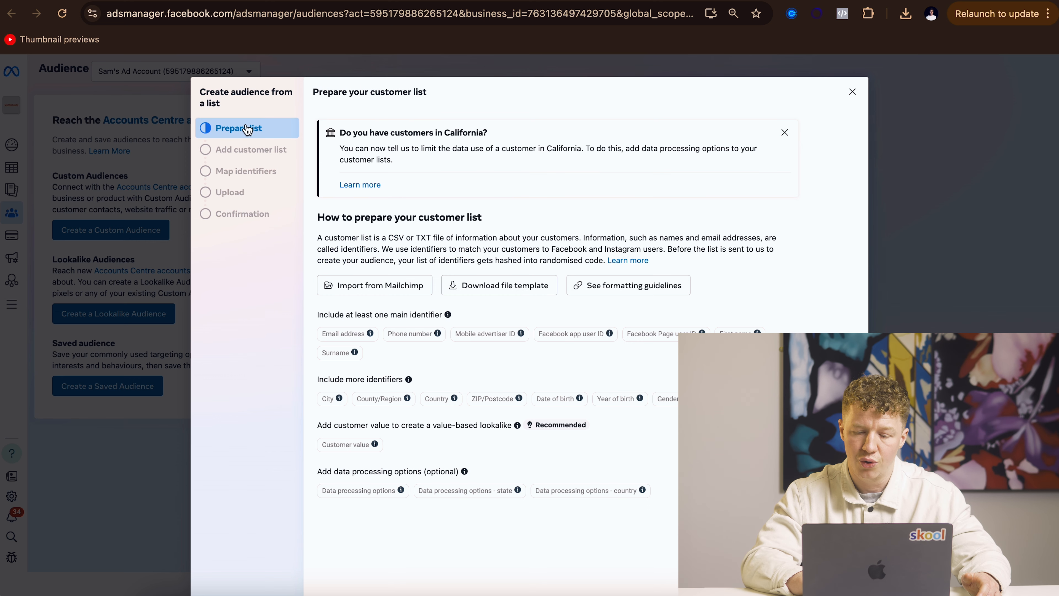
click(792, 578)
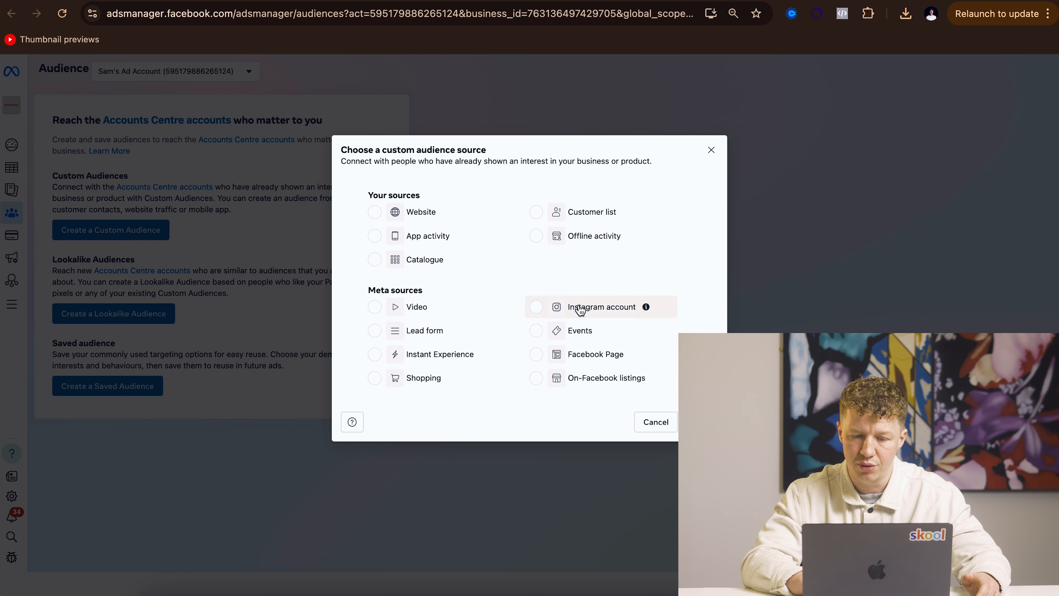
click(584, 356)
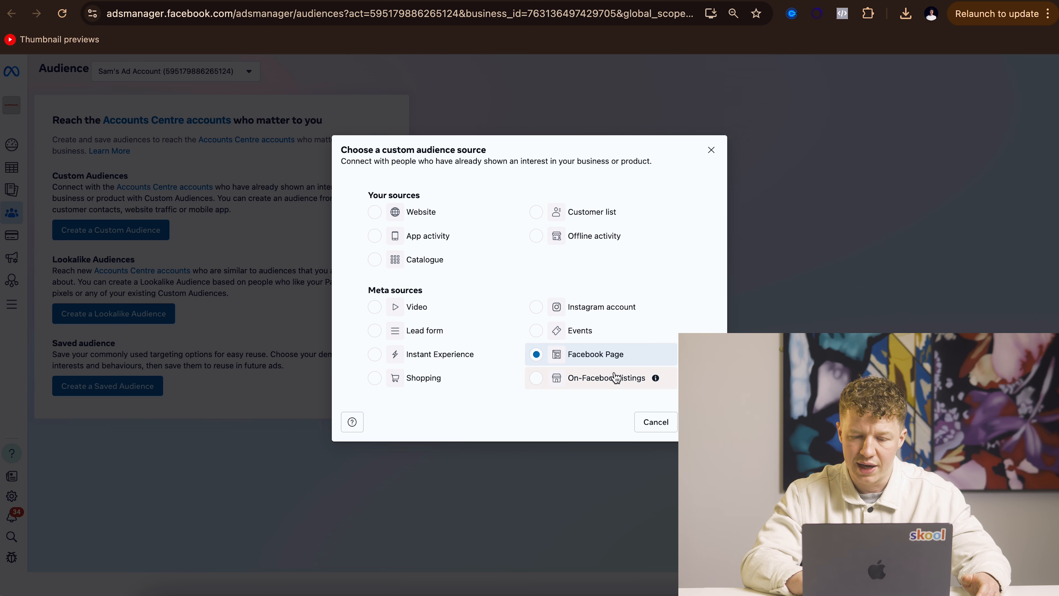
click(701, 421)
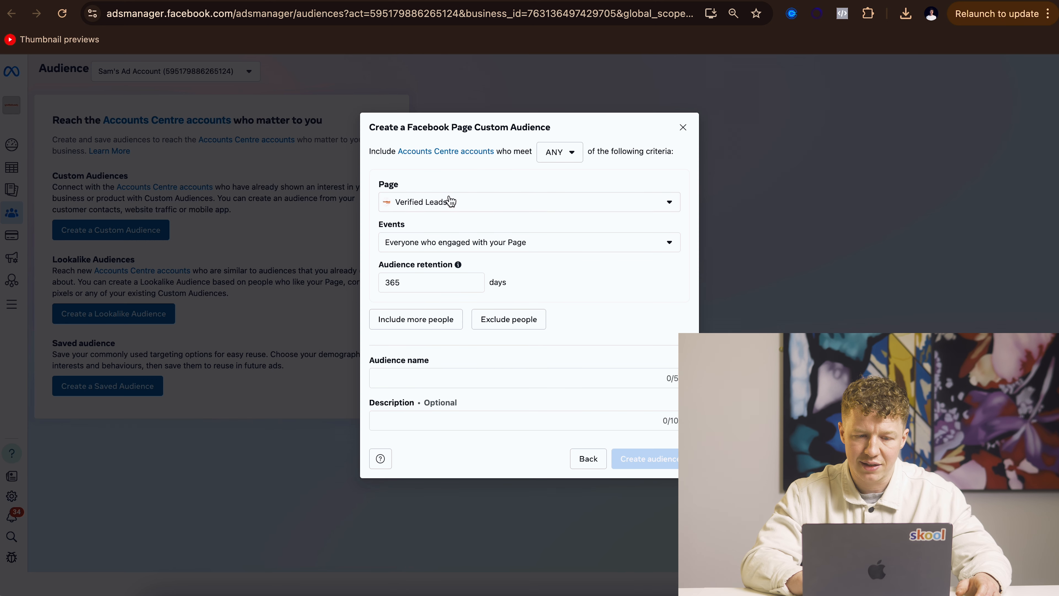
Step: Keep the Verified Leads Page and target accounts that engaged with any post or ad
click(451, 202)
click(454, 196)
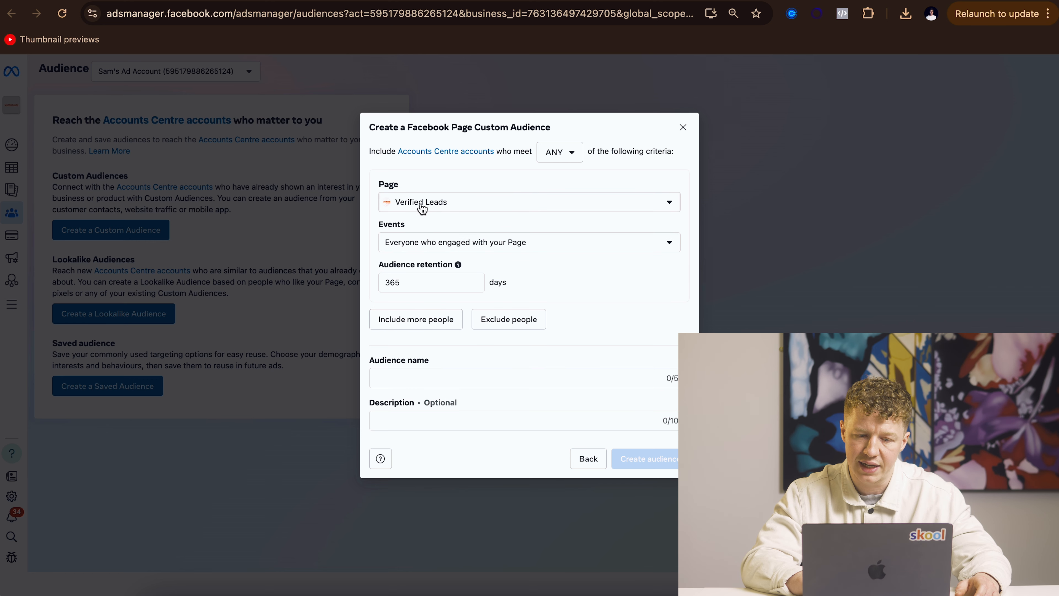
click(415, 245)
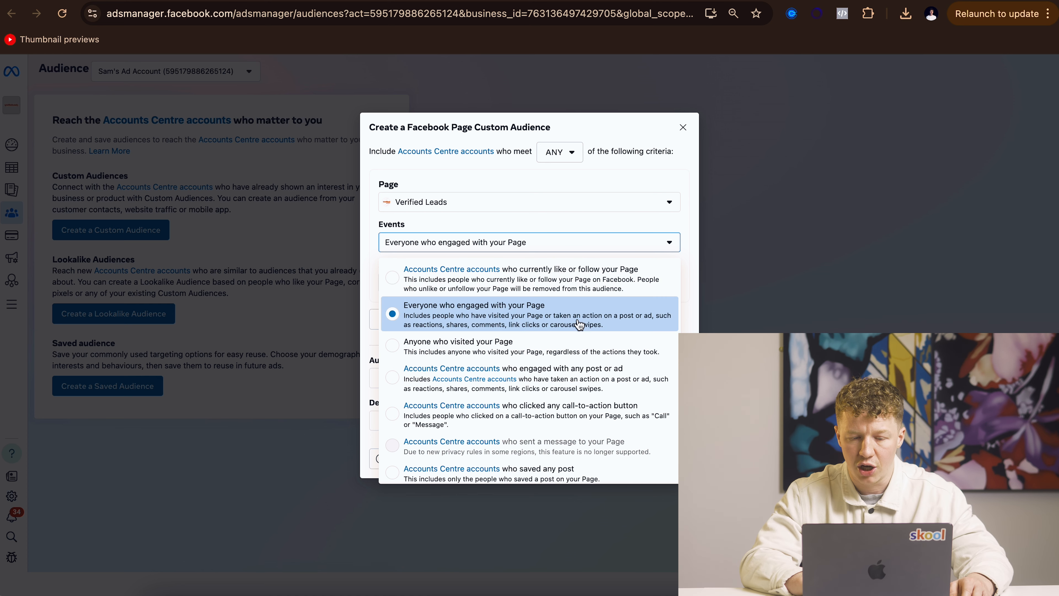
scroll(575, 307, down, 1)
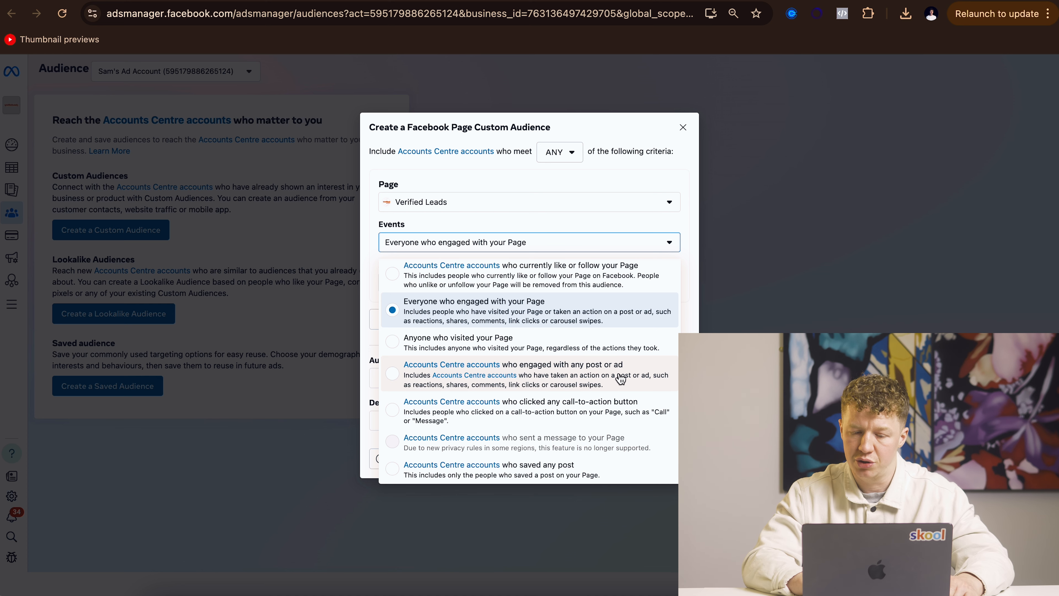
click(591, 371)
Step: Change Audience retention from 365 to 30 days
double_click(435, 286)
click(619, 290)
double_click(407, 282)
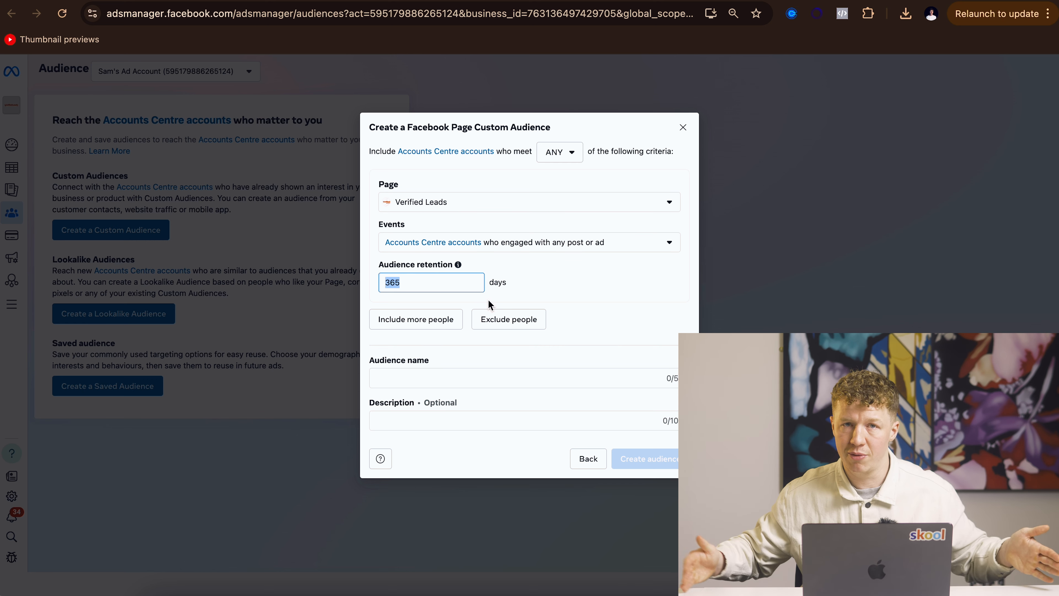
text(7)
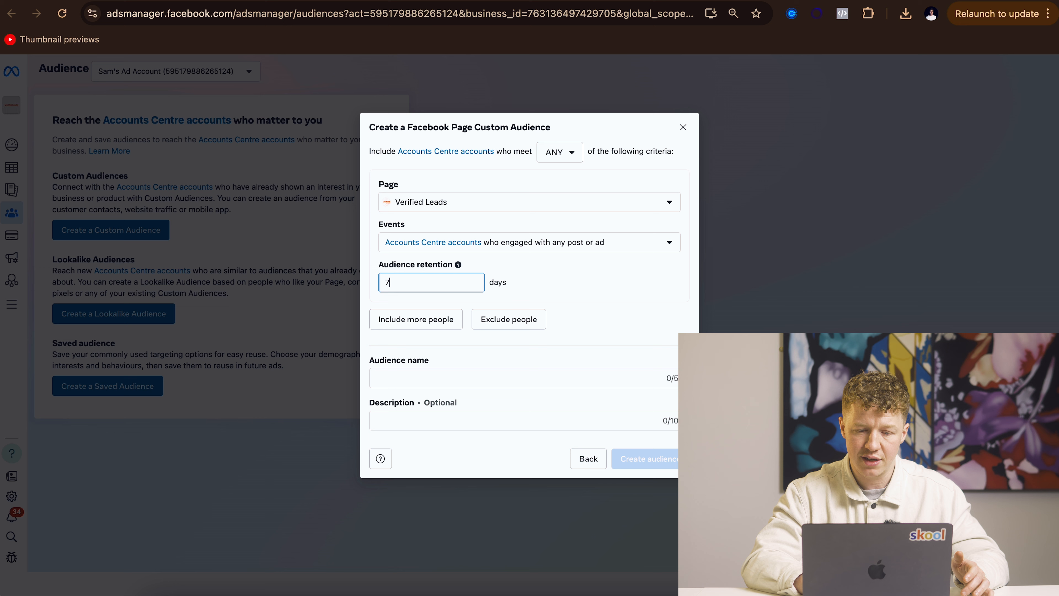
click(569, 289)
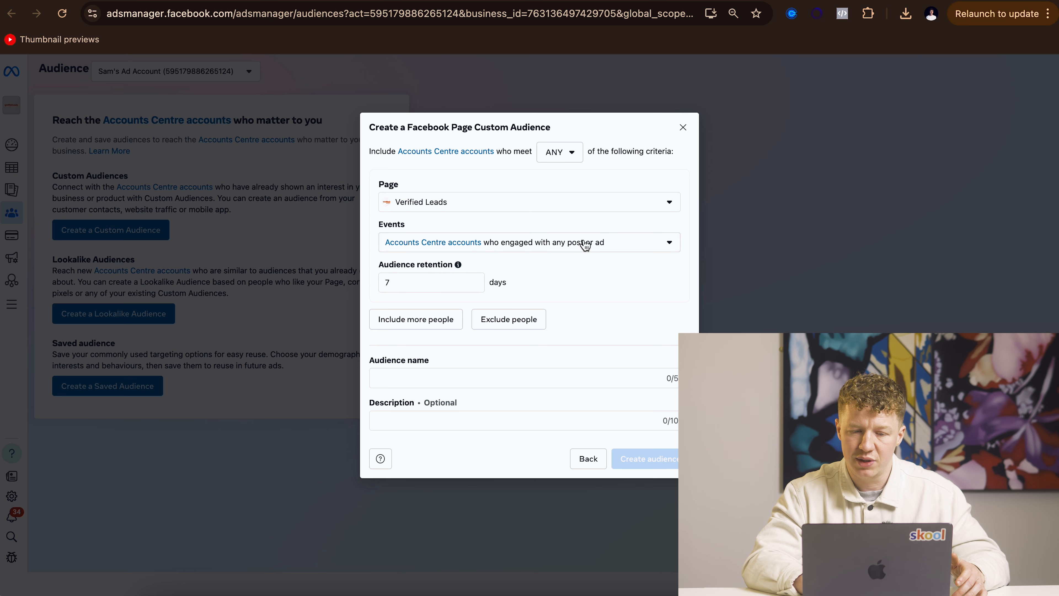
click(408, 286)
key(BackSpace)
text(30)
click(583, 308)
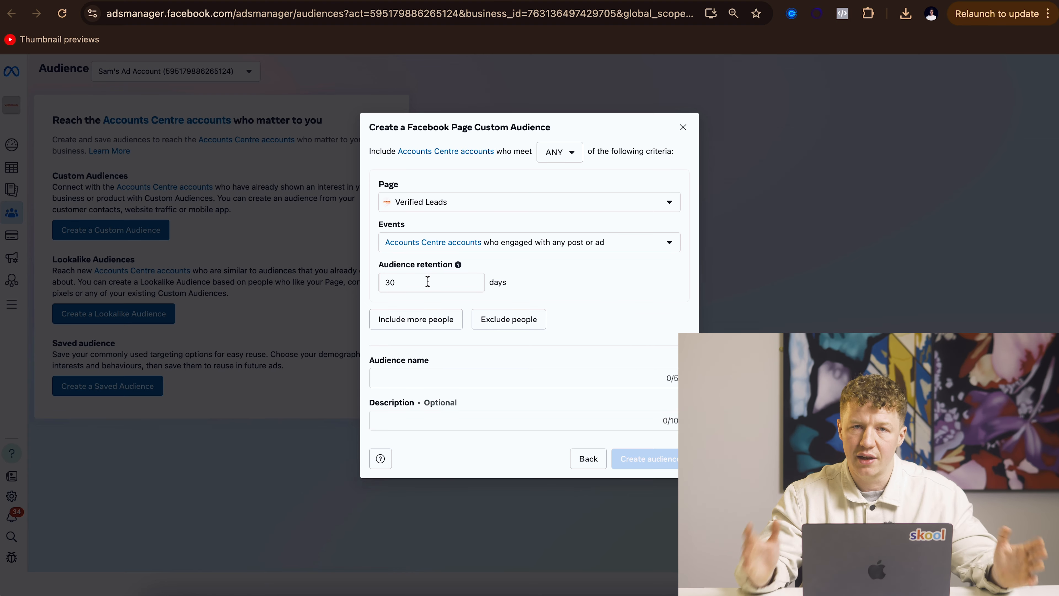
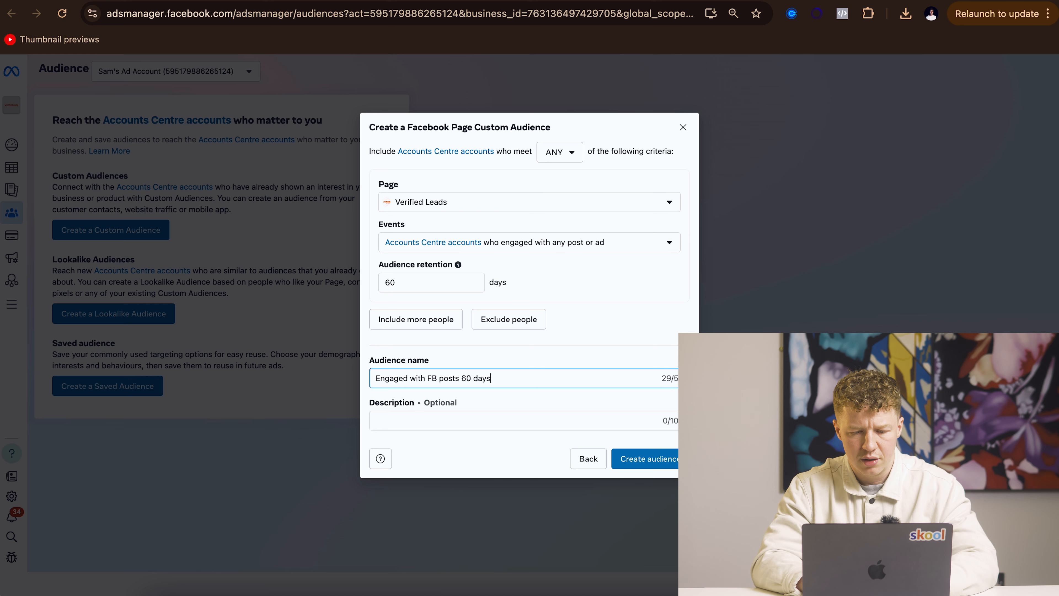
Step: Finish naming the audience 'Engaged with FB posts 60 days' and create it
click(501, 411)
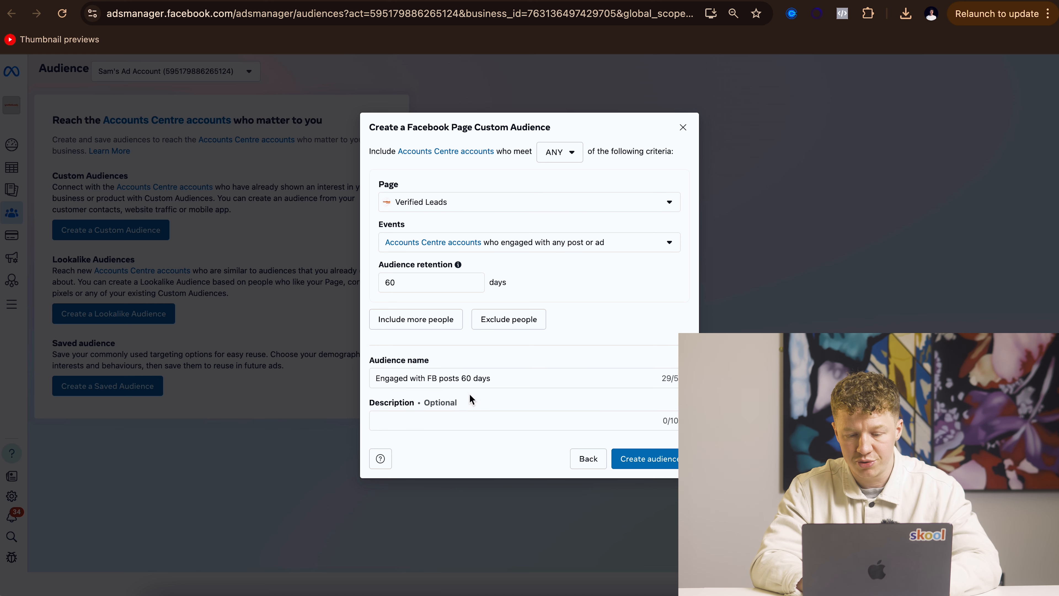
click(653, 457)
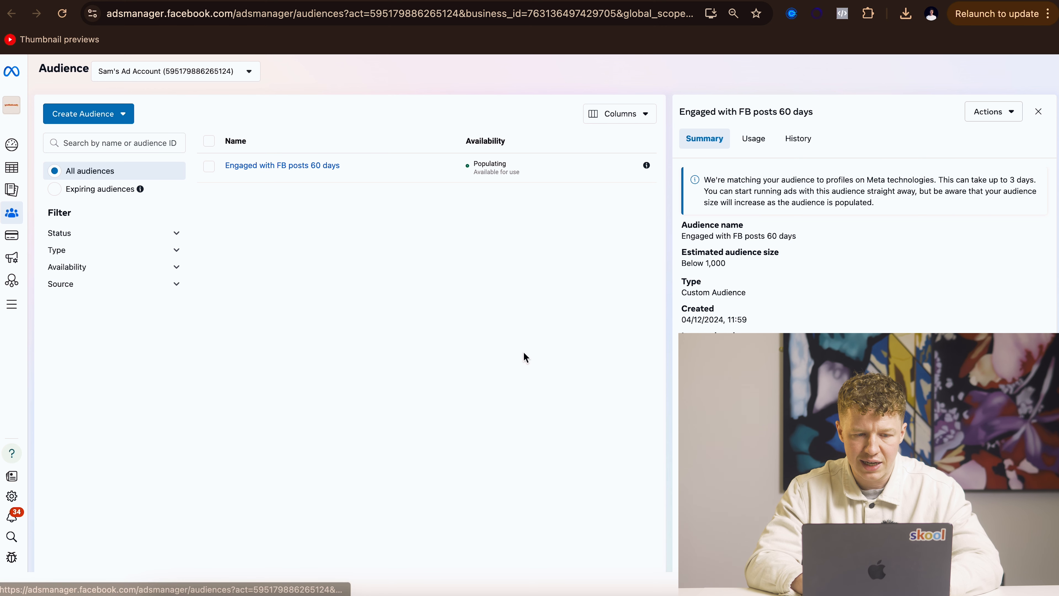
Step: Start a lookalike audience with 'Engaged with FB posts 60 days' as its source
click(208, 166)
click(307, 117)
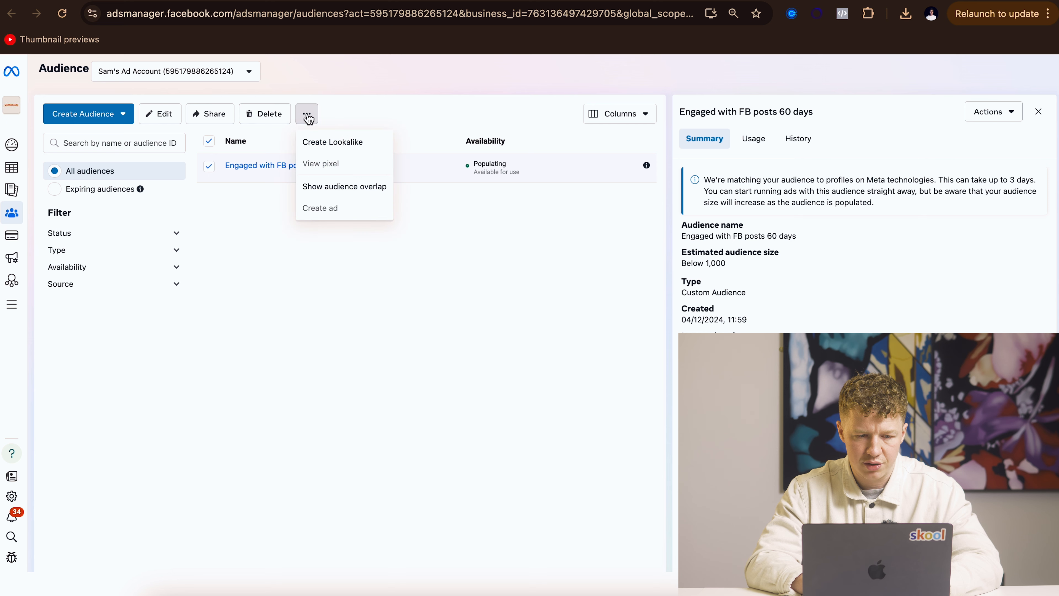
click(334, 151)
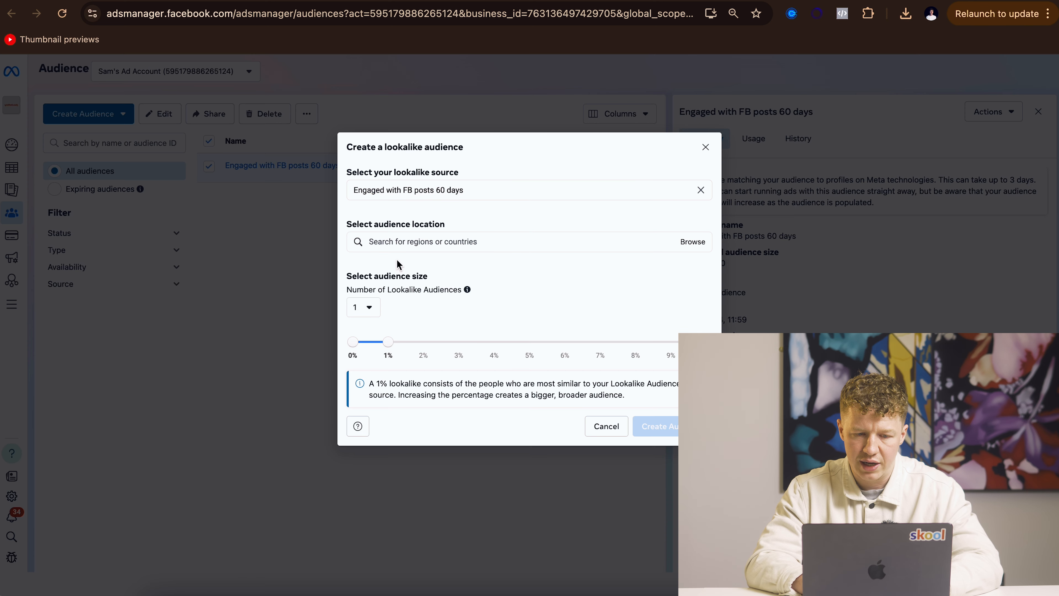
click(418, 189)
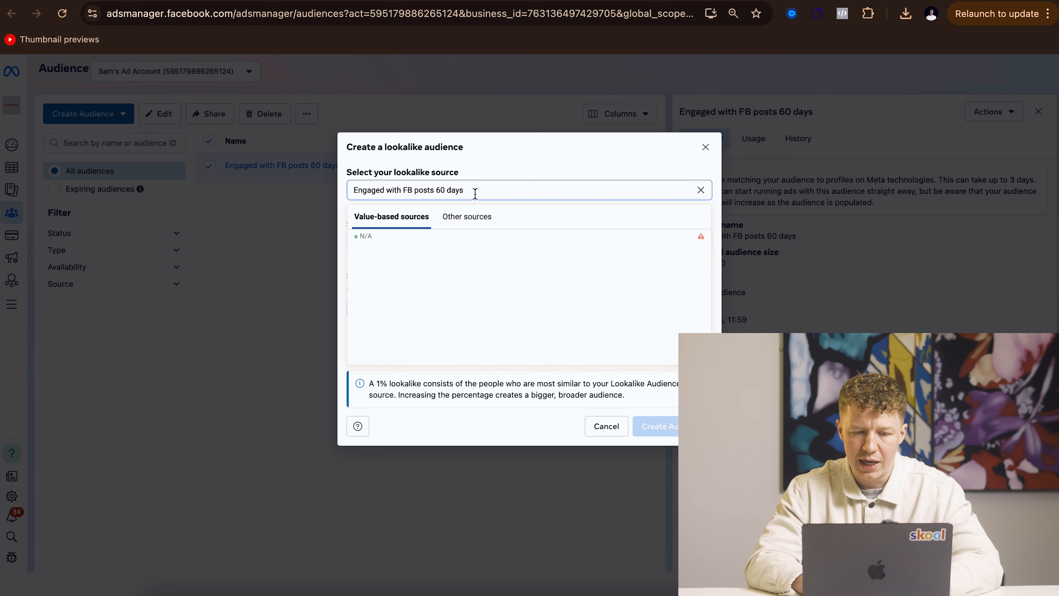
click(461, 215)
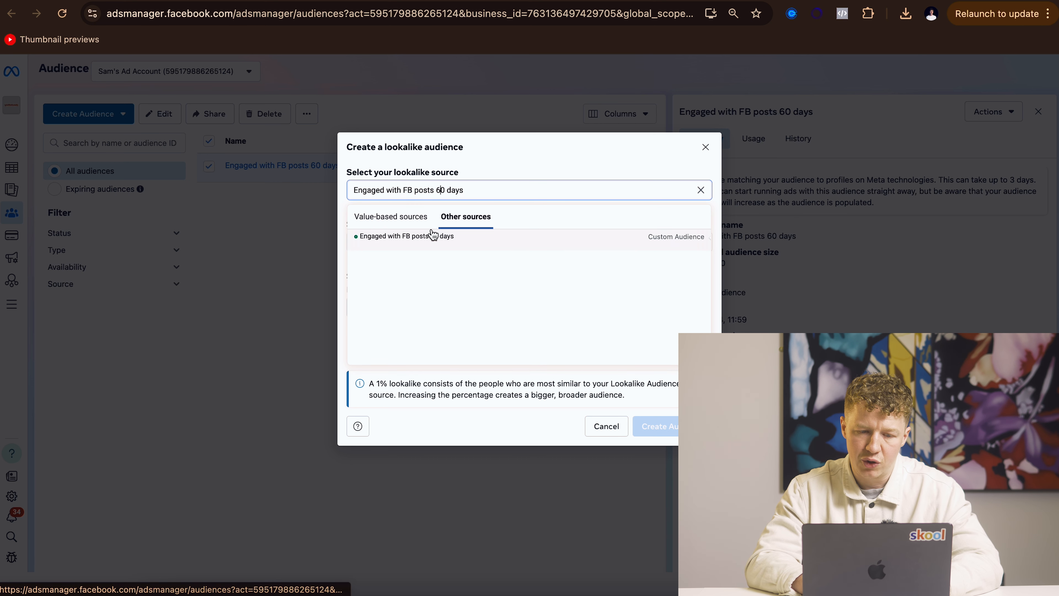
click(488, 169)
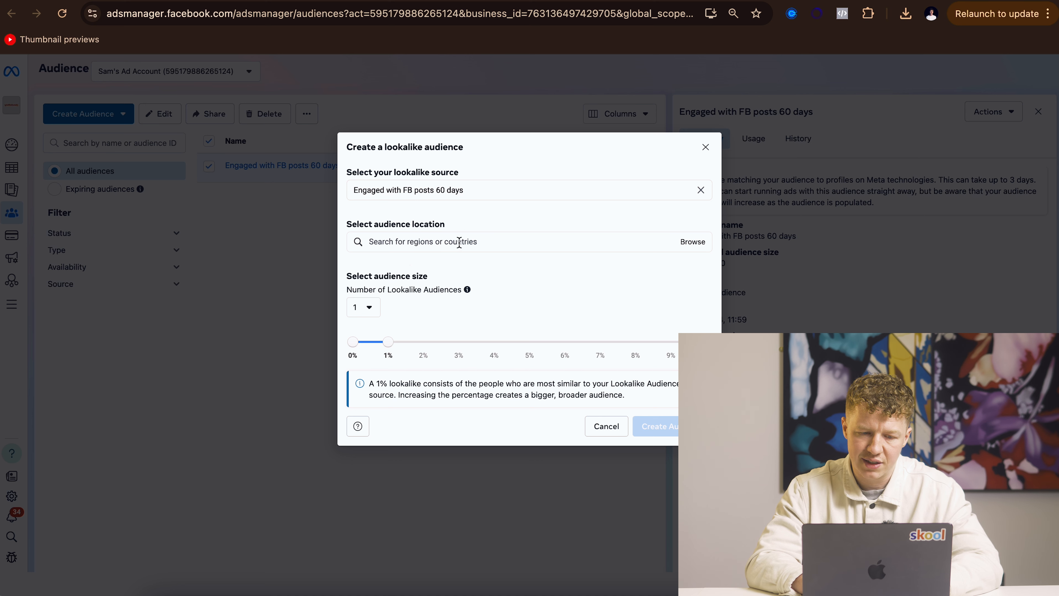
click(410, 251)
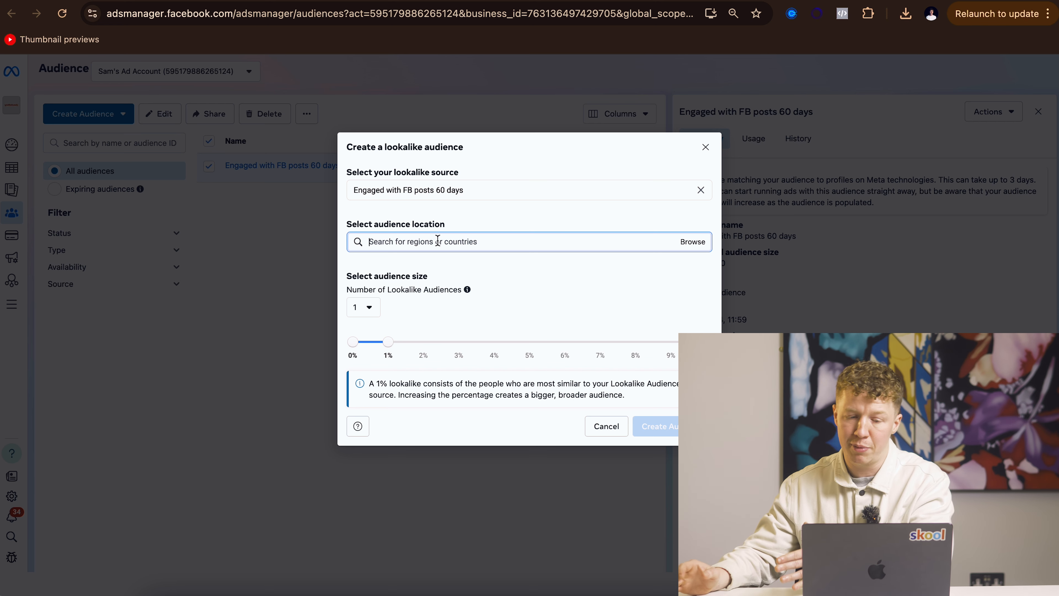
Step: Set the lookalike location to United Kingdom, keeping the audience size at 1%
text(united)
click(411, 266)
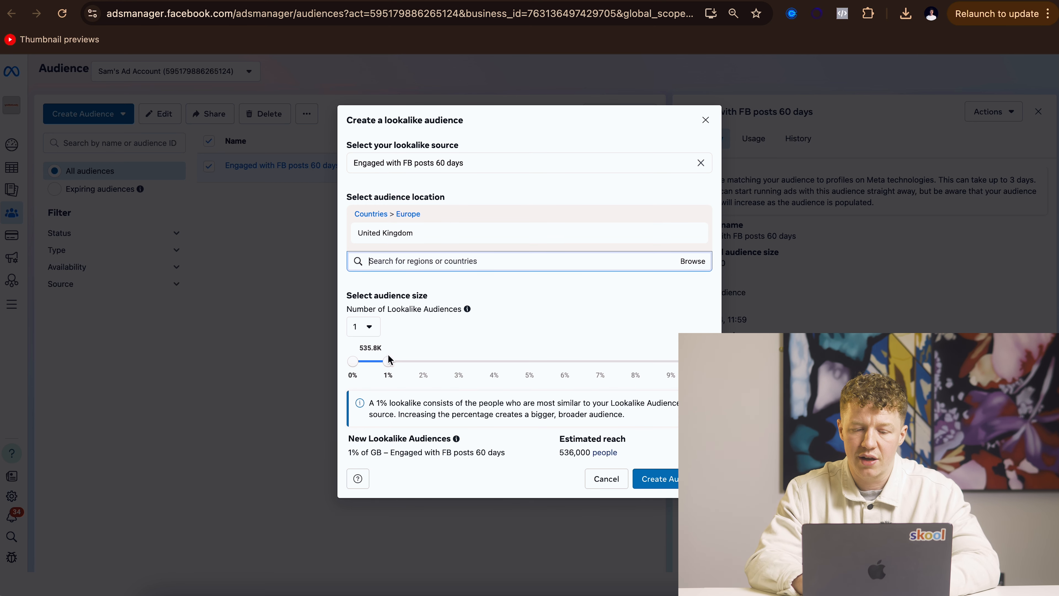
double_click(370, 348)
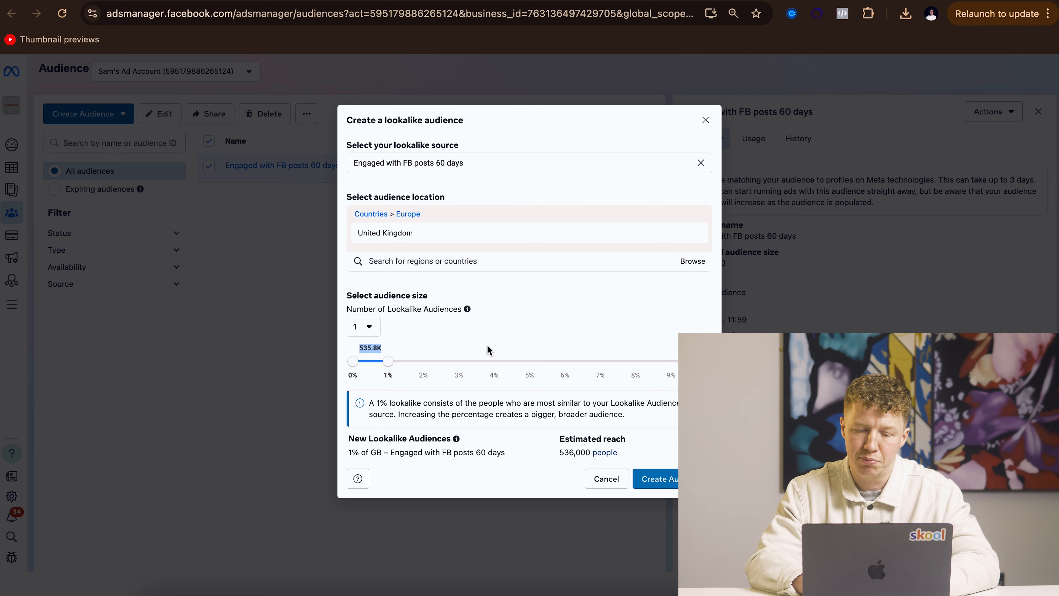
drag(388, 364, 705, 365)
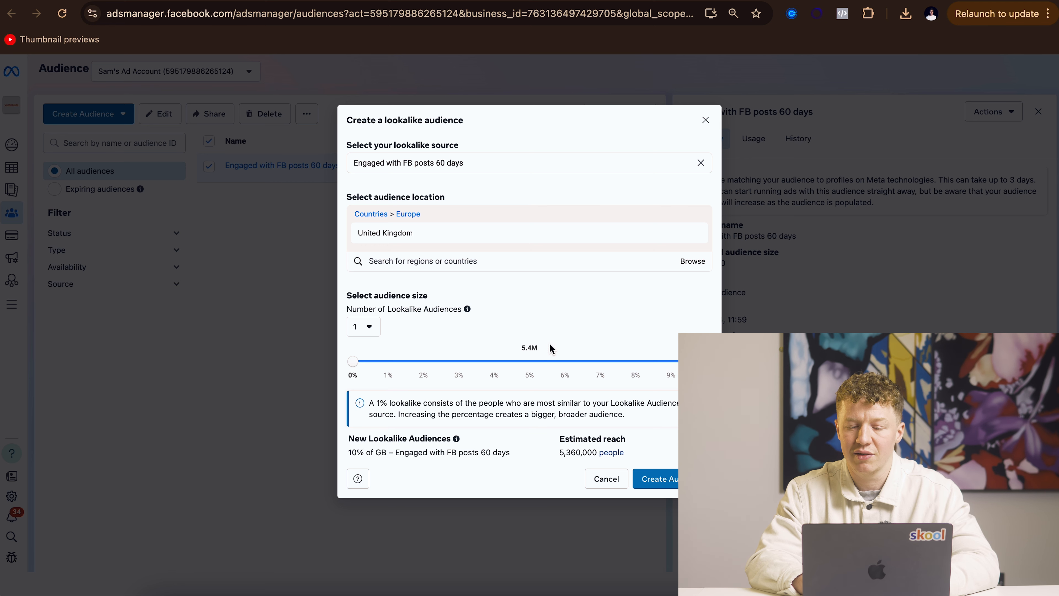
drag(705, 365, 388, 364)
Step: Create five lookalike audiences and view the 1%–2% lookalike's details
click(367, 332)
click(386, 394)
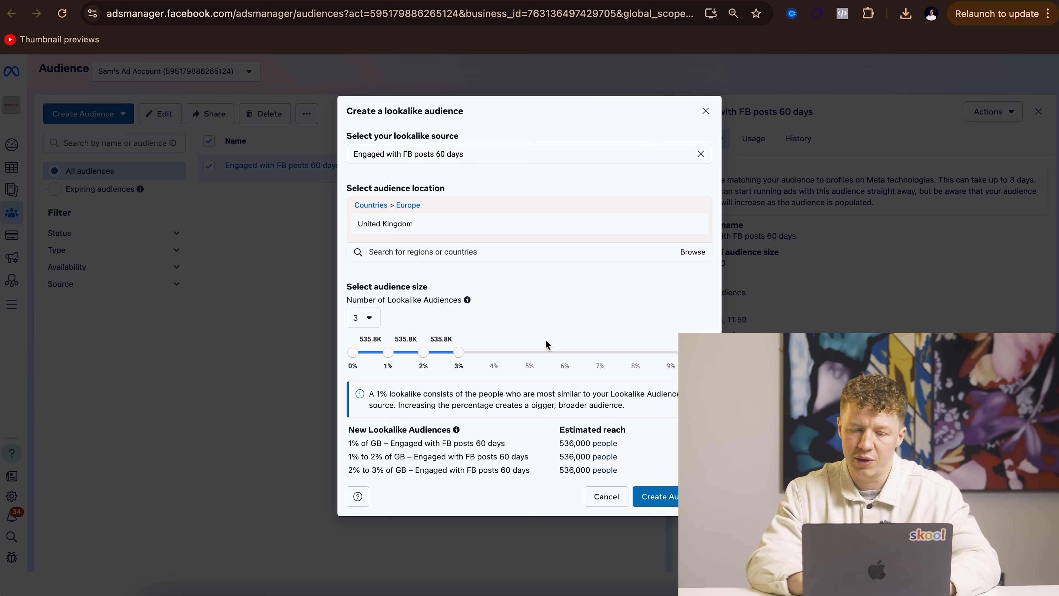
click(364, 317)
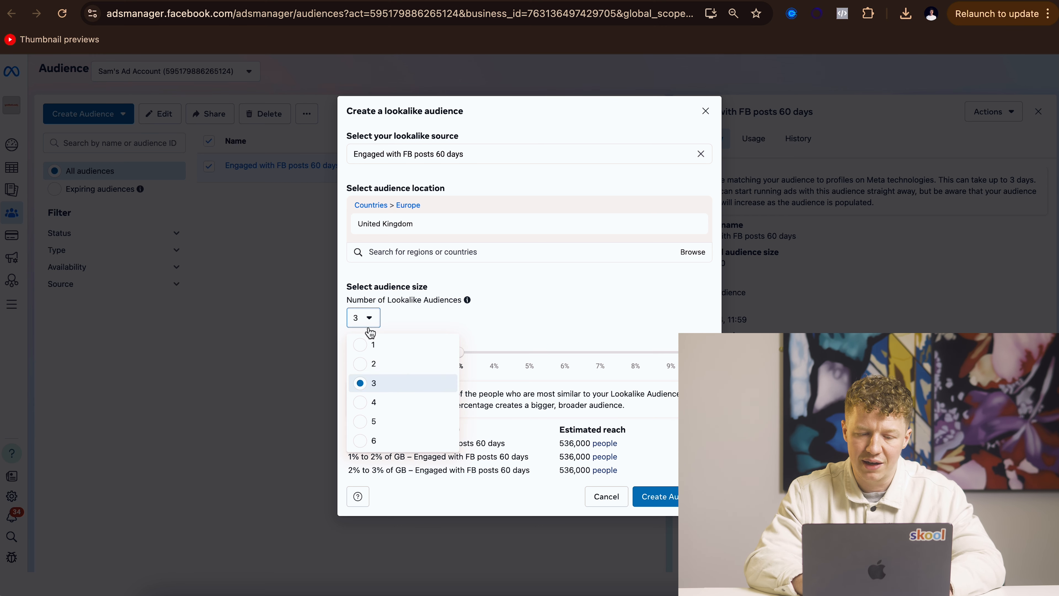
click(400, 438)
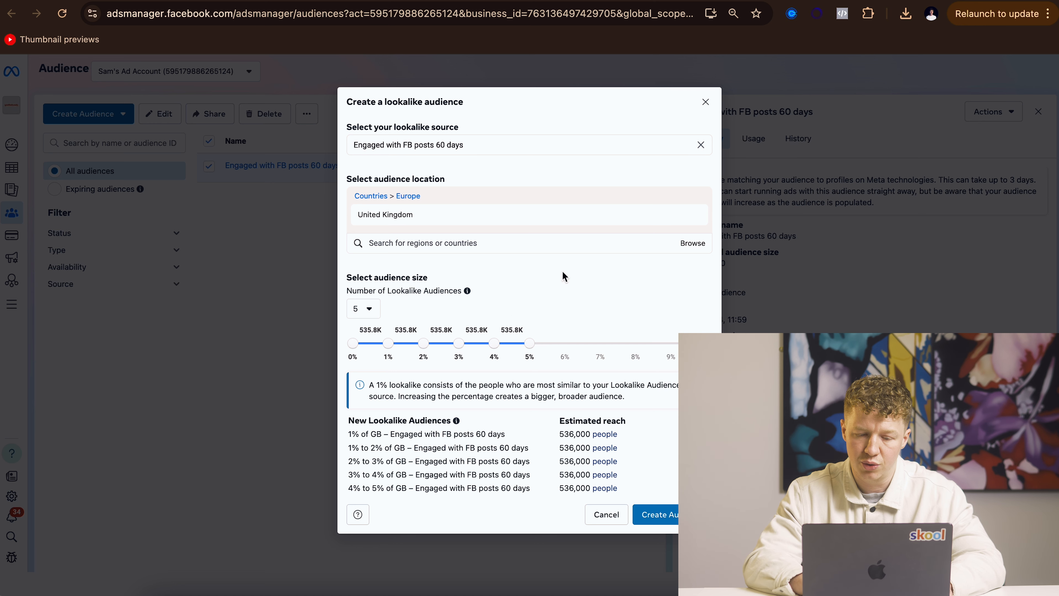
click(656, 514)
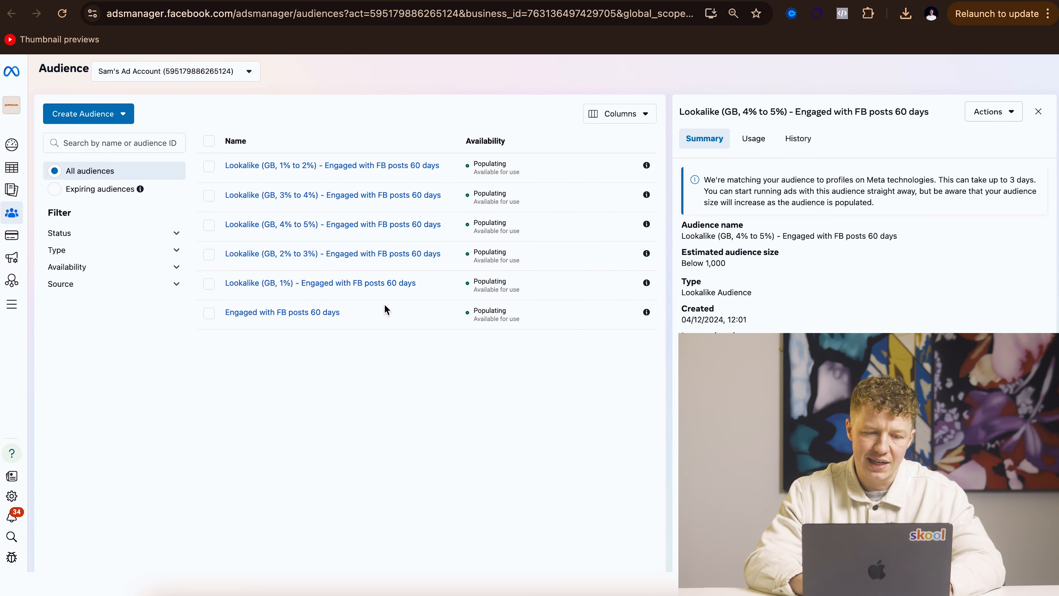
click(367, 171)
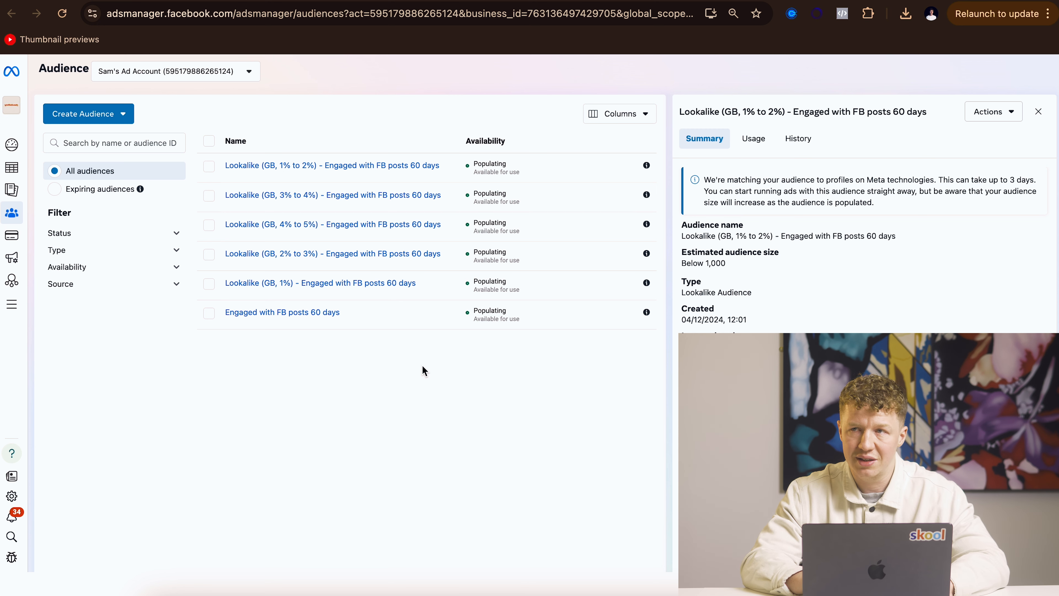
Step: Go to the Campaigns list, dismissing the payment notice and cancelling a new campaign
mouse_move(426, 207)
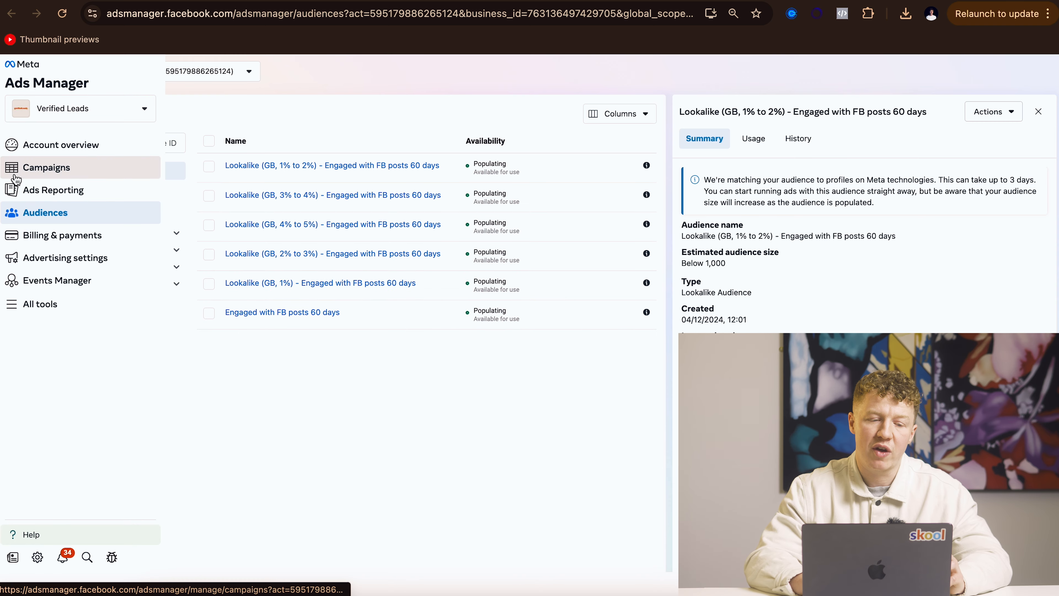
click(46, 168)
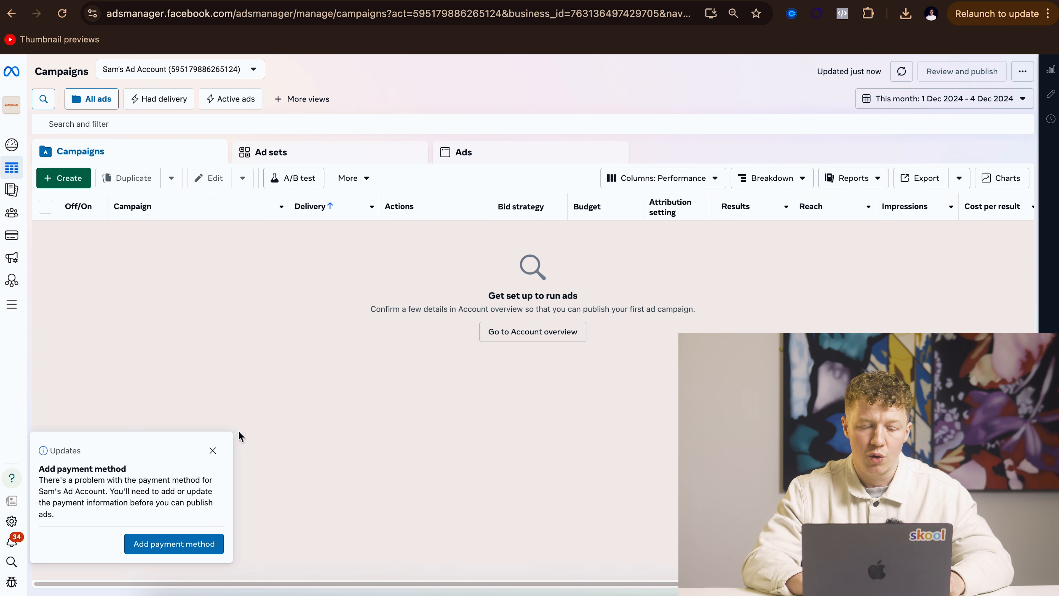
click(212, 451)
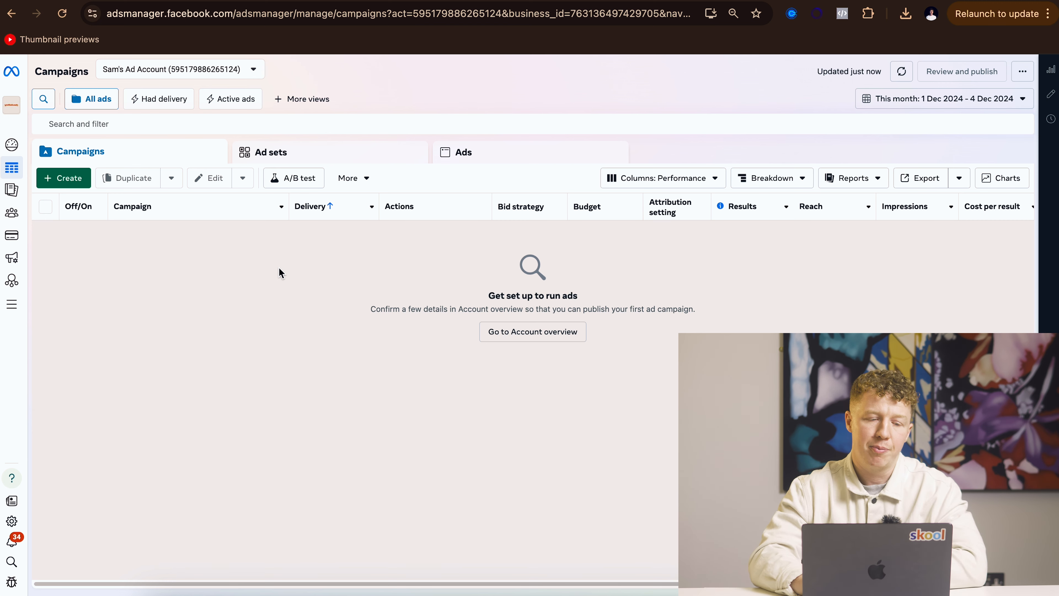
click(65, 186)
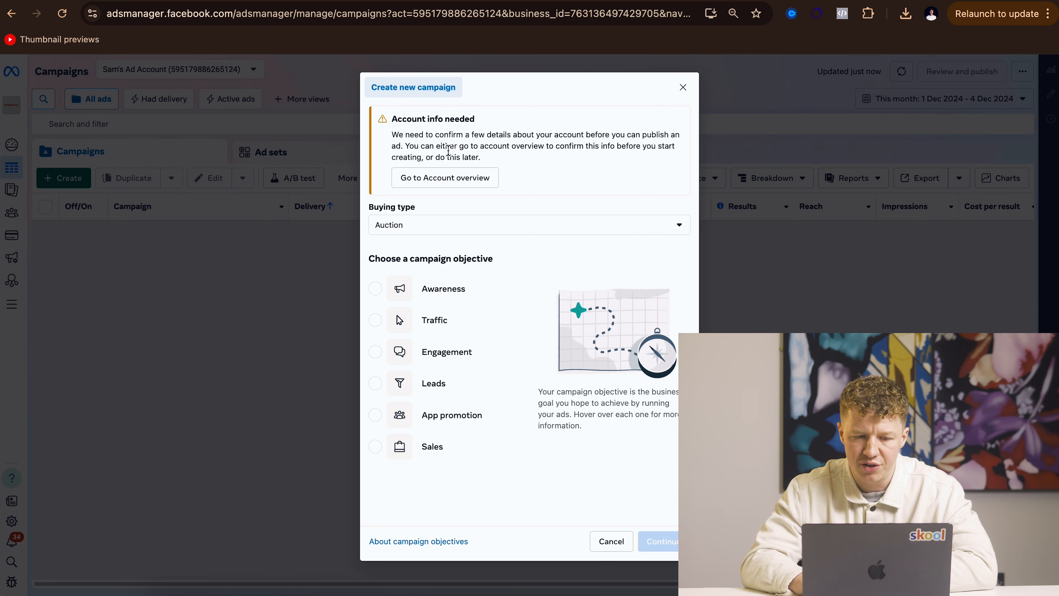
click(678, 95)
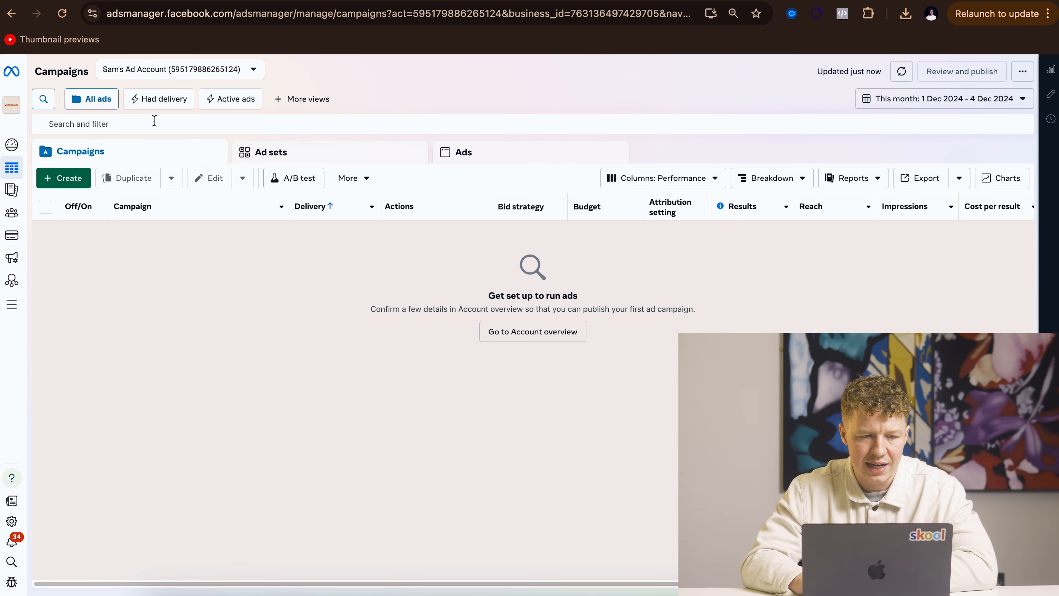
Step: Switch the ad account to Verified Leads
click(186, 73)
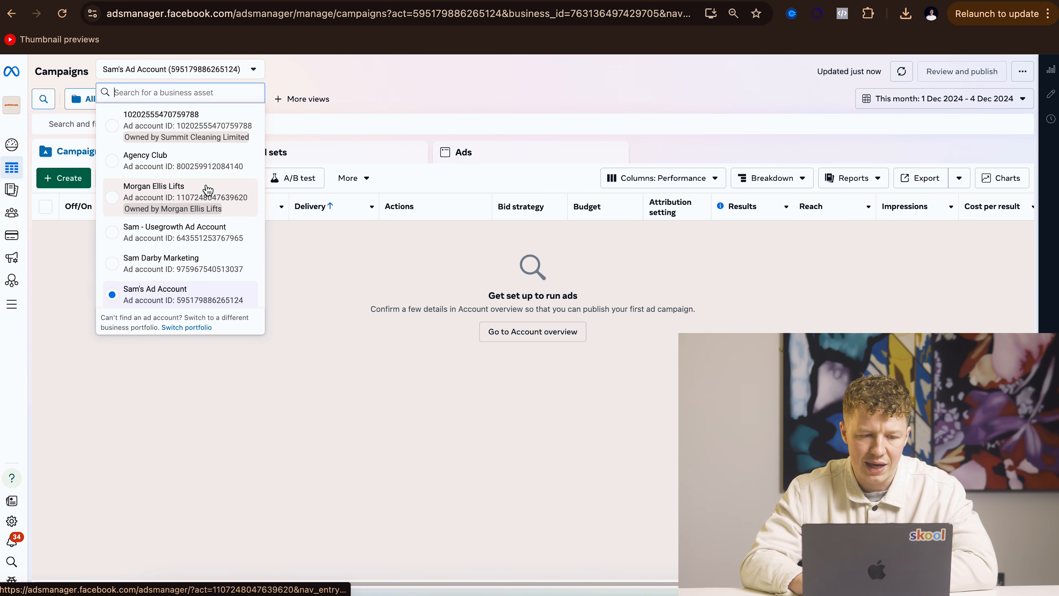
scroll(202, 240, down, 2)
scroll(201, 239, up, 2)
scroll(201, 236, down, 3)
click(183, 282)
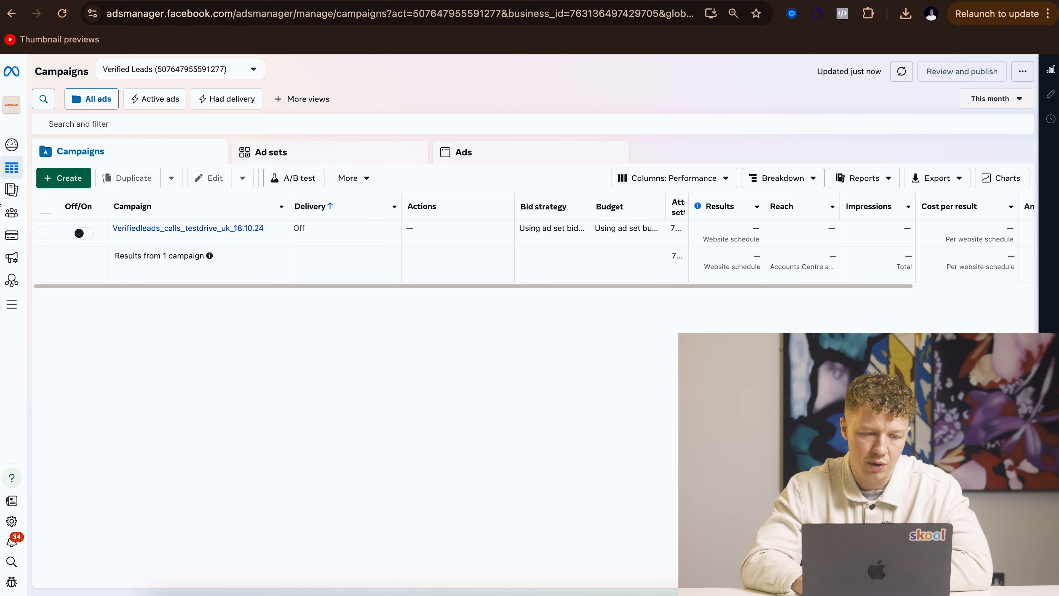
mouse_move(79, 182)
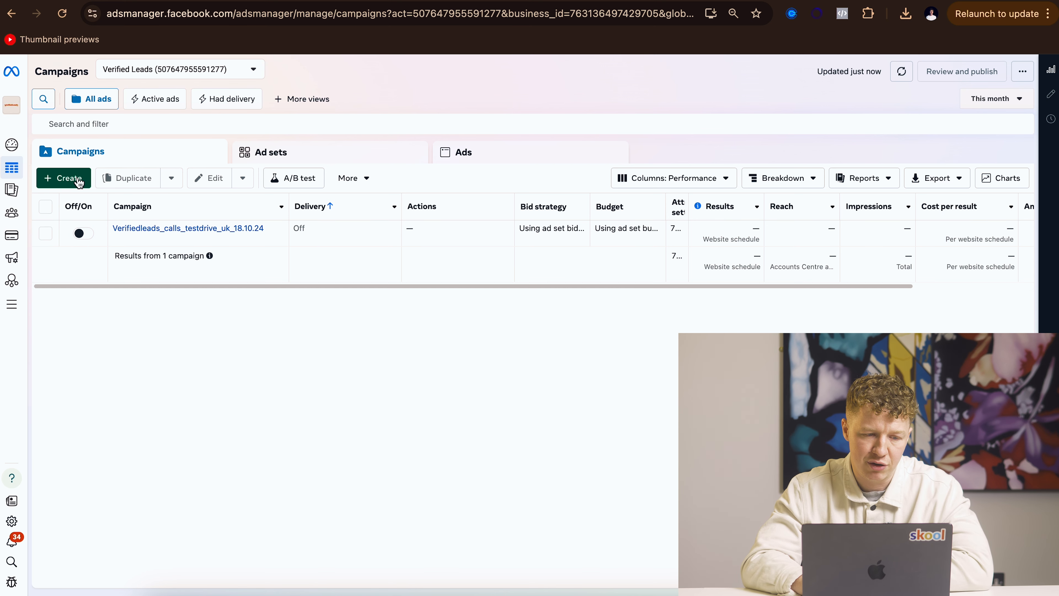
Step: Start a new campaign, keeping Auction as the buying type
click(206, 67)
click(302, 343)
click(162, 71)
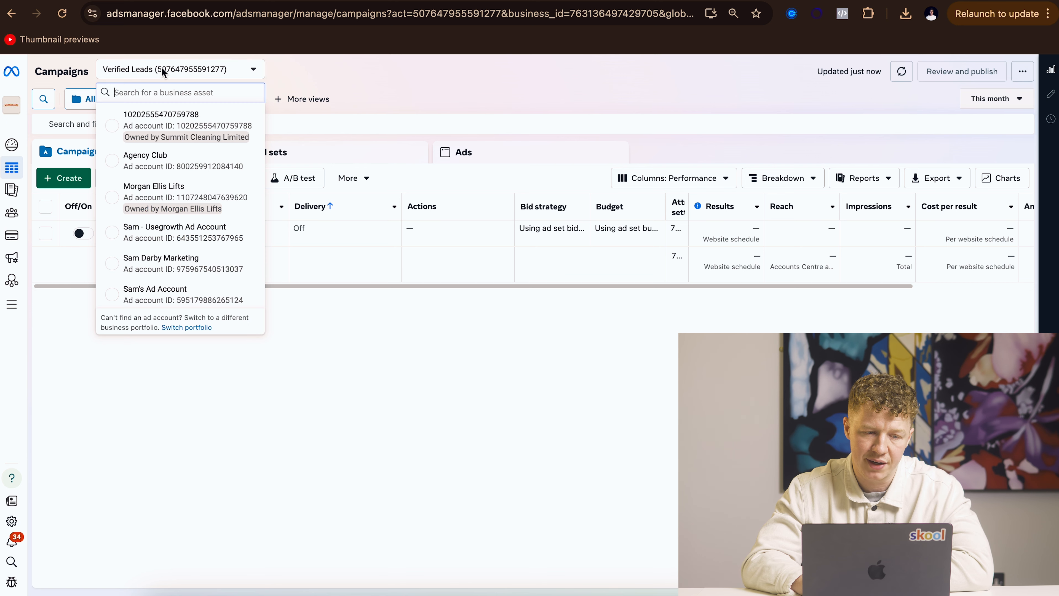
click(347, 353)
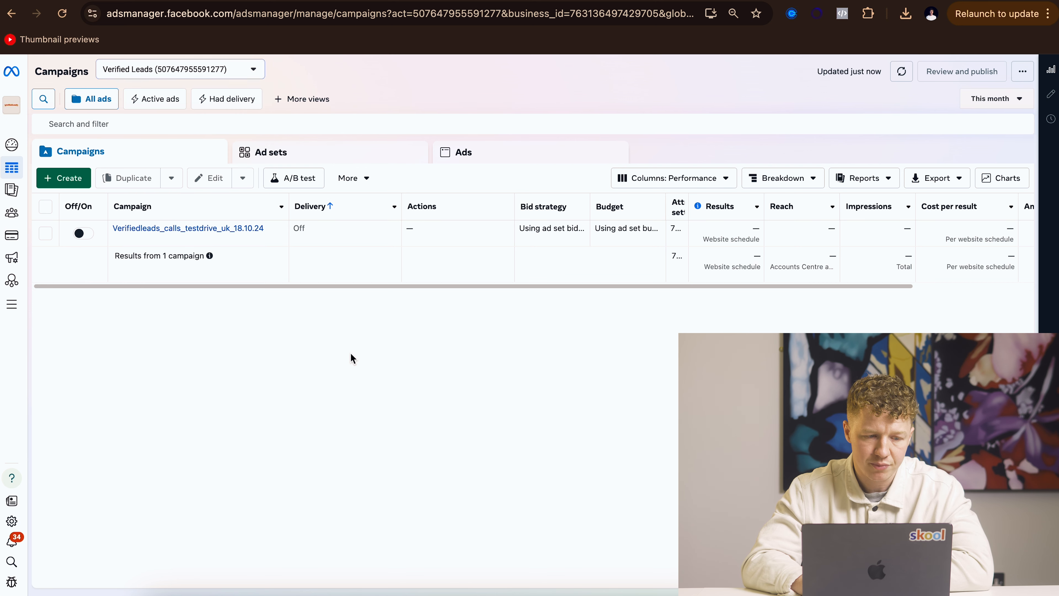
click(66, 179)
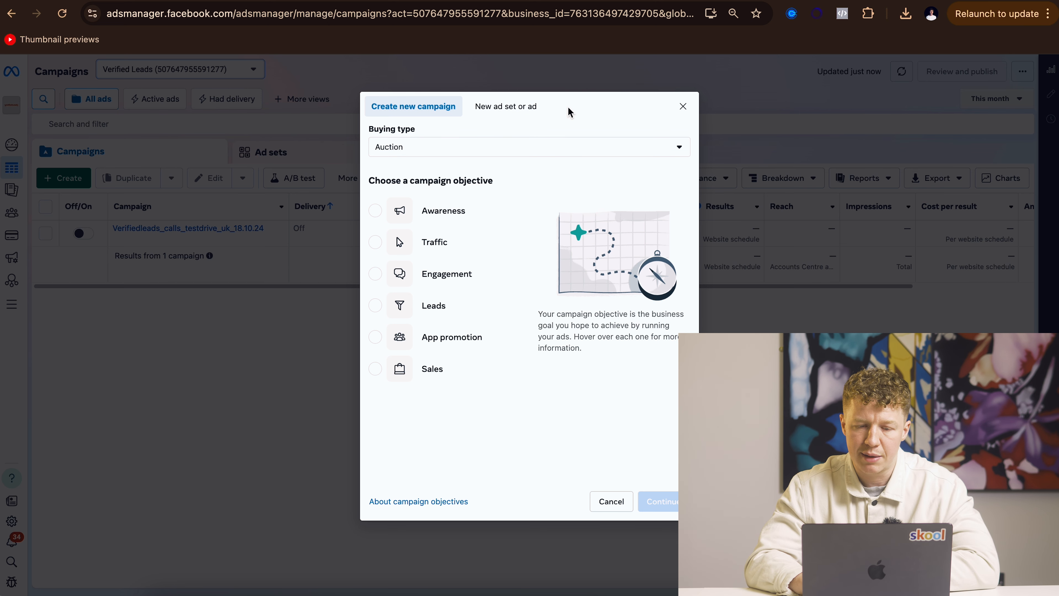
click(493, 151)
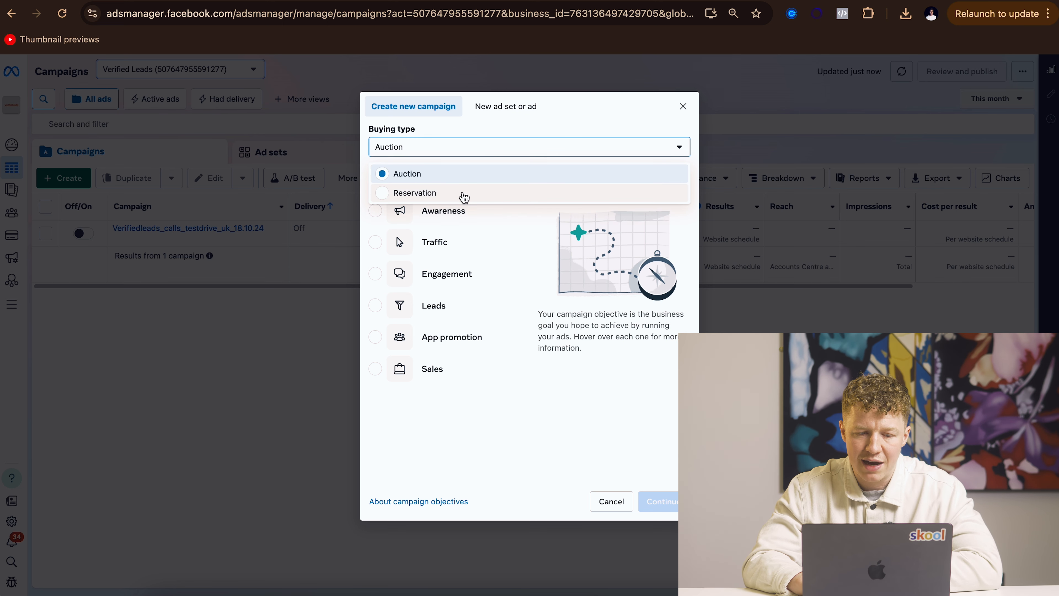
click(541, 130)
click(515, 154)
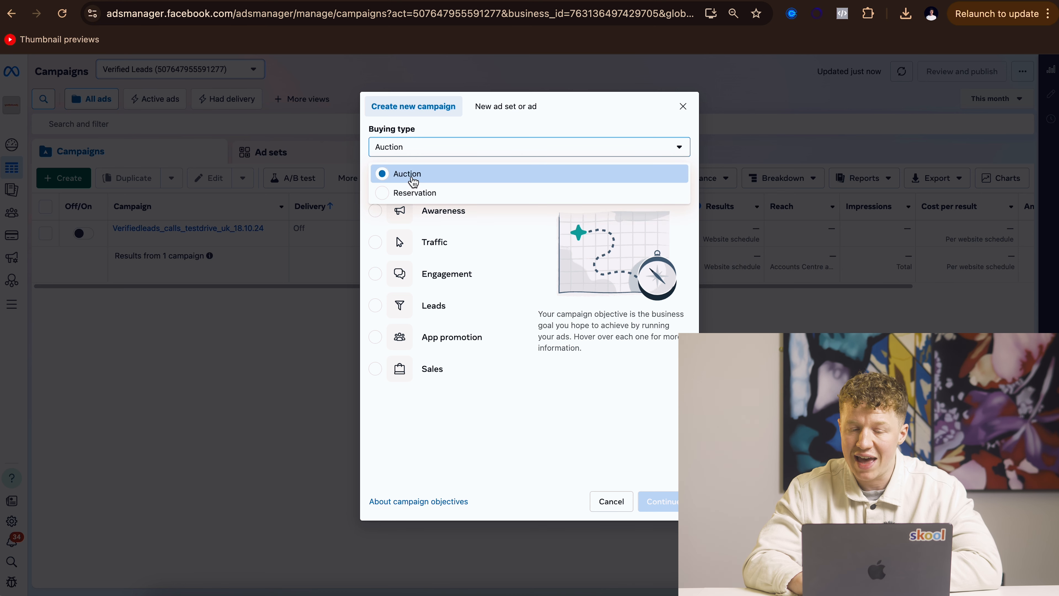
click(449, 146)
click(449, 146)
click(427, 178)
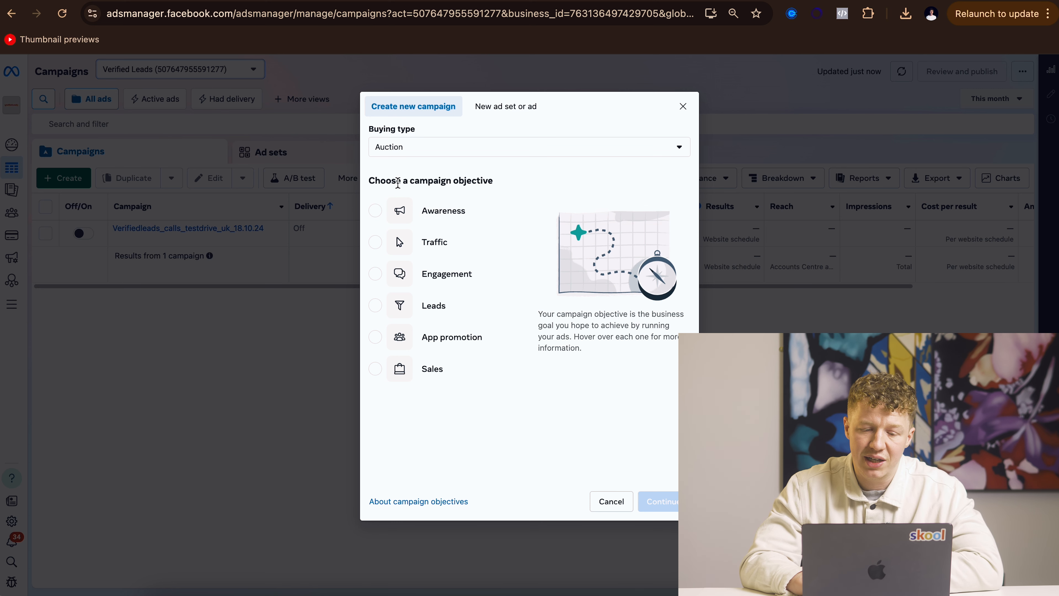
Step: Choose Leads as the campaign objective
mouse_move(471, 287)
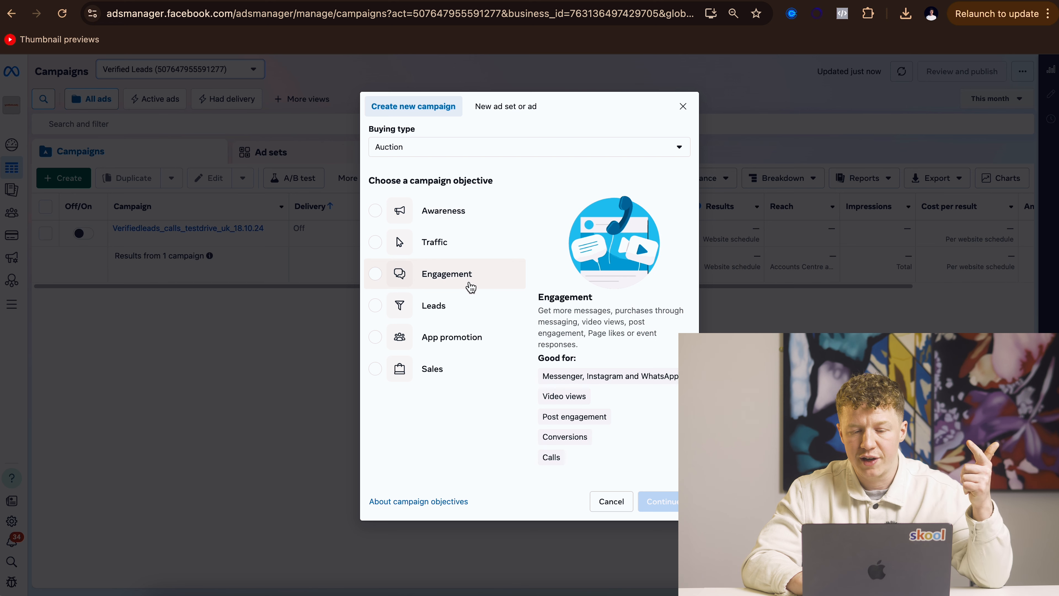
mouse_move(466, 373)
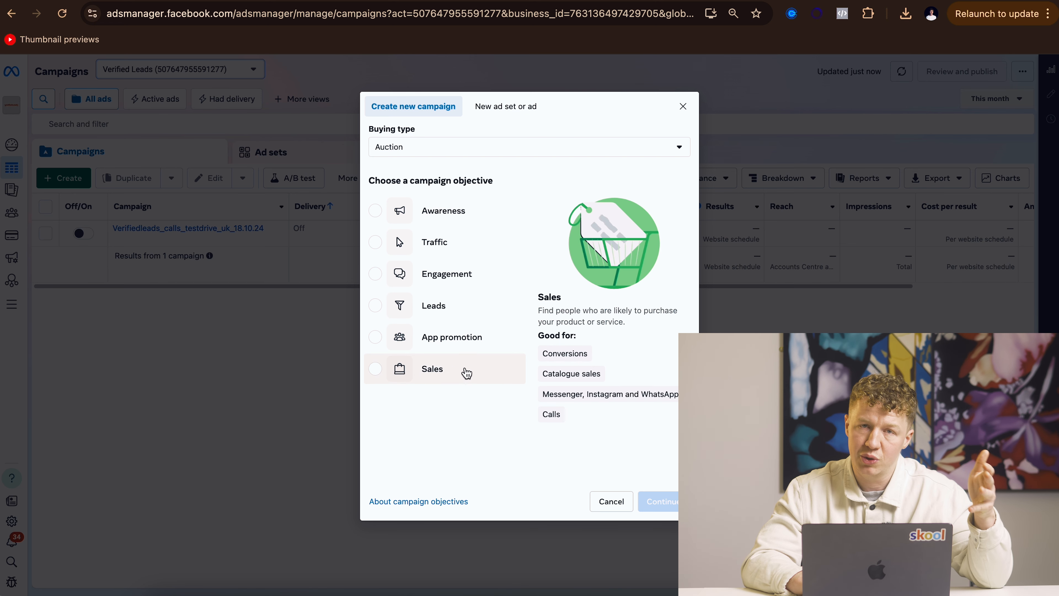
mouse_move(468, 224)
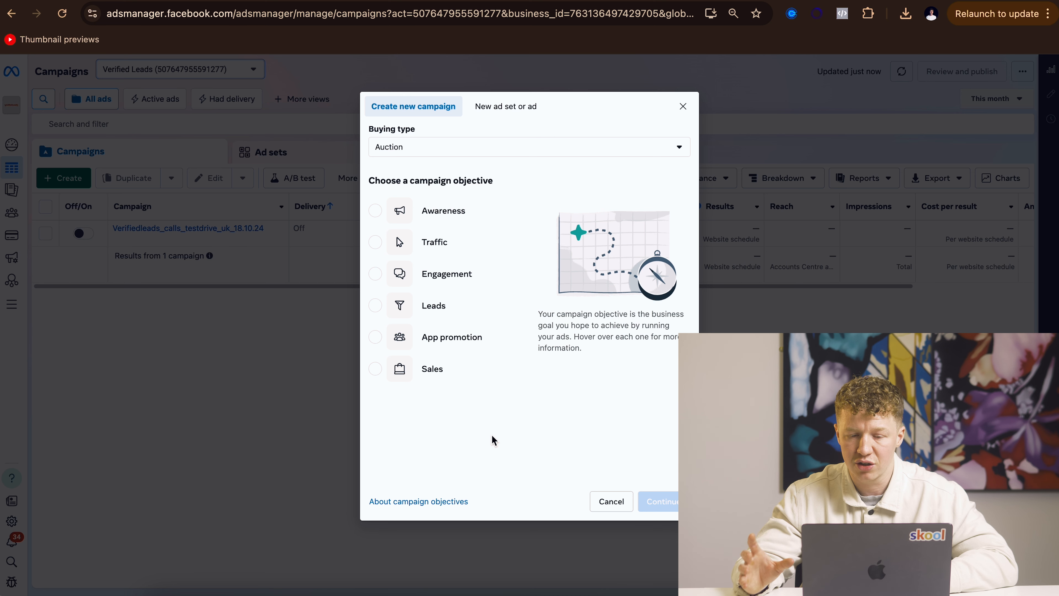
mouse_move(433, 377)
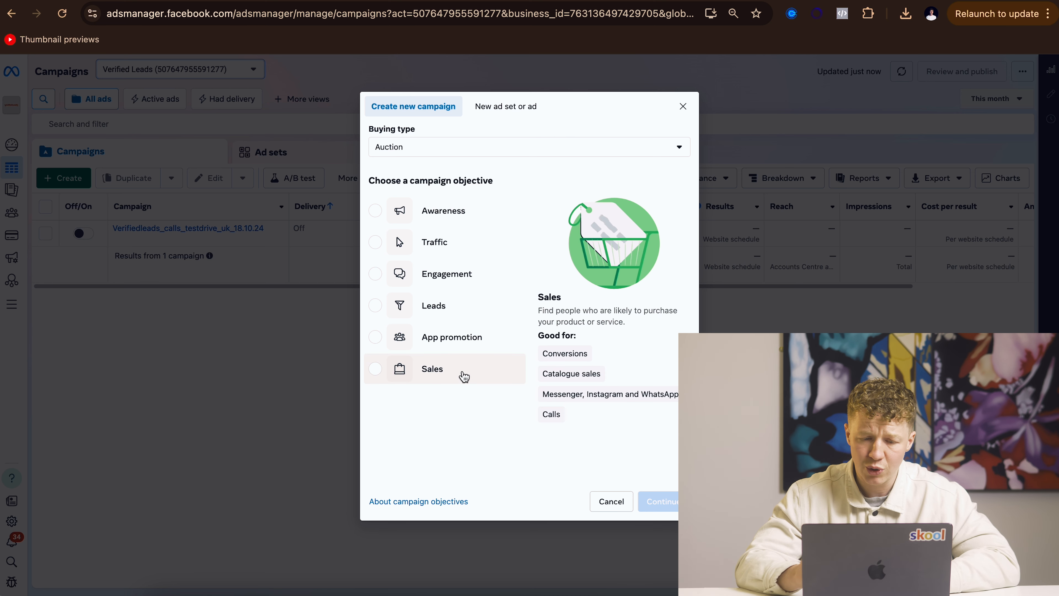
mouse_move(457, 339)
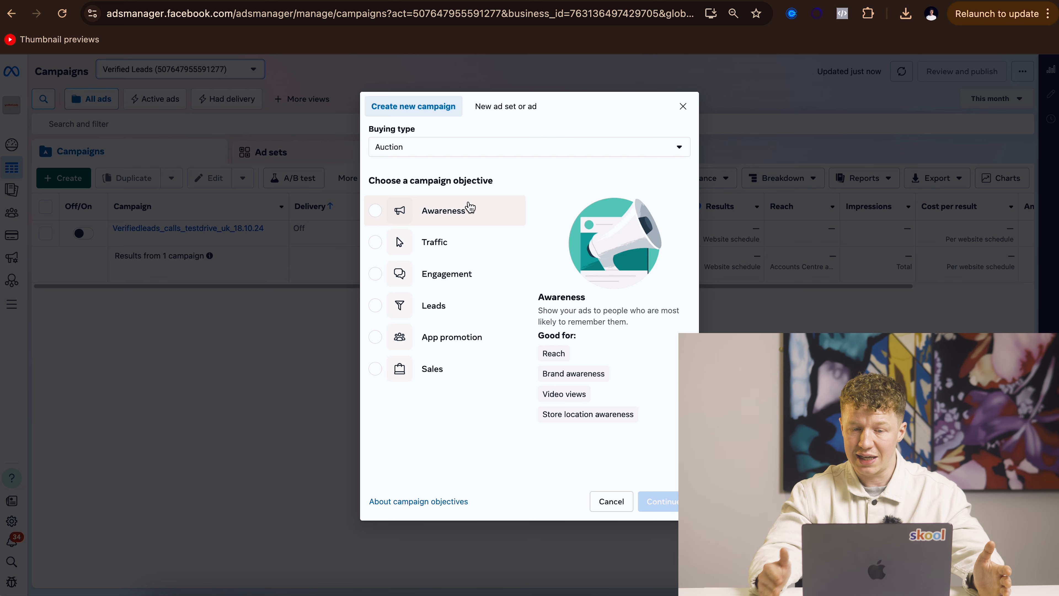
mouse_move(433, 239)
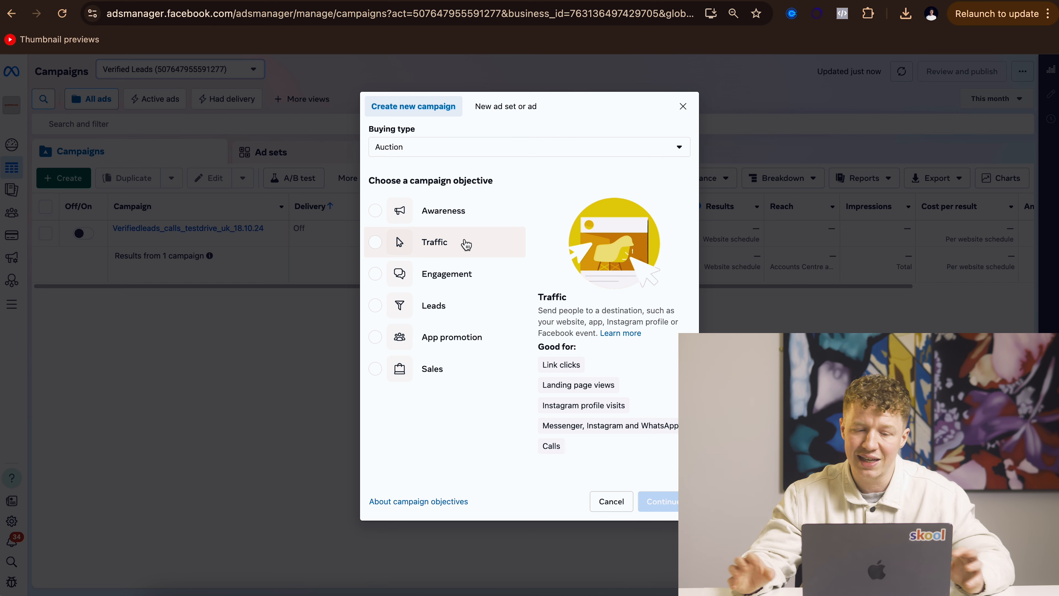
click(432, 309)
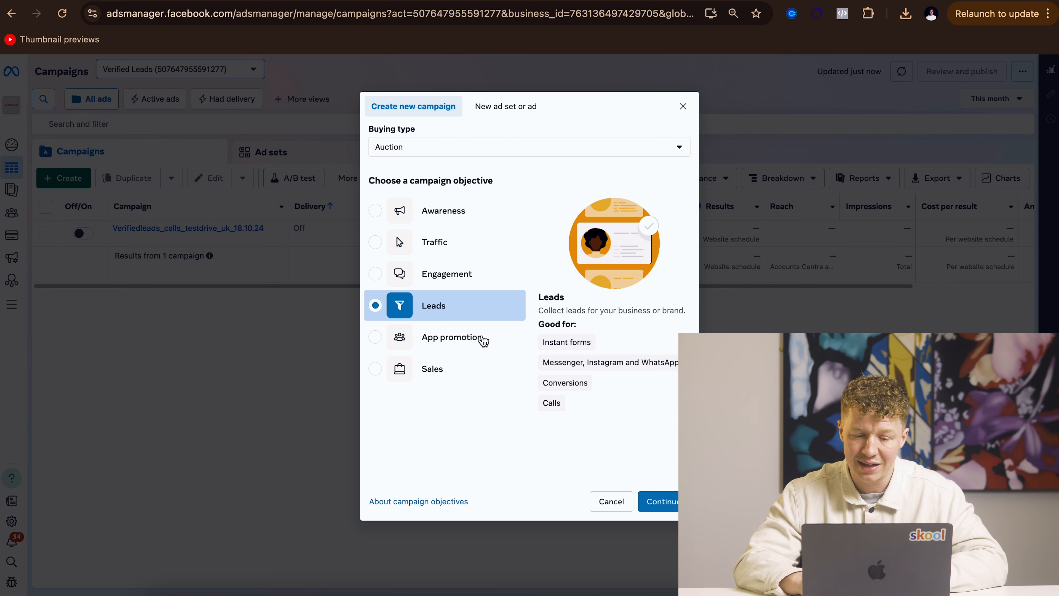
Step: Pick the manual Leads campaign setup and open its draft editor
click(662, 502)
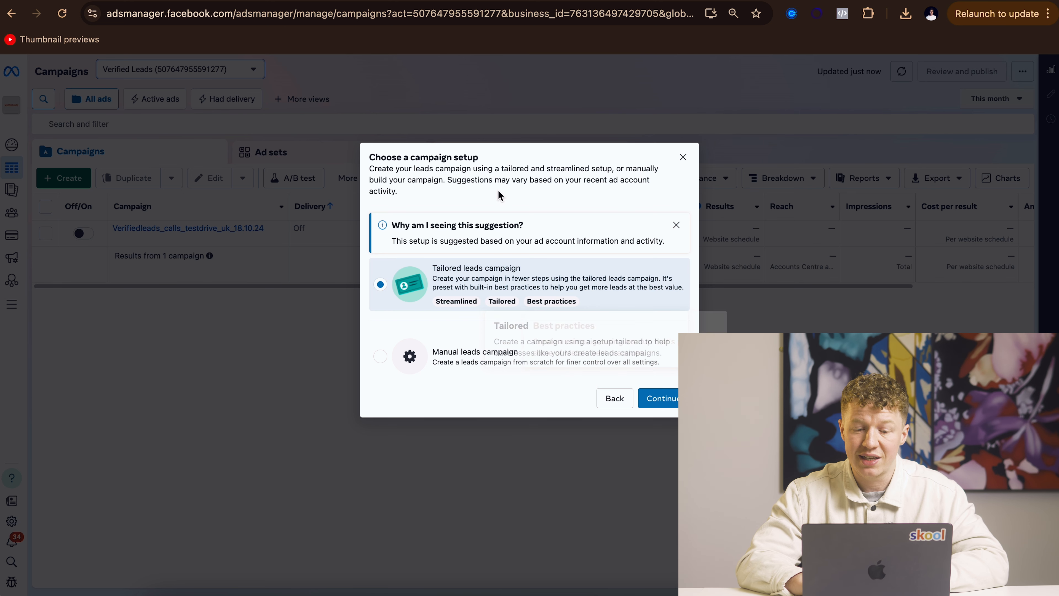
click(676, 225)
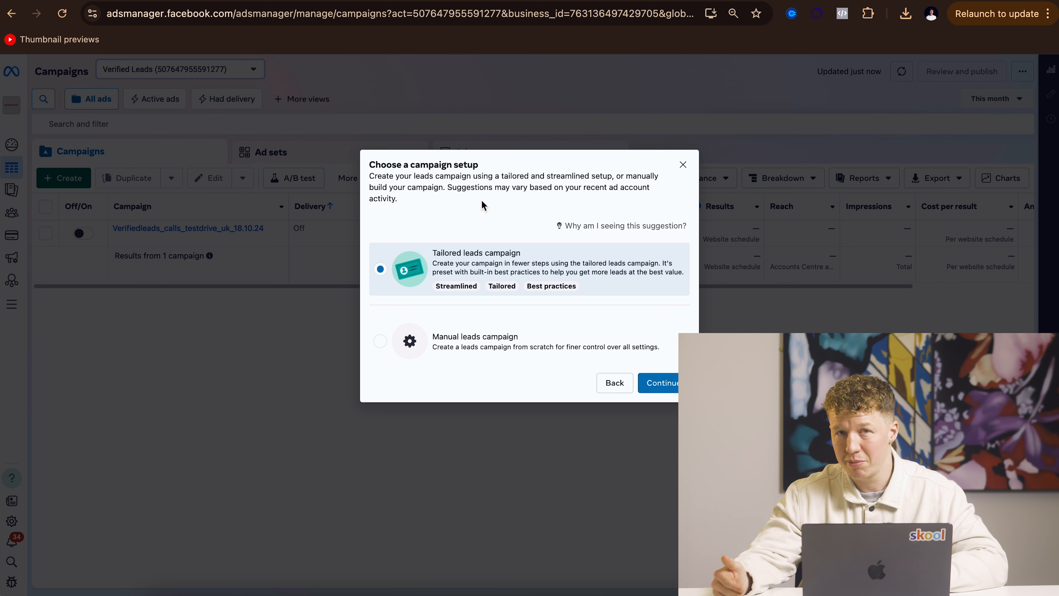
click(514, 349)
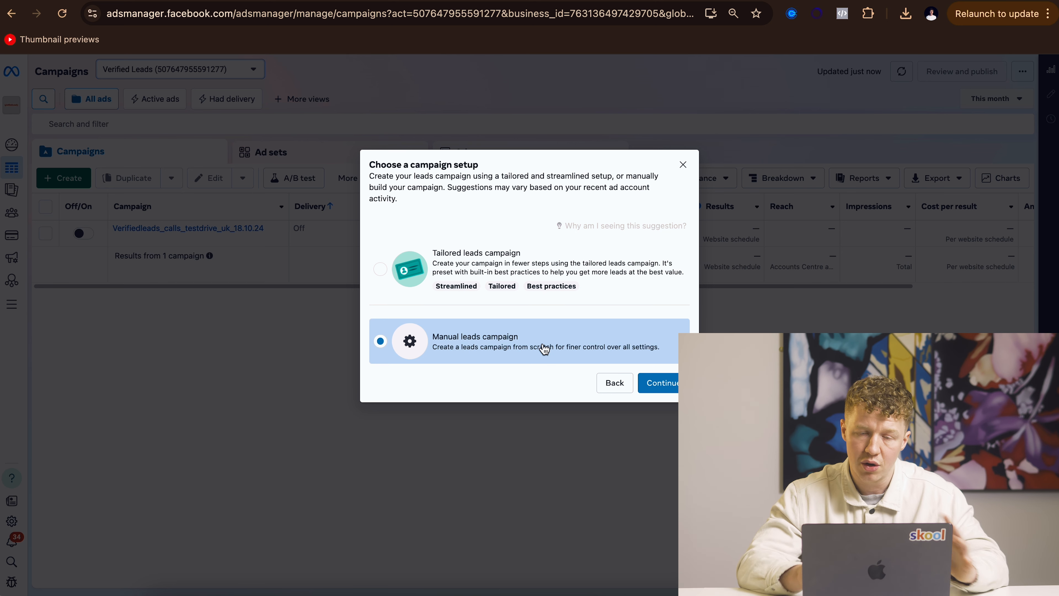
click(666, 386)
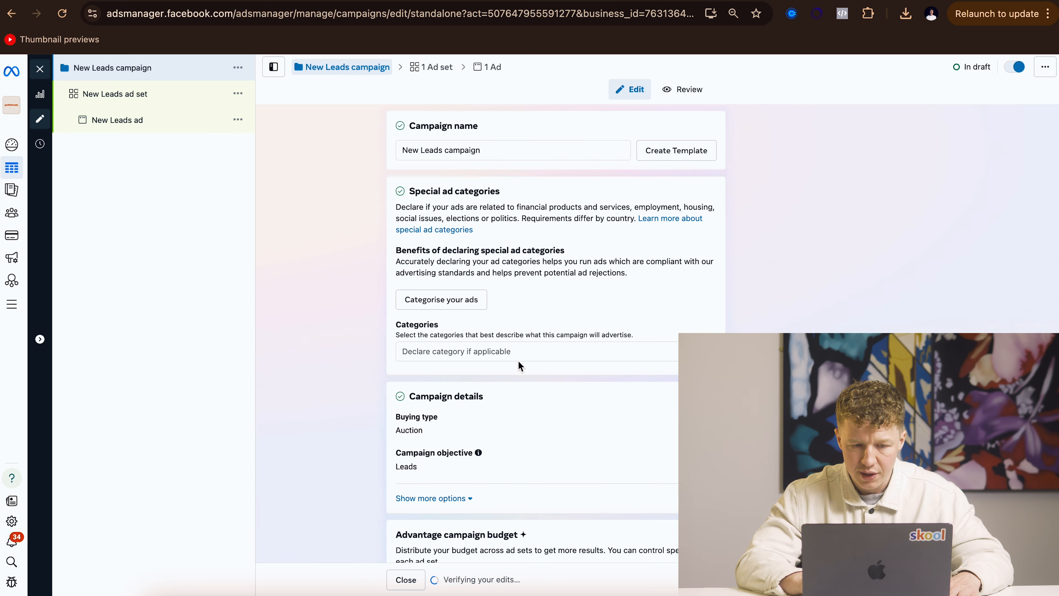
Step: Rename the campaign to a personal 'TEST campaign' title
double_click(500, 150)
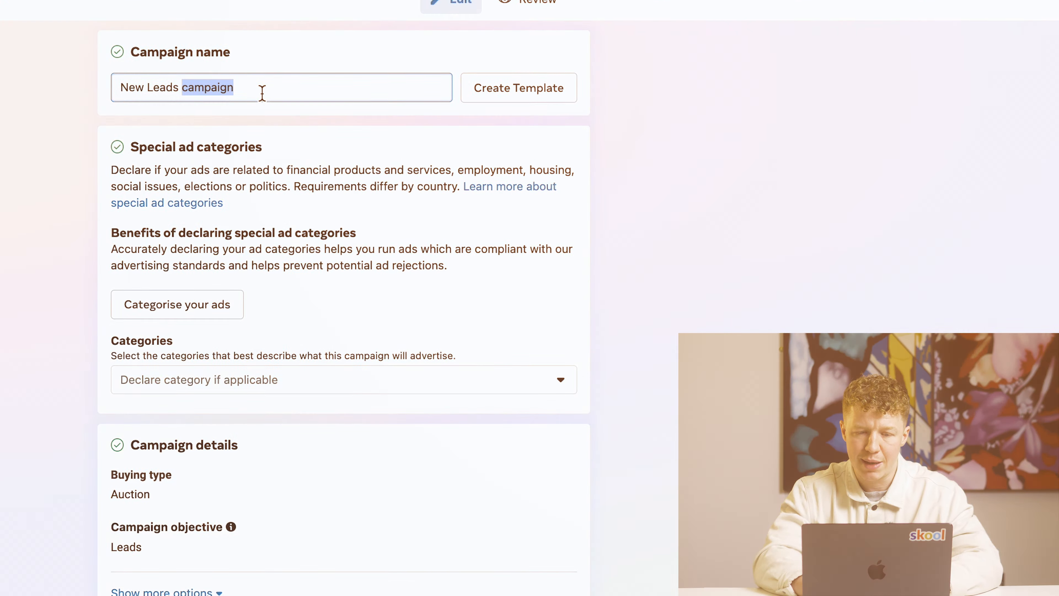
triple_click(499, 150)
text(Sam'c)
key(BackSpace)
text(s TEST campaign)
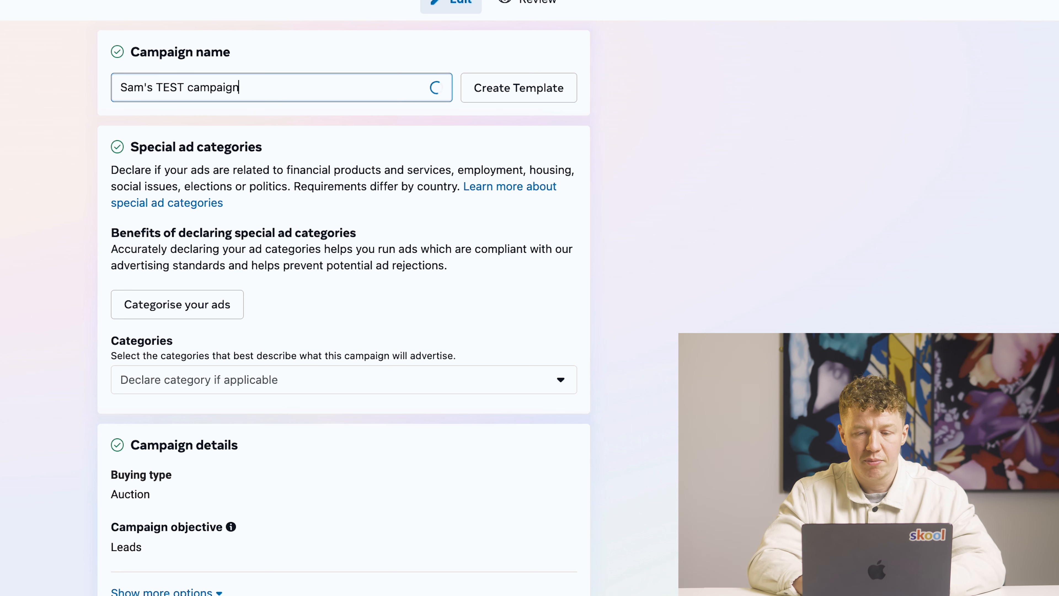
click(754, 117)
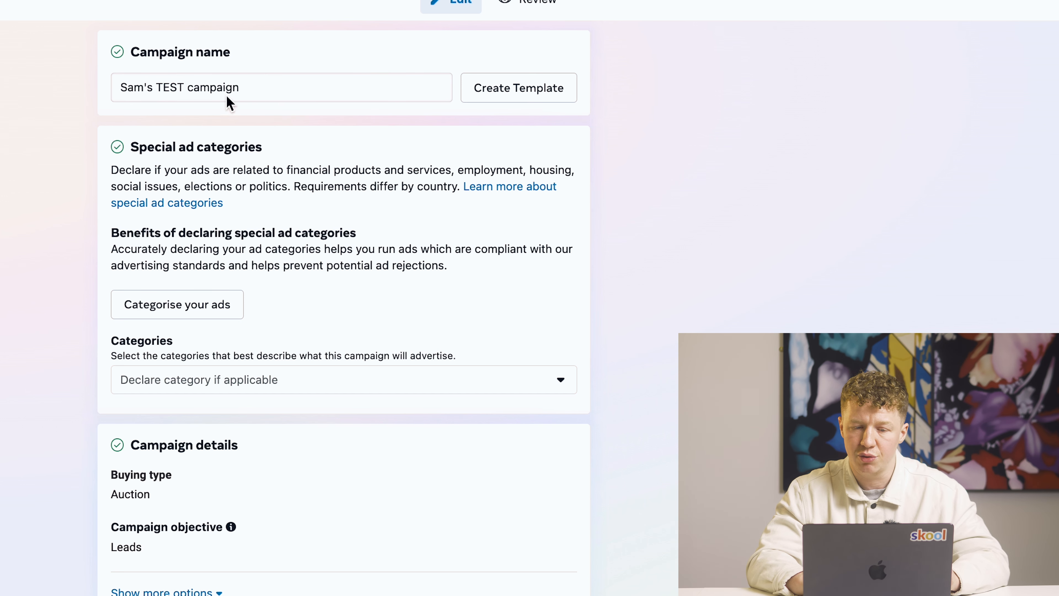
Step: Append 'FREE quote - UK - Cold - 4.12.2024' to the campaign name
triple_click(142, 89)
key(Right)
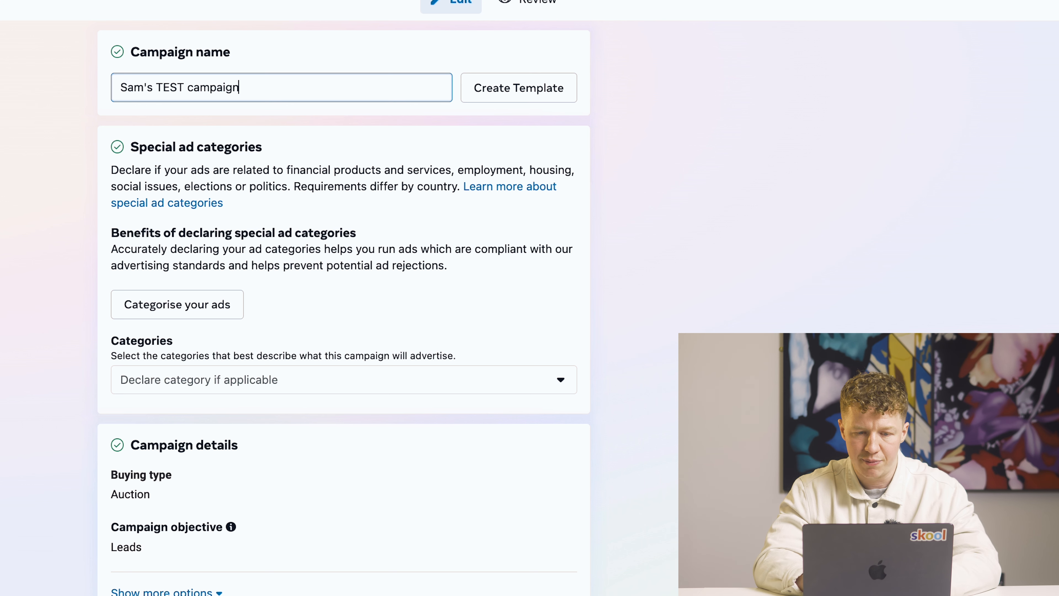
text(FREE quo)
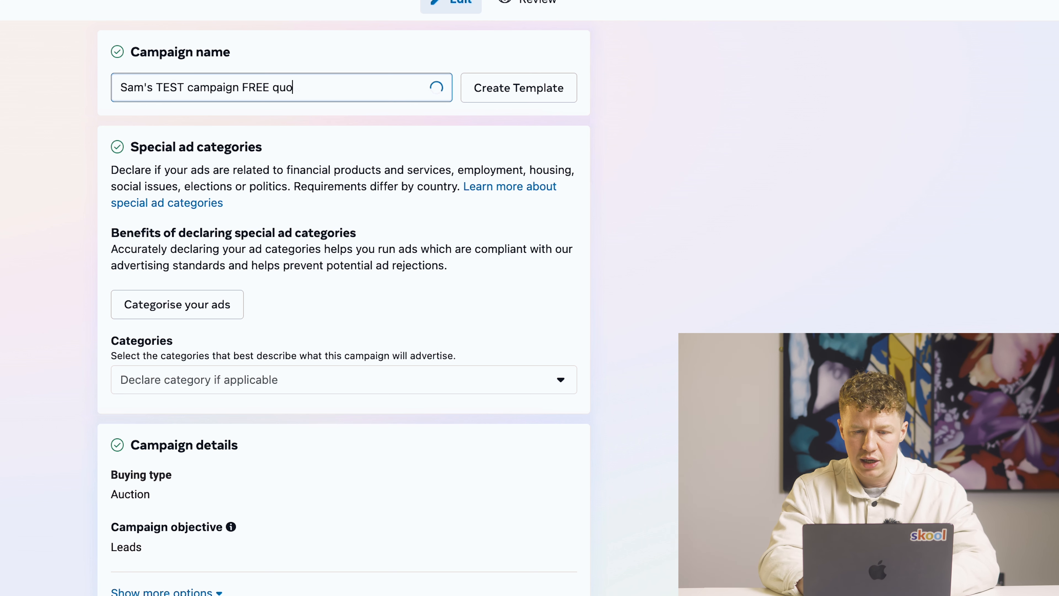
text(te - UK -)
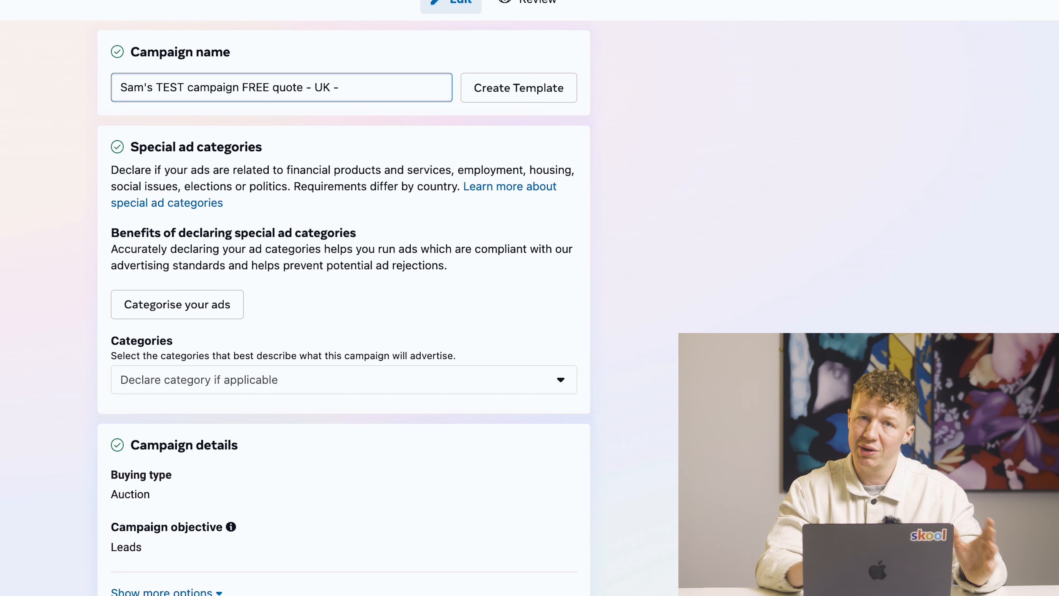
text(Cold - )
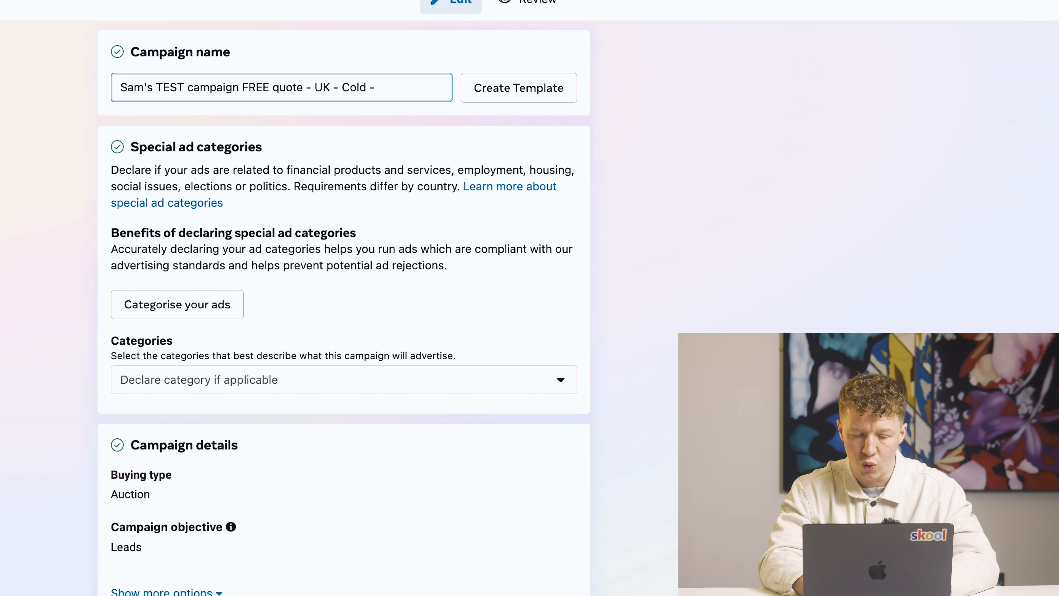
text(4.)
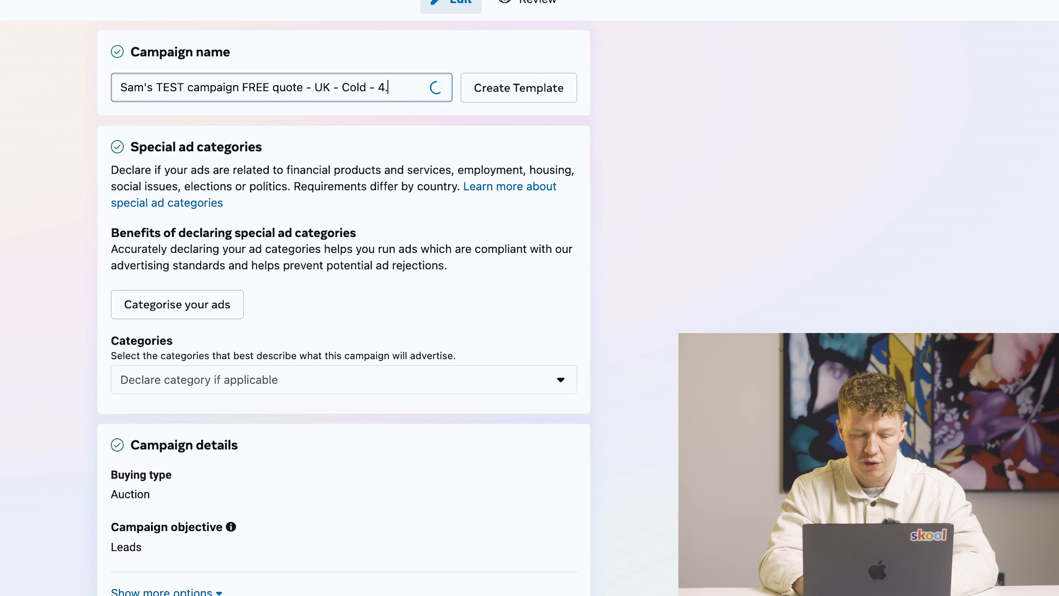
text(12.2024)
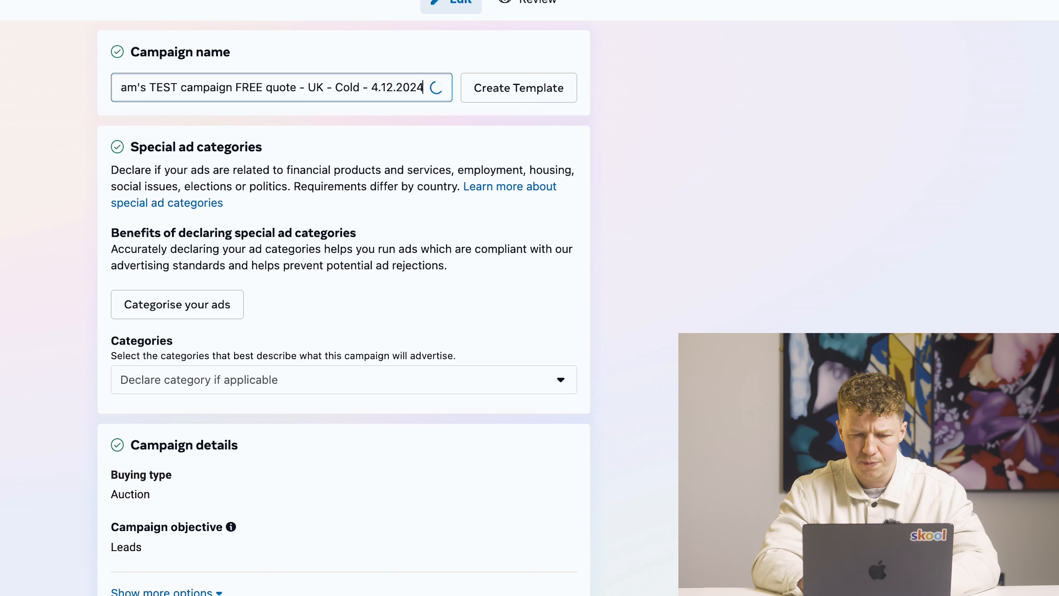
click(613, 170)
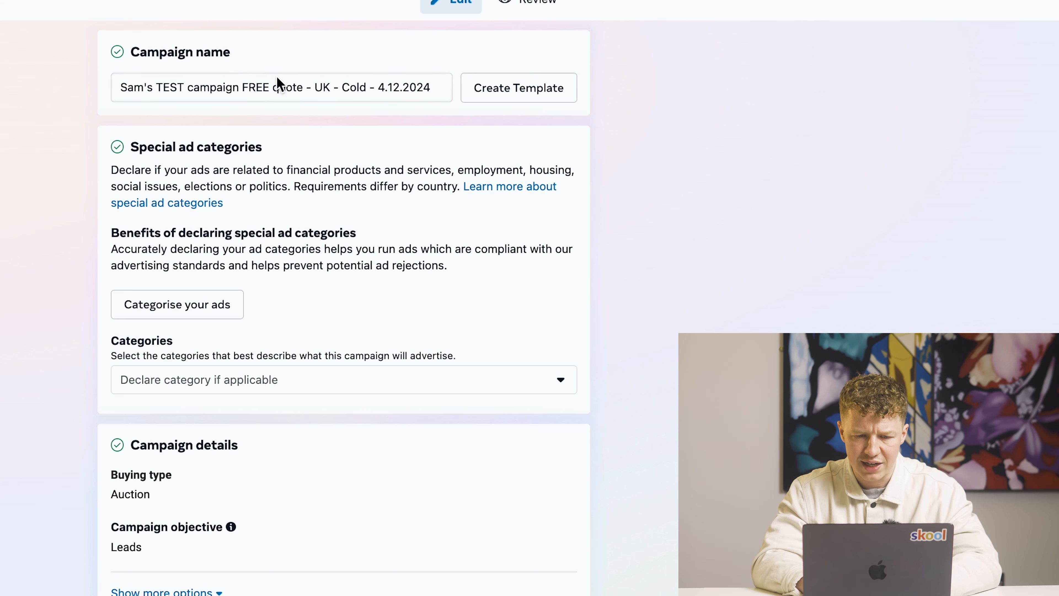
Step: Delete the test prefix, leaving only 'FREE quote - UK - Cold - 4.12.2024'
click(239, 88)
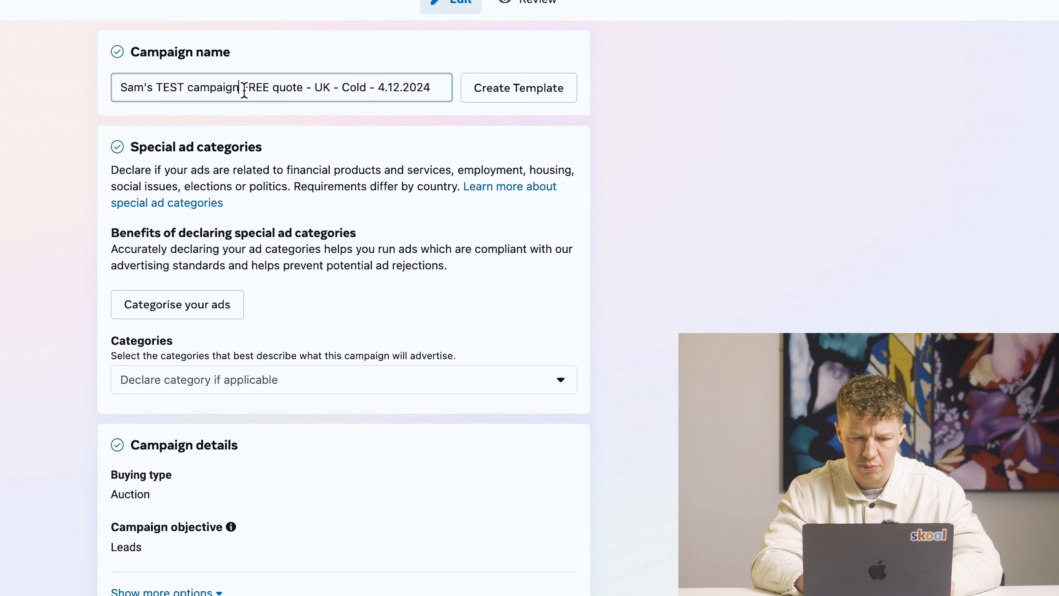
key(super+shift+Left)
key(BackSpace)
click(731, 221)
scroll(239, 321, down, 3)
scroll(209, 163, up, 2)
scroll(210, 162, down, 3)
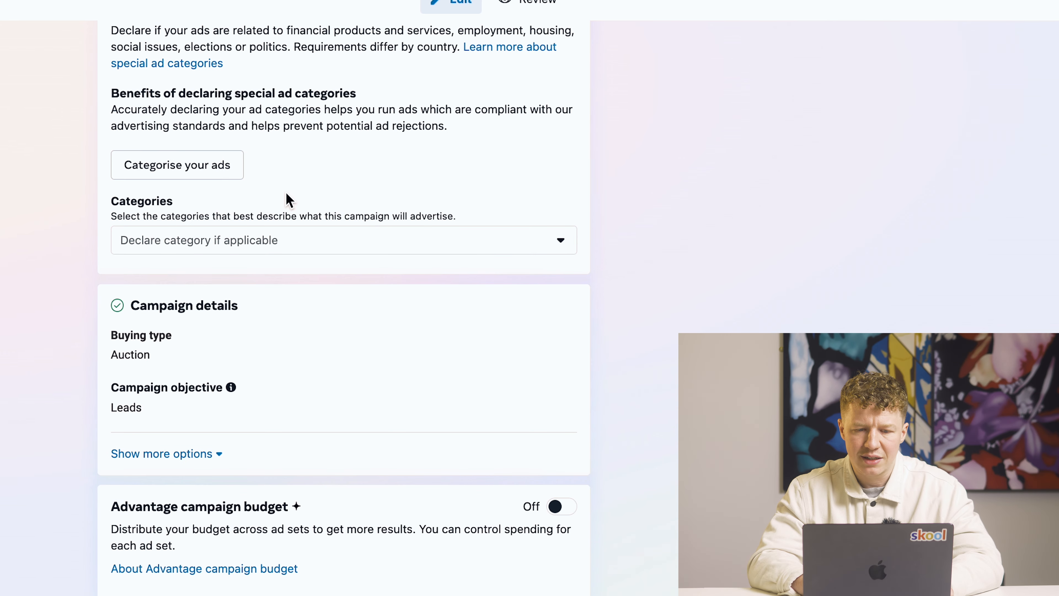
click(402, 244)
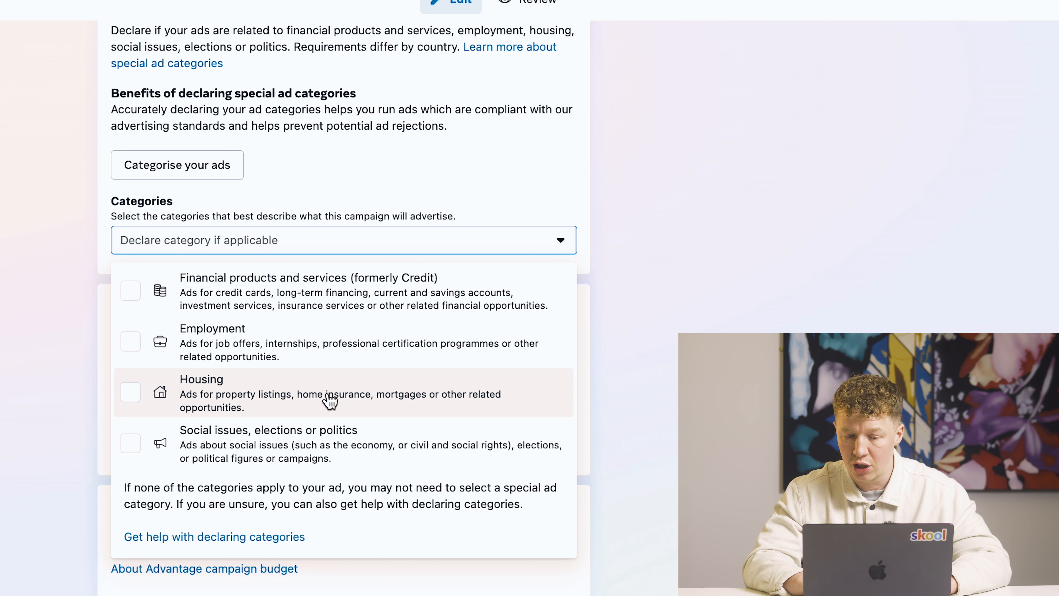
click(644, 348)
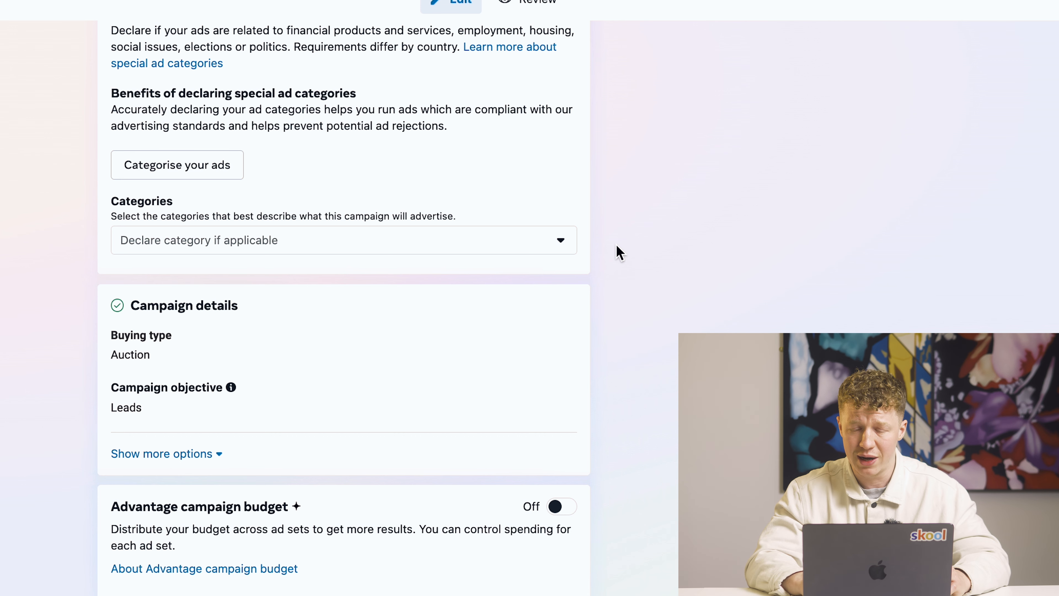
scroll(574, 237, up, 3)
scroll(492, 287, down, 2)
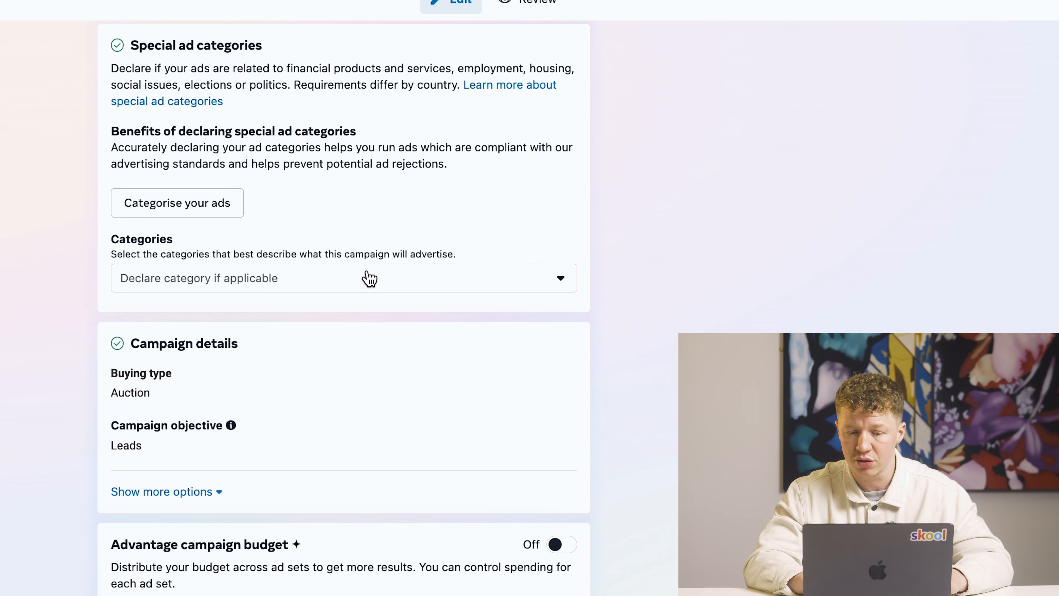
click(373, 279)
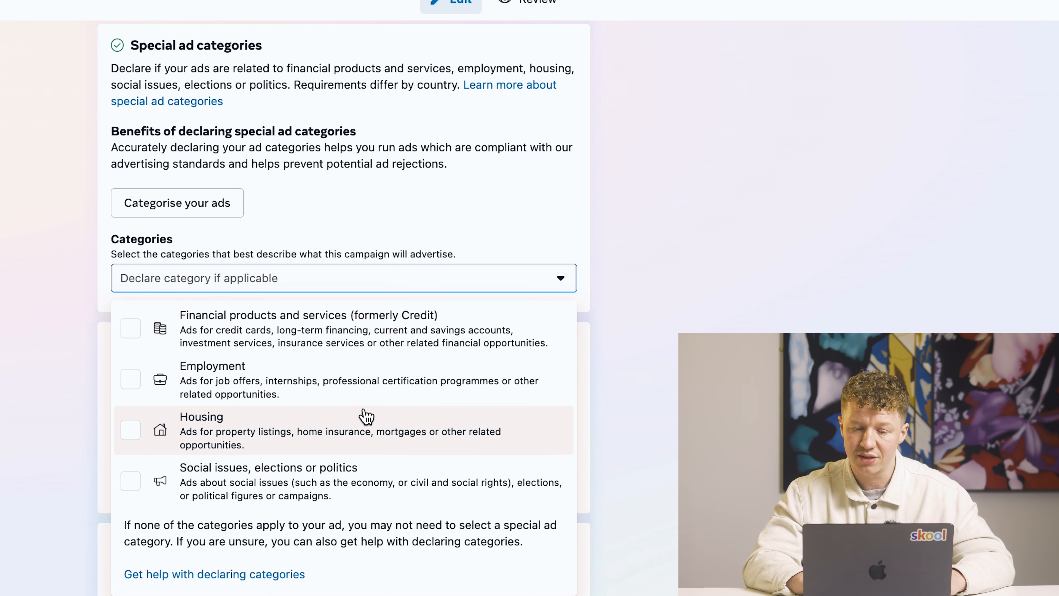
click(665, 341)
scroll(390, 362, down, 3)
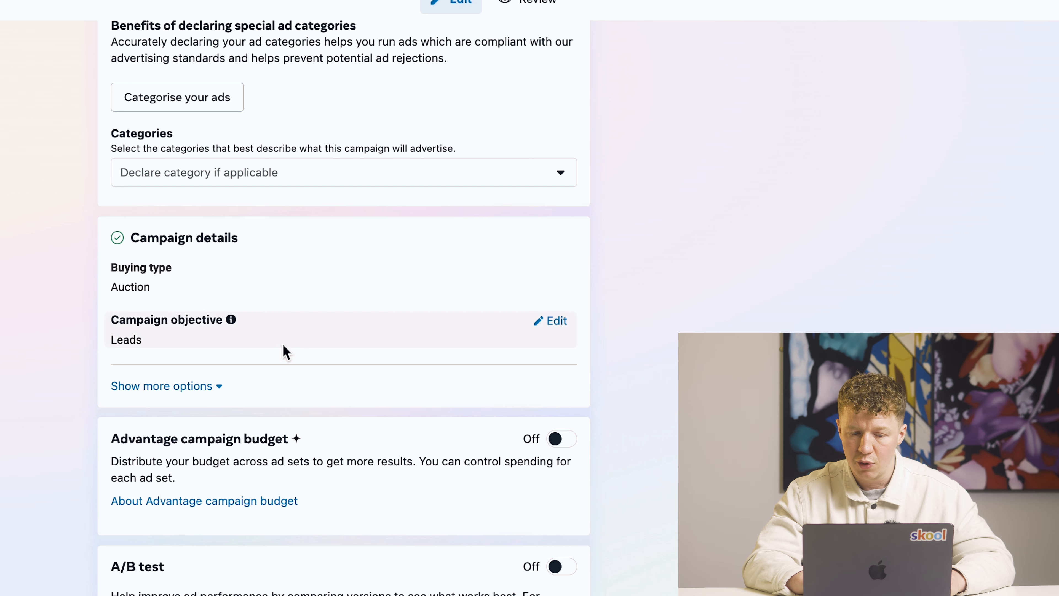
Step: Reveal the extra campaign options and review the objective and spending limit settings
click(210, 388)
click(554, 320)
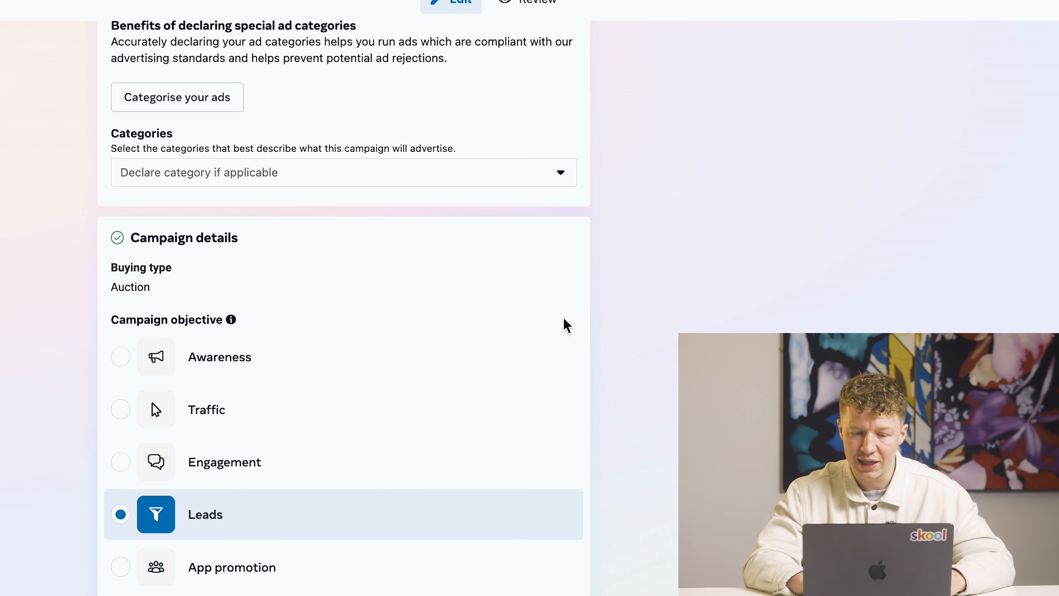
scroll(342, 292, down, 8)
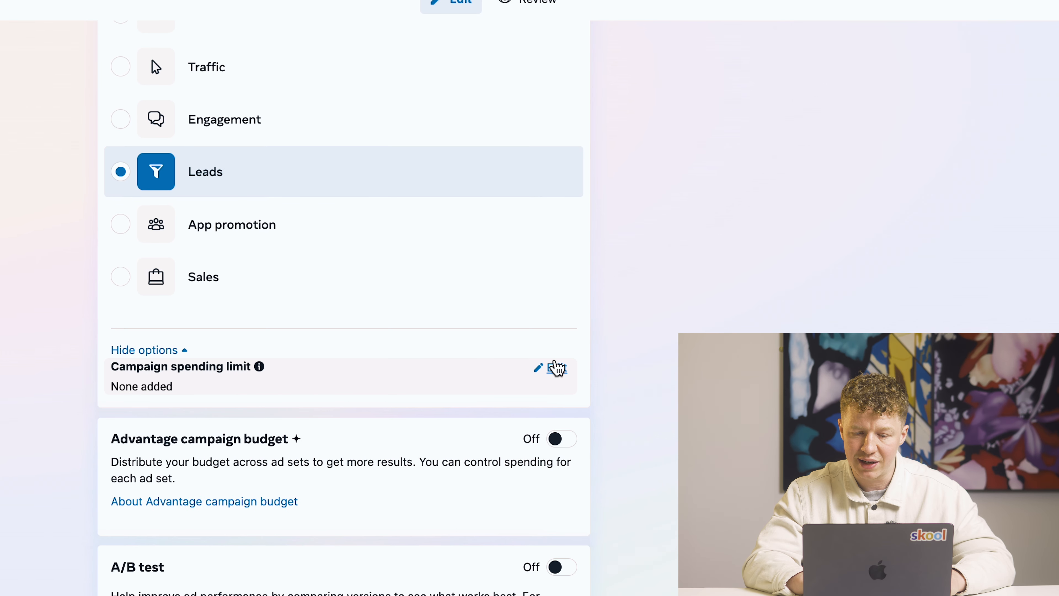
click(556, 367)
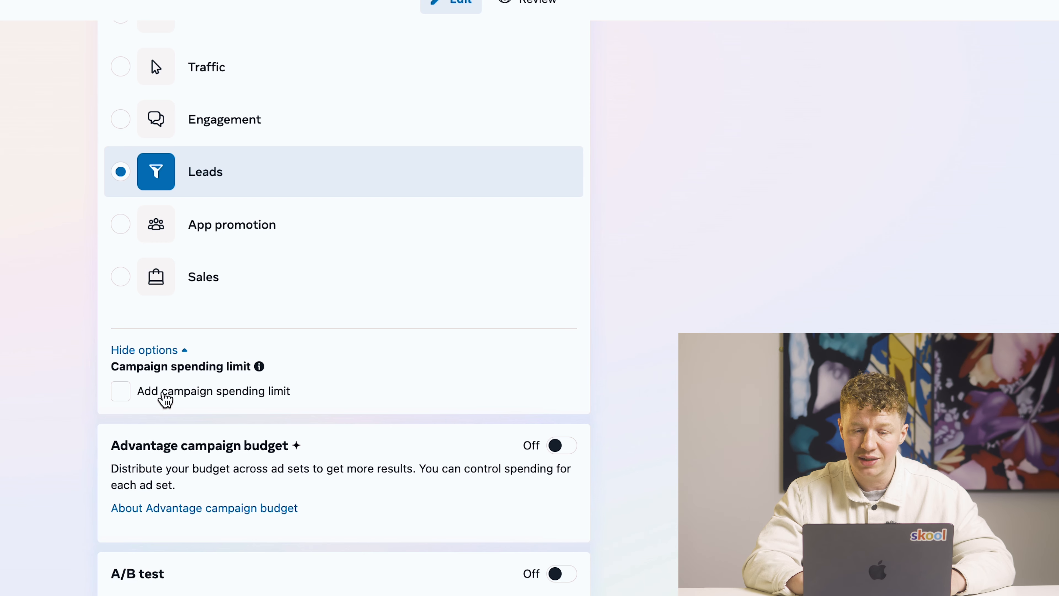
scroll(289, 374, up, 5)
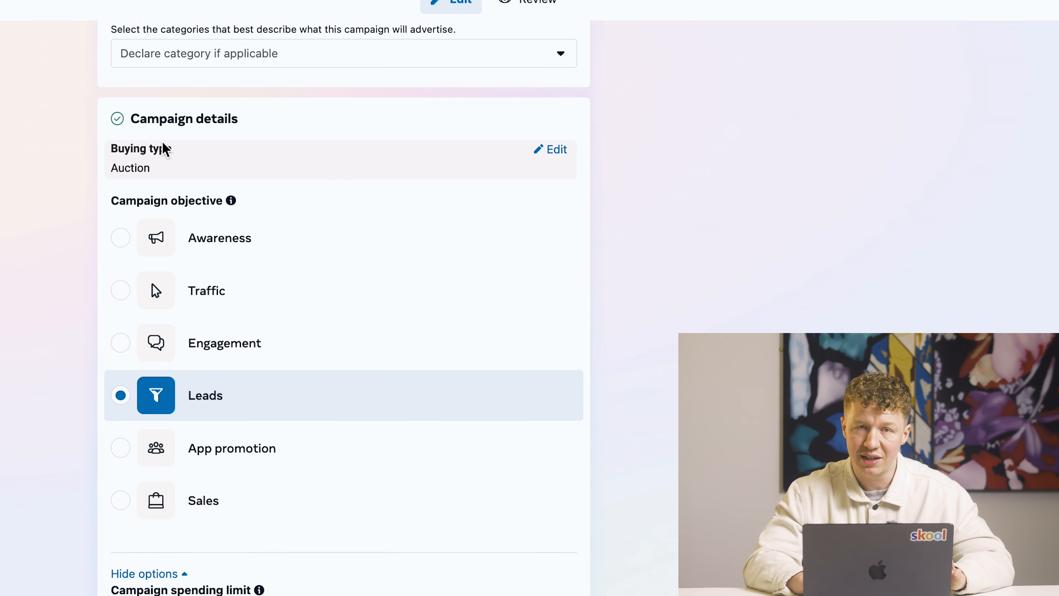
scroll(649, 241, down, 1)
scroll(647, 252, down, 1)
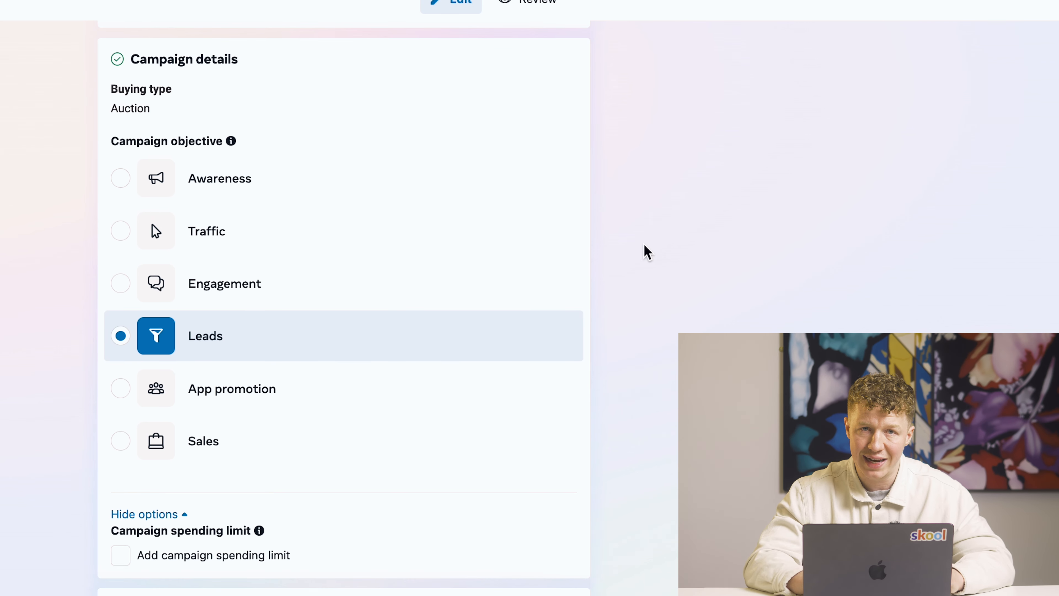
scroll(261, 300, down, 3)
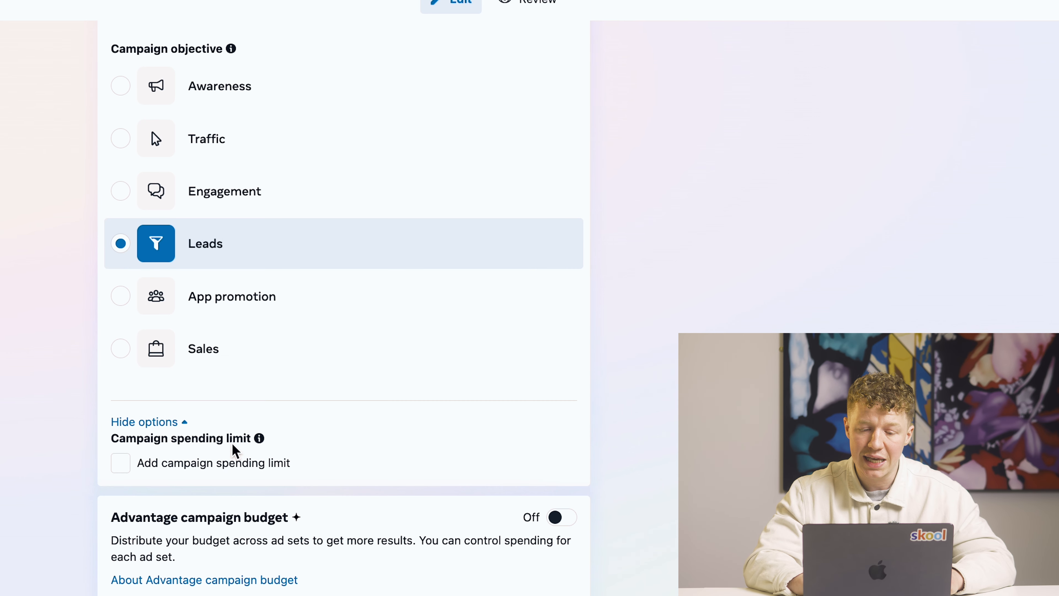
Step: Try a £200 campaign spending limit, then clear it to leave no limit
click(188, 477)
click(232, 496)
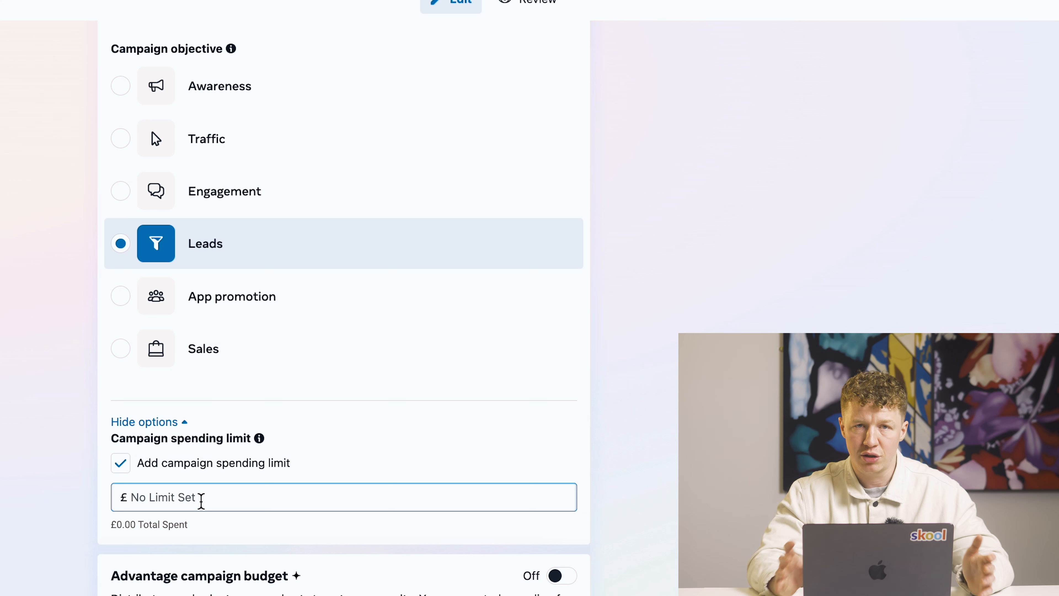
text(200)
click(538, 519)
click(352, 496)
key(super+s)
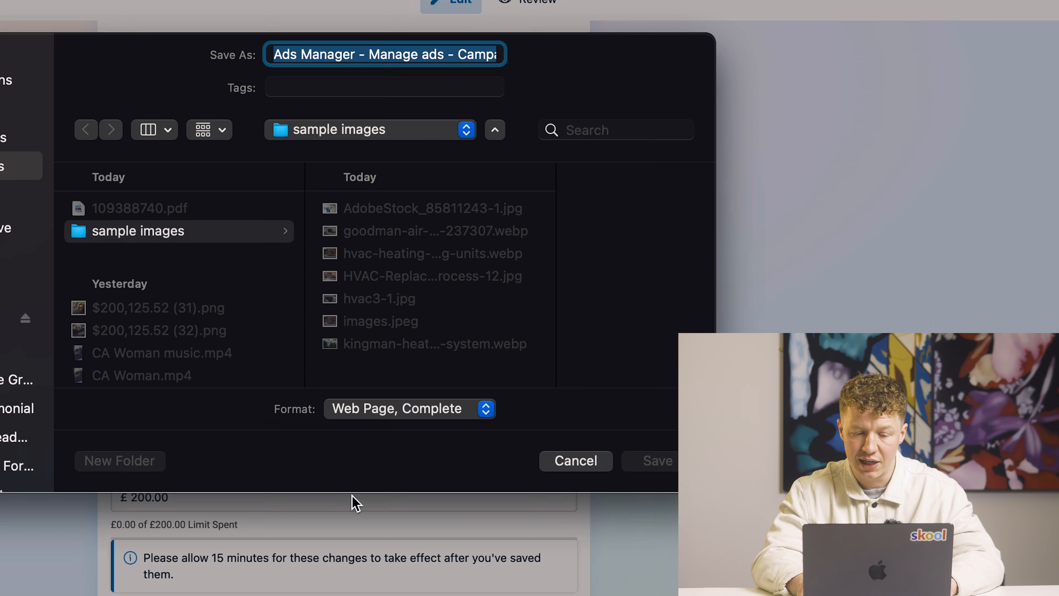
click(573, 478)
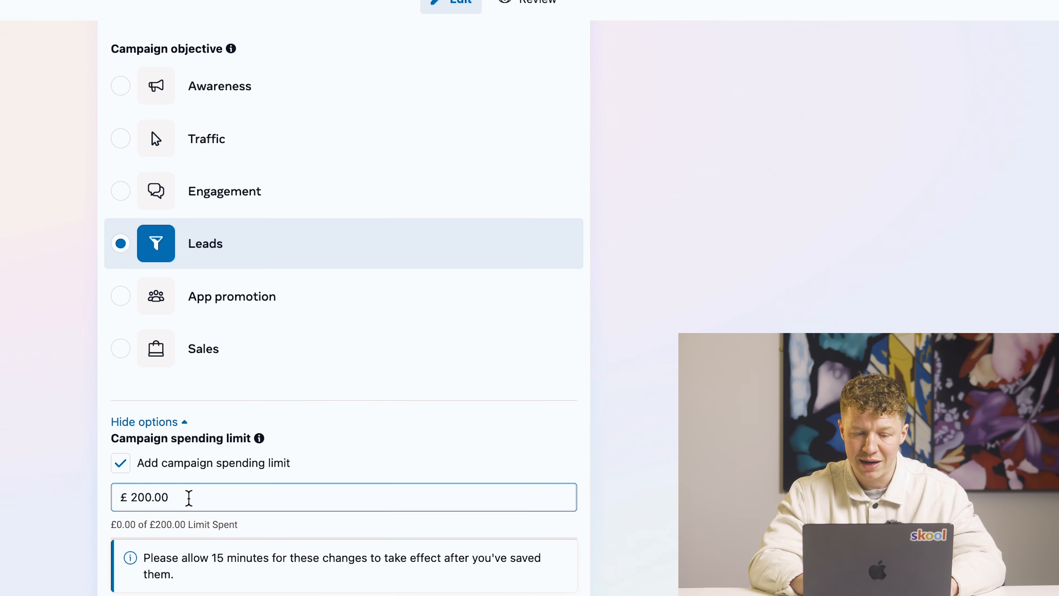
key(super+a)
key(BackSpace)
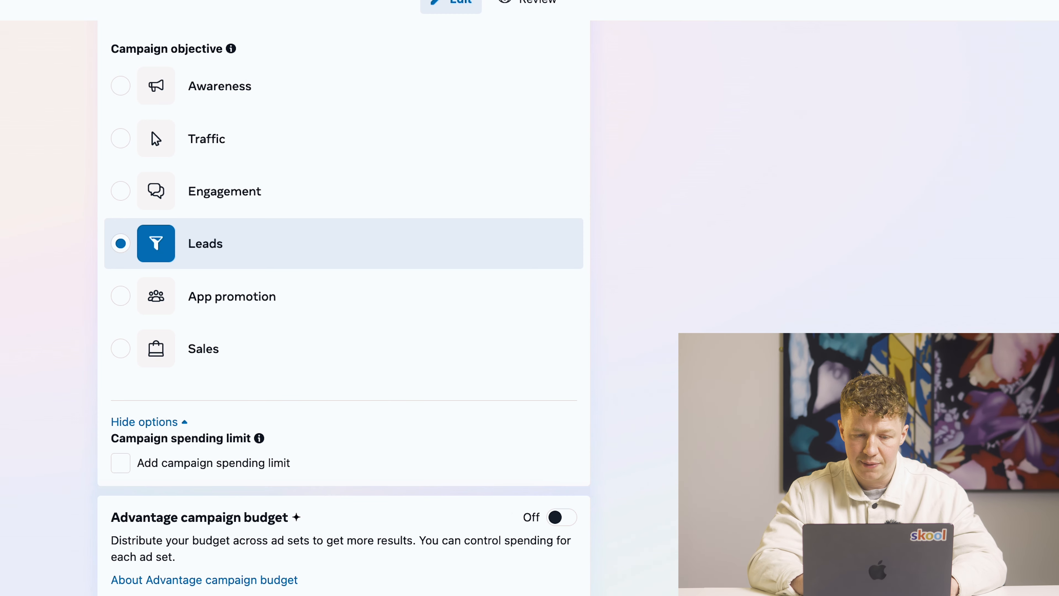
scroll(504, 379, down, 2)
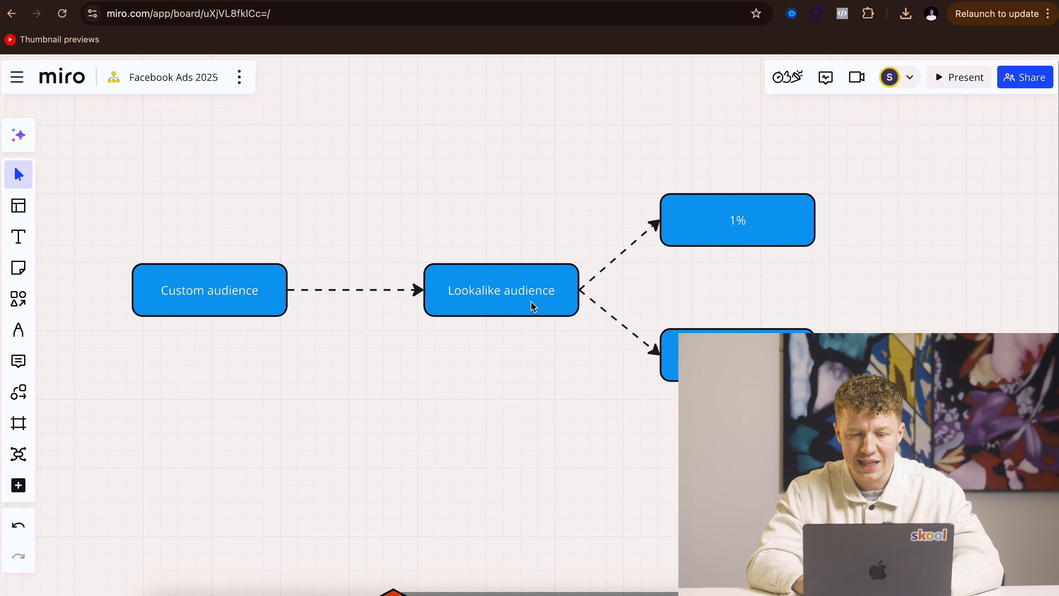
scroll(542, 325, down, 2)
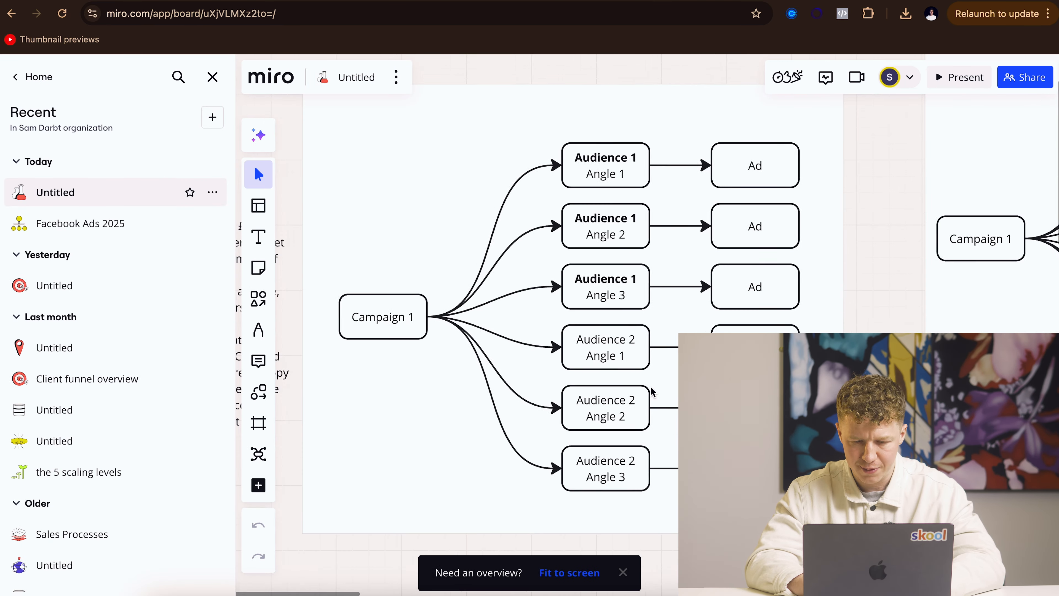
scroll(652, 392, right, 1)
scroll(653, 392, left, 1)
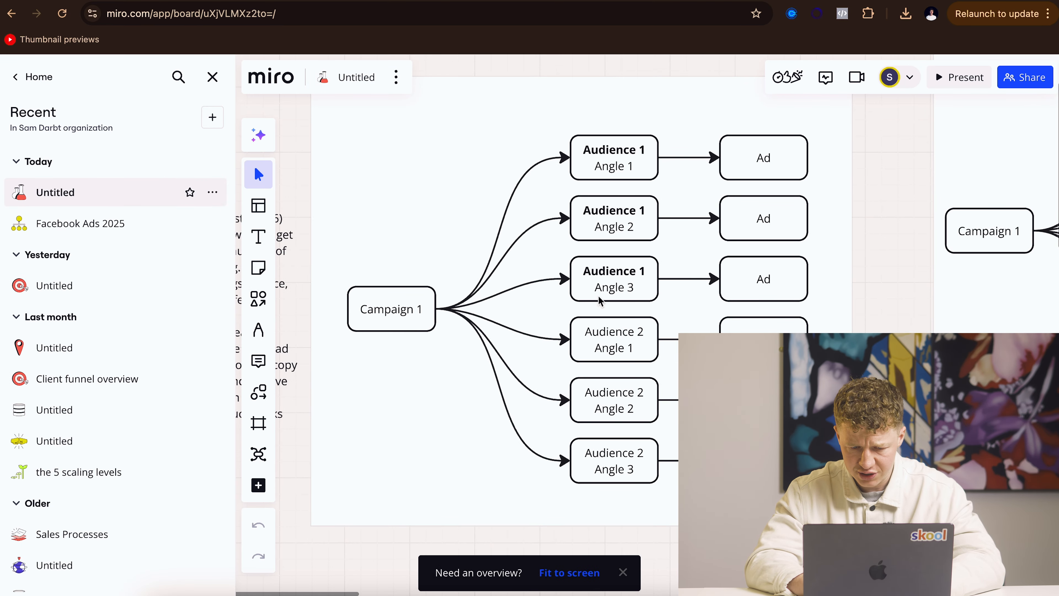
scroll(559, 370, up, 1)
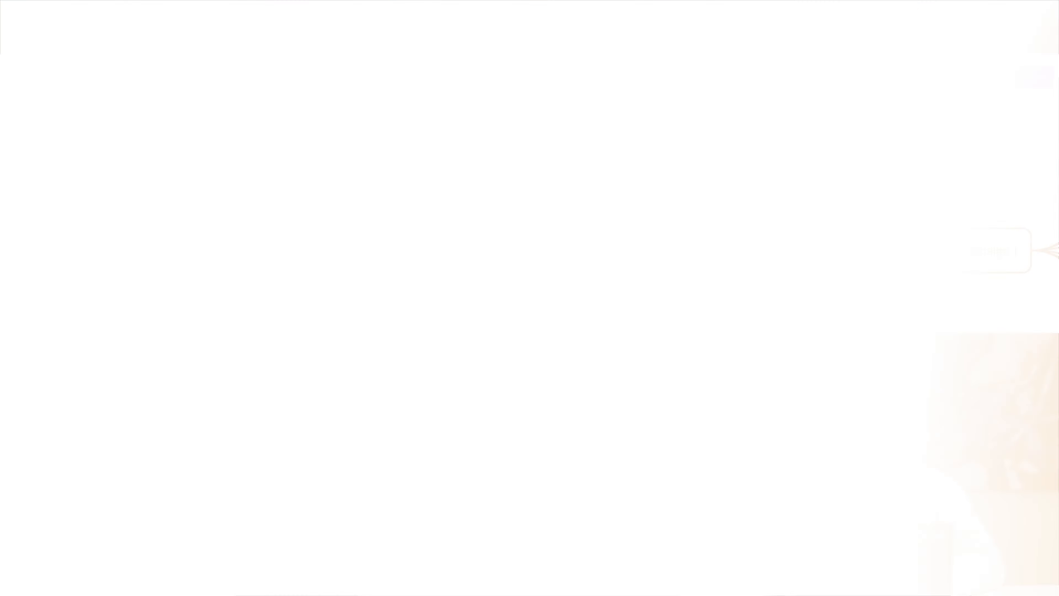
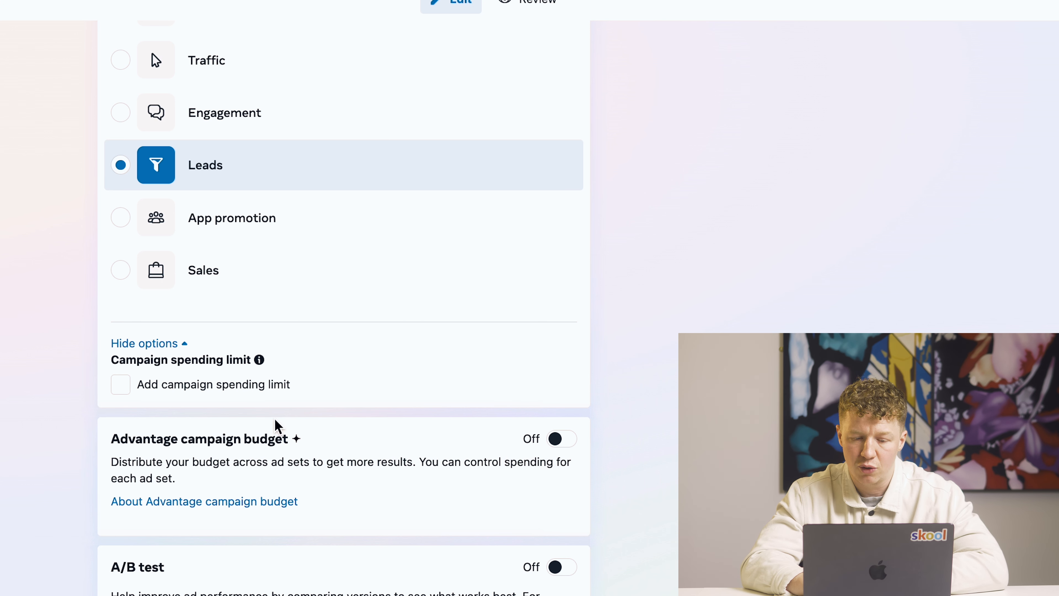
Step: Clear the stray text selection on the 'New Leads ad set' settings page
drag(115, 568, 157, 569)
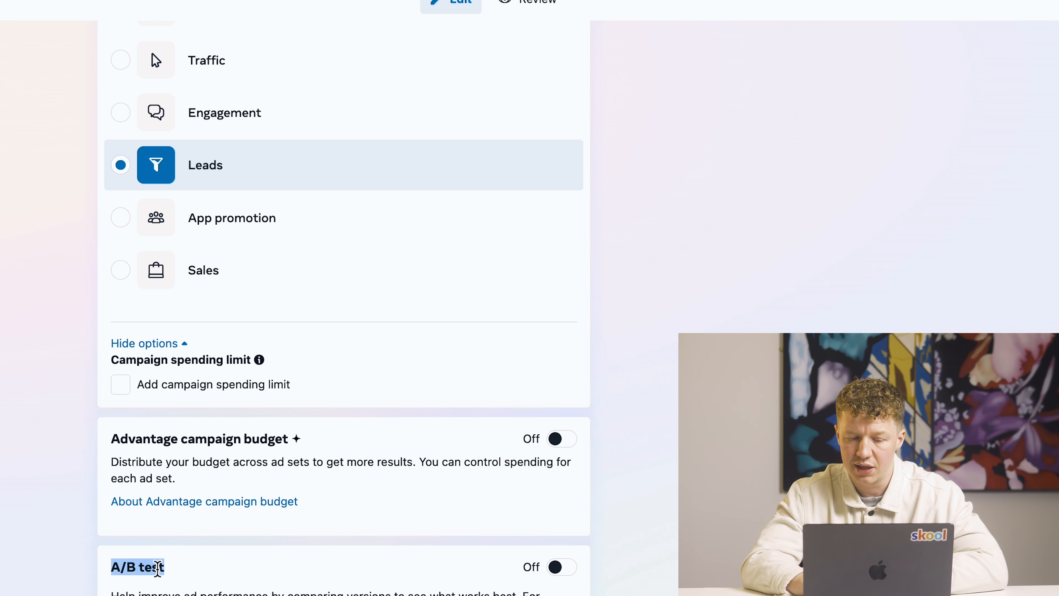
click(599, 562)
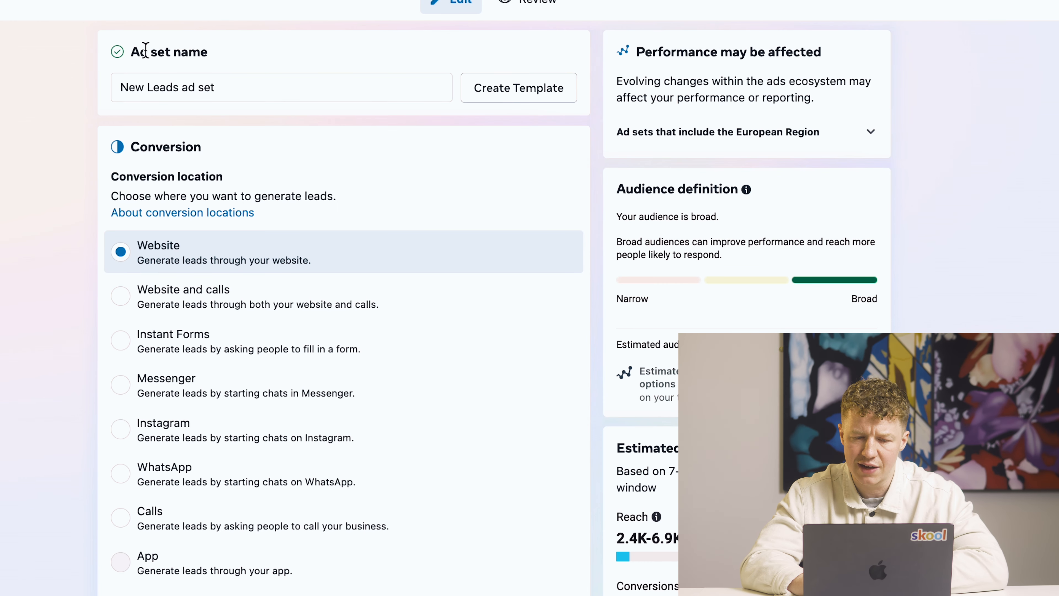
Step: Replace the default 'New Leads ad set' name with '30+ -leads - 4.12.24'
scroll(235, 284, down, 1)
scroll(236, 284, up, 1)
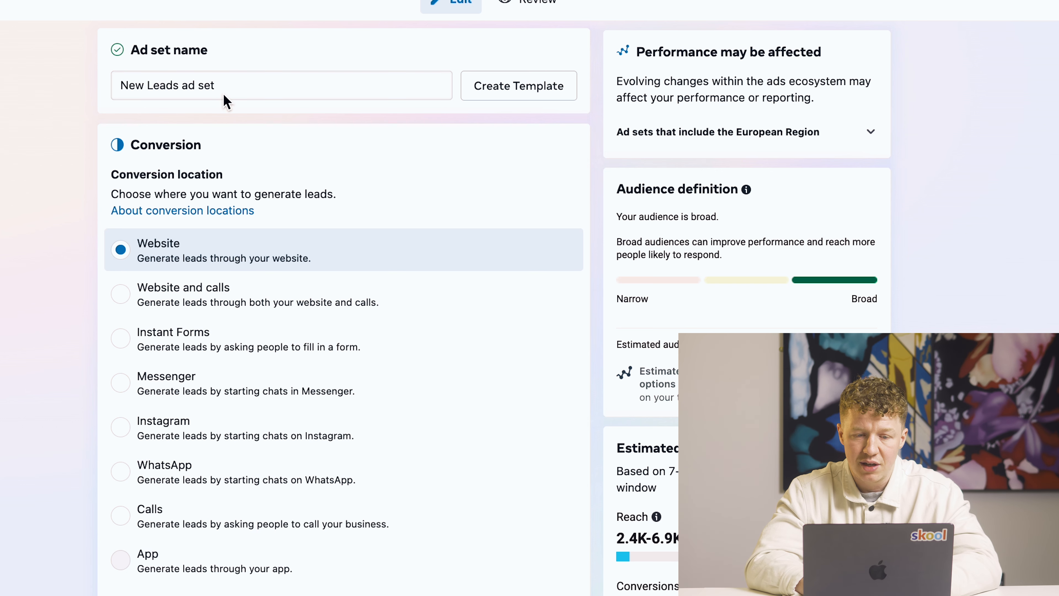
triple_click(227, 85)
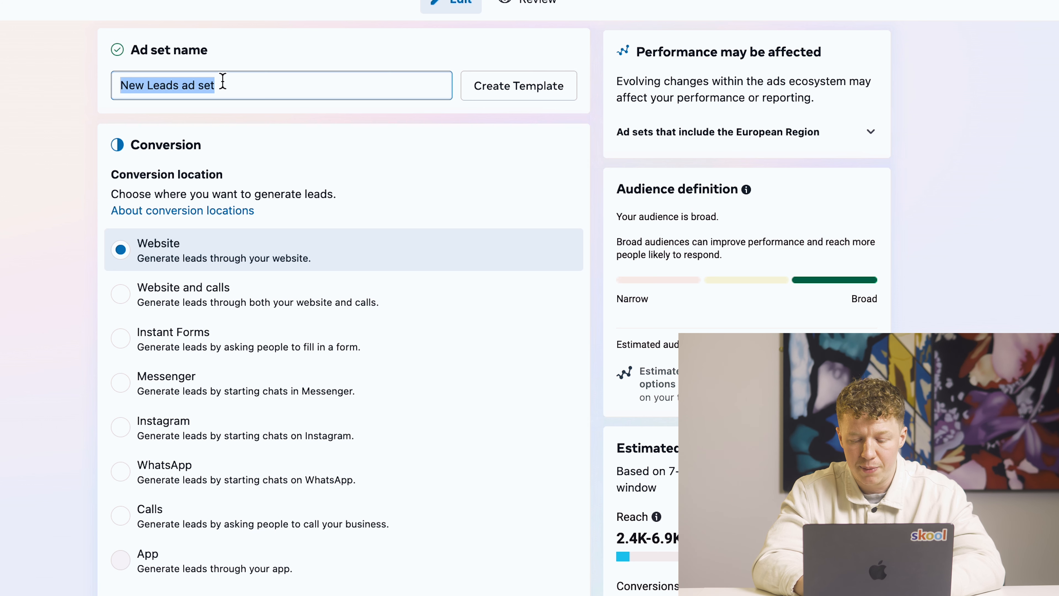
text(30+ -)
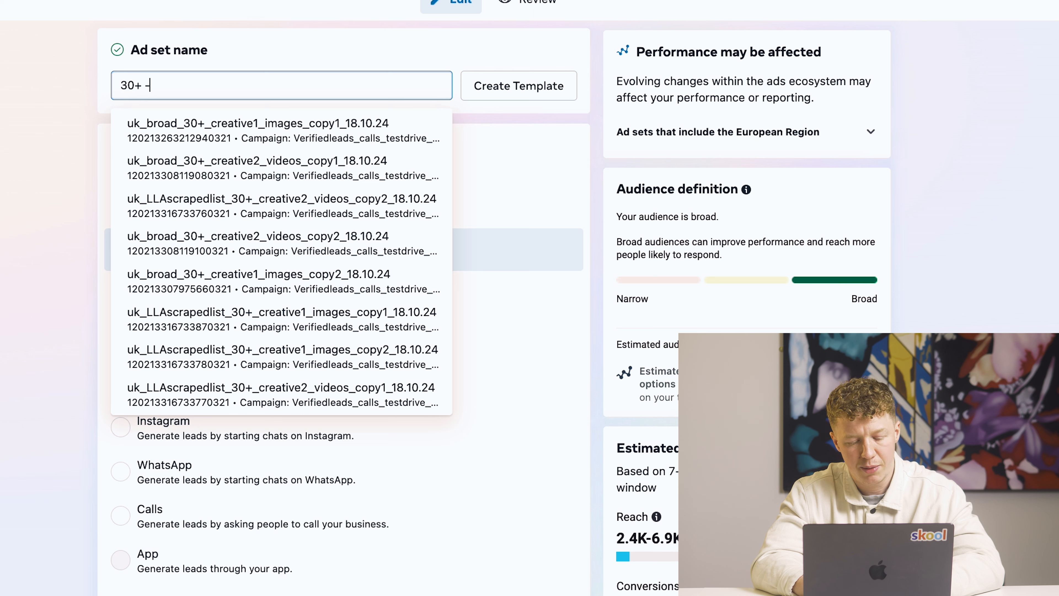
text(leads - 4.12.24)
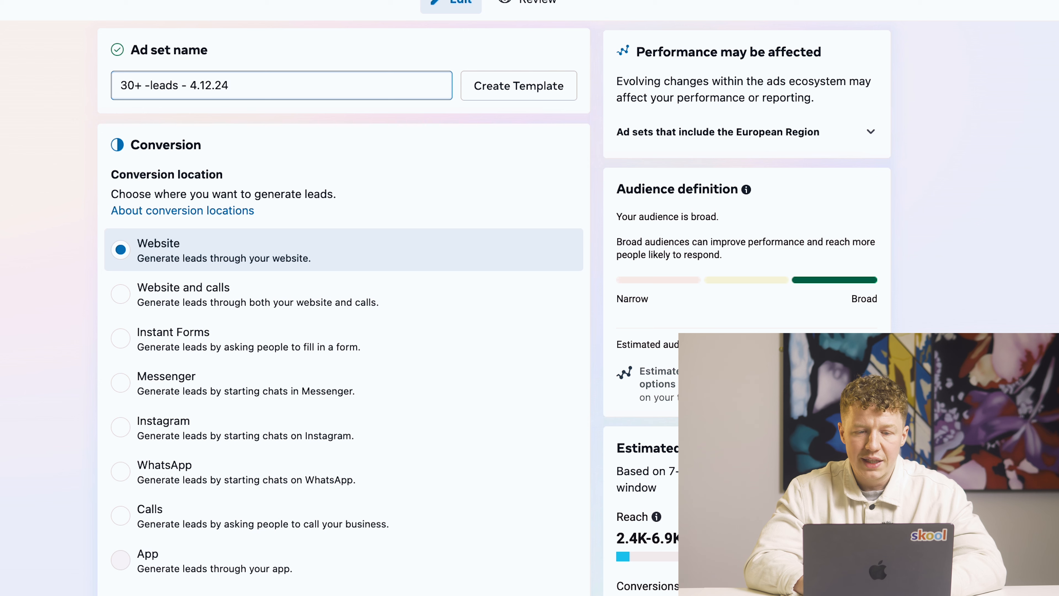
key(Return)
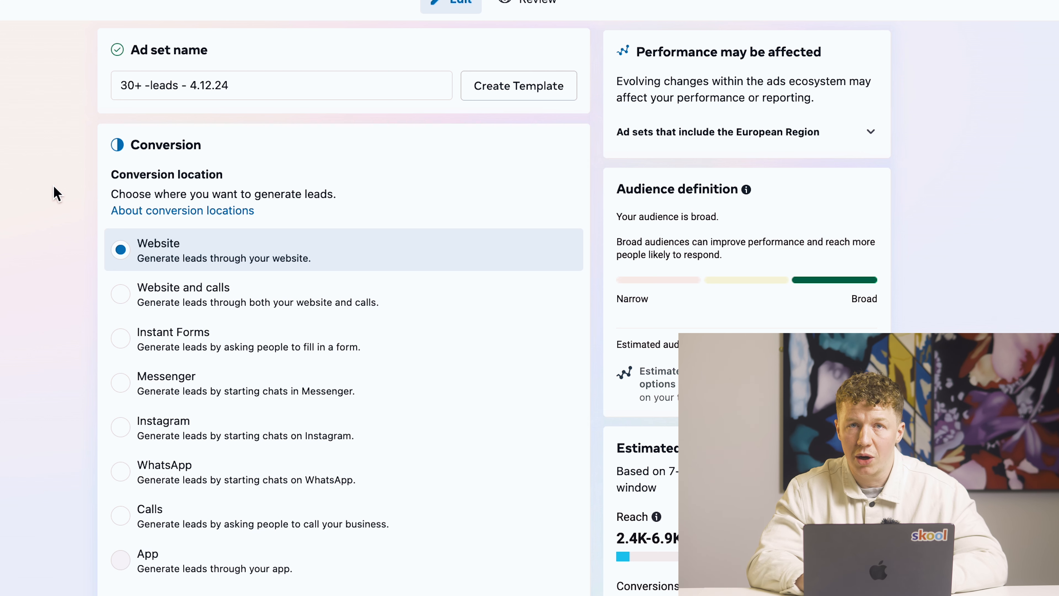
Step: Add the missing space so the ad set name reads '30+ - leads - 4.12.24'
click(150, 86)
click(23, 175)
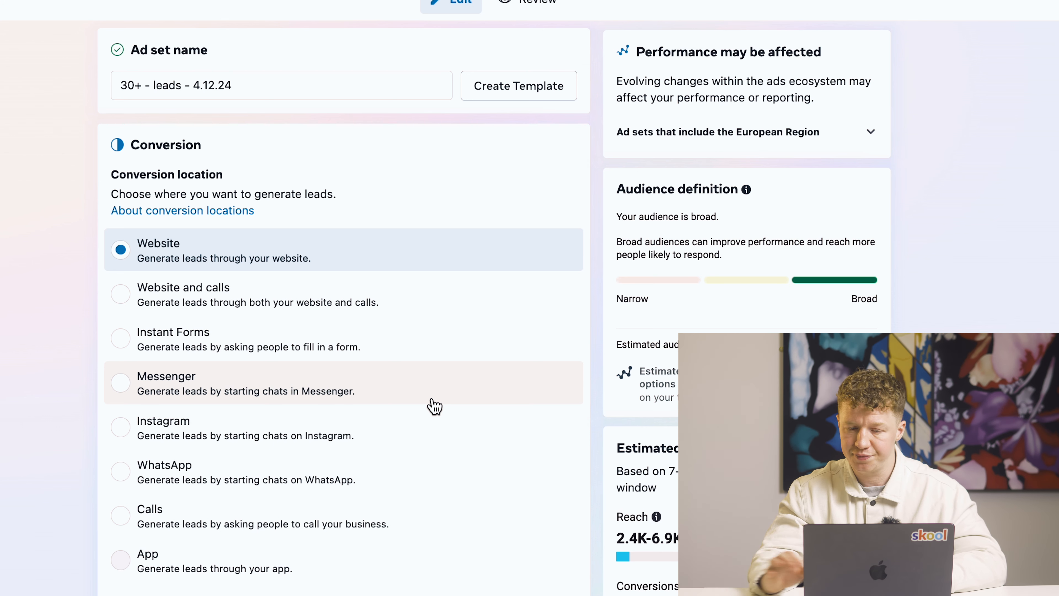
scroll(355, 351, down, 2)
scroll(316, 187, up, 2)
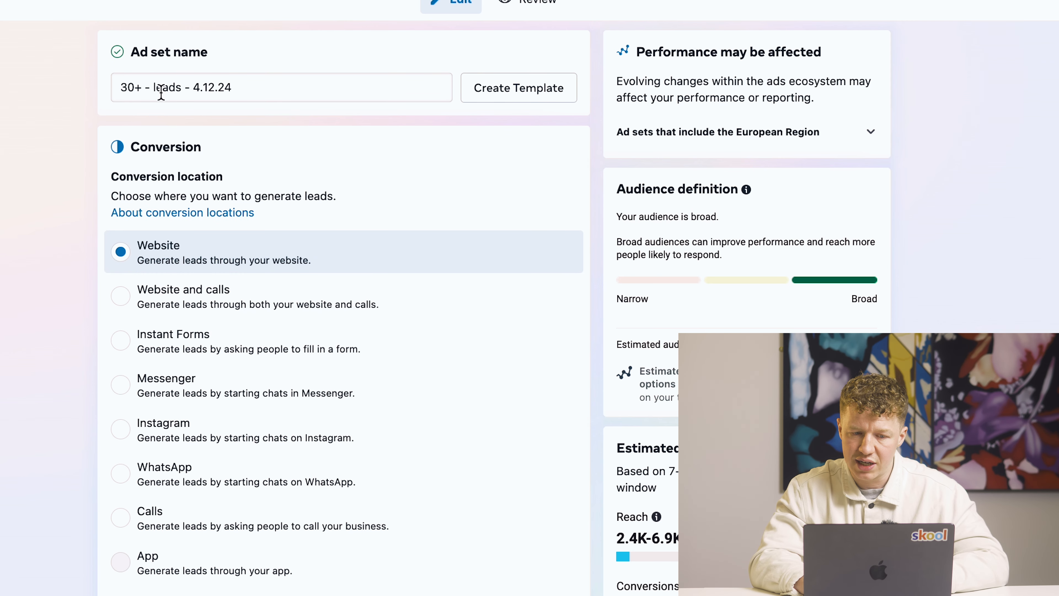
scroll(250, 159, down, 3)
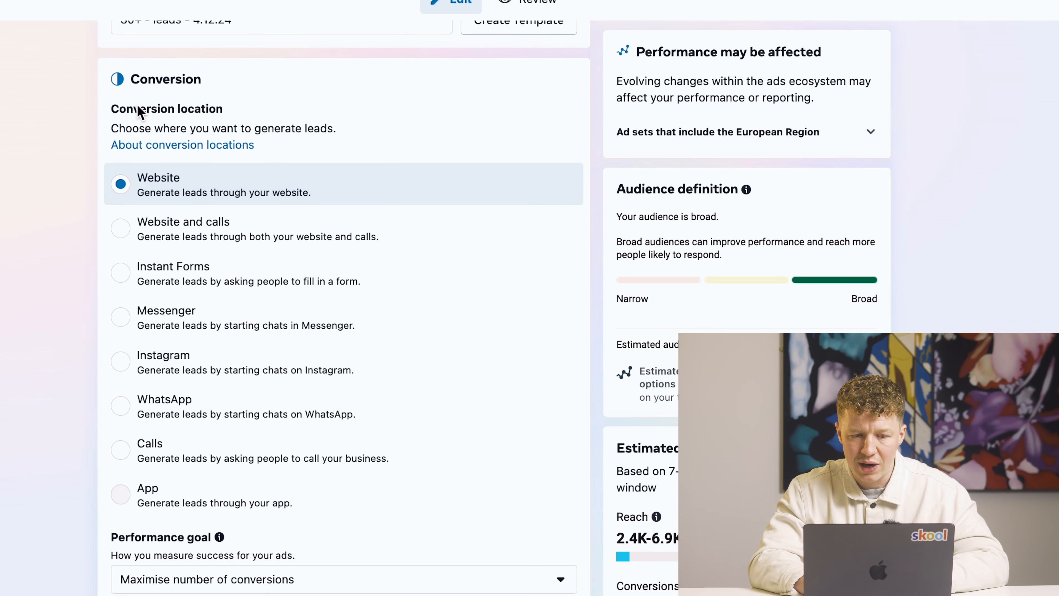
scroll(237, 217, down, 1)
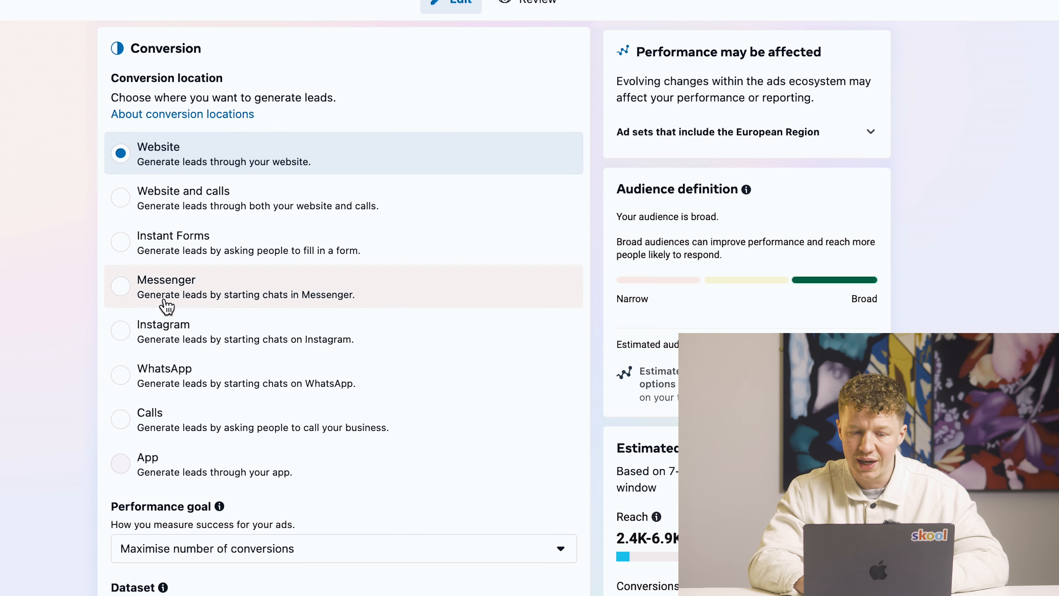
scroll(196, 250, up, 1)
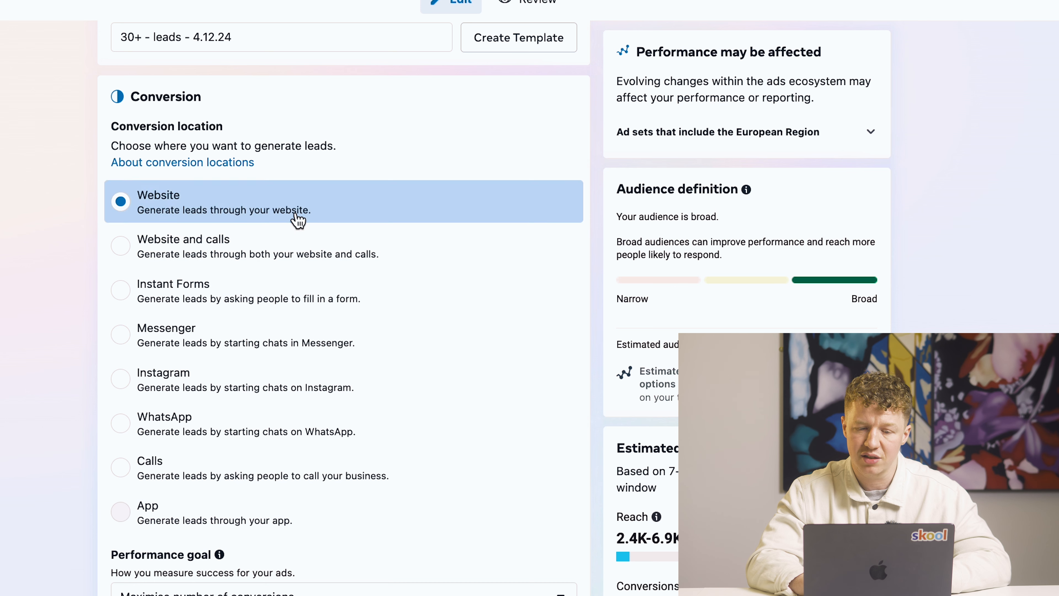
Step: Switch the conversion location from Website to Instant Forms and review the settings below
click(234, 302)
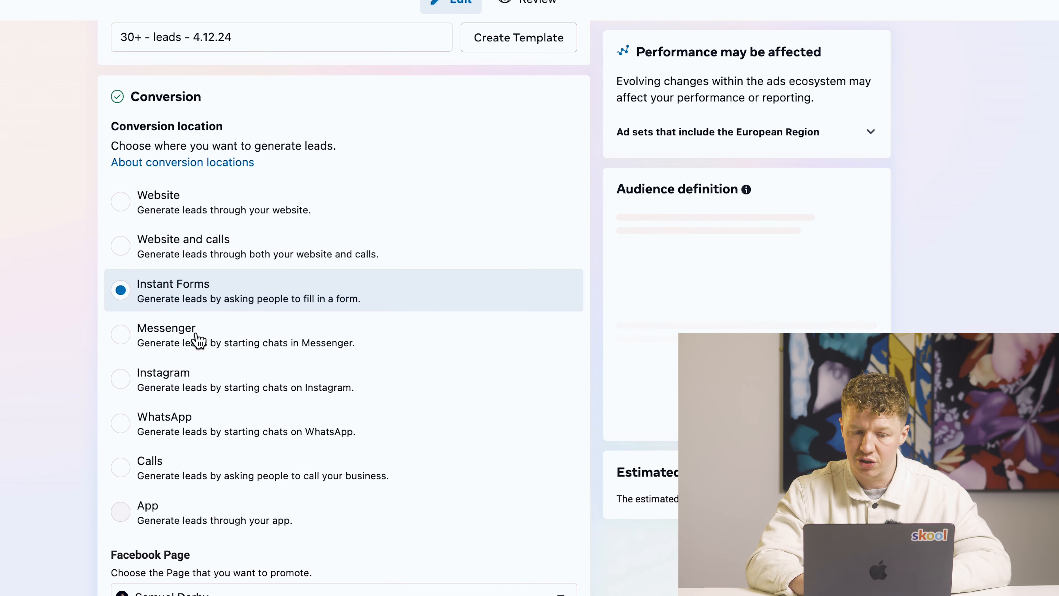
scroll(215, 320, down, 1)
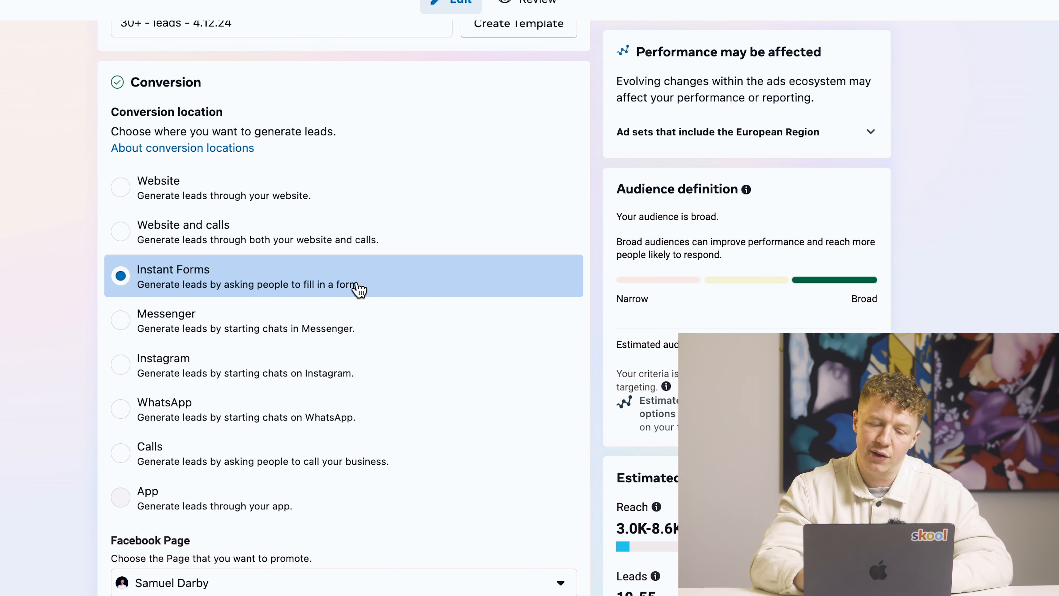
scroll(282, 292, down, 1)
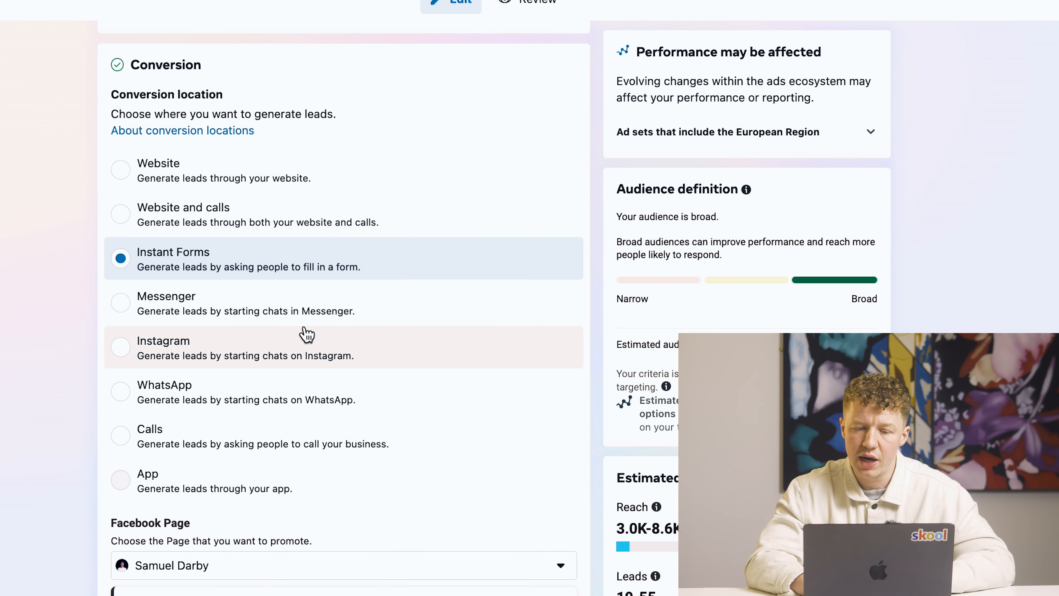
scroll(303, 325, down, 2)
scroll(303, 321, up, 4)
scroll(306, 316, down, 1)
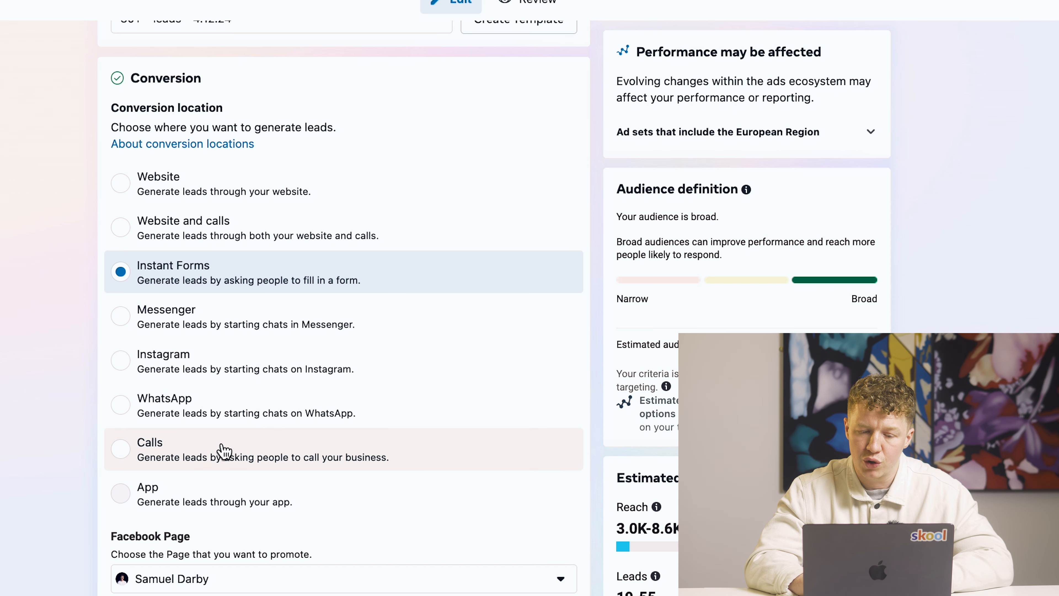
scroll(443, 261, down, 2)
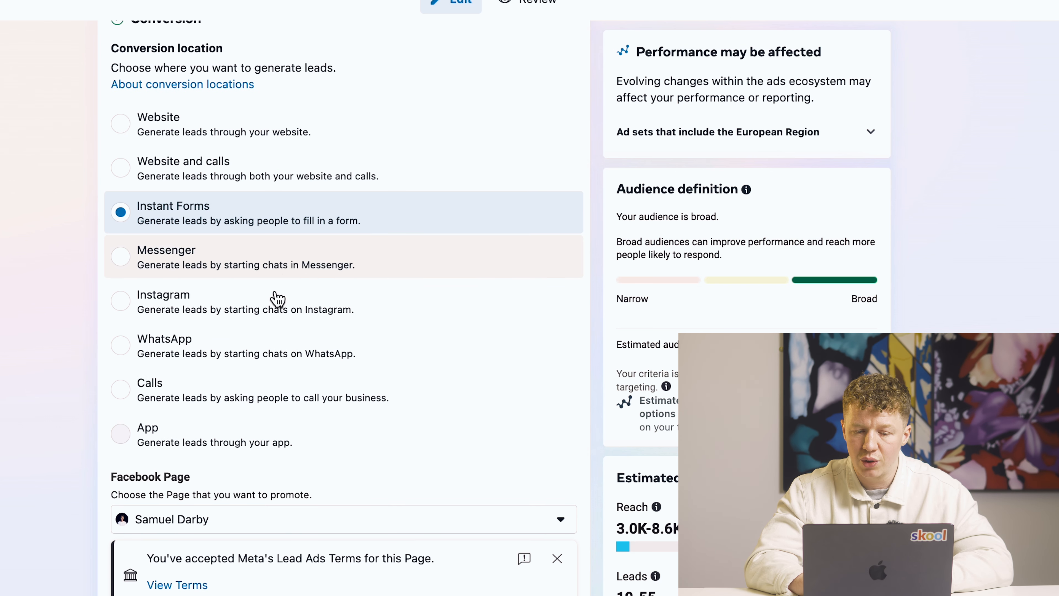
scroll(319, 386, down, 2)
scroll(315, 259, up, 1)
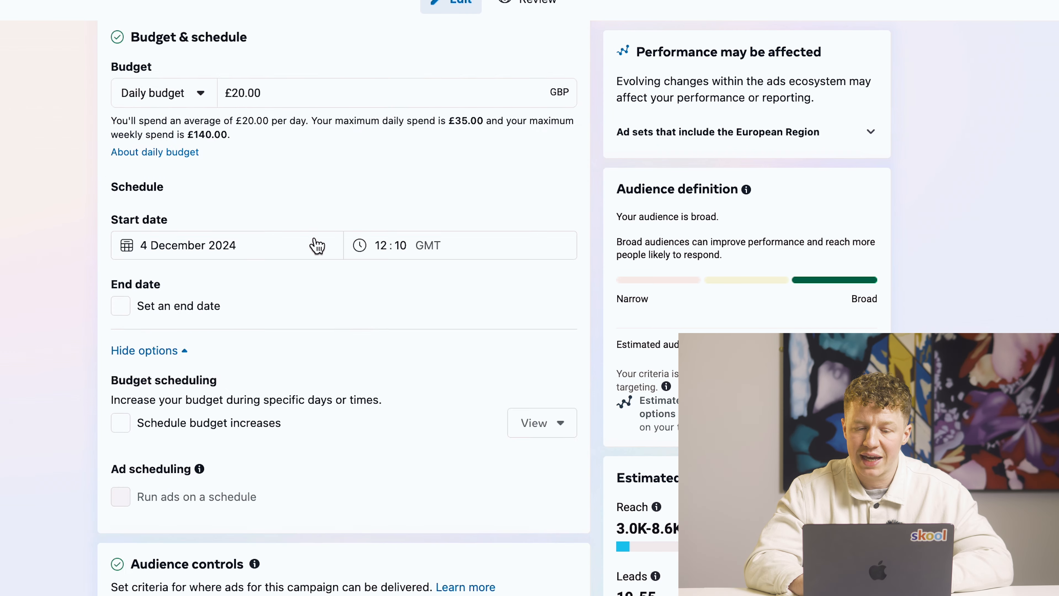
scroll(314, 243, down, 10)
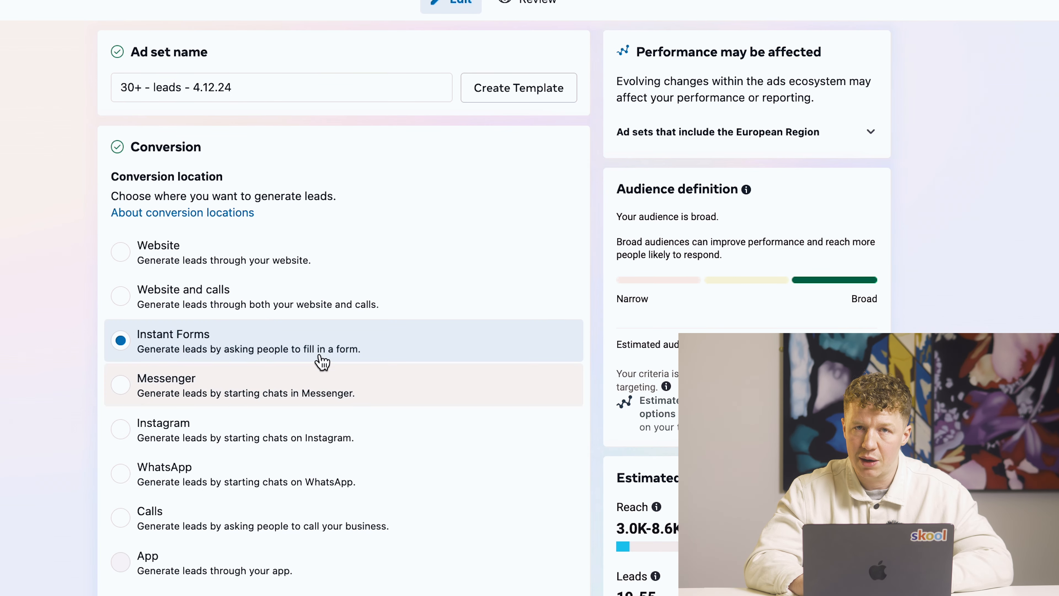
scroll(371, 236, down, 2)
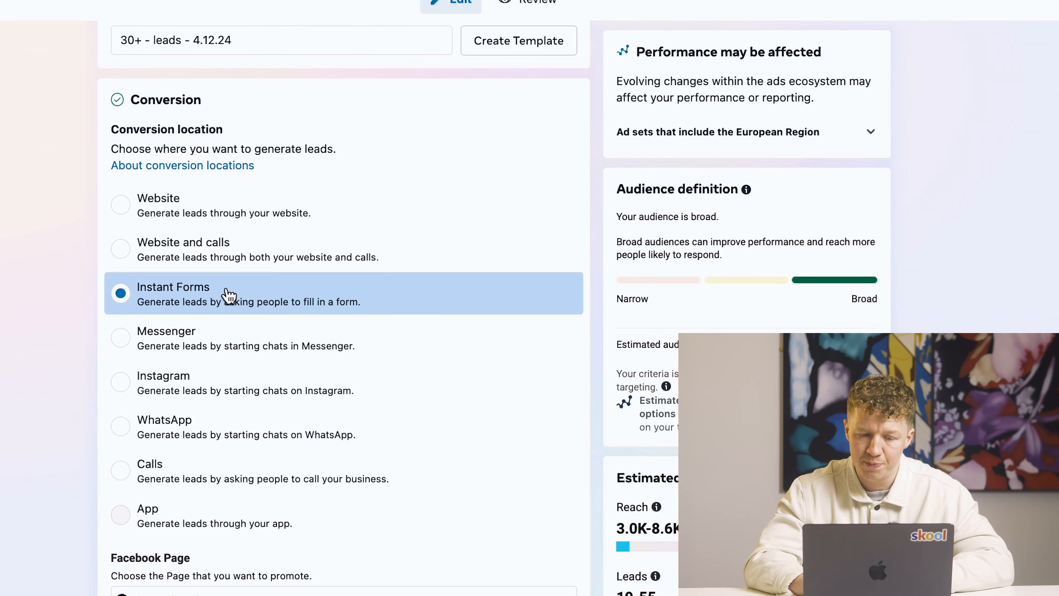
scroll(123, 246, down, 1)
scroll(287, 295, down, 5)
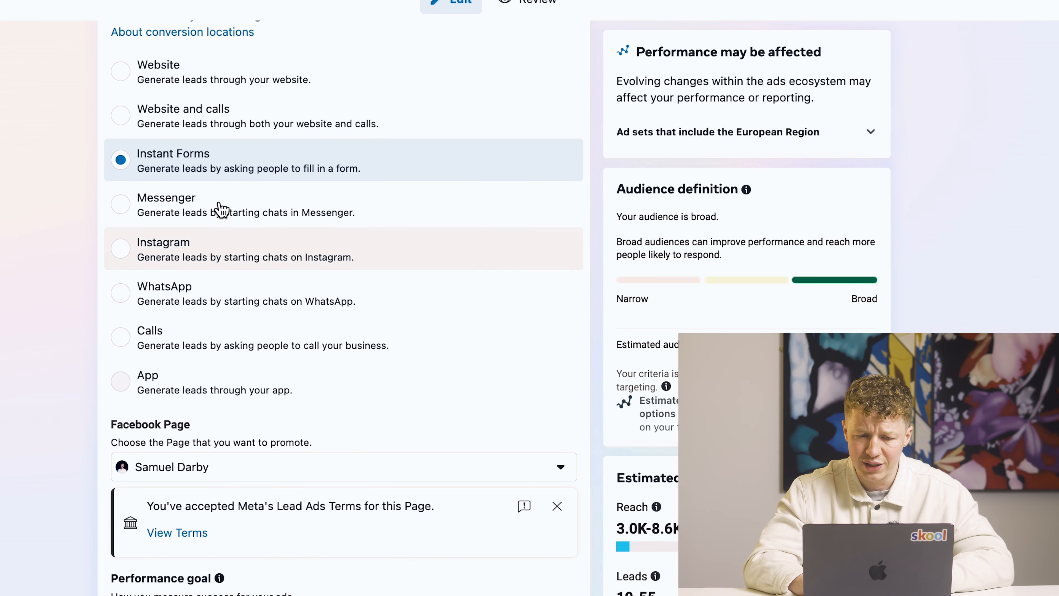
scroll(254, 199, down, 5)
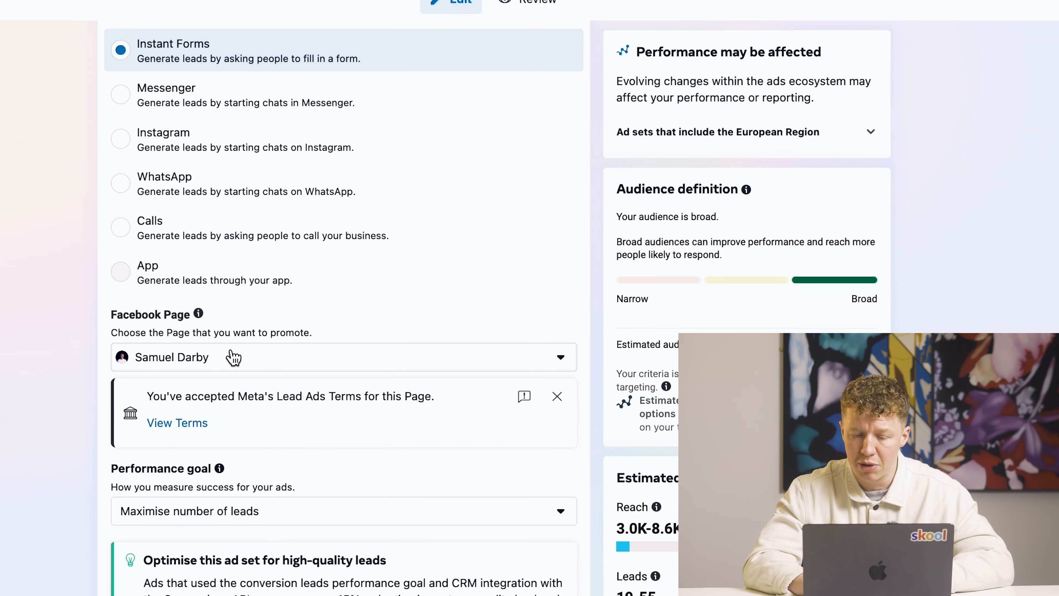
click(259, 362)
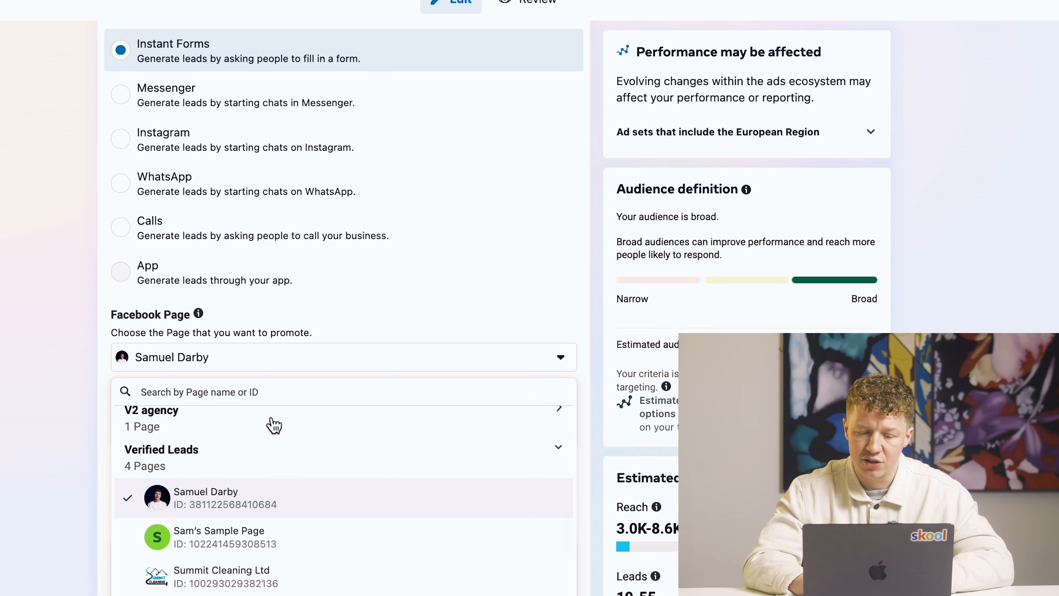
scroll(272, 425, down, 3)
scroll(272, 426, up, 4)
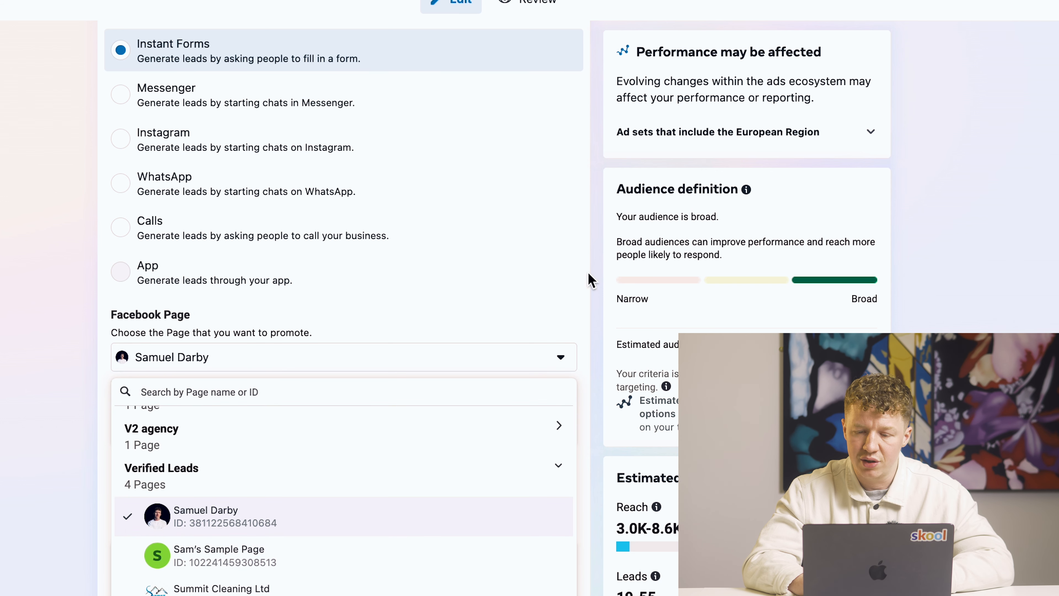
click(972, 269)
scroll(276, 375, down, 2)
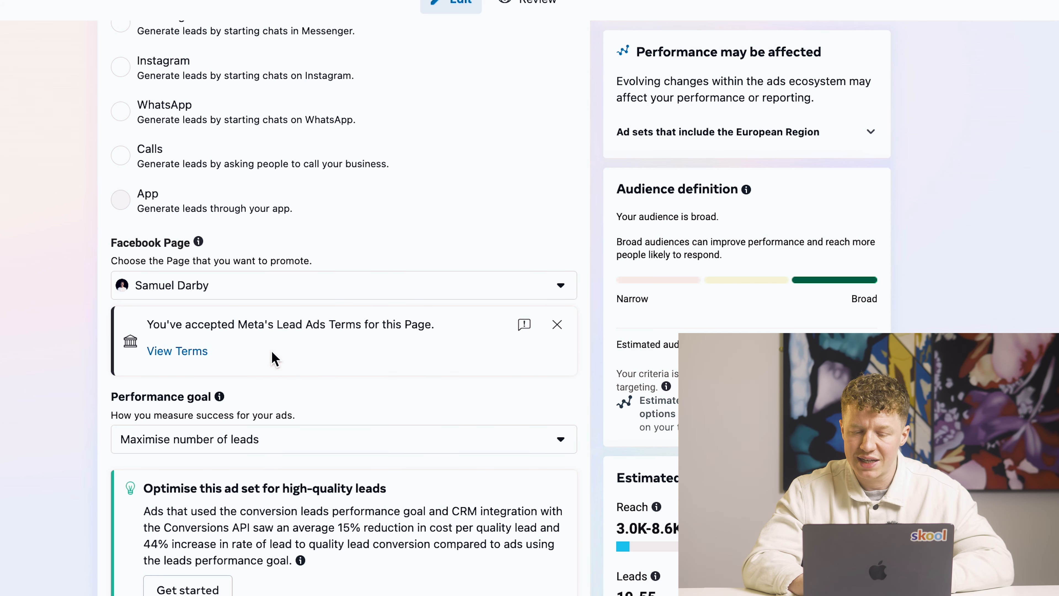
scroll(272, 324, down, 1)
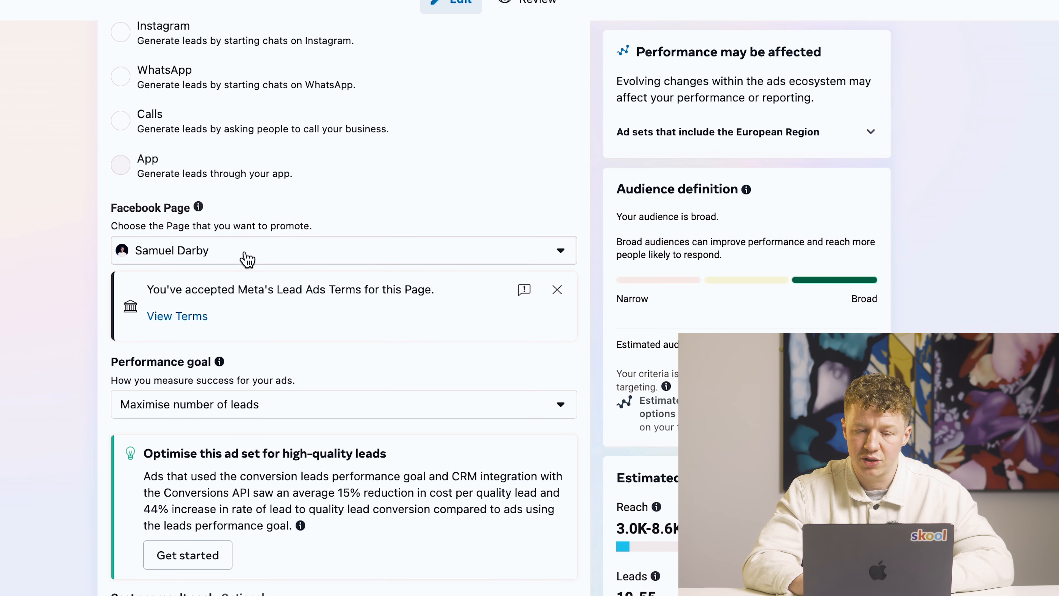
click(245, 254)
click(1026, 299)
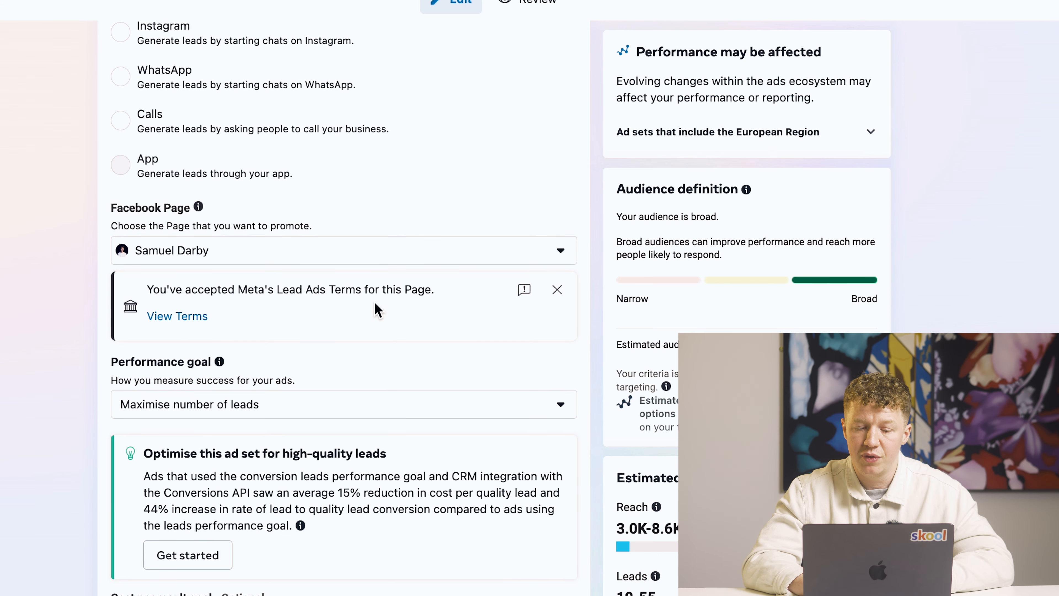
scroll(343, 296, down, 3)
scroll(304, 398, down, 2)
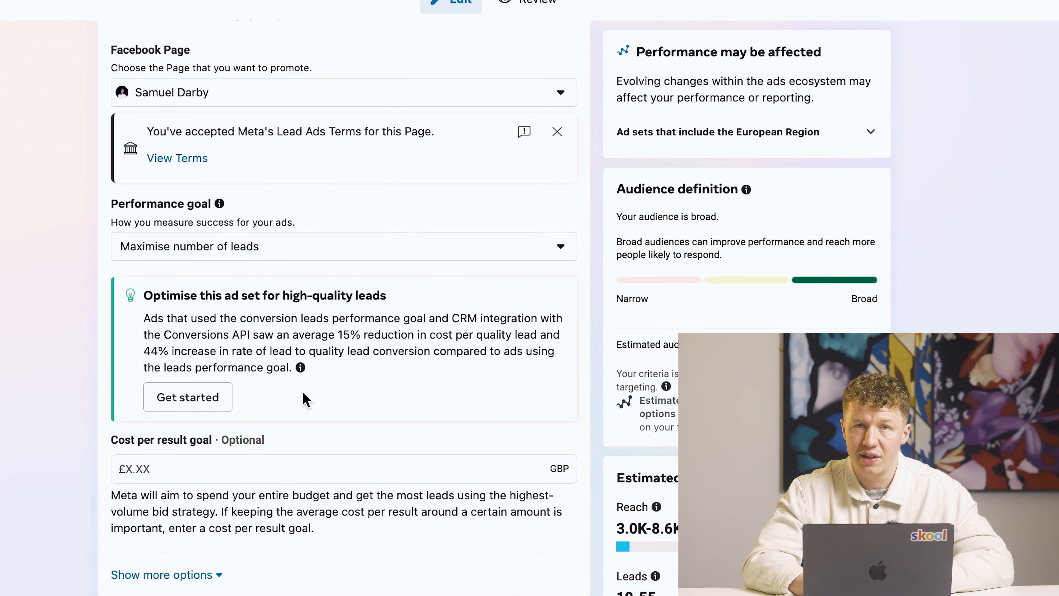
scroll(301, 400, up, 1)
mouse_move(298, 409)
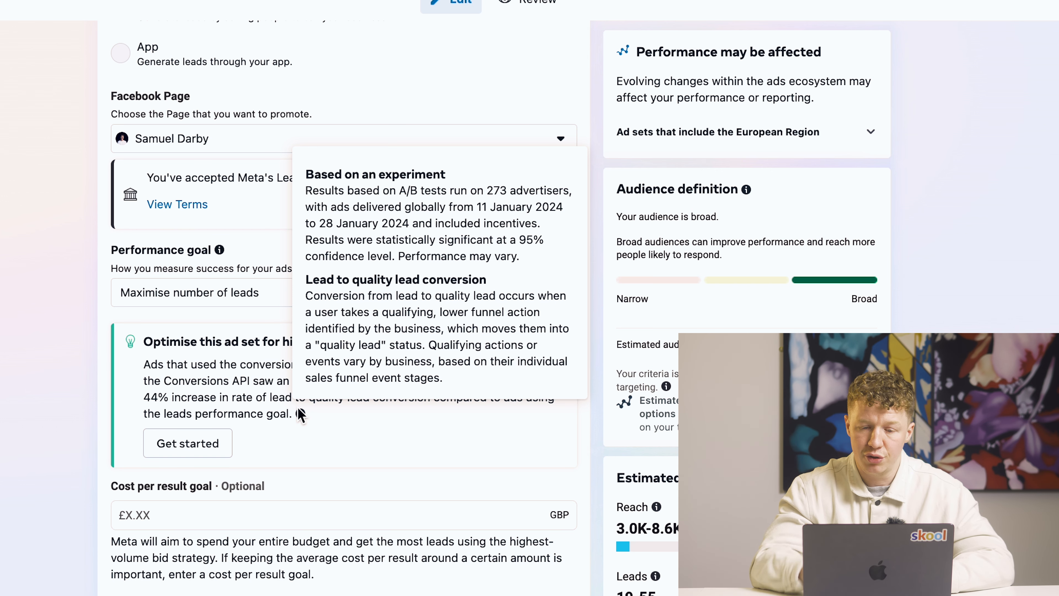
scroll(164, 386, down, 2)
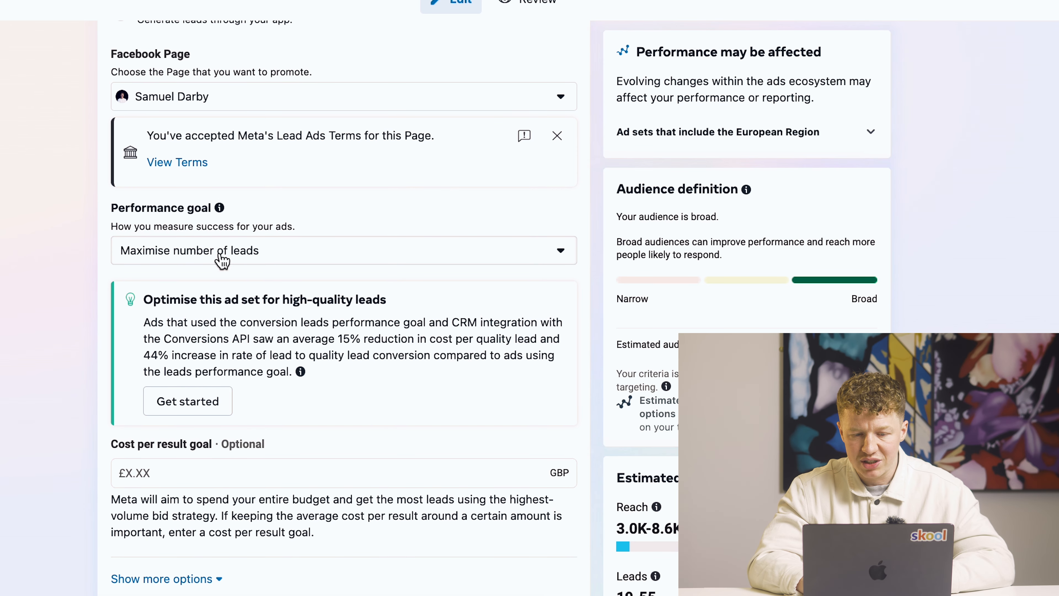
click(186, 258)
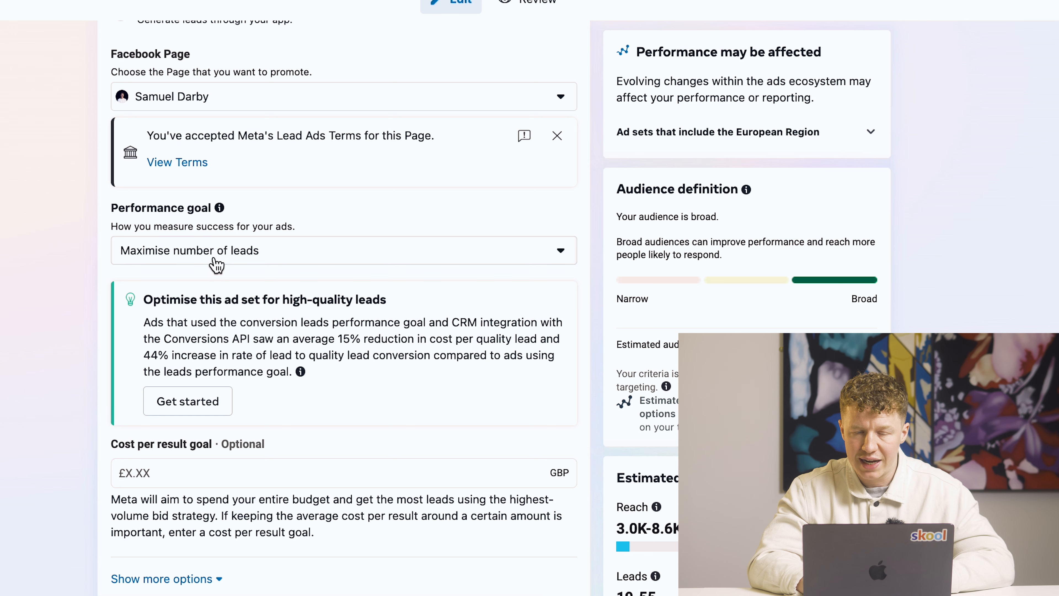
scroll(234, 275, down, 2)
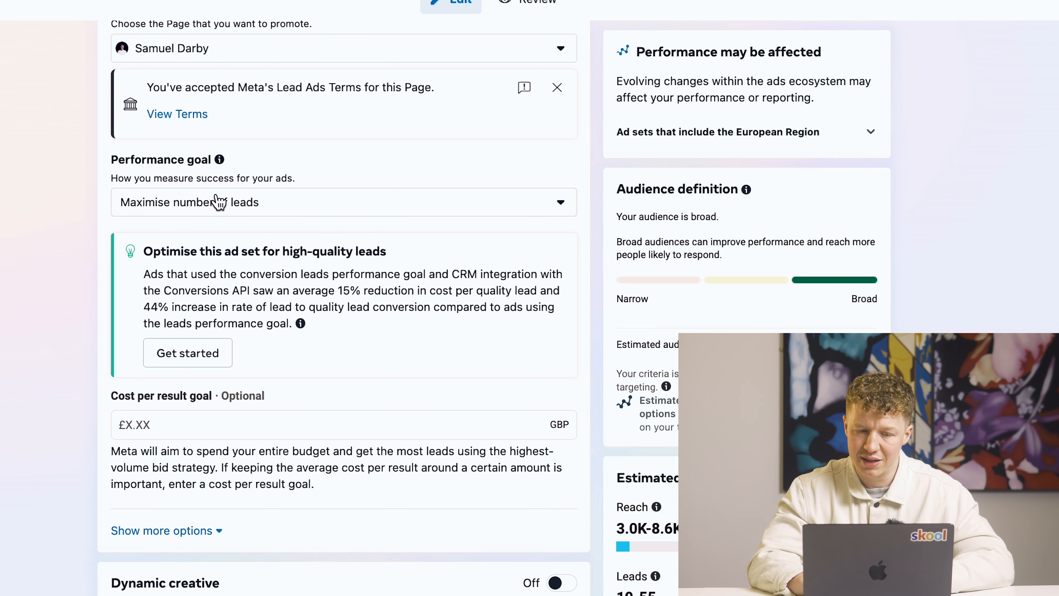
scroll(234, 254, down, 3)
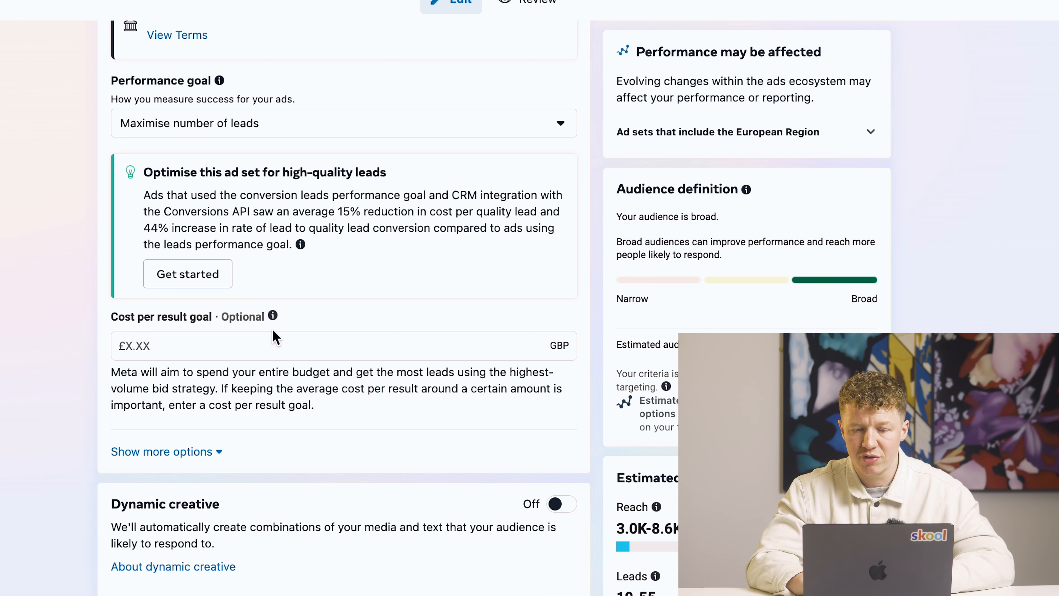
Step: Leave the optional cost per result goal blank
scroll(284, 288, down, 2)
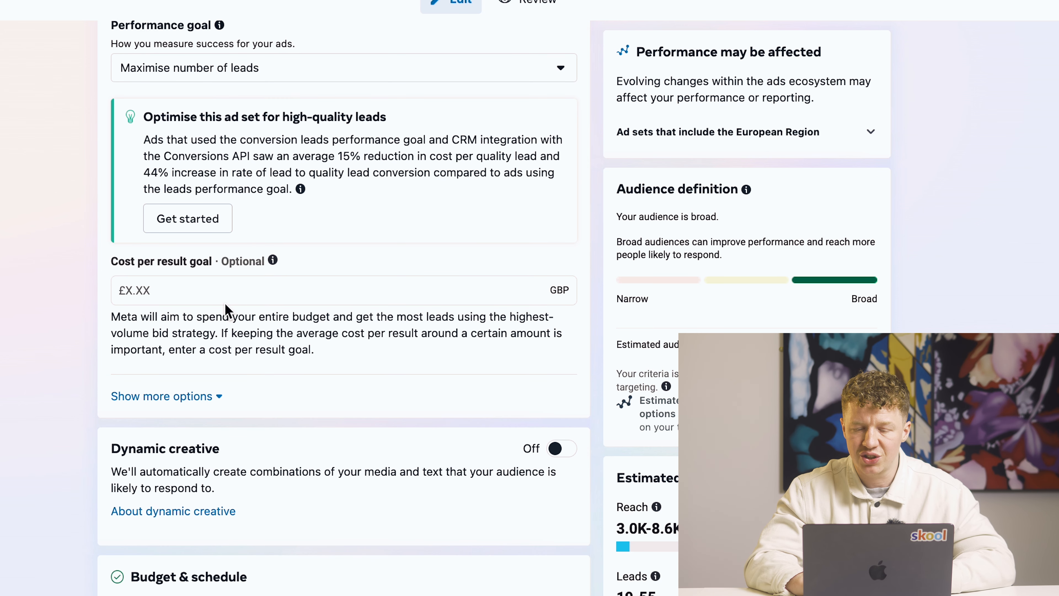
click(201, 290)
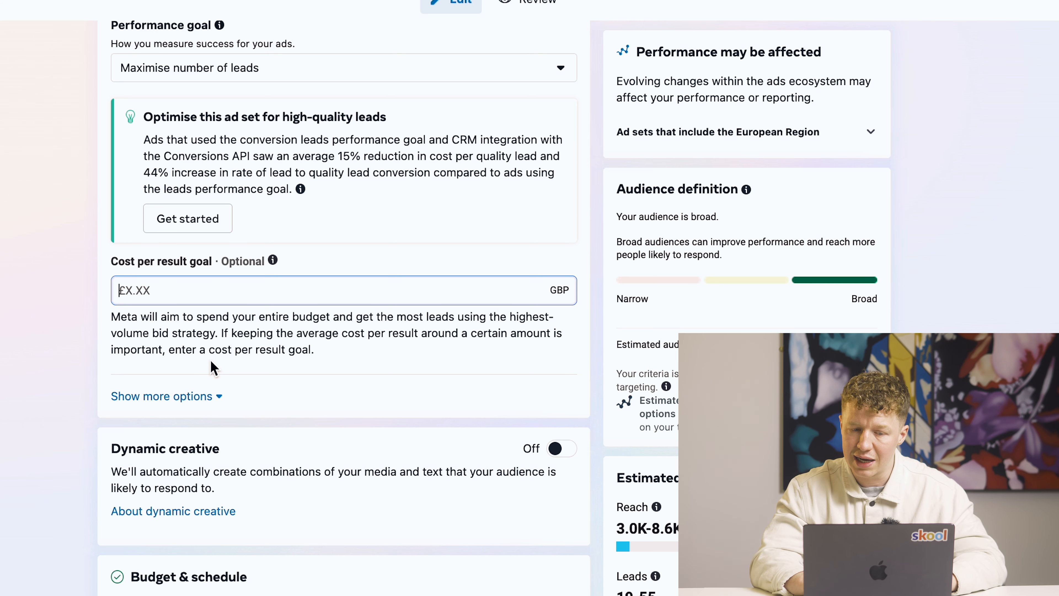
click(72, 312)
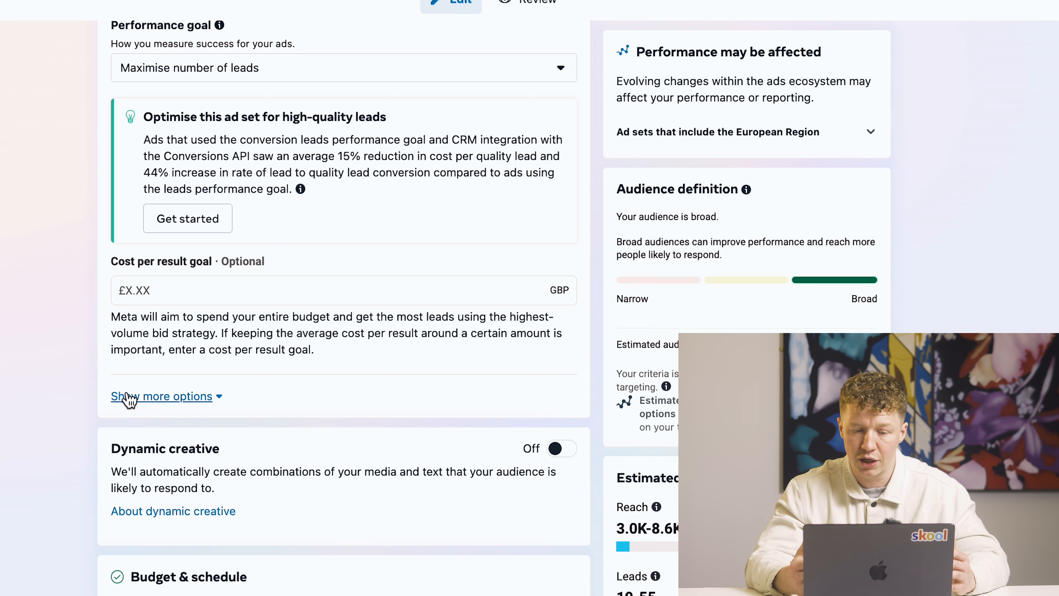
Step: Show more delivery options, confirming Delivery type is Standard
scroll(109, 432, down, 3)
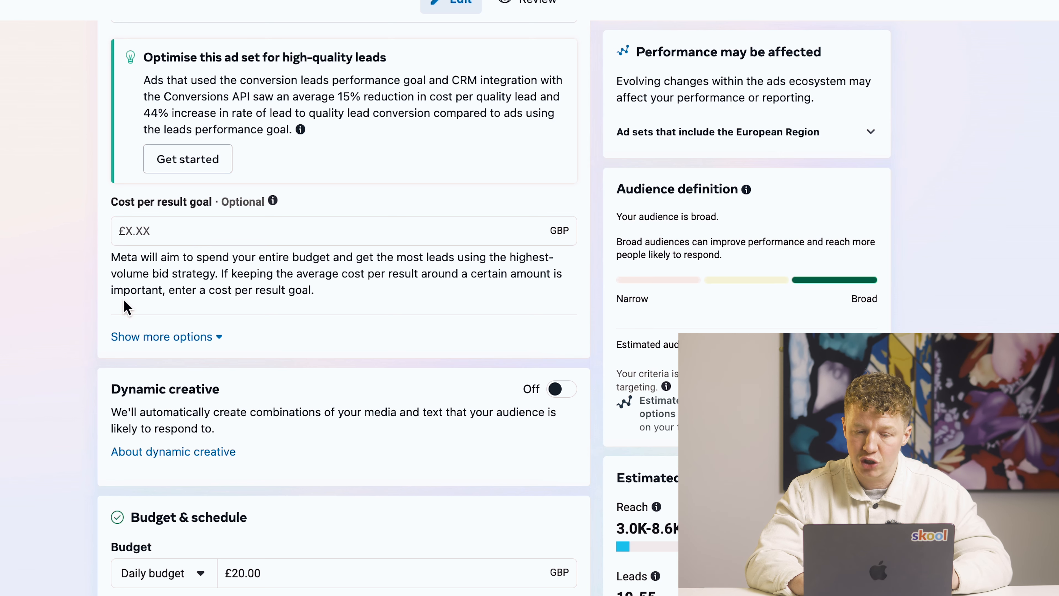
scroll(125, 307, down, 1)
click(217, 309)
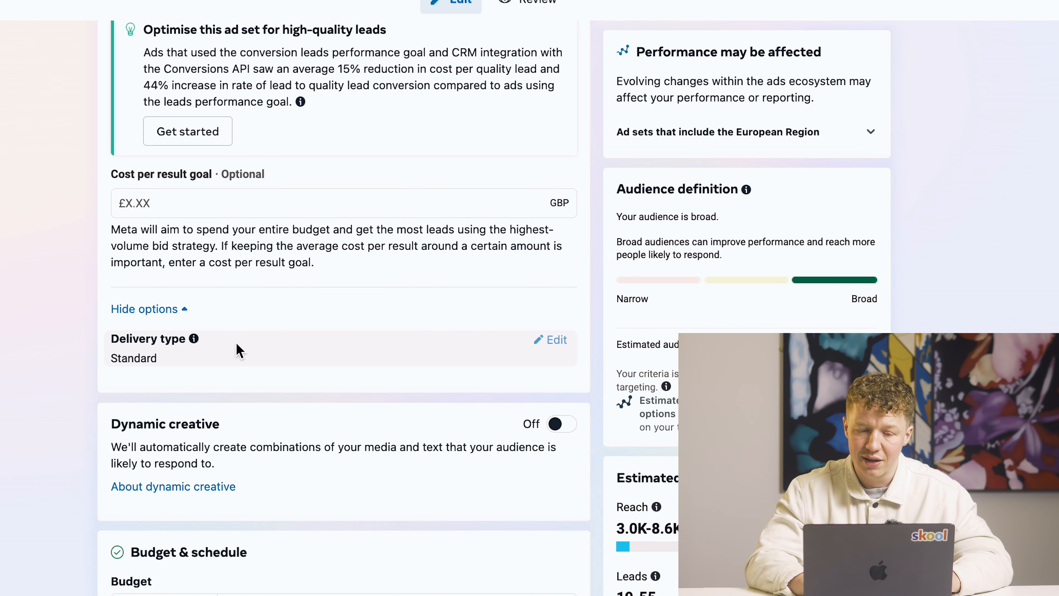
scroll(110, 396, down, 4)
scroll(134, 356, up, 2)
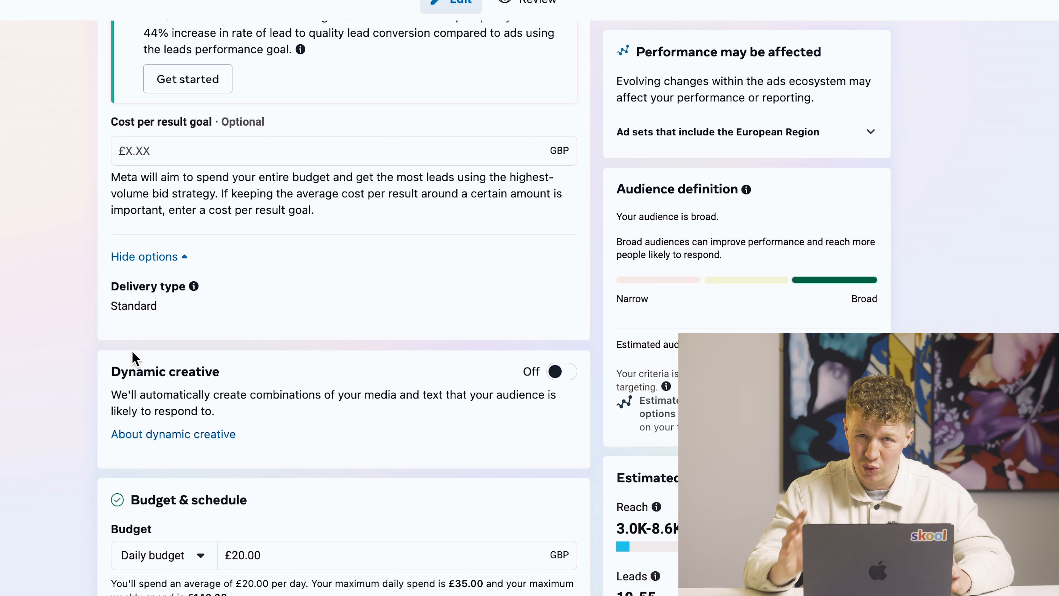
scroll(158, 350, down, 3)
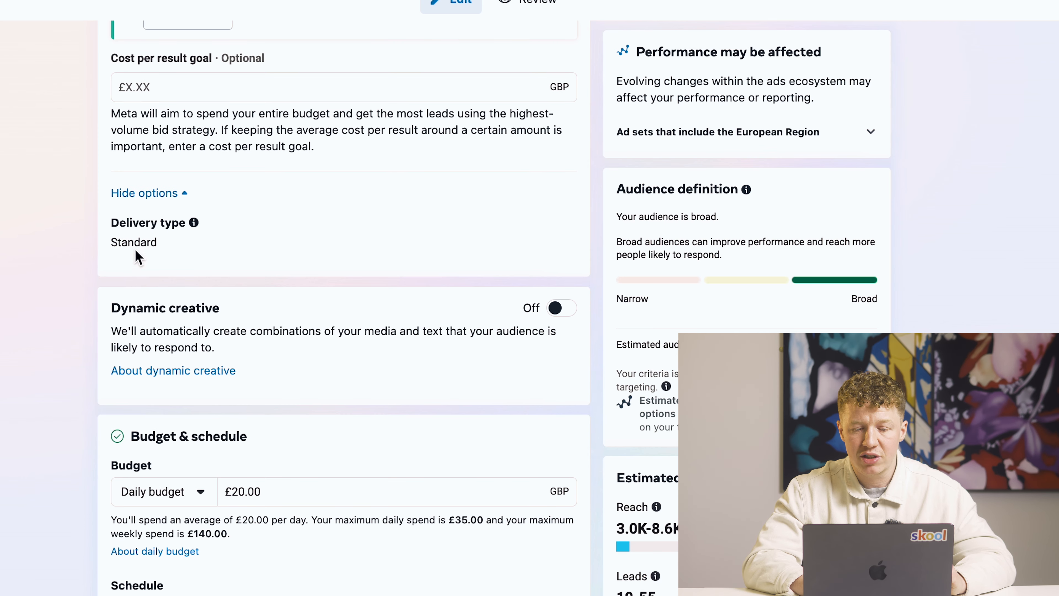
scroll(235, 279, down, 2)
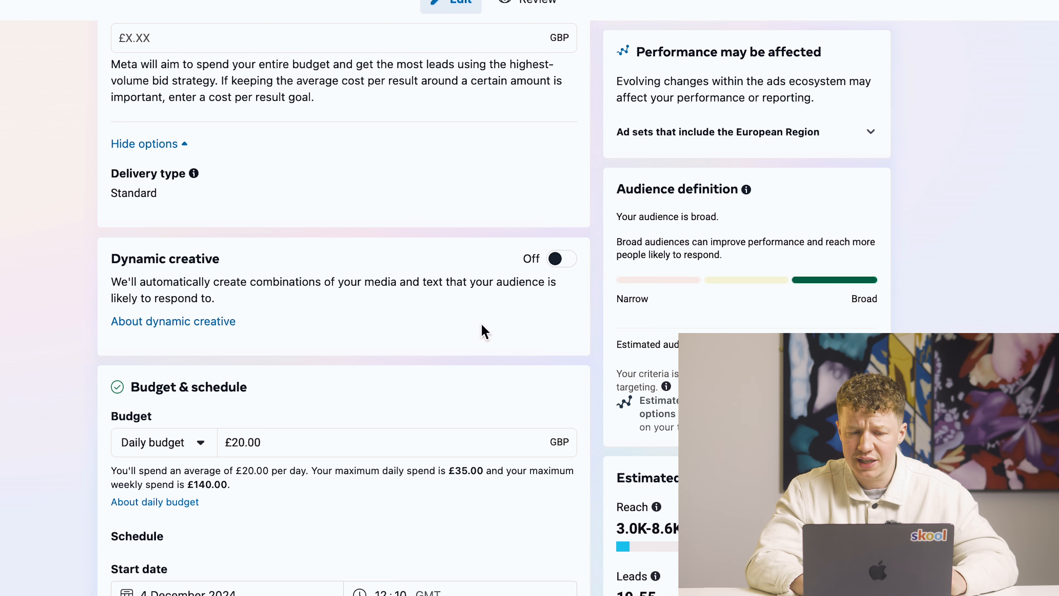
Step: Keep Dynamic creative switched off after viewing its explanation
click(558, 259)
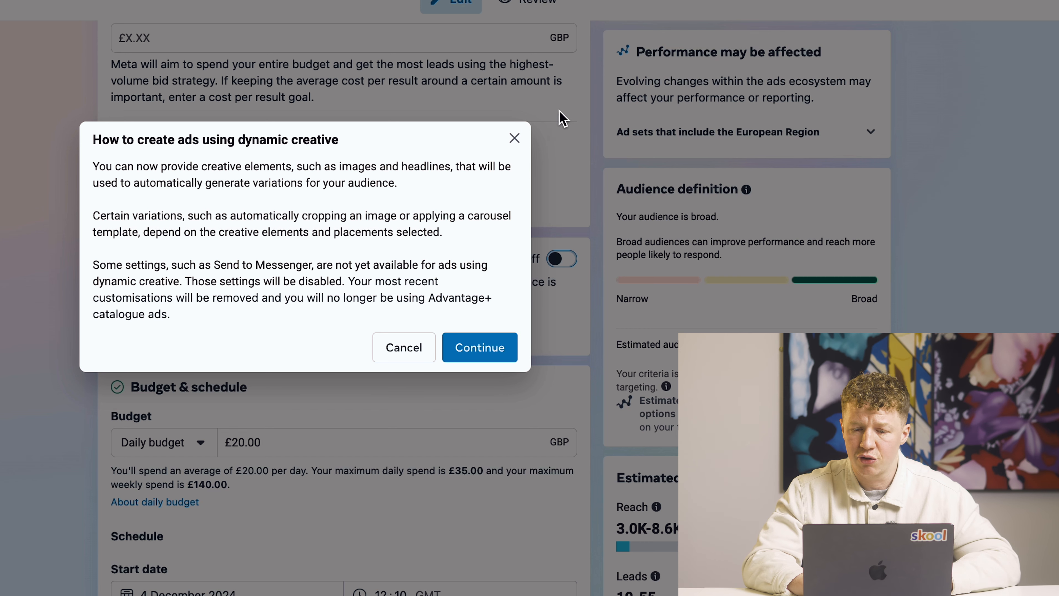
click(516, 137)
scroll(374, 294, down, 3)
scroll(419, 417, down, 2)
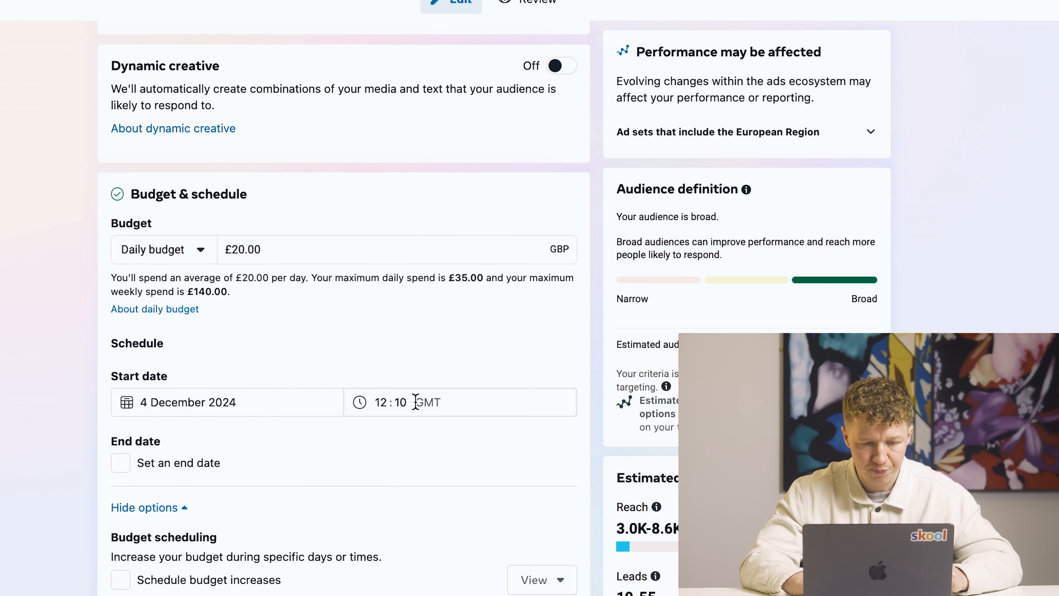
Step: Open the budget type dropdown to choose between daily and lifetime budget
scroll(416, 404, down, 3)
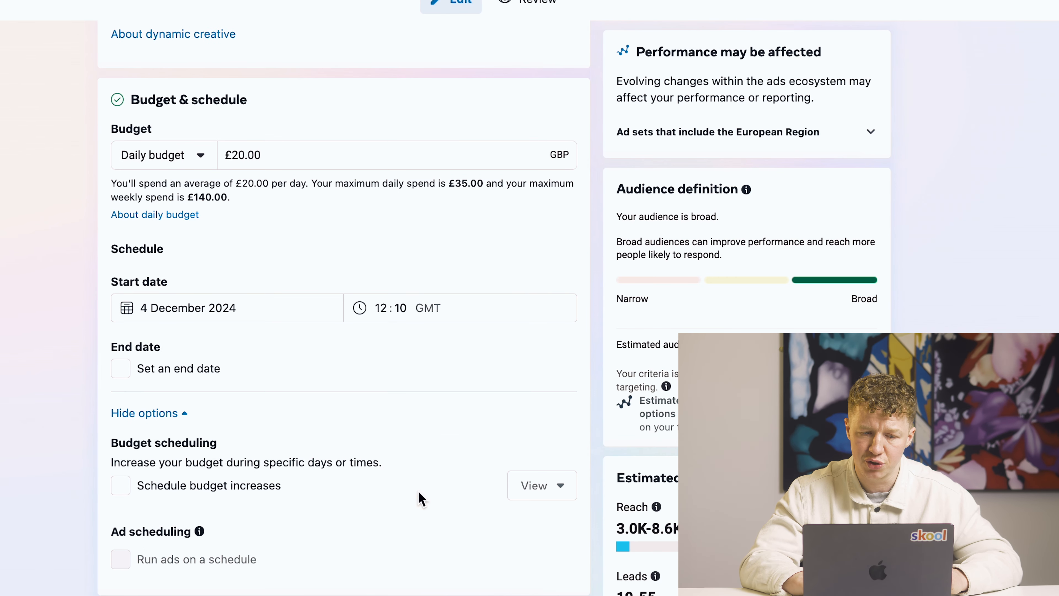
scroll(295, 415, down, 1)
click(179, 109)
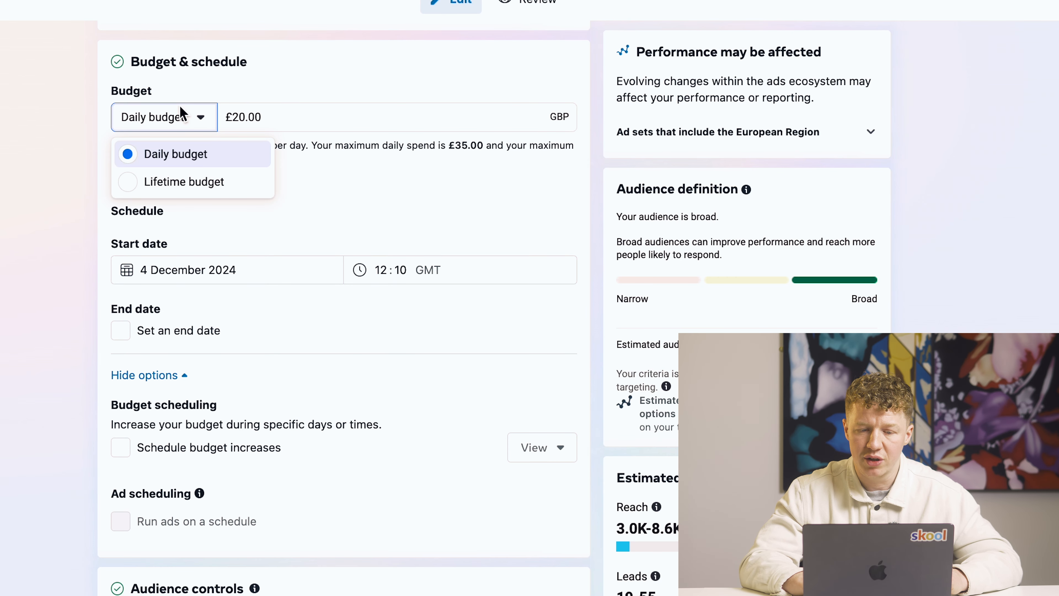
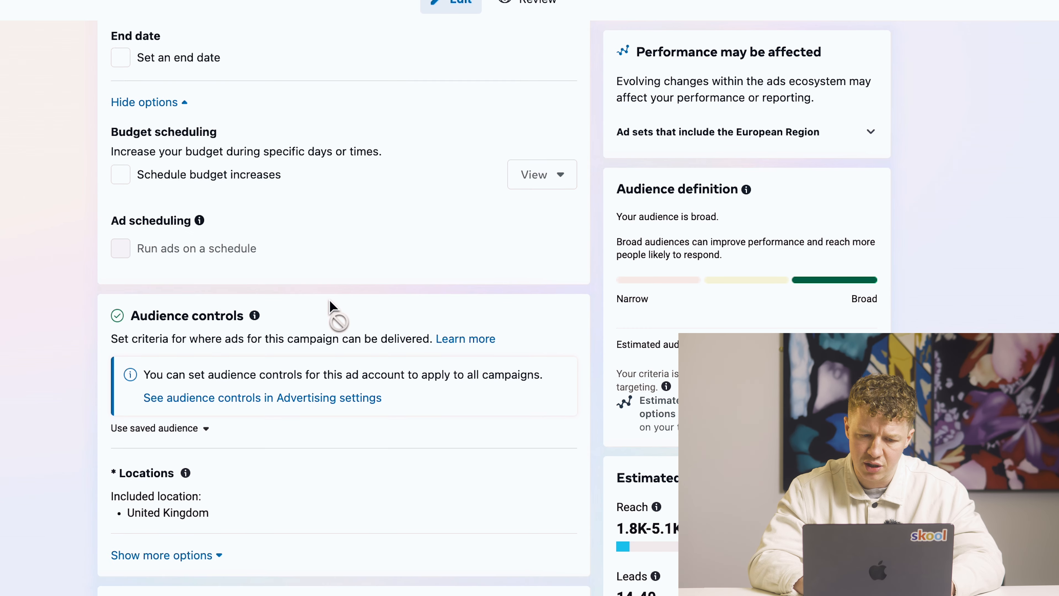
scroll(239, 258, down, 3)
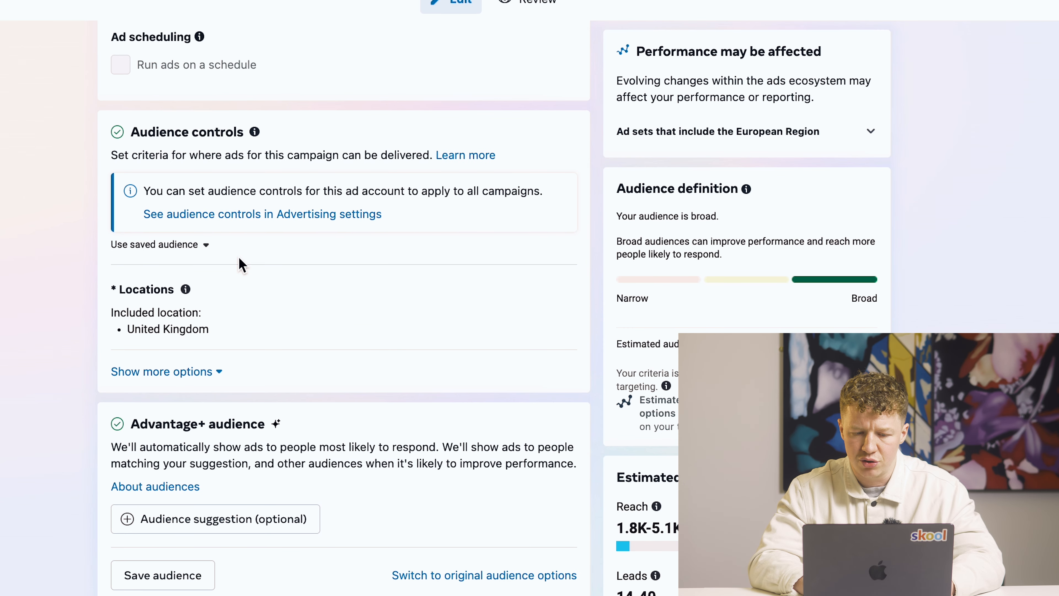
triple_click(160, 89)
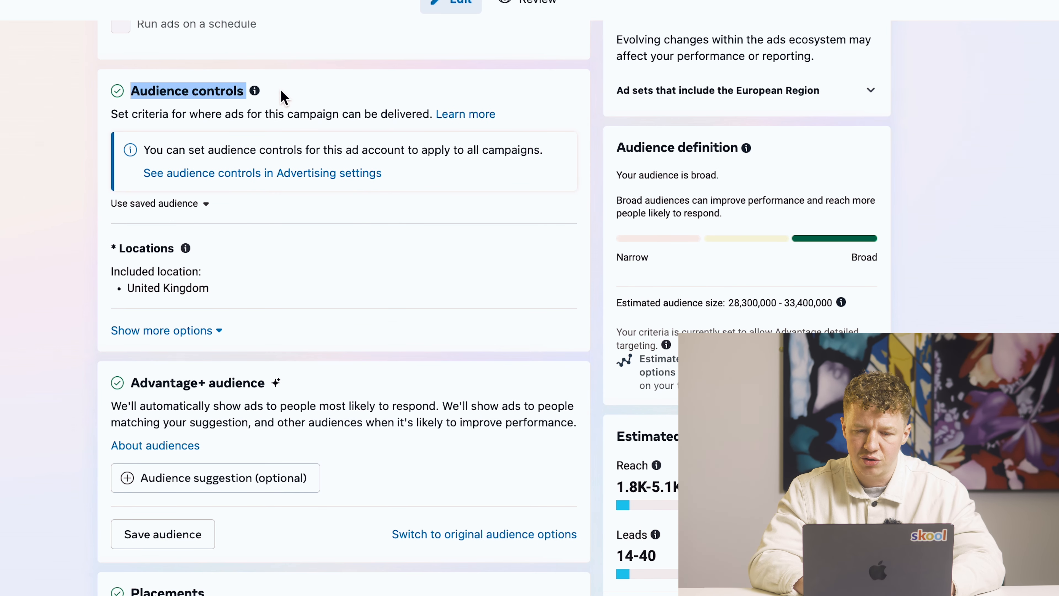
click(329, 92)
scroll(235, 295, down, 2)
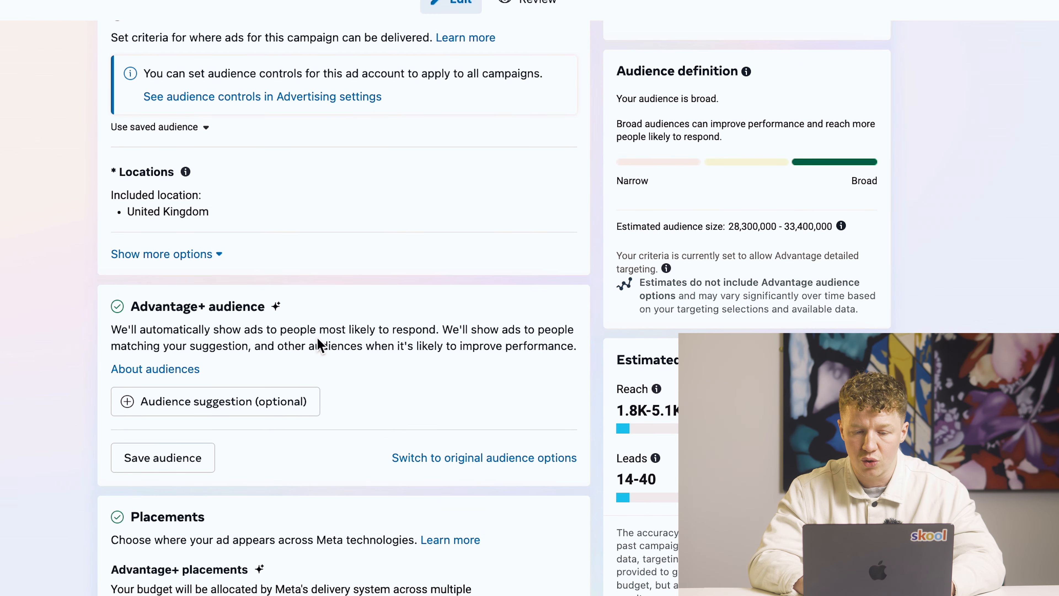
scroll(309, 354, up, 4)
scroll(371, 376, up, 1)
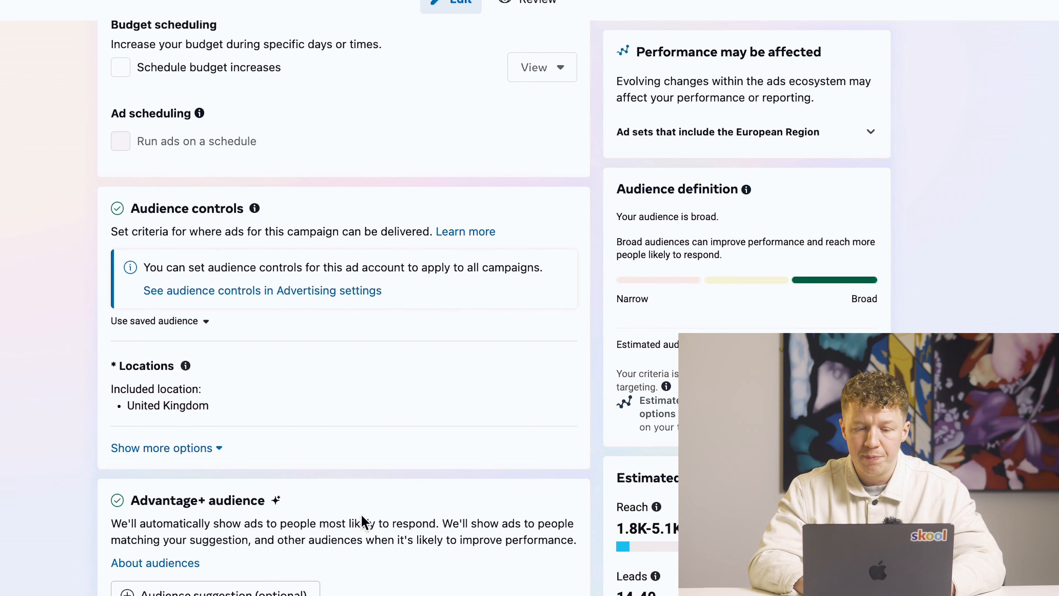
scroll(366, 390, down, 3)
scroll(374, 405, down, 1)
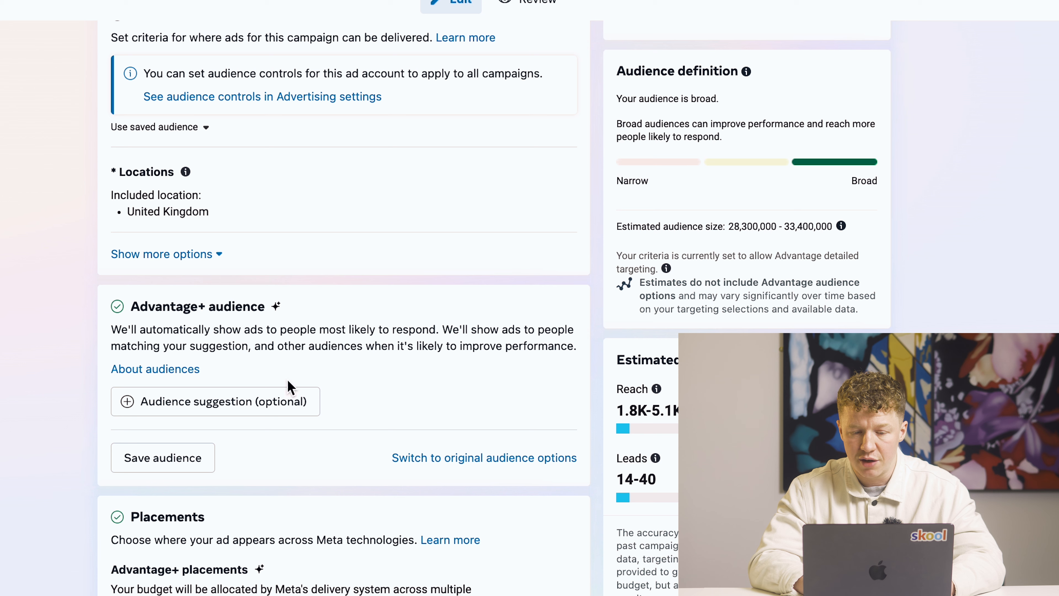
triple_click(142, 306)
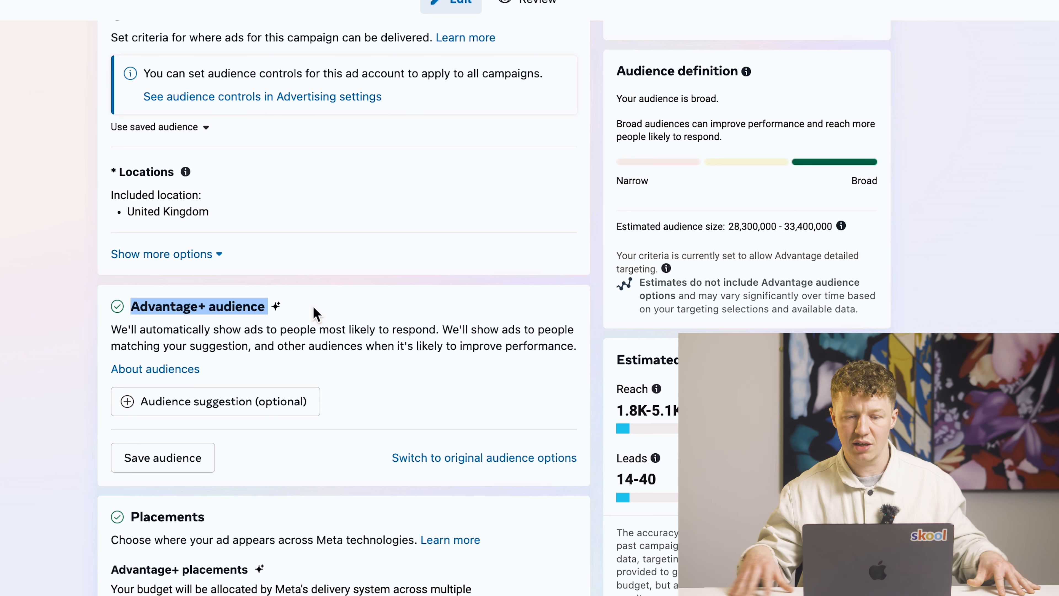
Step: Revert to original audience options, keeping United Kingdom, ages 18–65+, all genders, without custom audiences
click(461, 465)
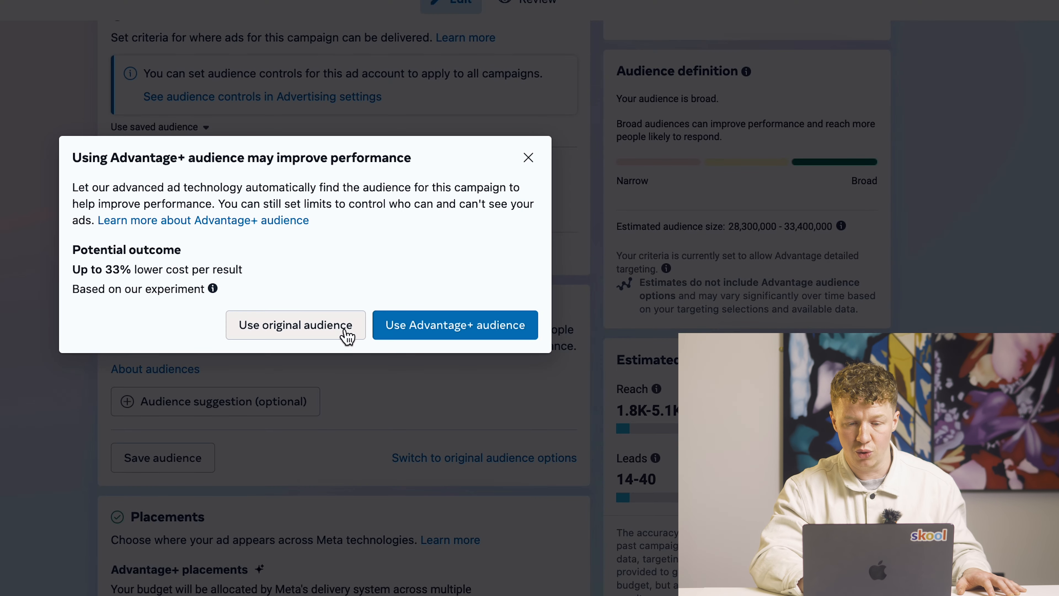
click(293, 332)
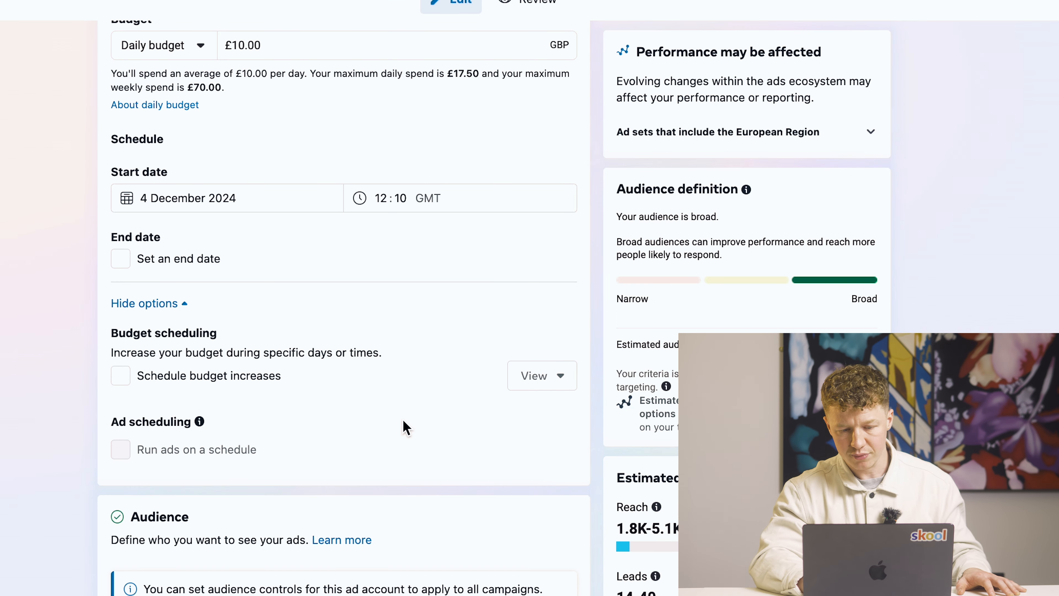
scroll(408, 381, down, 15)
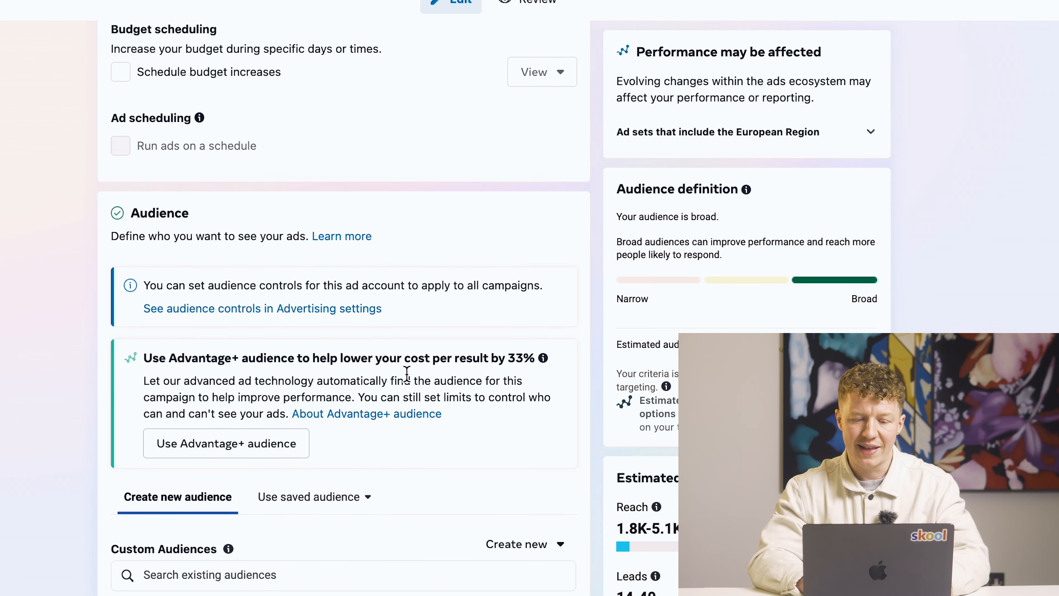
scroll(336, 346, down, 2)
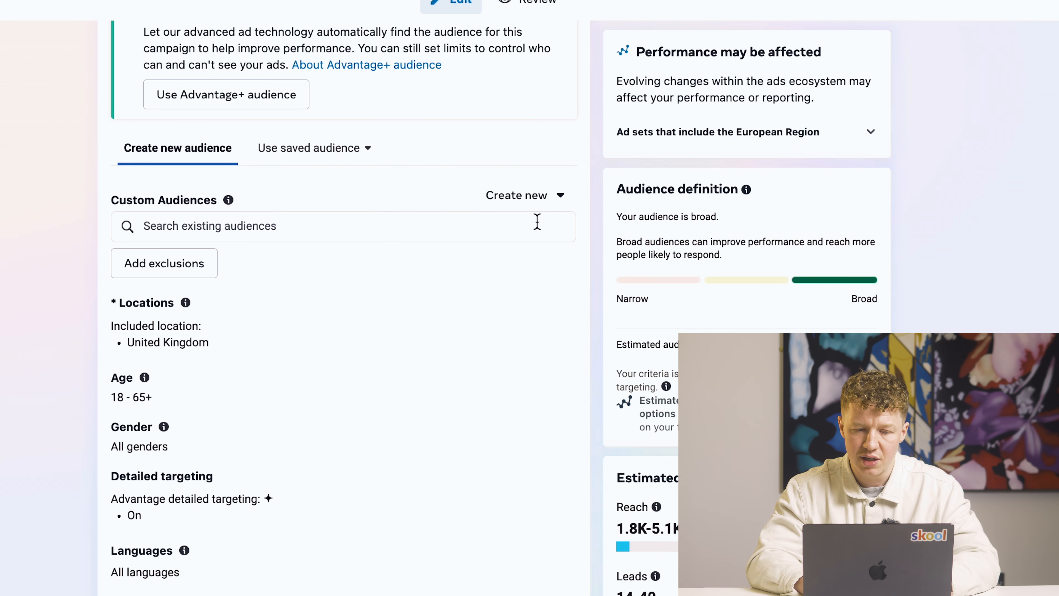
click(233, 222)
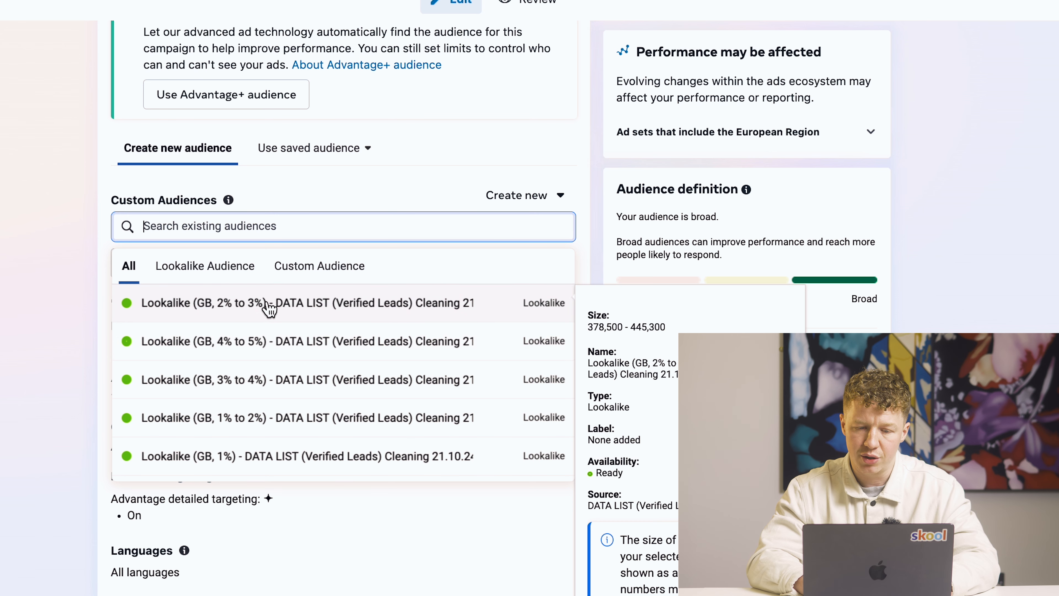
click(48, 296)
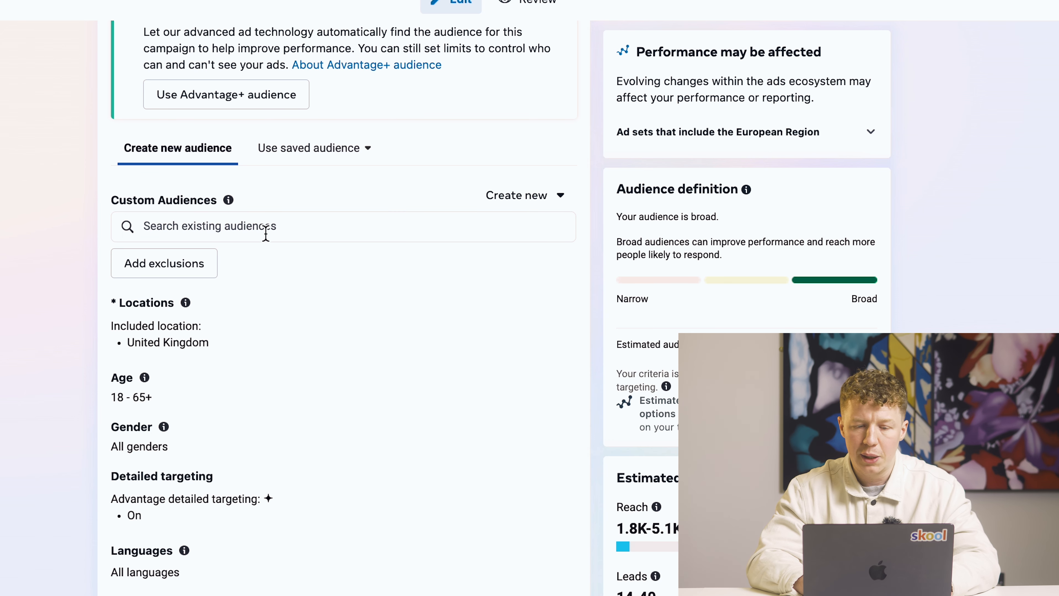
scroll(265, 234, down, 2)
Step: Search 'cambridge united', select Cambridge, Cambridgeshire, and set its radius to 20 km
click(550, 256)
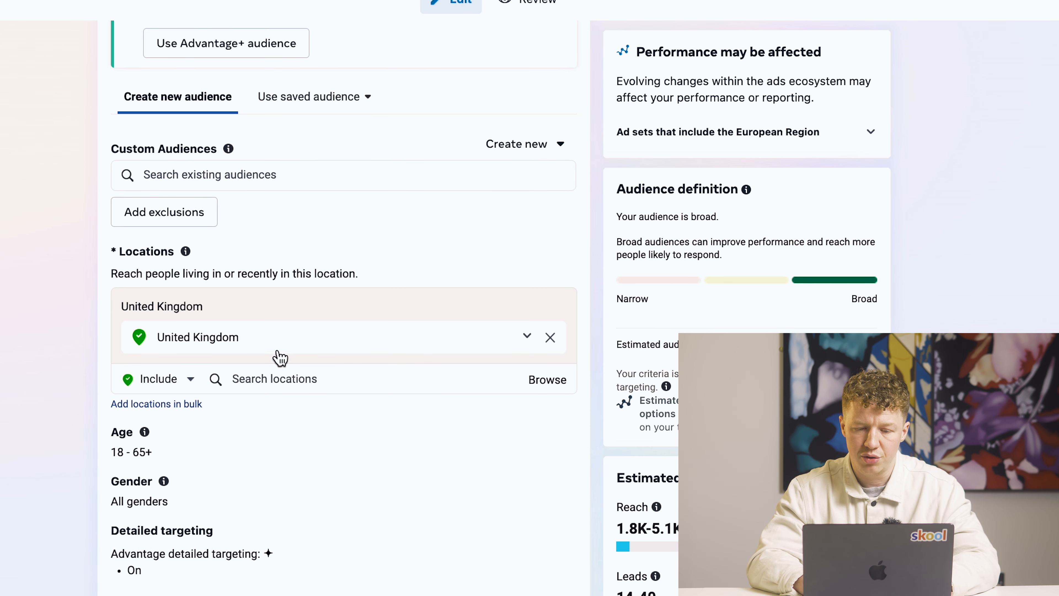
click(279, 378)
text(lo)
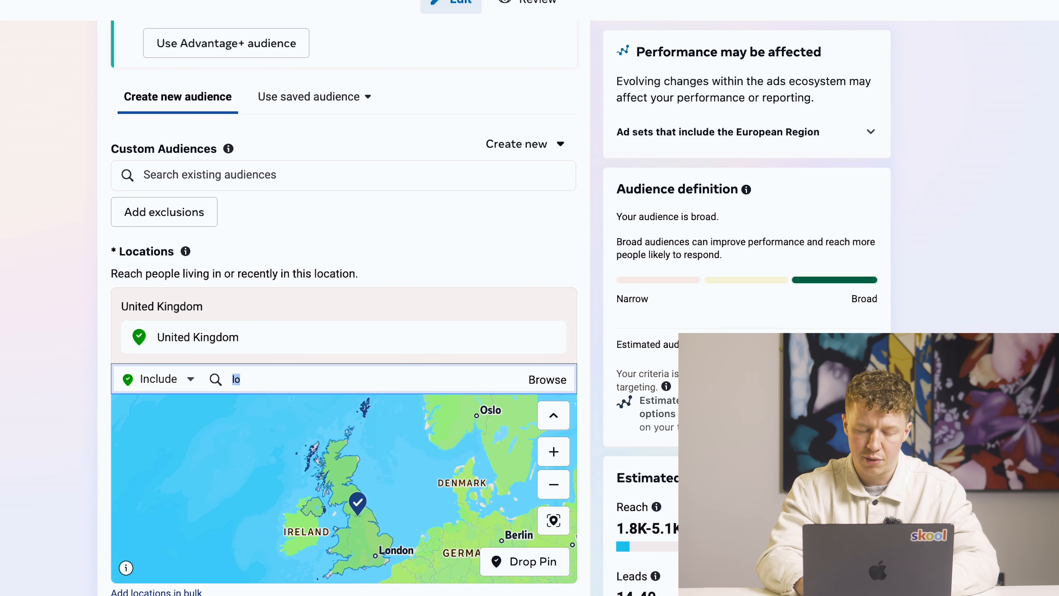
key(BackSpace)
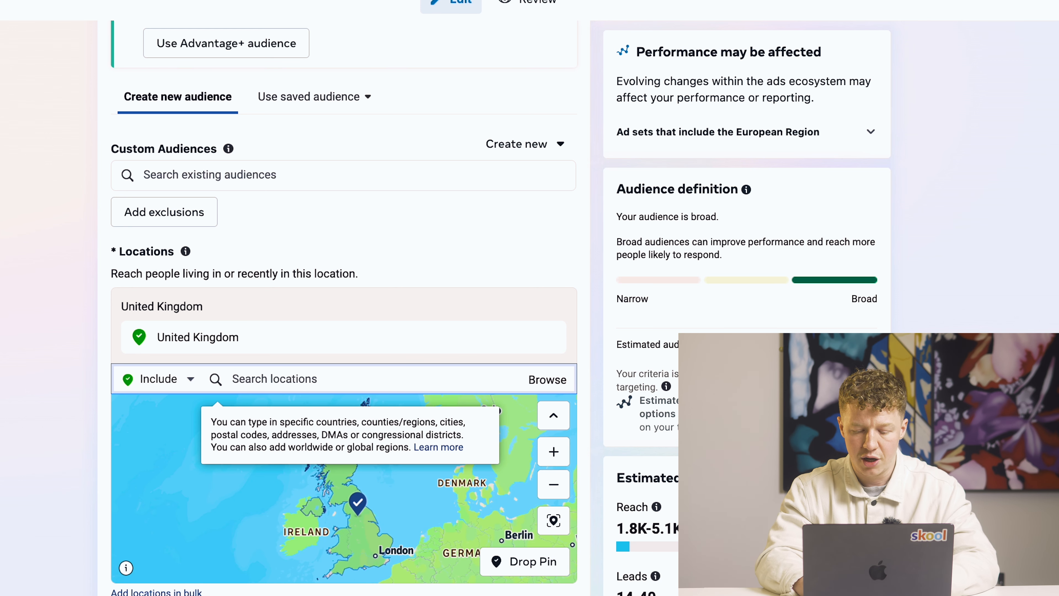
text(ca)
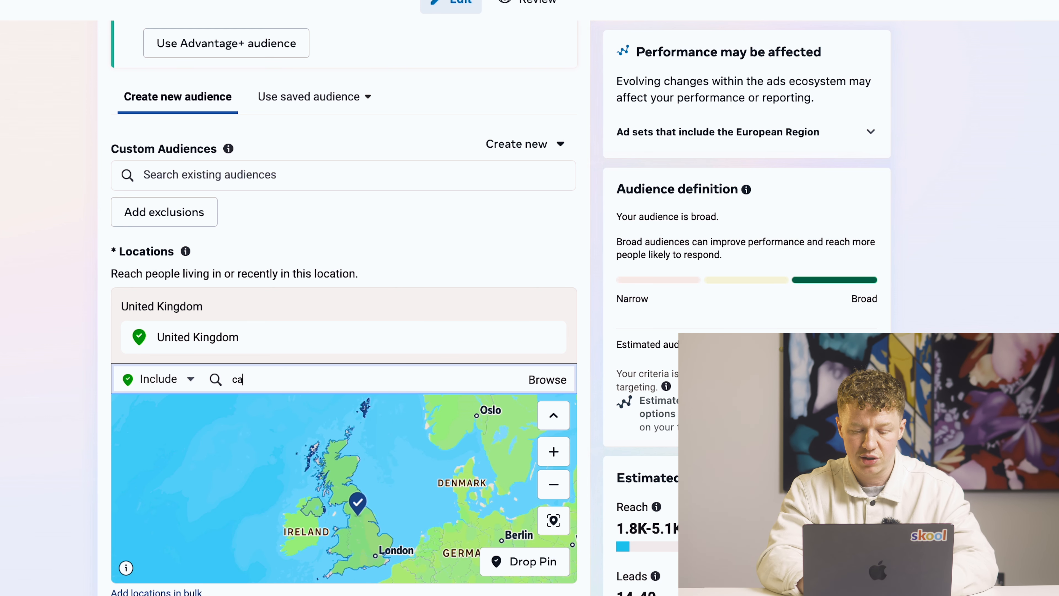
text(mbridge)
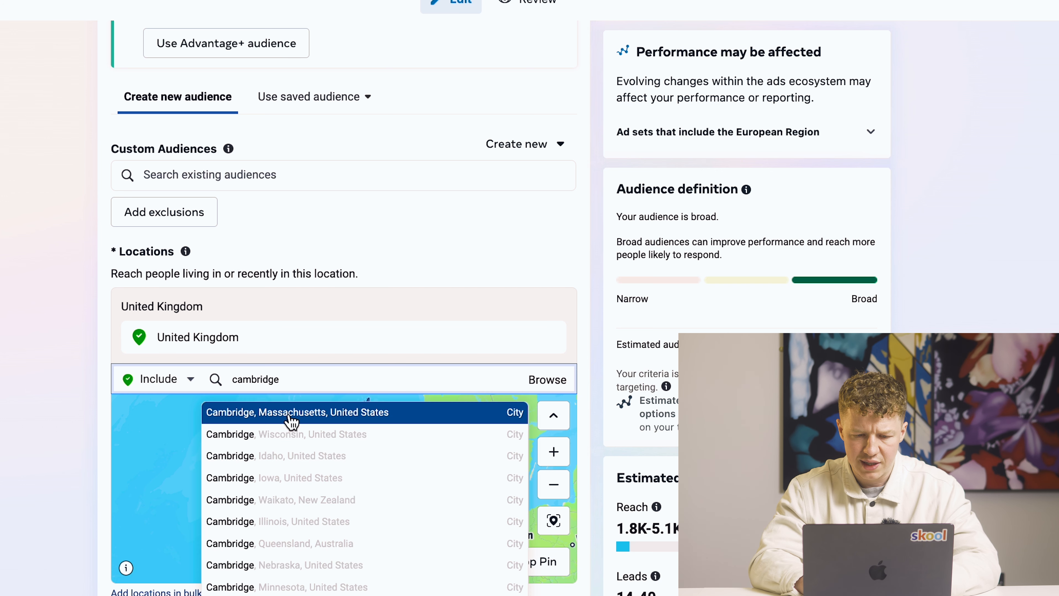
text( united)
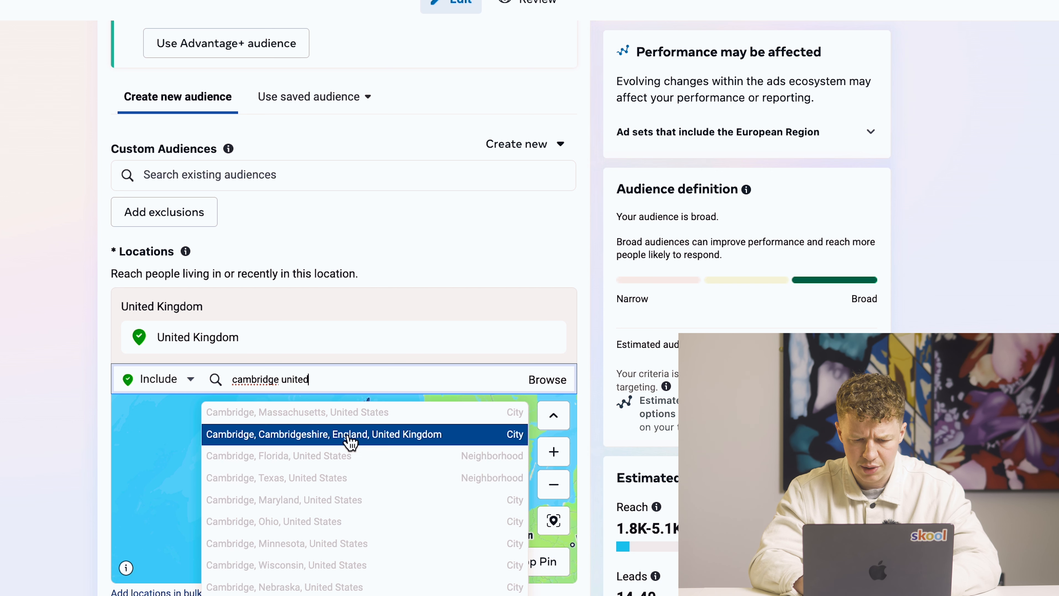
click(385, 434)
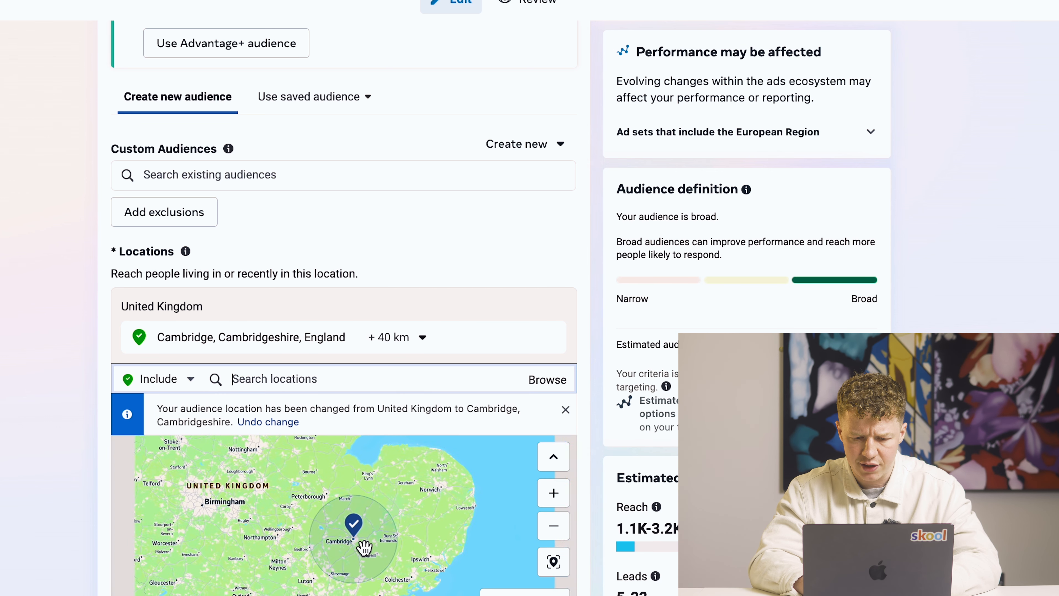
click(406, 339)
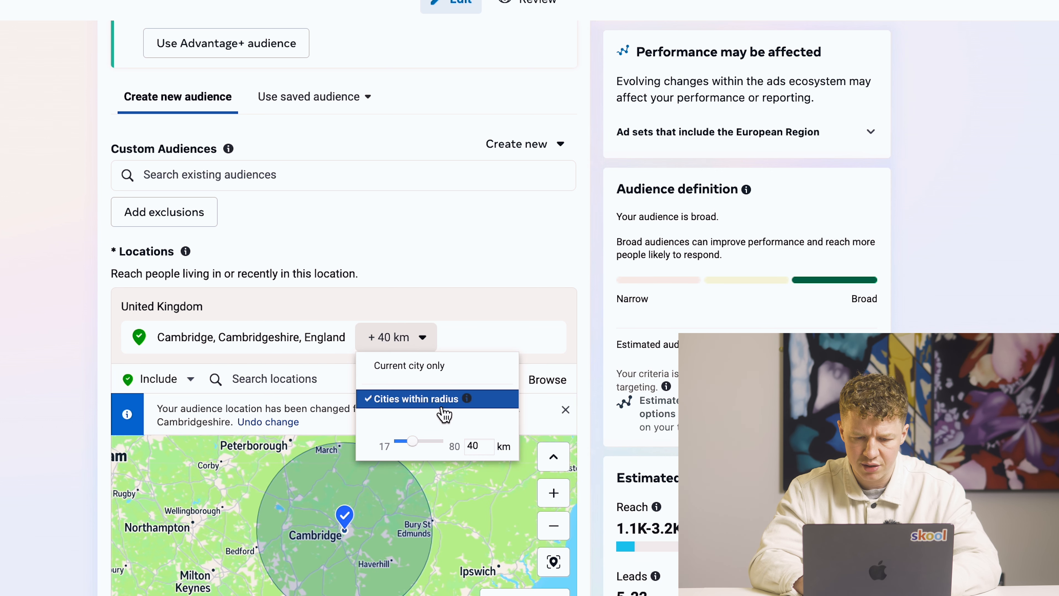
double_click(490, 444)
text(20)
key(Return)
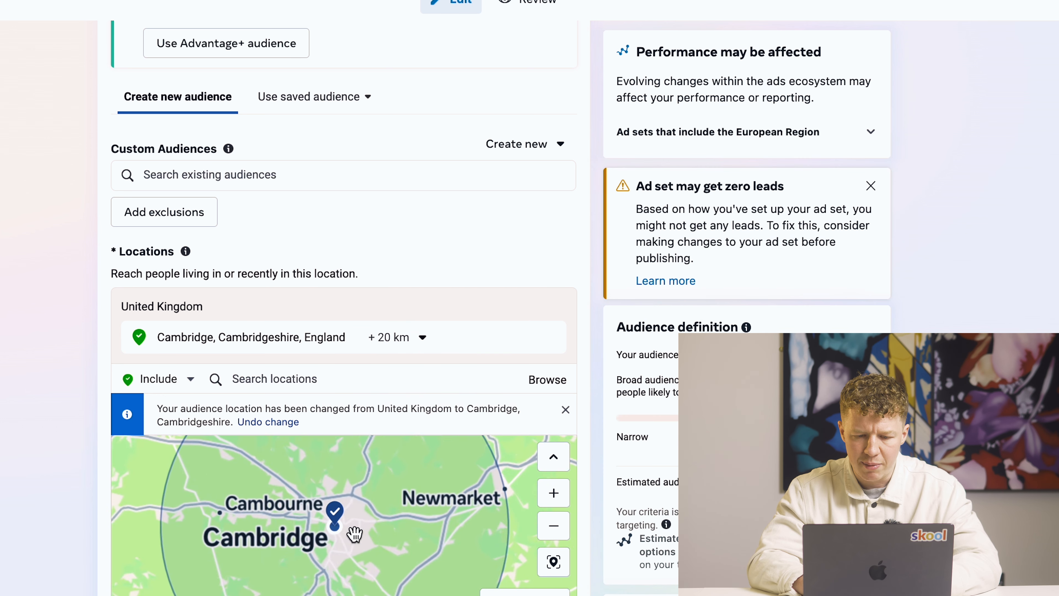
Step: Drop a pin near Cambridge (52.1931, 0.1329) and give it a 20 km radius
click(419, 338)
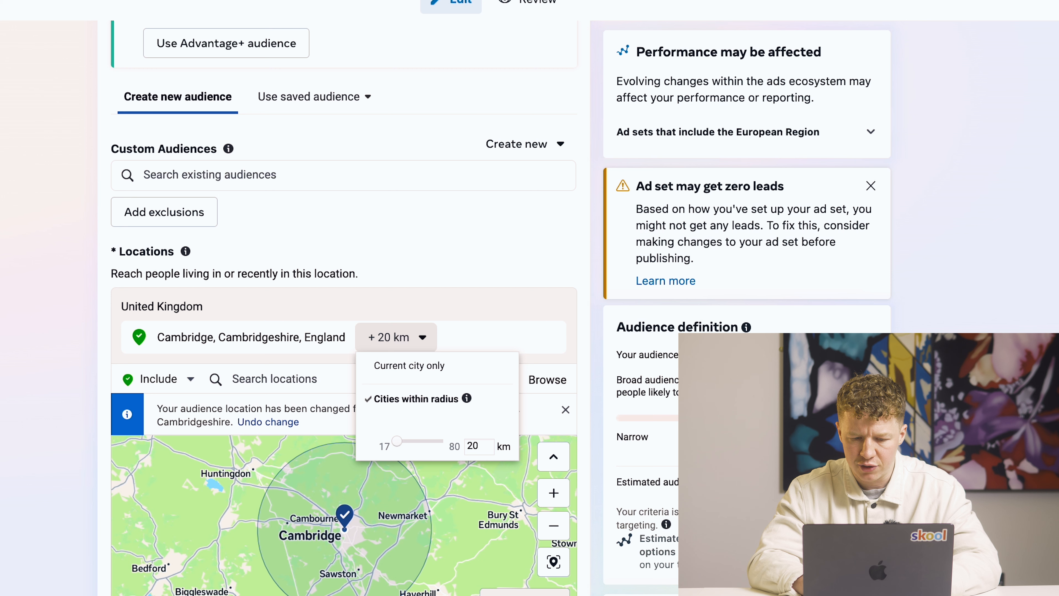
click(525, 593)
click(347, 536)
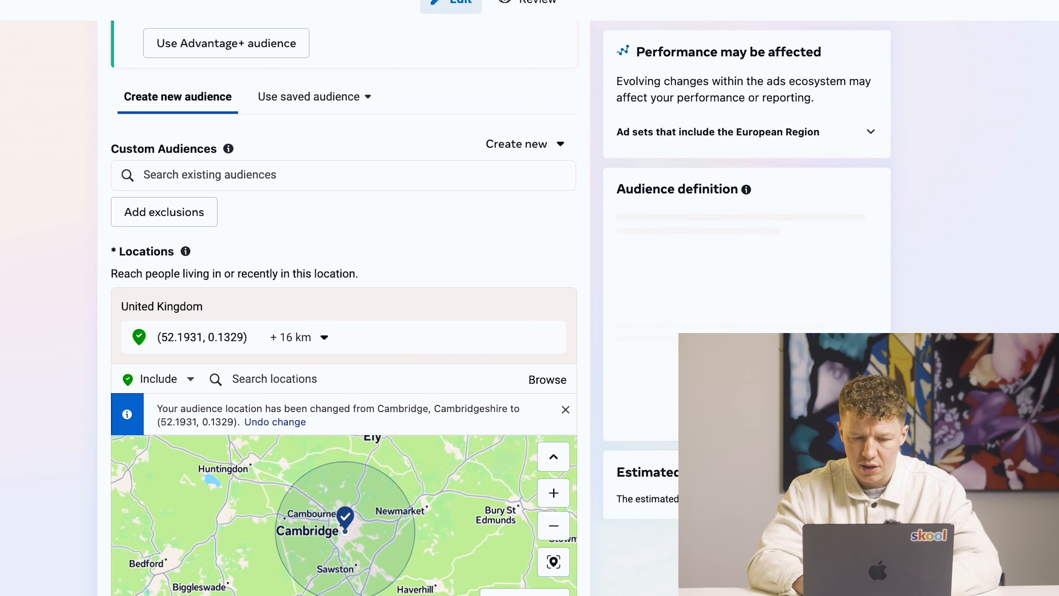
click(325, 338)
drag(341, 392, 369, 394)
text(10)
click(321, 348)
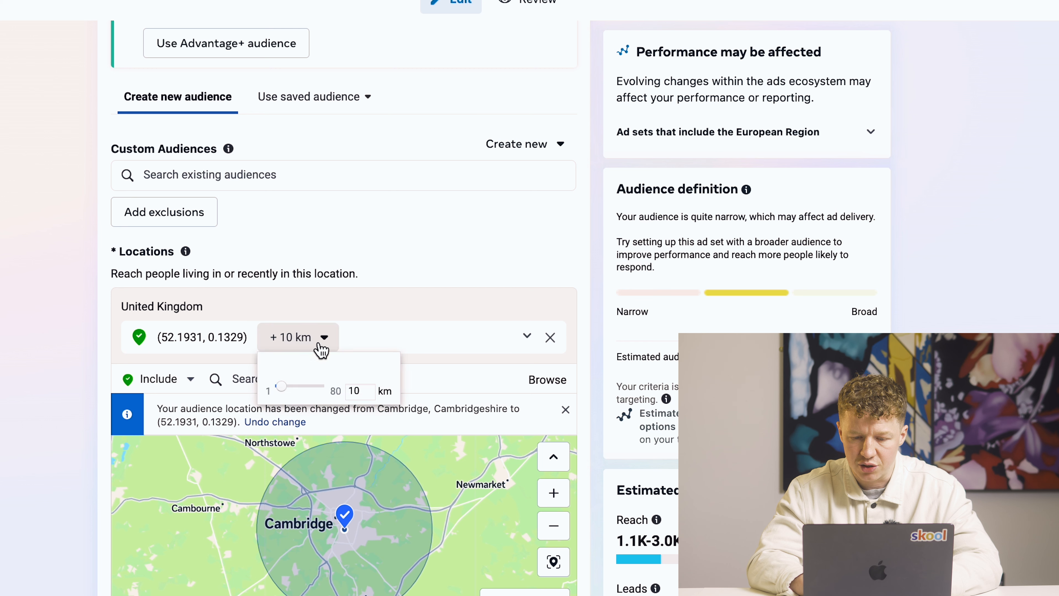
triple_click(652, 355)
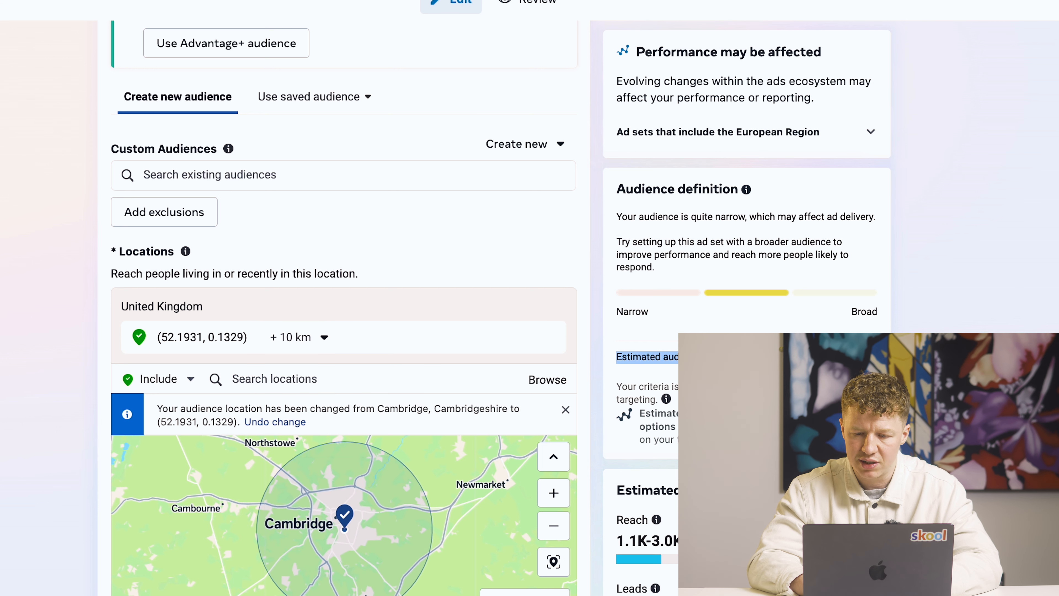
click(305, 337)
double_click(354, 390)
text(20)
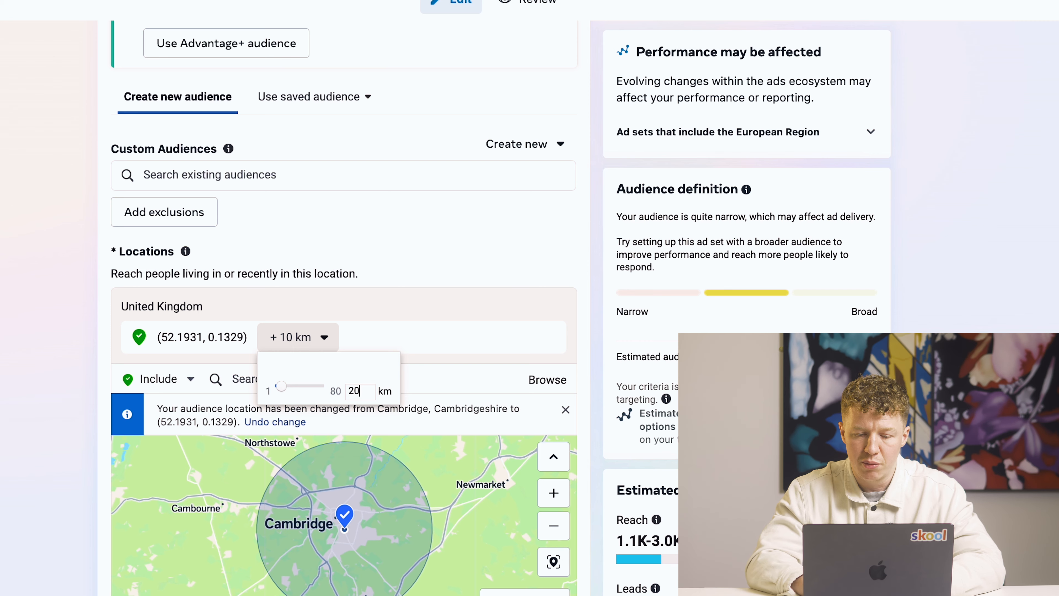
click(464, 425)
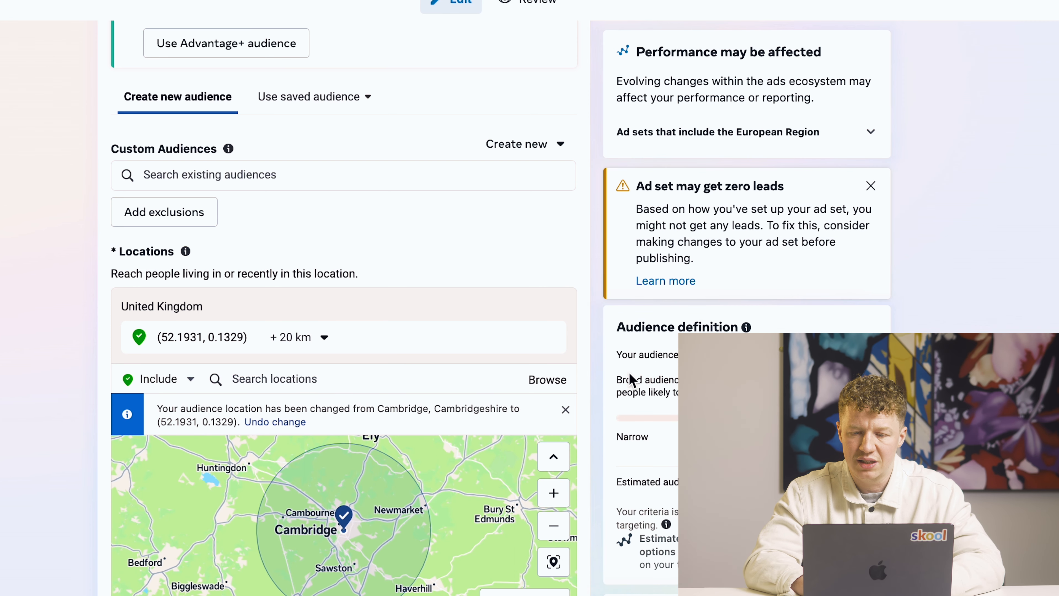
Step: Highlight the warning that the ad set may get zero leads
scroll(477, 272, down, 3)
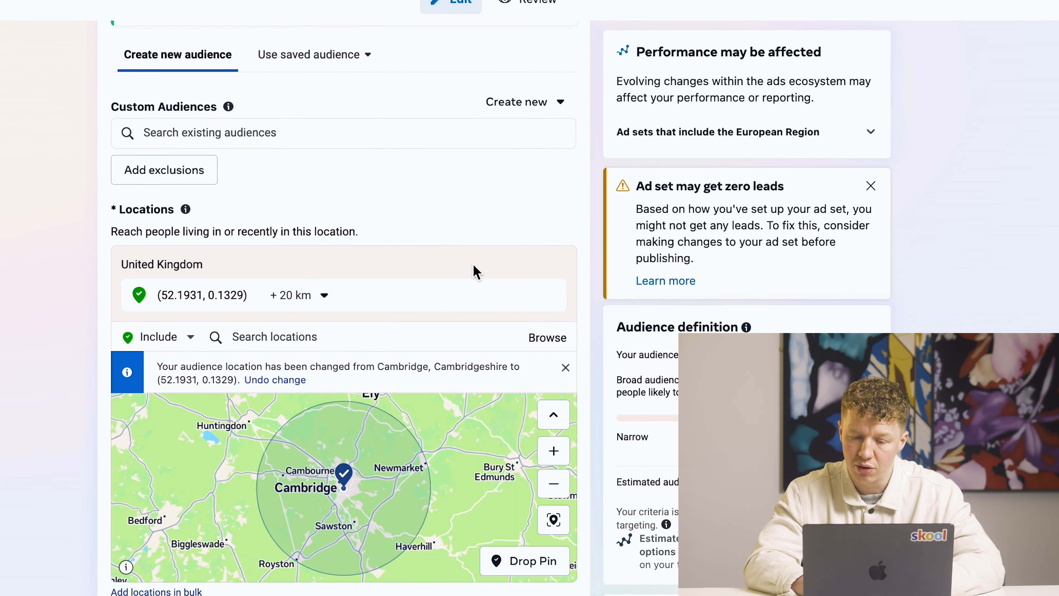
scroll(519, 269, down, 1)
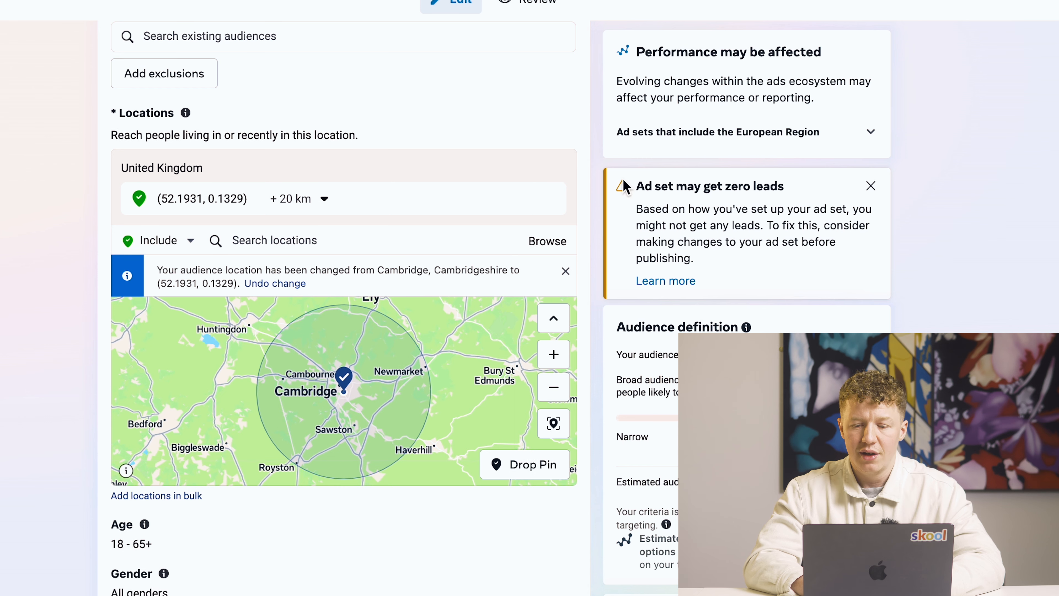
drag(641, 184, 787, 224)
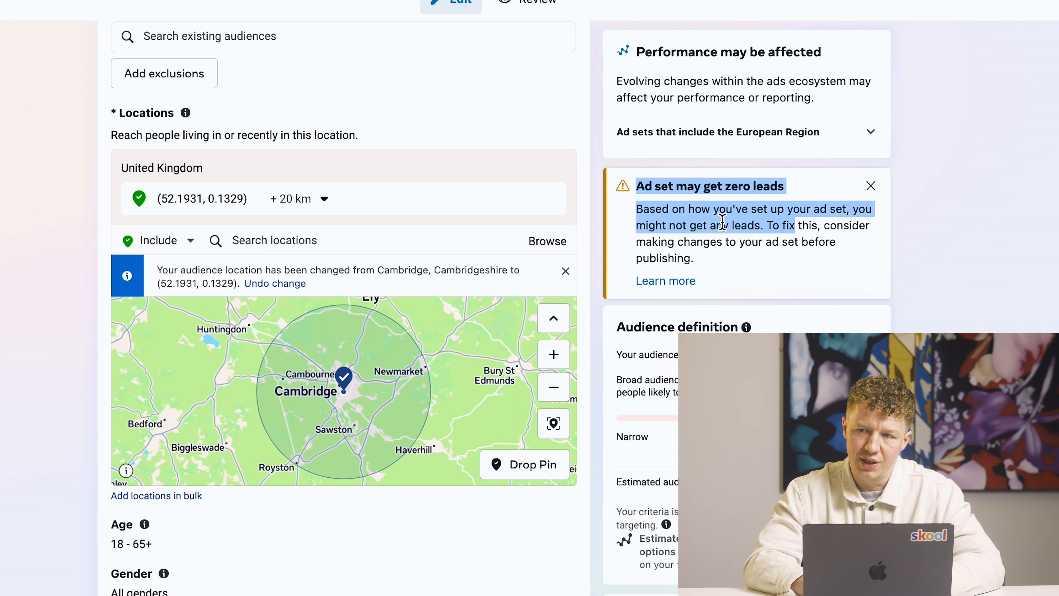
click(953, 275)
Step: Dismiss the zero-leads warning and raise the minimum age to 25
click(871, 186)
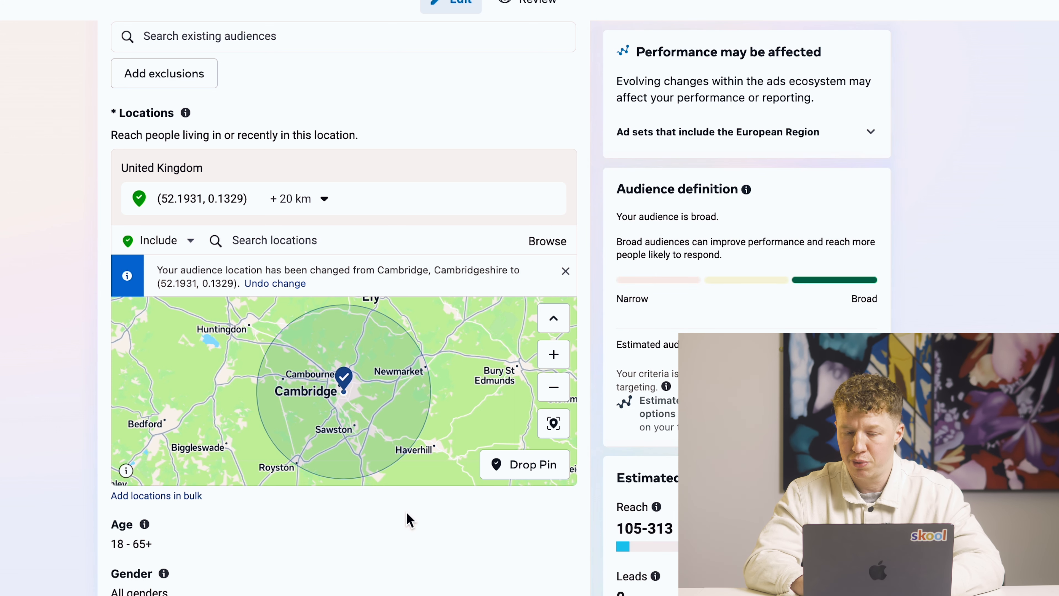
scroll(380, 563, down, 3)
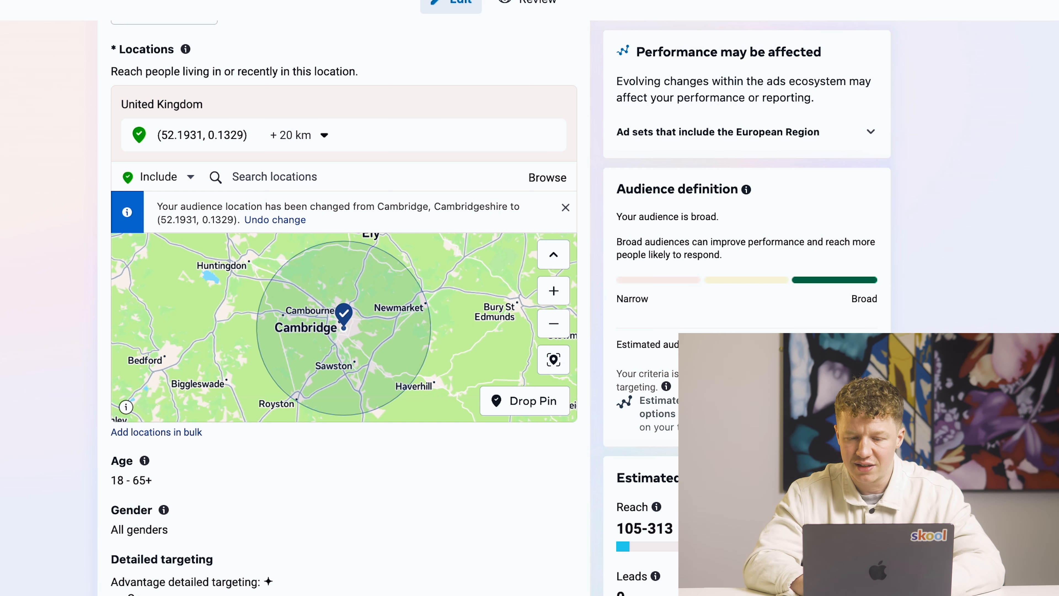
scroll(509, 378, down, 2)
scroll(397, 532, down, 2)
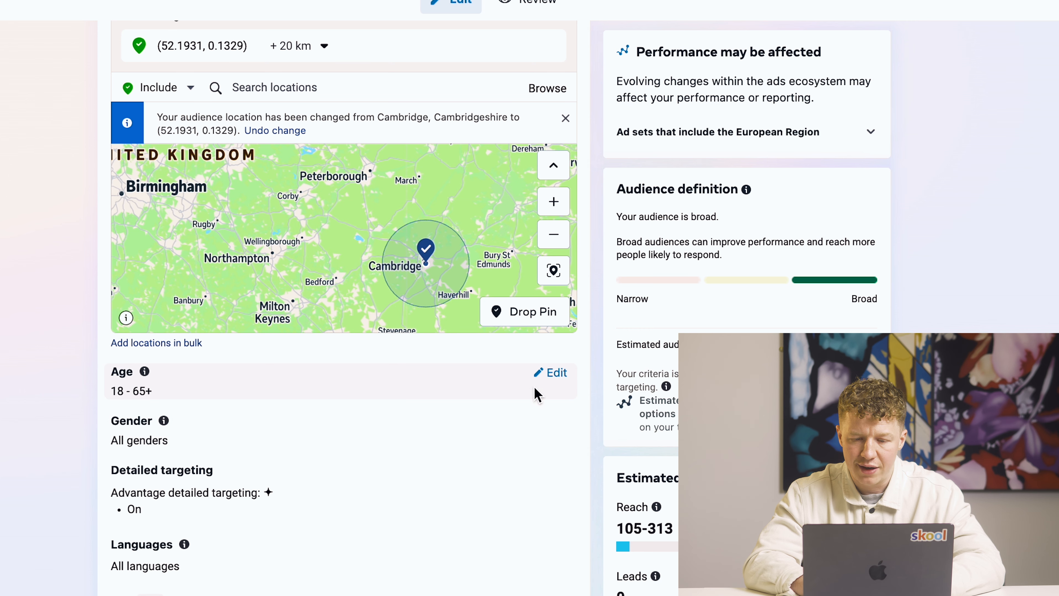
click(555, 371)
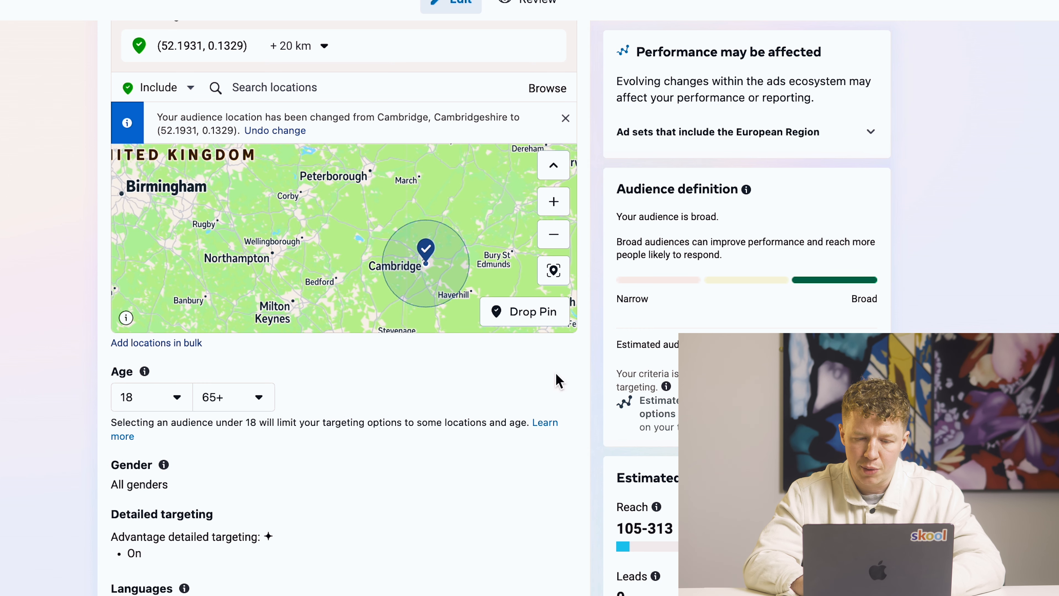
click(167, 407)
scroll(182, 499, down, 5)
scroll(181, 550, down, 1)
scroll(183, 548, up, 2)
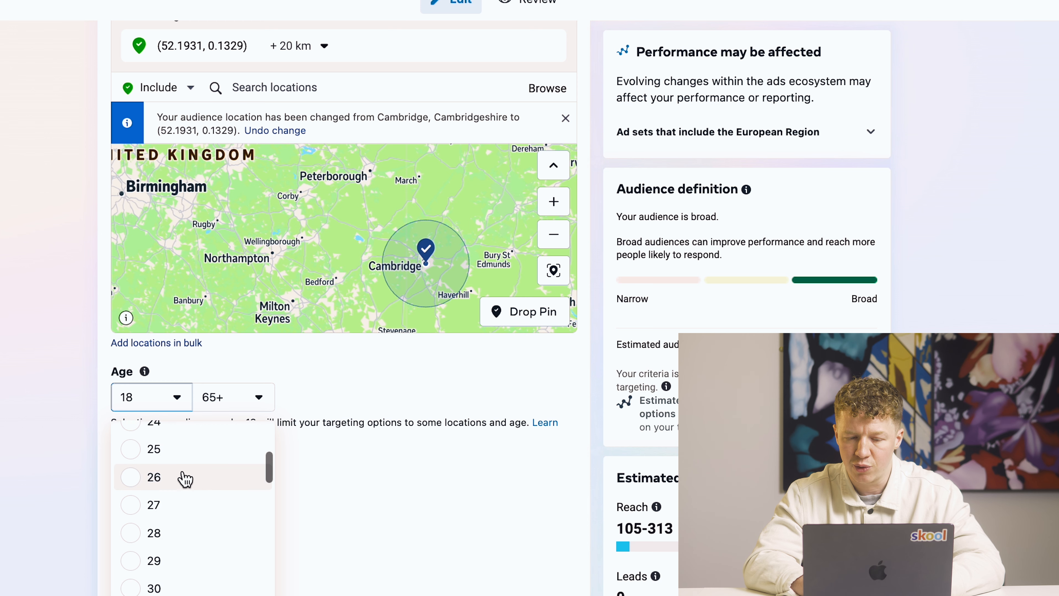
click(185, 450)
Step: Recheck the minimum age list, leaving the range at 25–65+, and scroll to detailed targeting
scroll(208, 540, down, 3)
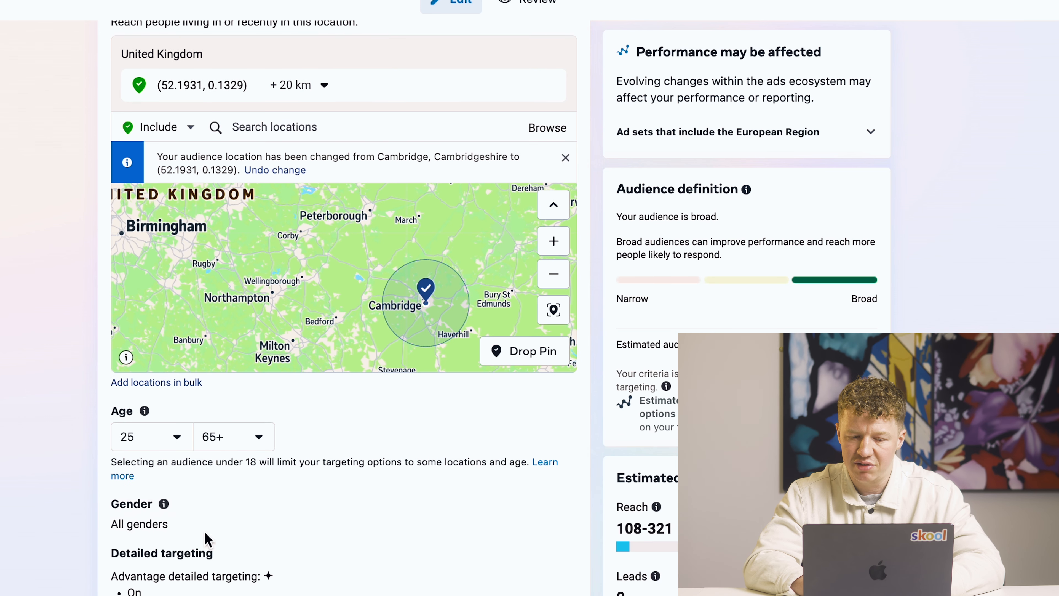
scroll(267, 456, down, 2)
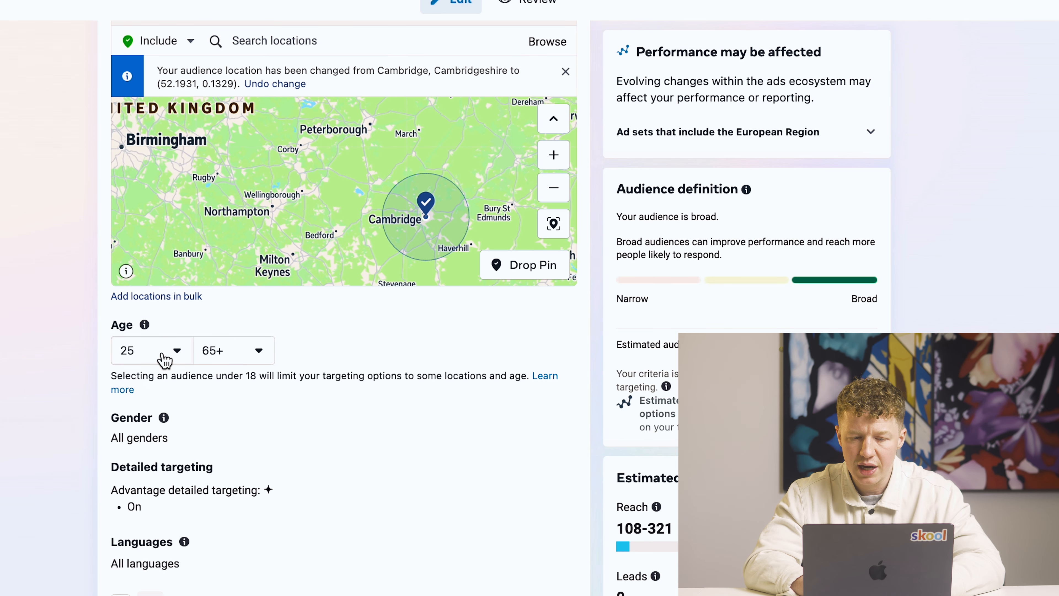
click(172, 363)
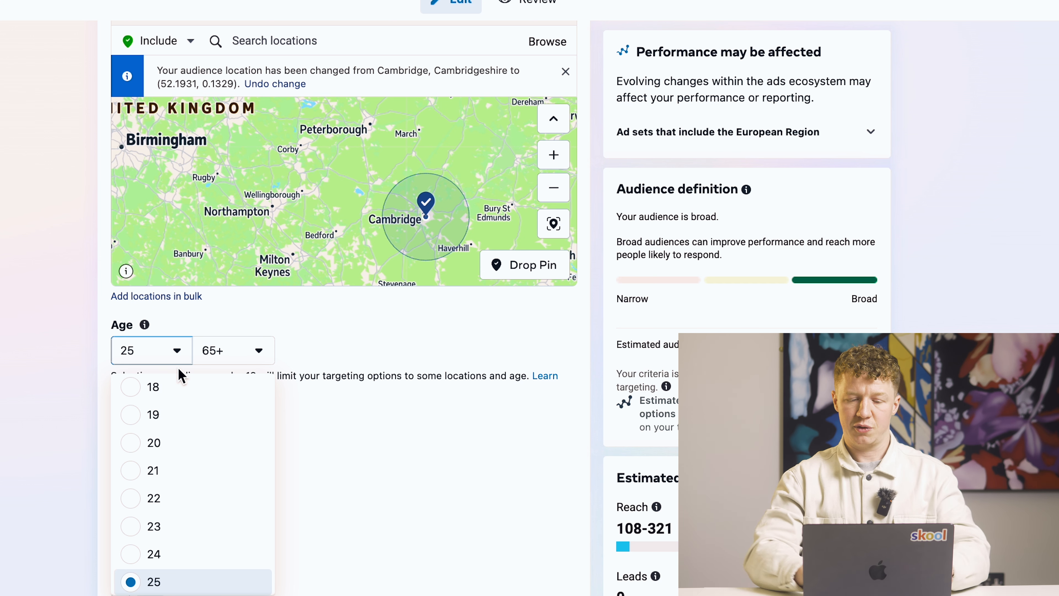
click(338, 331)
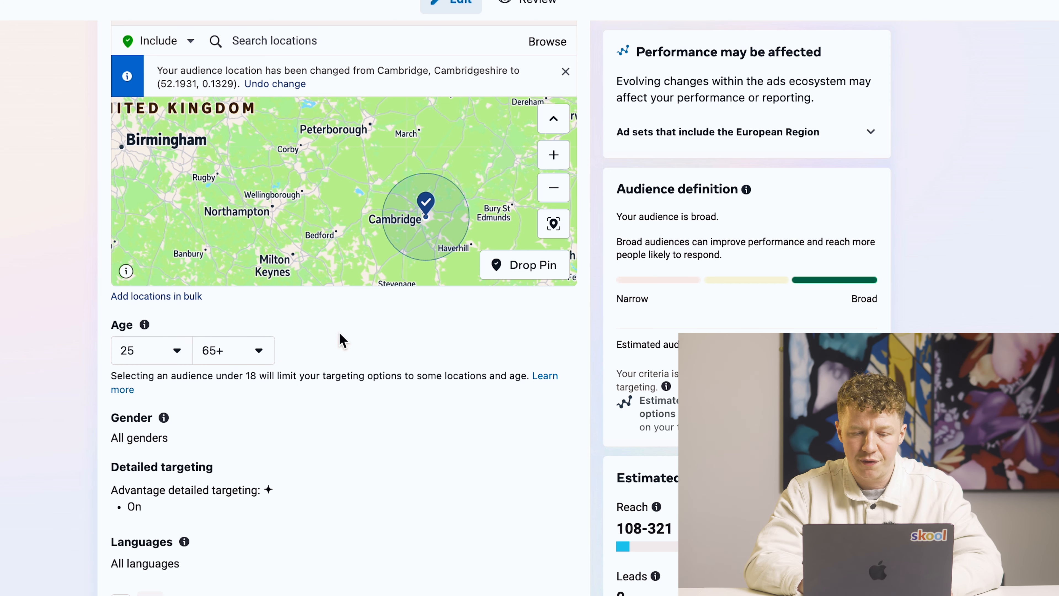
click(162, 360)
click(340, 361)
scroll(197, 370, down, 2)
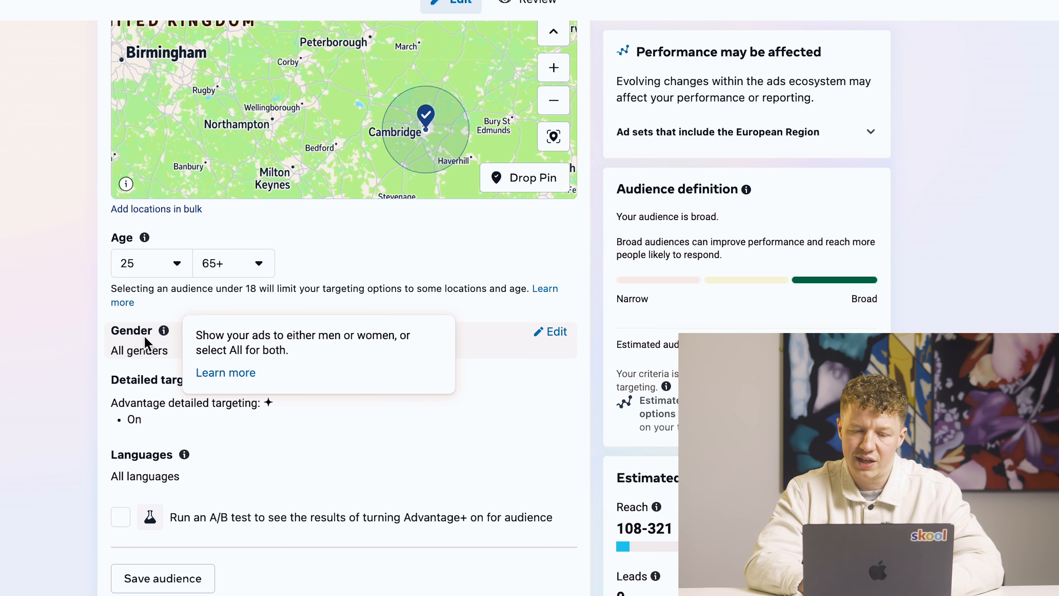
scroll(144, 336, down, 1)
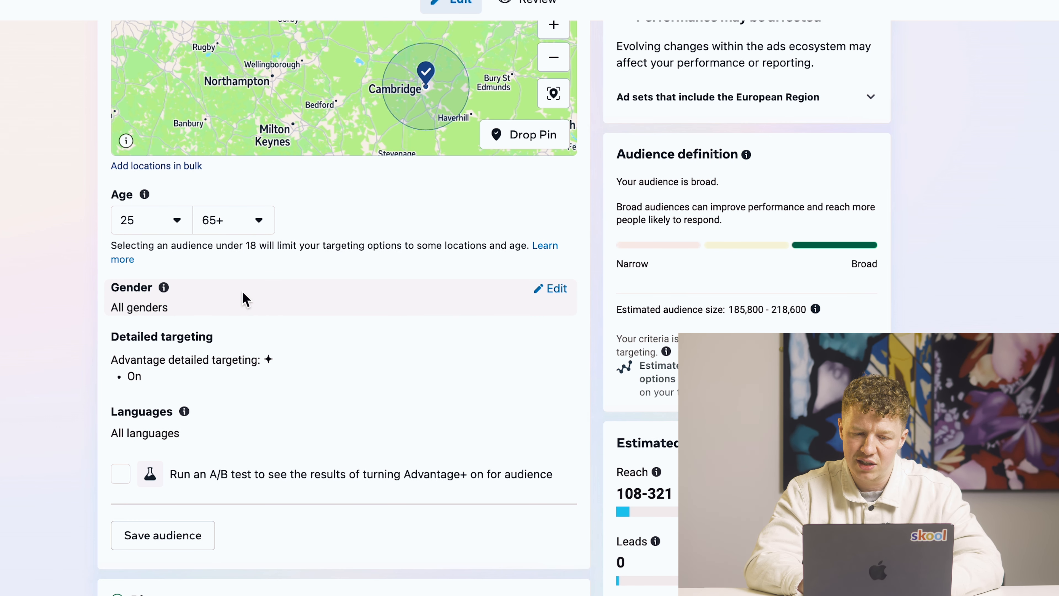
scroll(296, 333, down, 1)
Step: Uncheck Advantage detailed targeting, then scroll down to the Placements brand safety settings
click(547, 294)
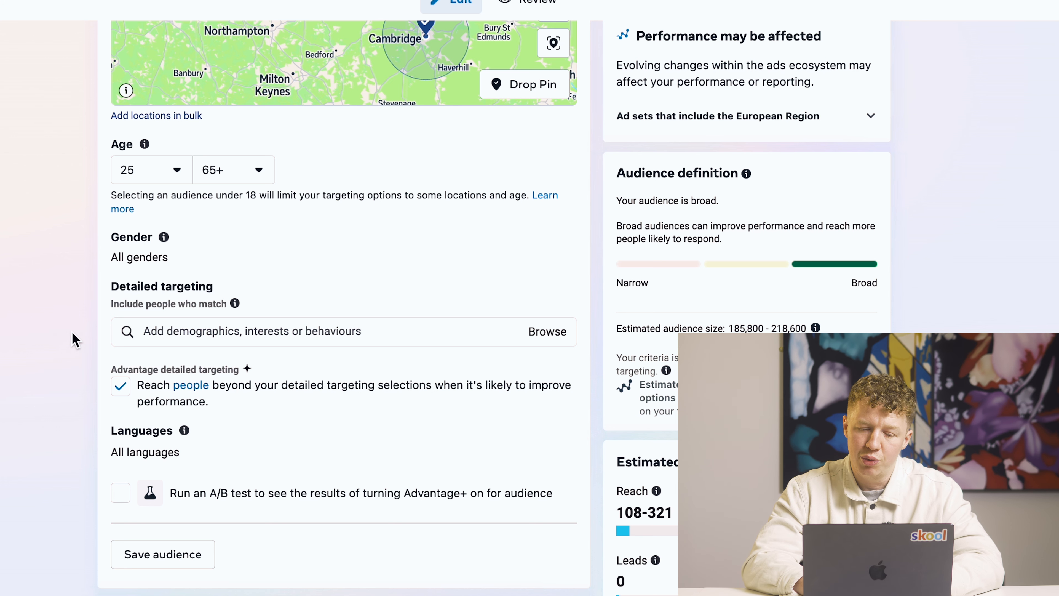
click(126, 394)
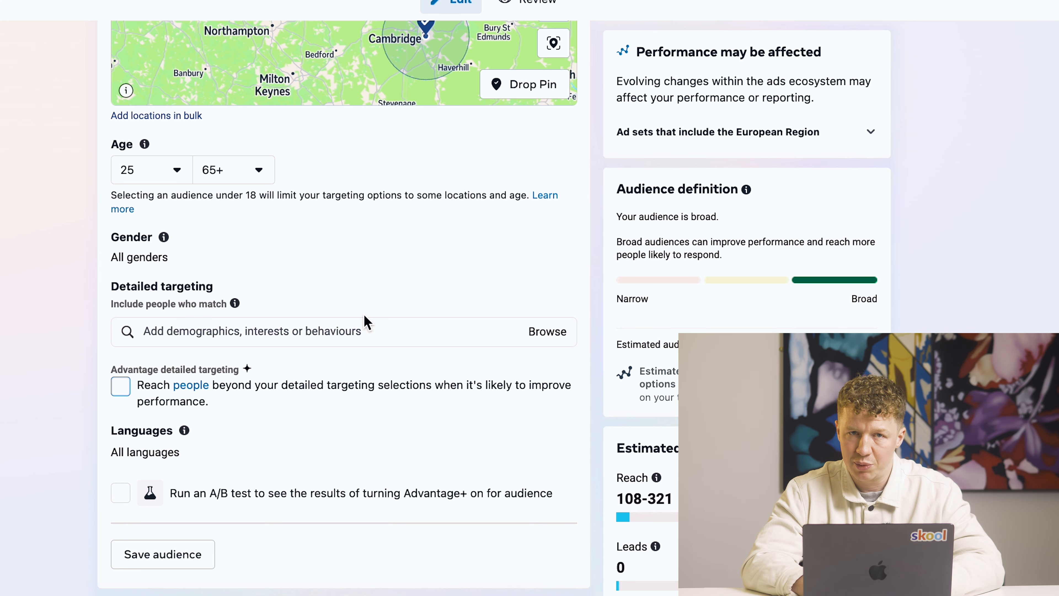
scroll(288, 404, down, 3)
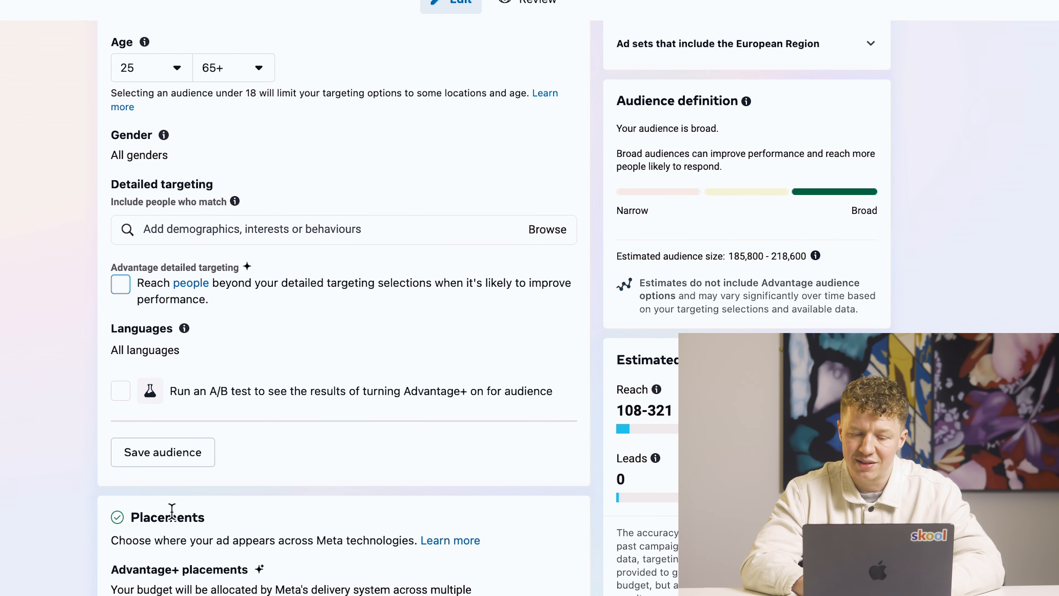
scroll(288, 497, down, 7)
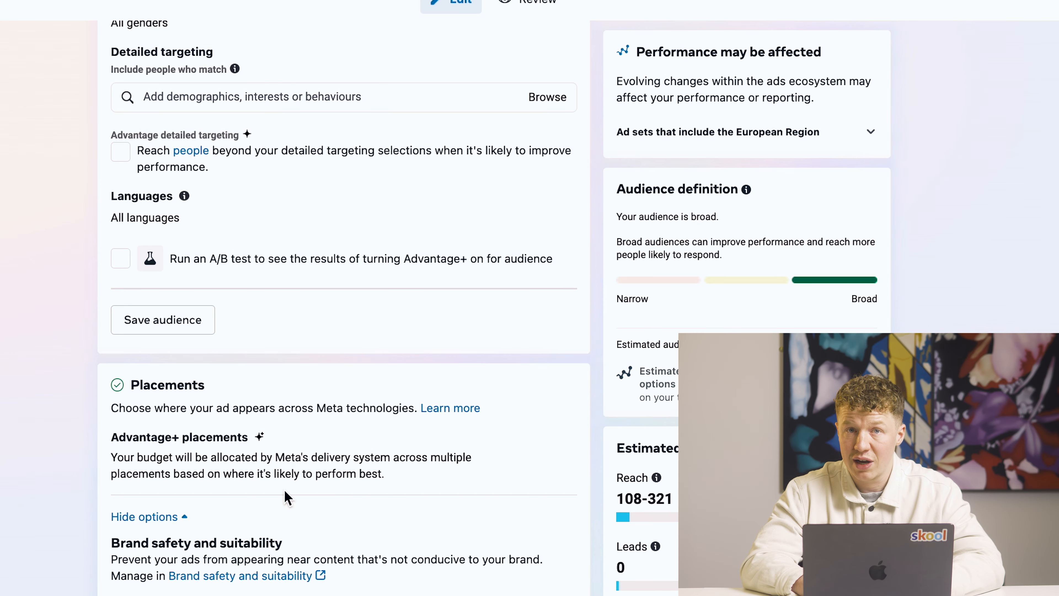
scroll(294, 454, down, 3)
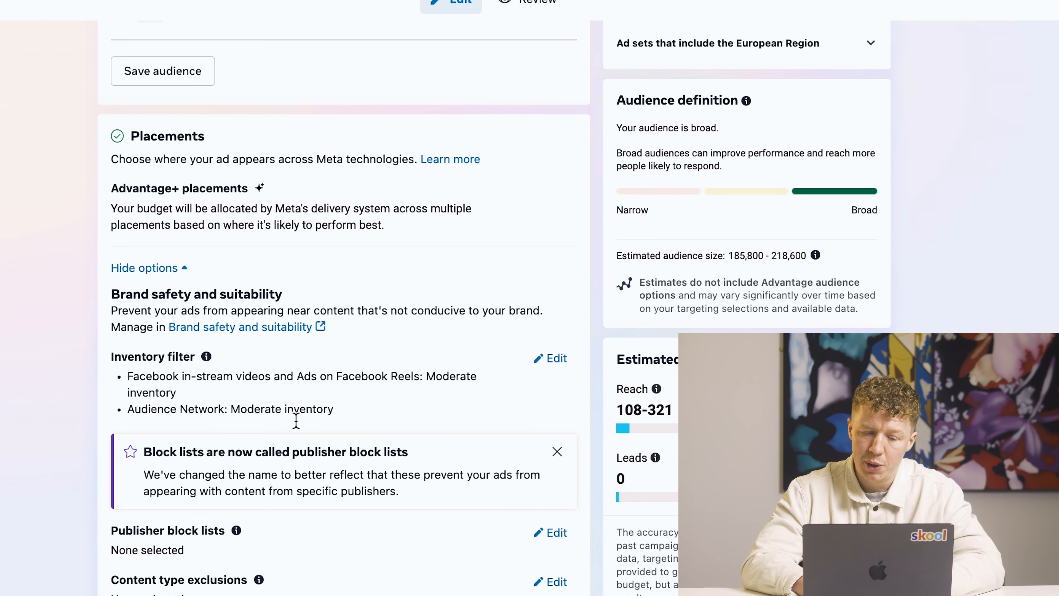
scroll(167, 415, up, 1)
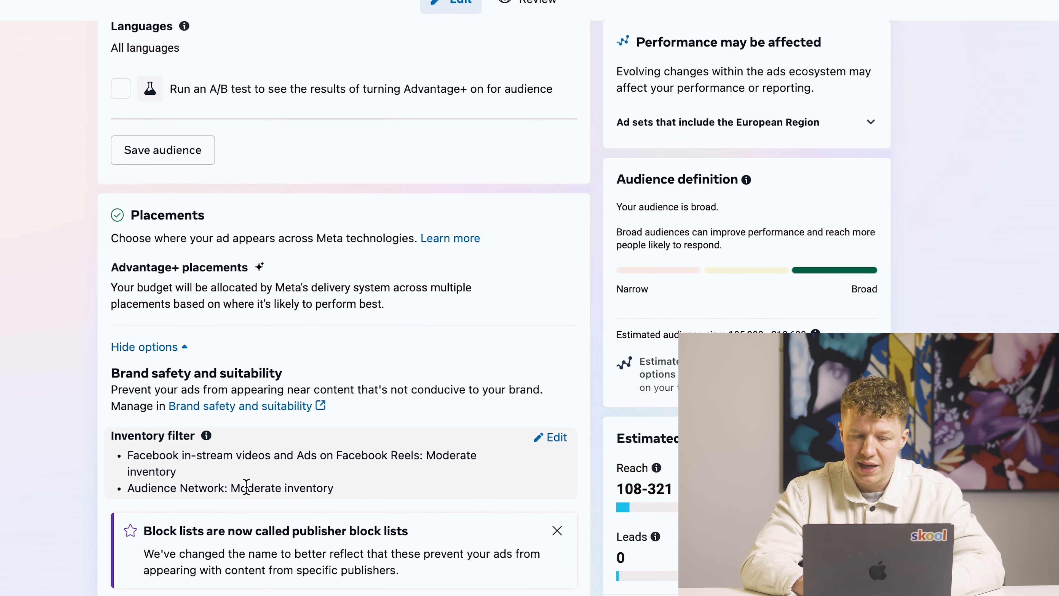
scroll(267, 496, down, 2)
scroll(407, 359, up, 2)
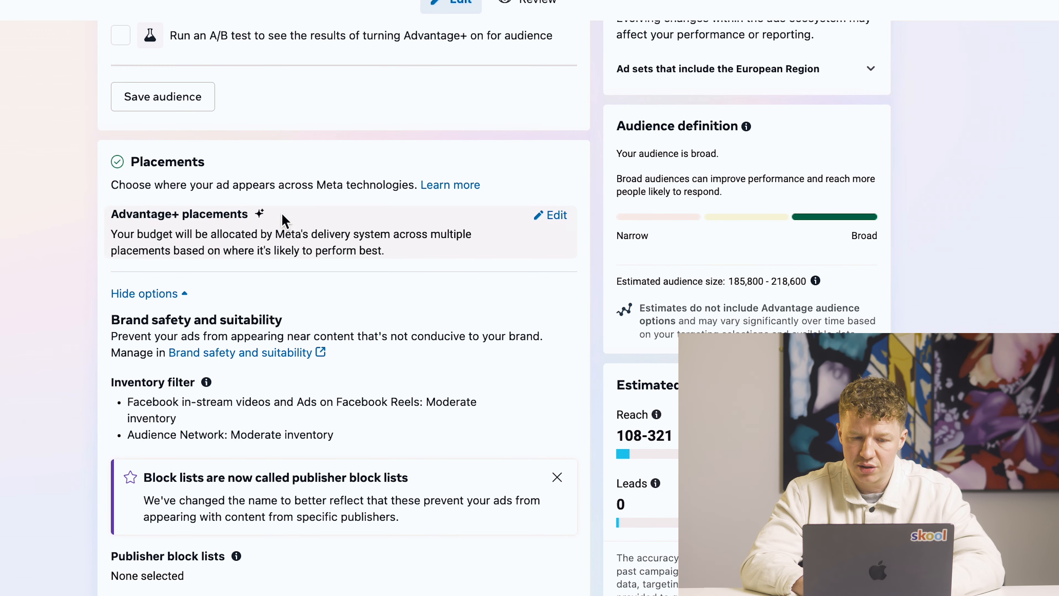
click(558, 254)
scroll(302, 513, down, 4)
scroll(363, 326, up, 3)
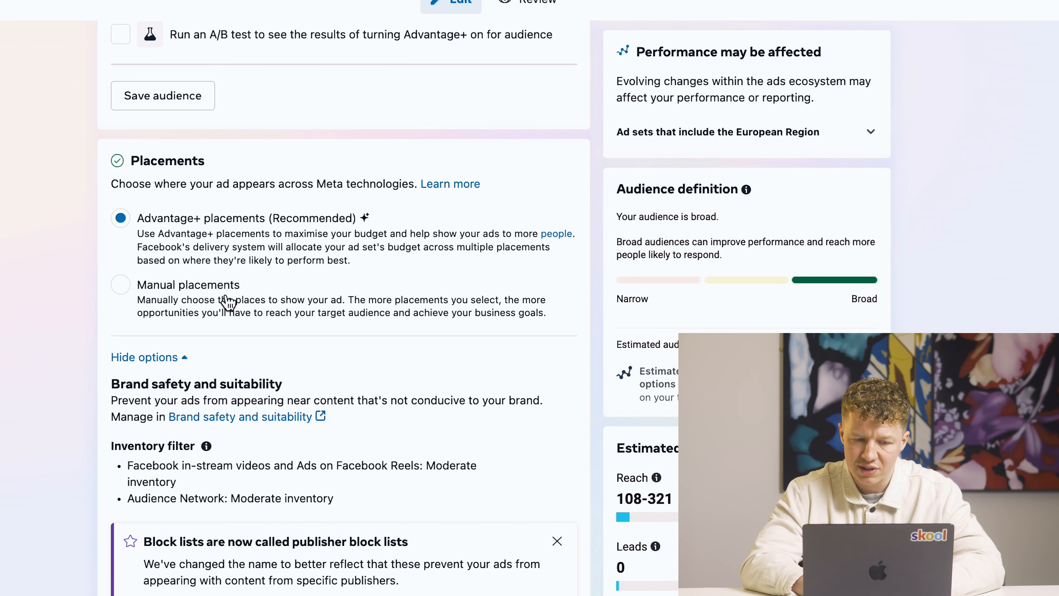
click(189, 294)
scroll(211, 469, down, 10)
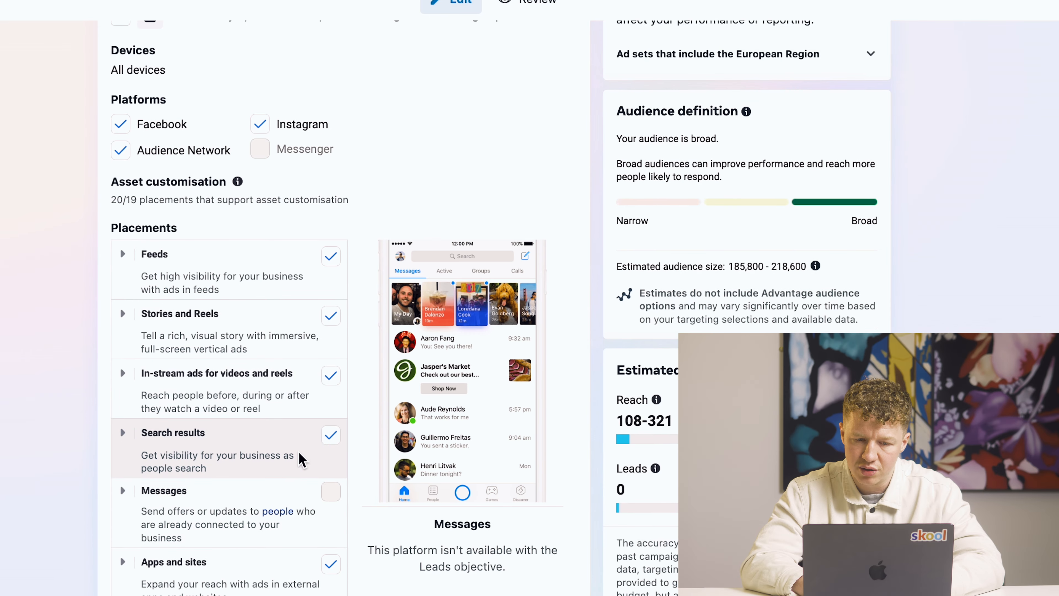
scroll(302, 460, up, 2)
click(120, 184)
click(122, 161)
scroll(330, 317, up, 8)
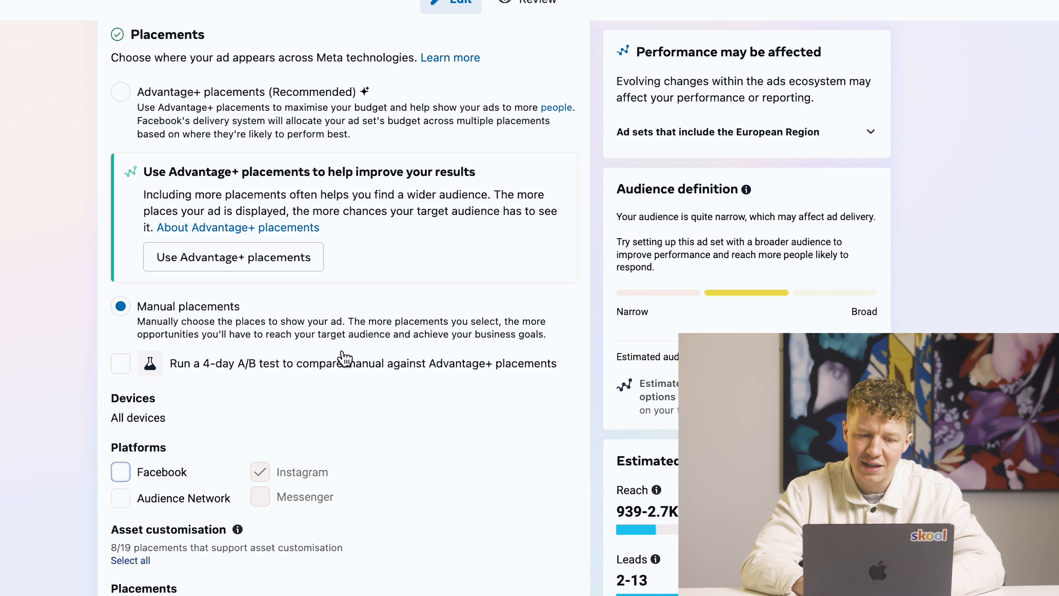
click(136, 91)
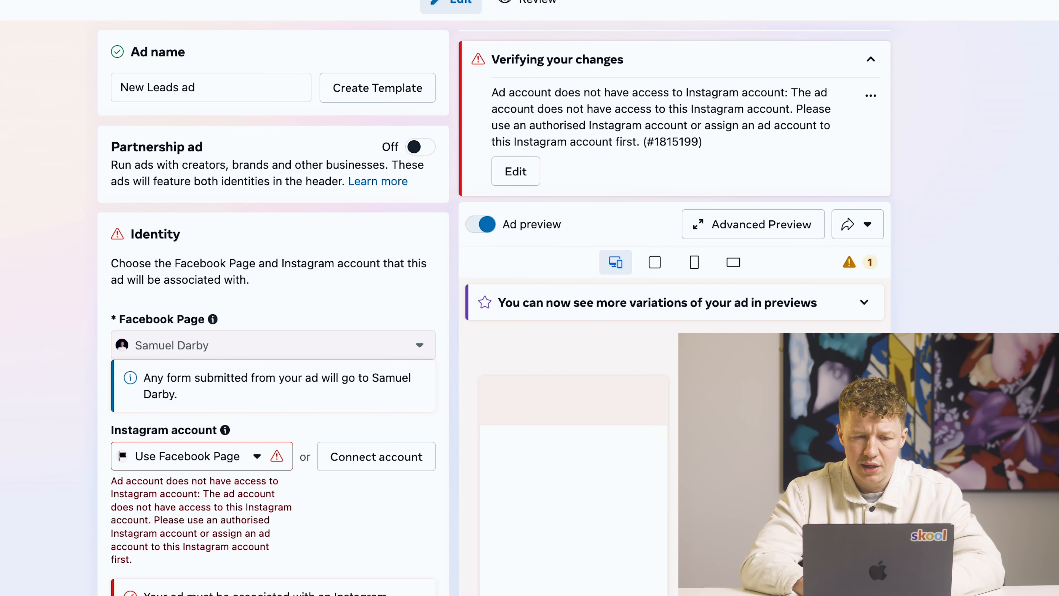
Step: Replace the ad name 'New Leads ad' with 'image - copy 1 - headline'
triple_click(203, 91)
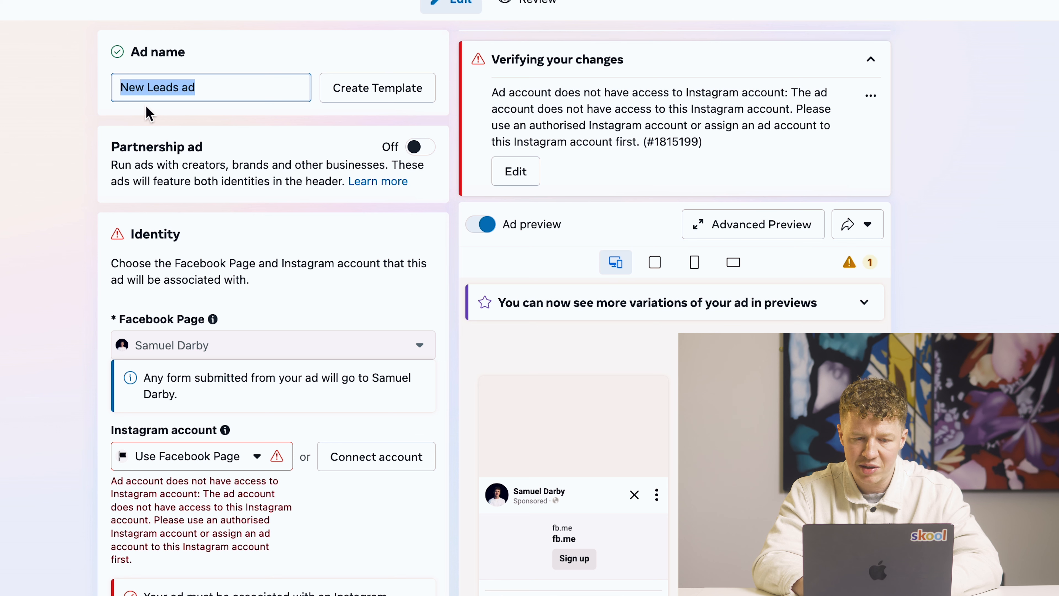
text(image -)
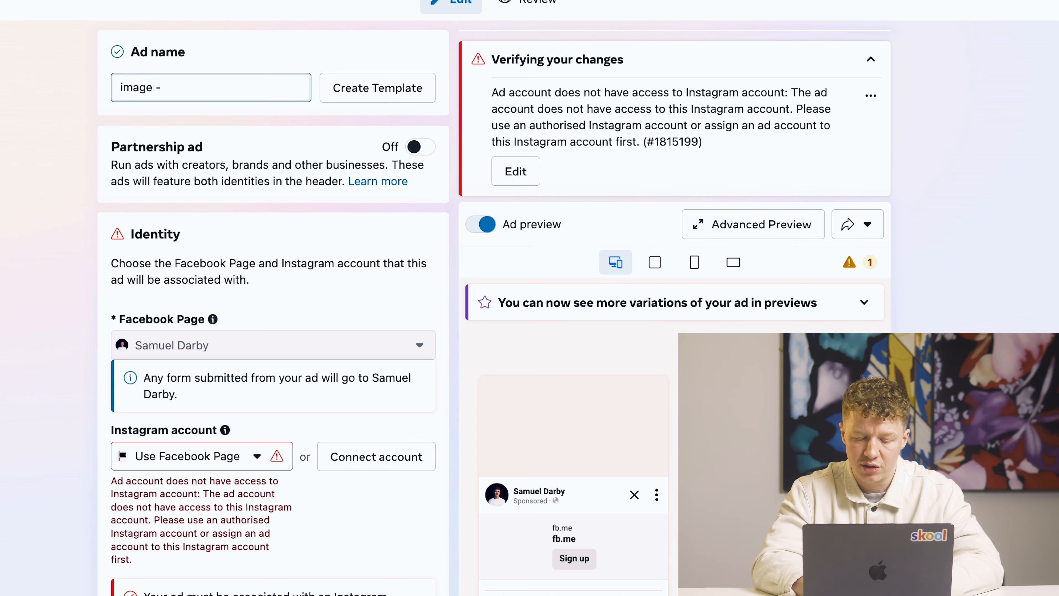
text(copy 1 - headline)
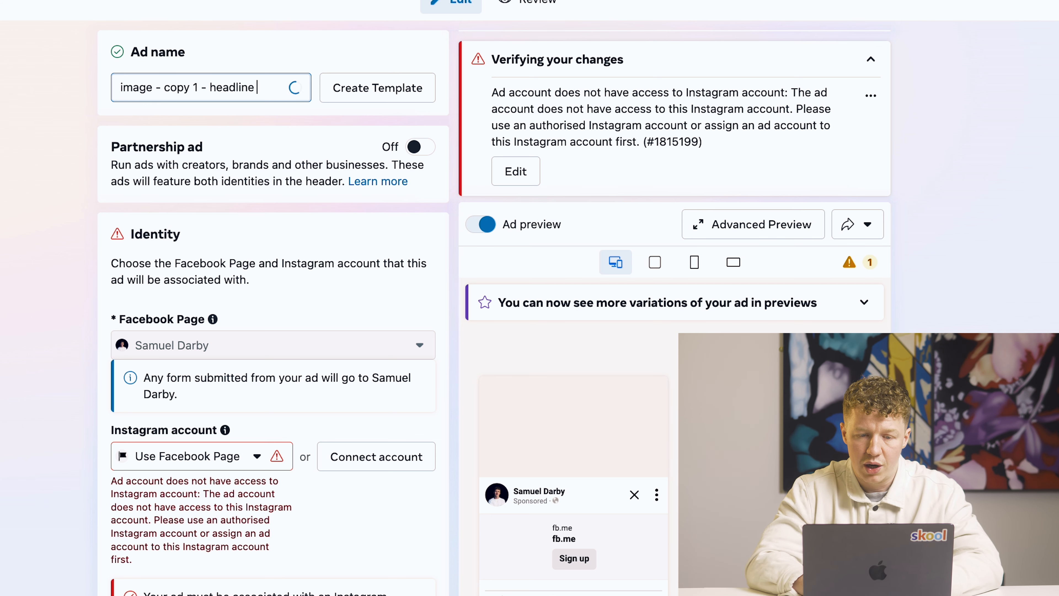
Step: Select the creator's Instagram account under Identity to clear the Instagram access errors
click(33, 193)
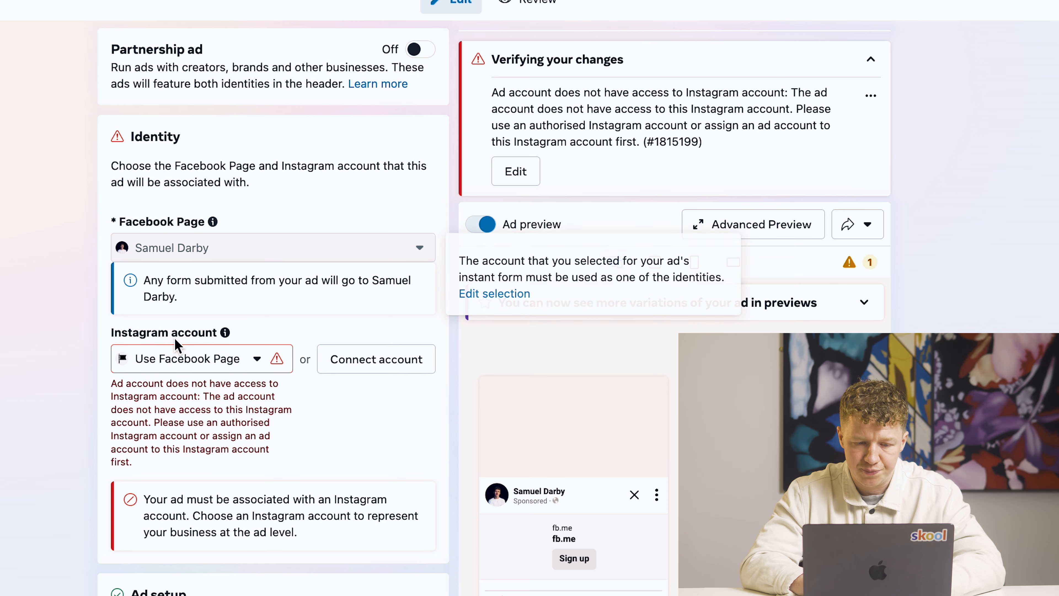
scroll(209, 329, down, 1)
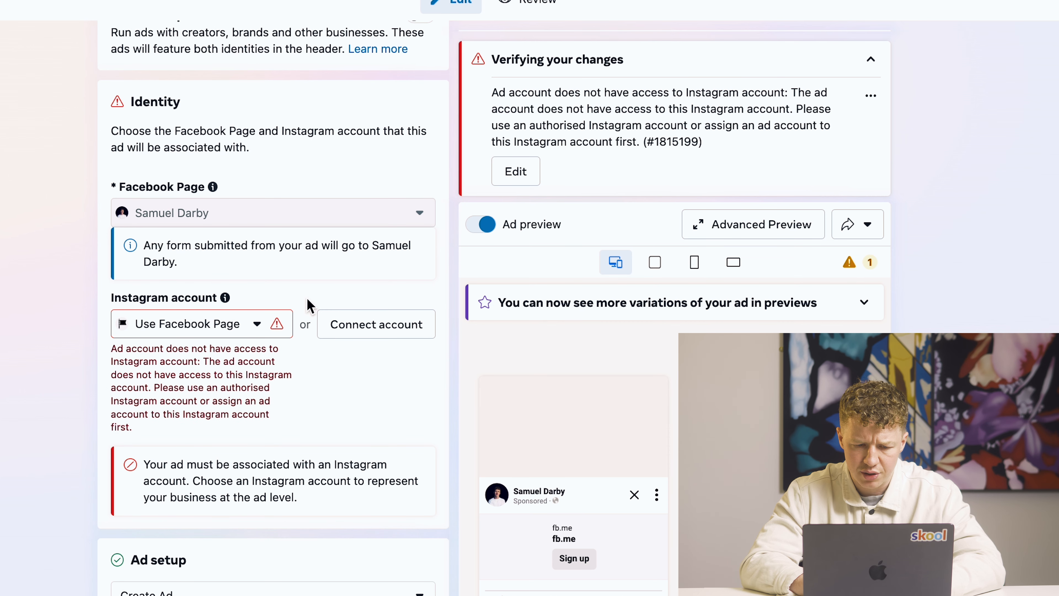
drag(153, 466, 304, 484)
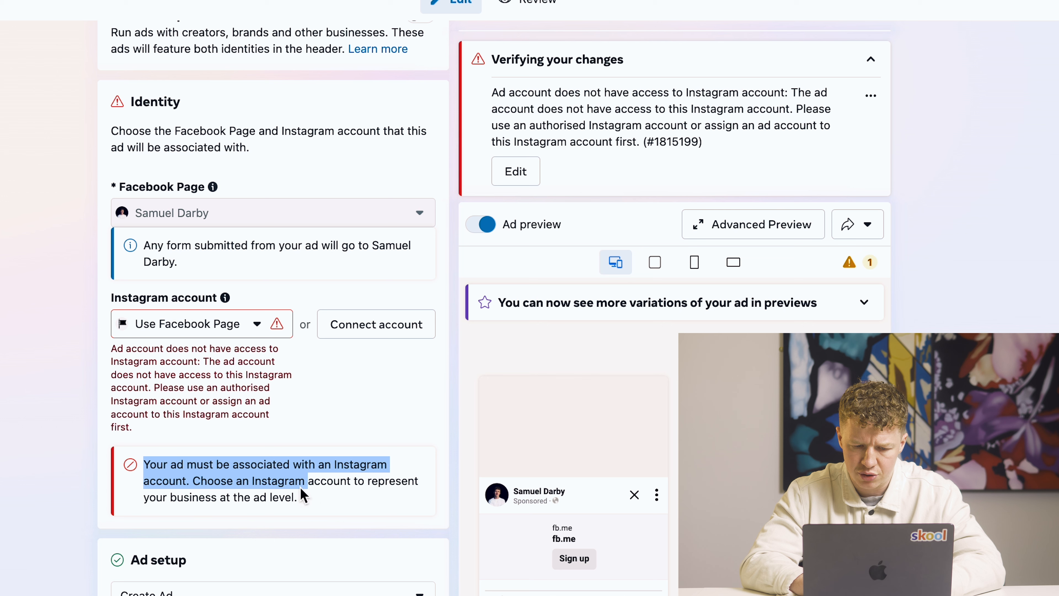
click(235, 319)
click(205, 402)
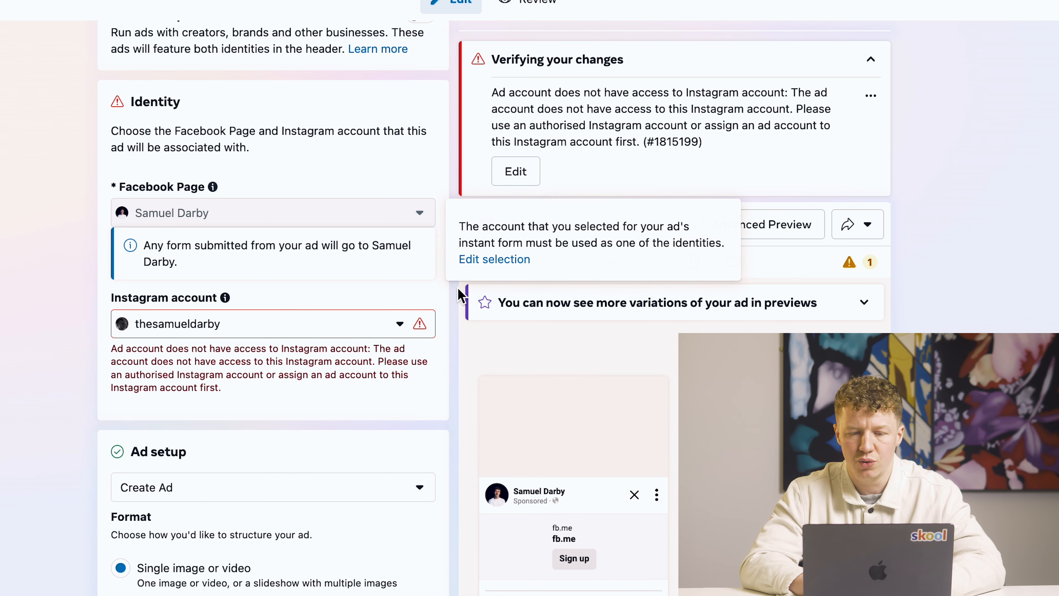
click(217, 328)
click(91, 353)
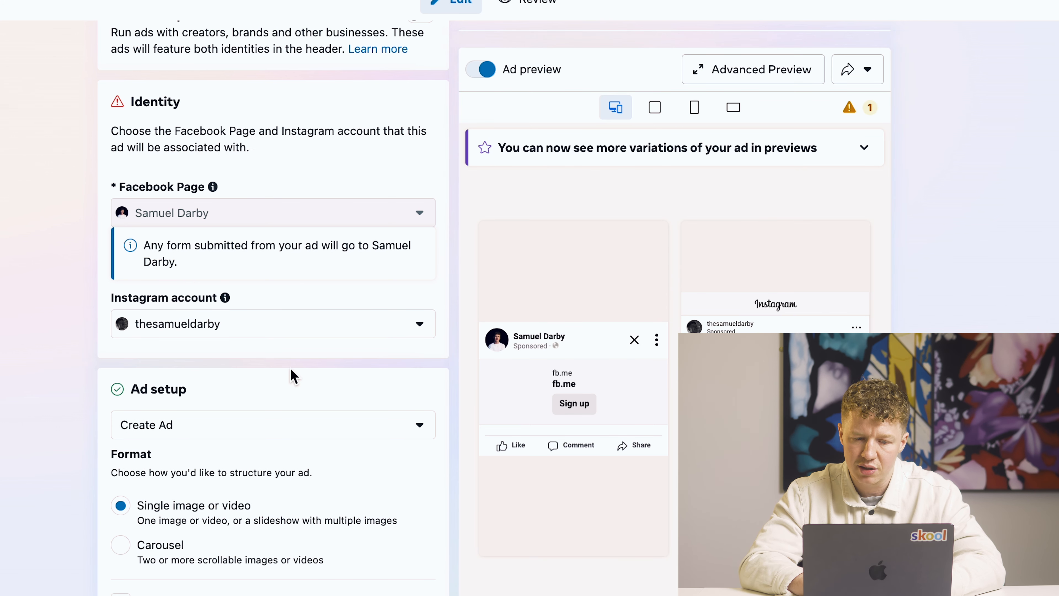
Step: Turn on the live Ad preview and settle on Single image or video after trying Carousel
scroll(293, 374, down, 3)
scroll(303, 296, down, 1)
scroll(263, 229, down, 1)
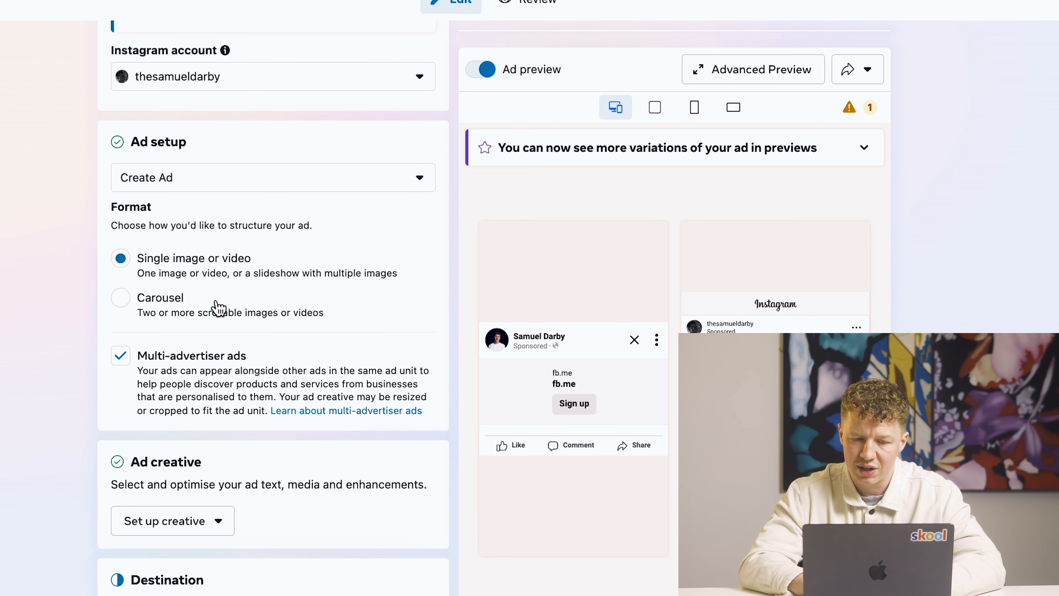
click(144, 301)
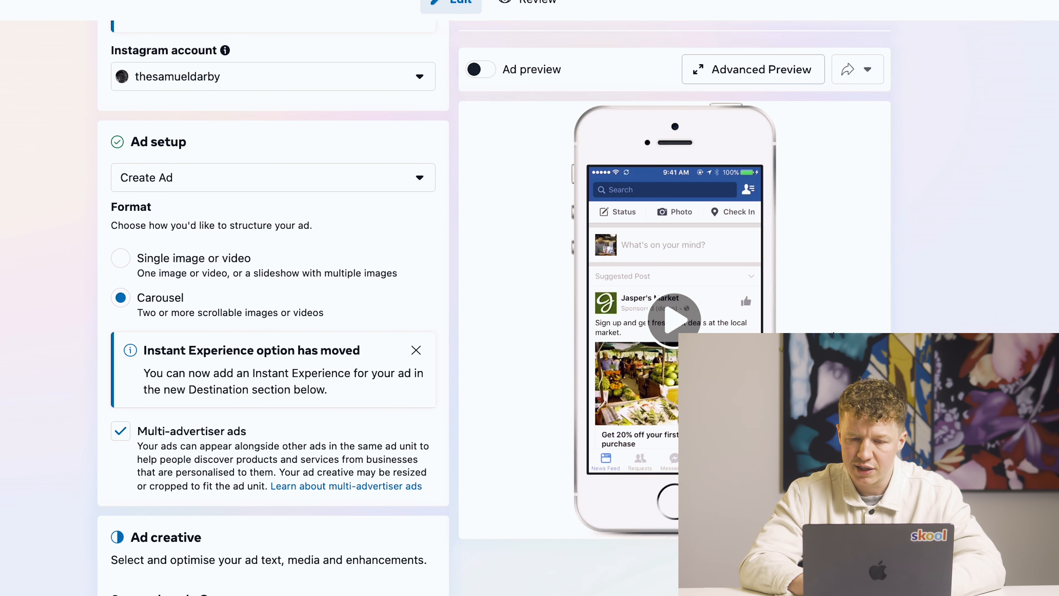
scroll(787, 212, up, 5)
scroll(806, 204, down, 3)
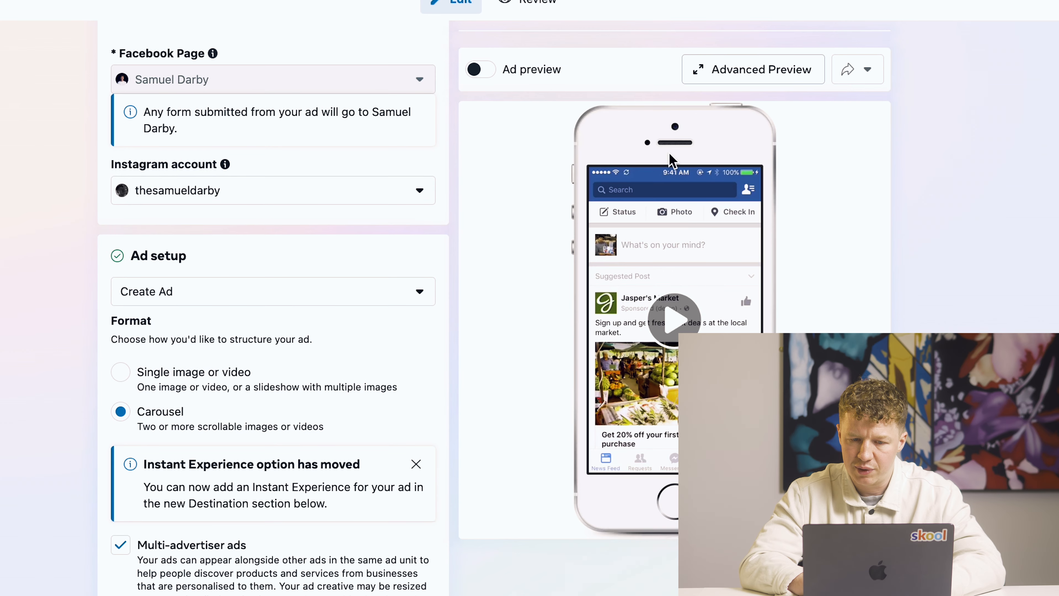
click(486, 68)
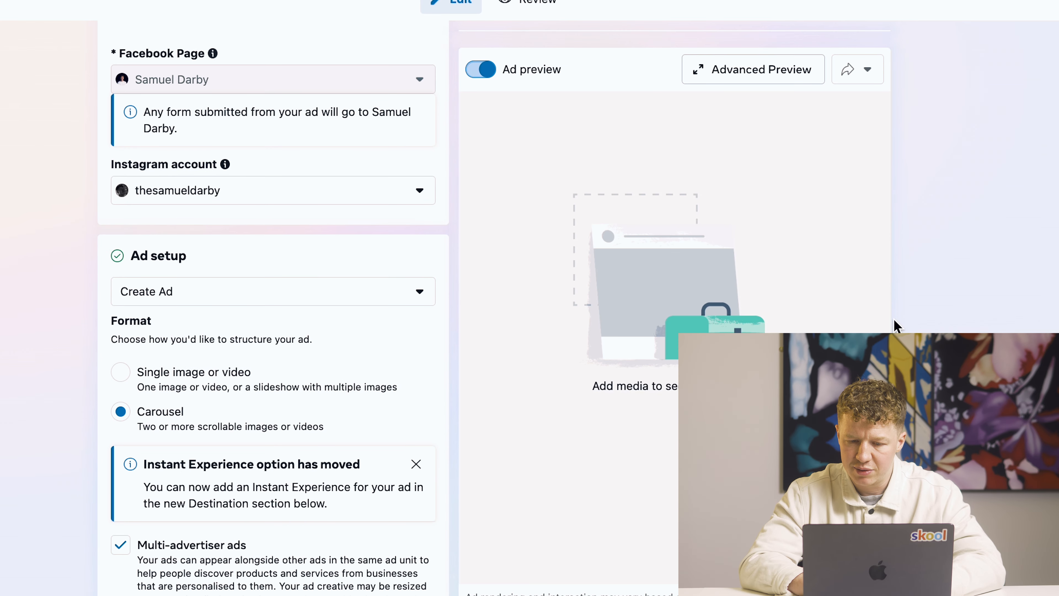
scroll(499, 414, down, 5)
scroll(509, 366, up, 1)
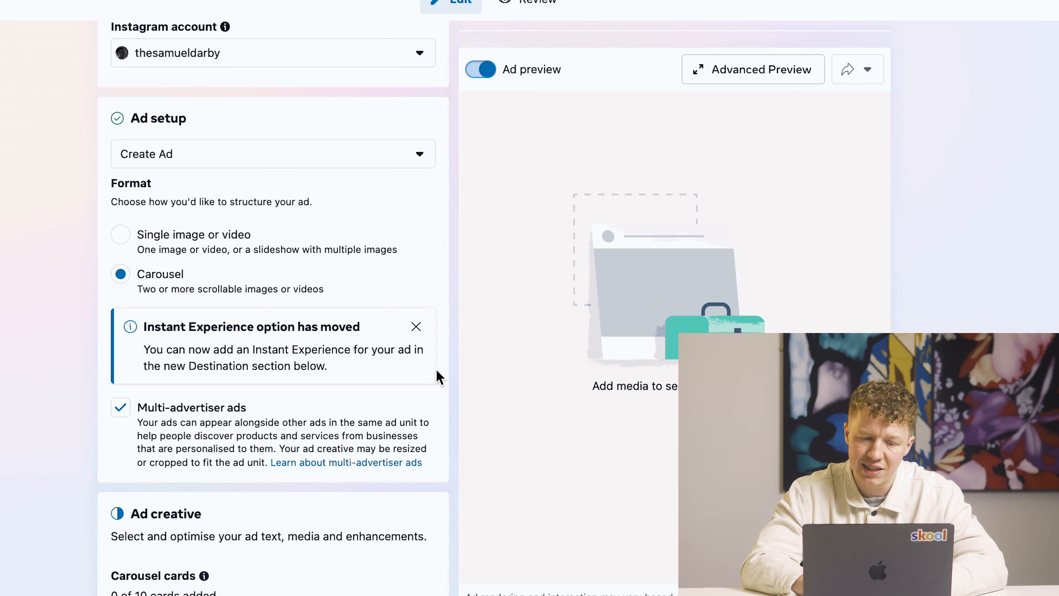
click(125, 221)
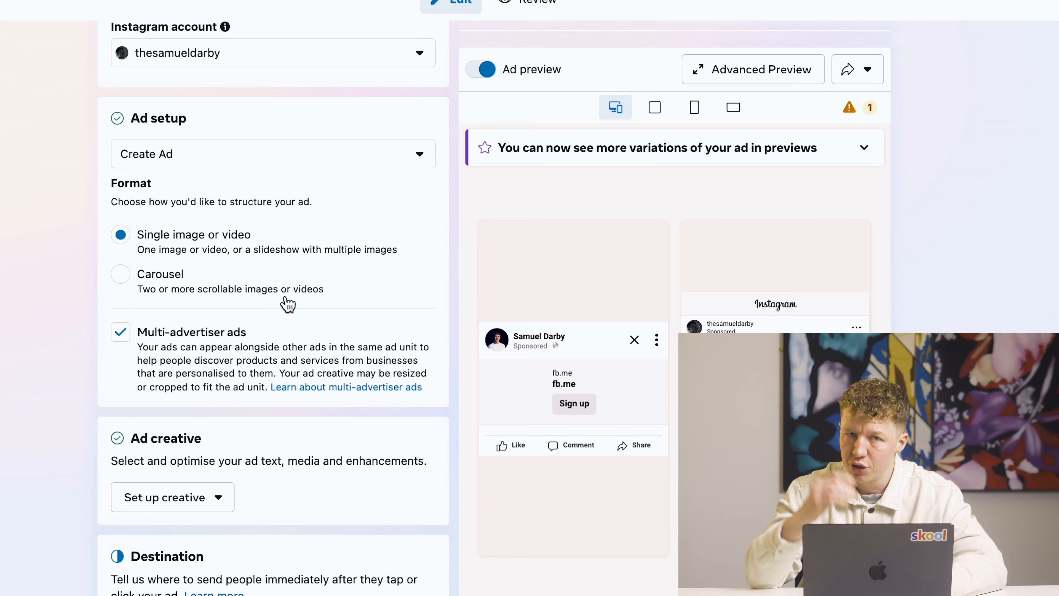
scroll(155, 271, down, 1)
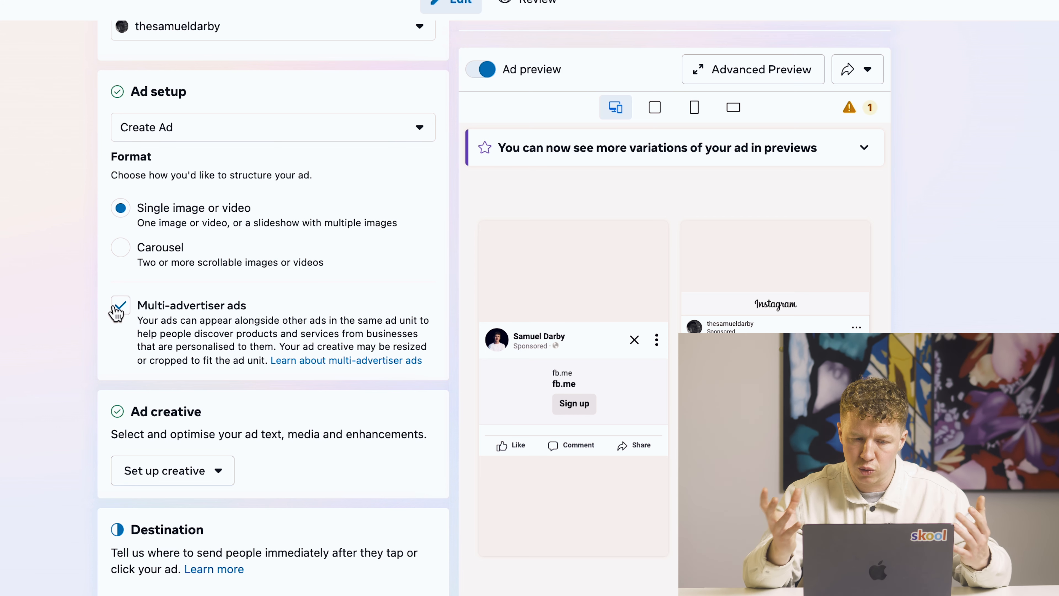
Step: Turn off Multi-advertiser ads and bring up the Set up creative options under Ad creative
click(118, 309)
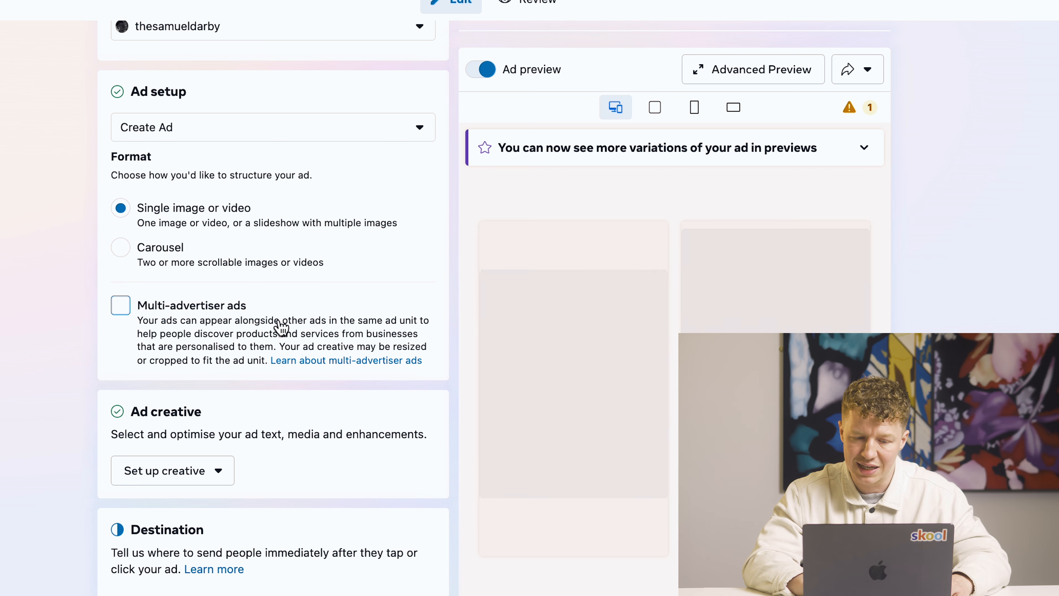
scroll(306, 330, down, 6)
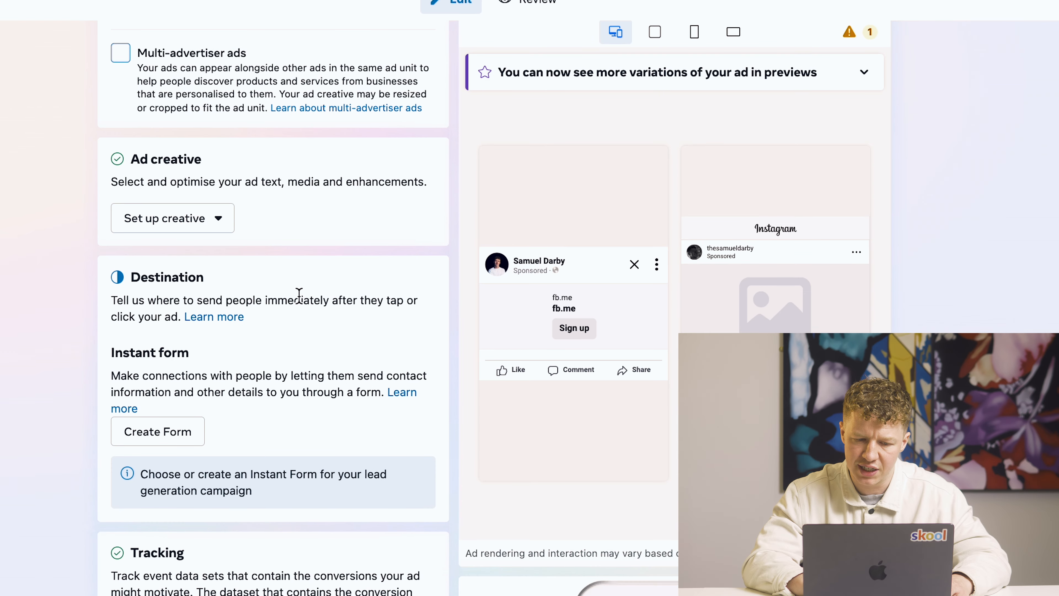
scroll(298, 295, down, 3)
scroll(338, 265, up, 2)
scroll(337, 294, down, 3)
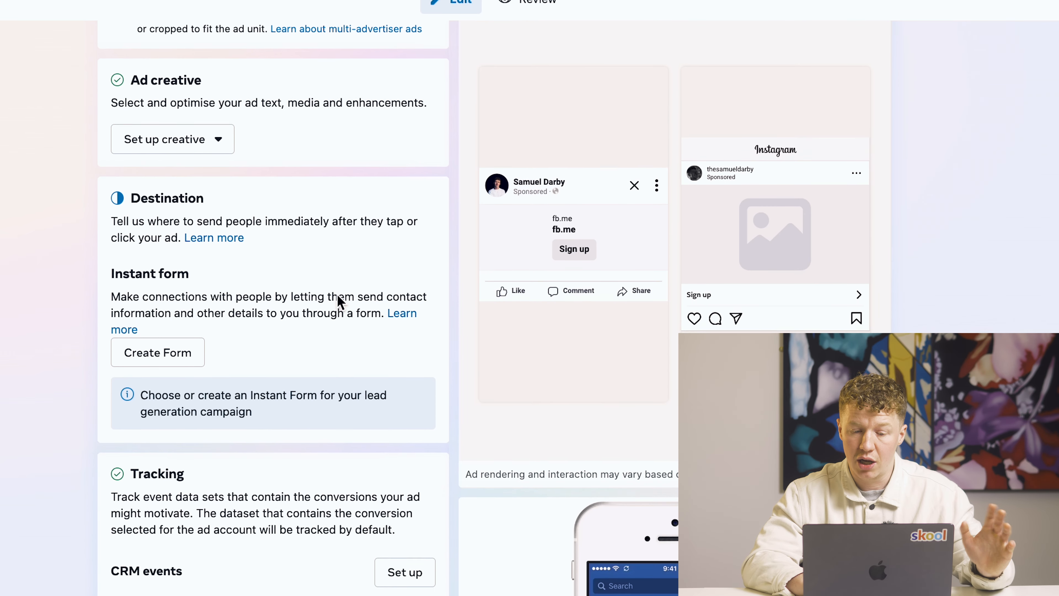
scroll(338, 302, up, 4)
scroll(303, 136, up, 4)
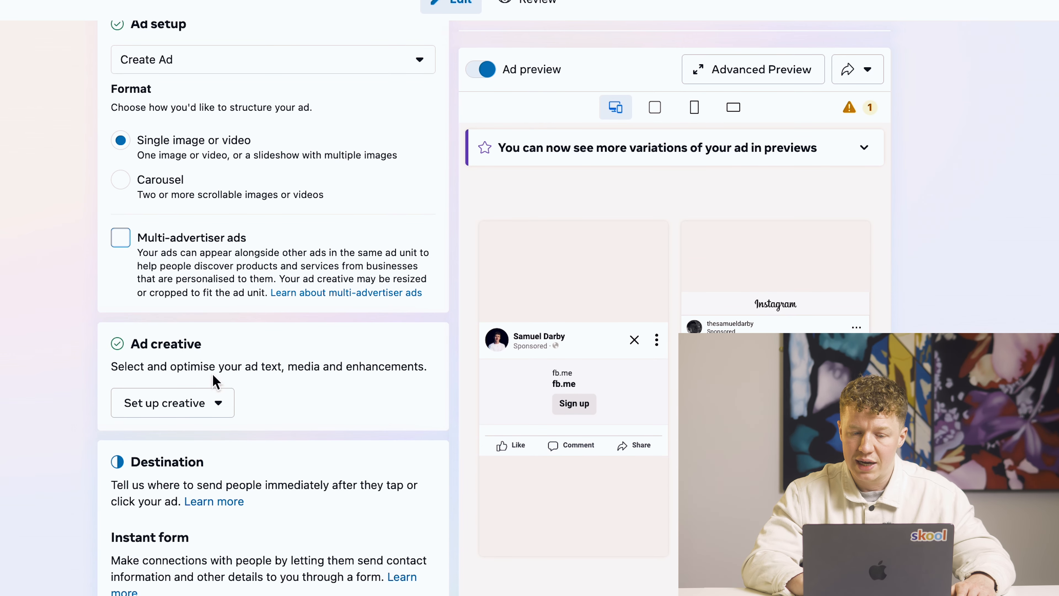
drag(111, 367, 356, 366)
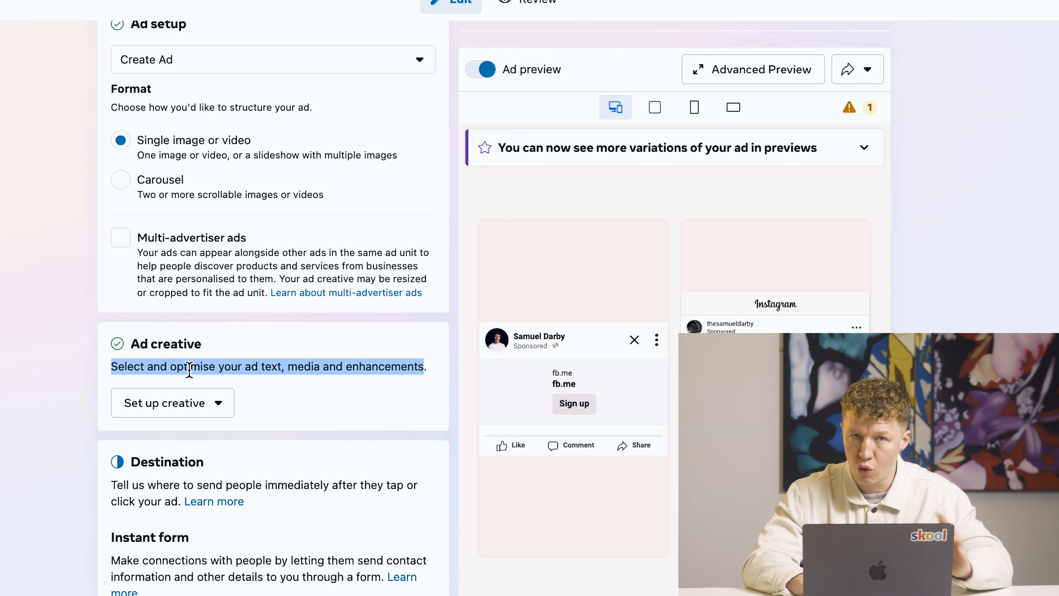
click(198, 412)
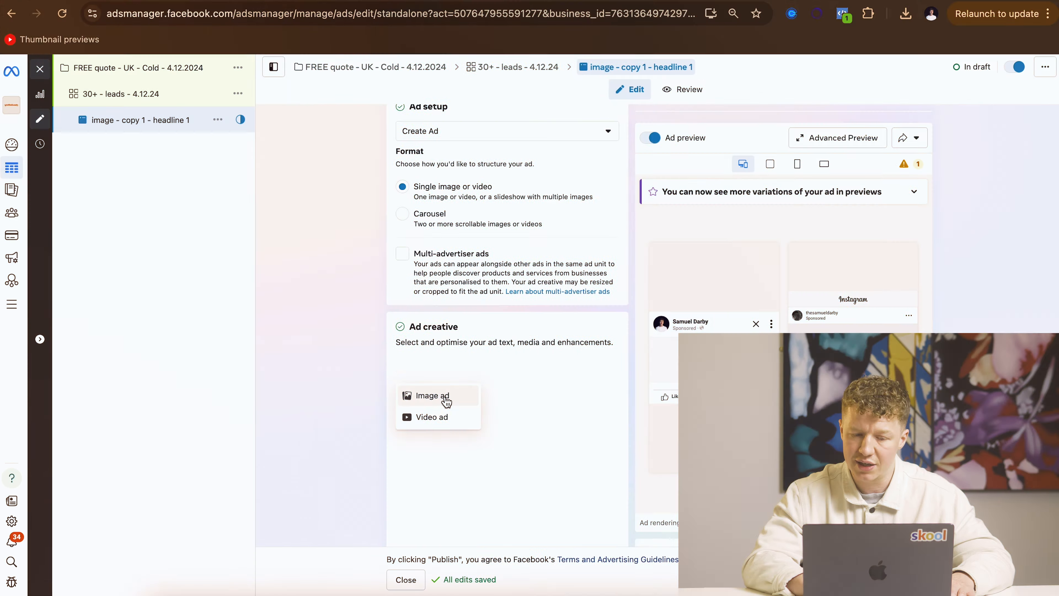
Step: Start an image ad with primary text 'My ad copy goes here' and headline 'My ad headline goes here'
click(183, 448)
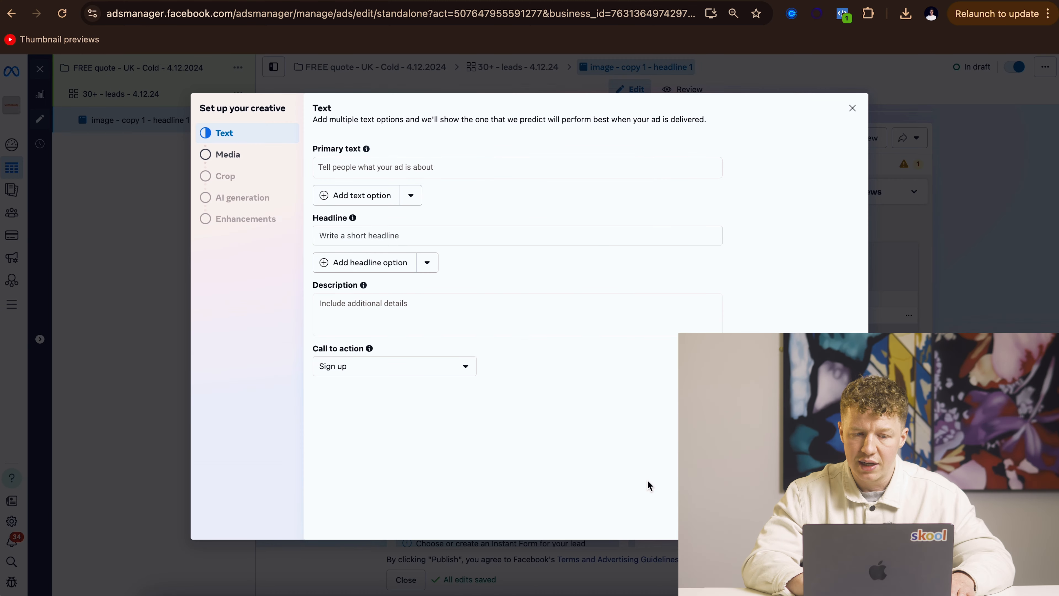
click(378, 169)
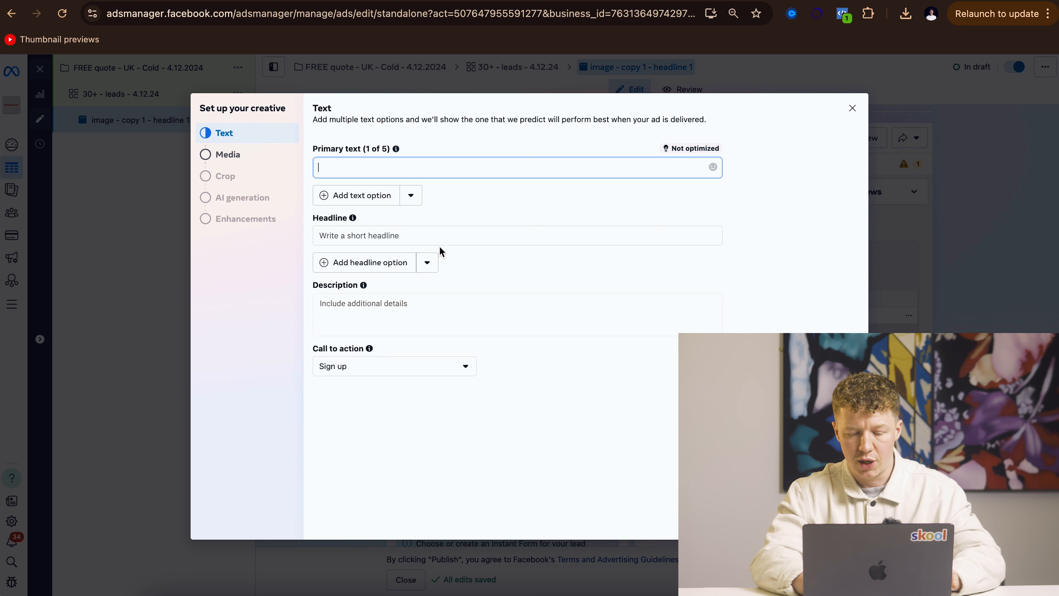
text(My ad copy goes here)
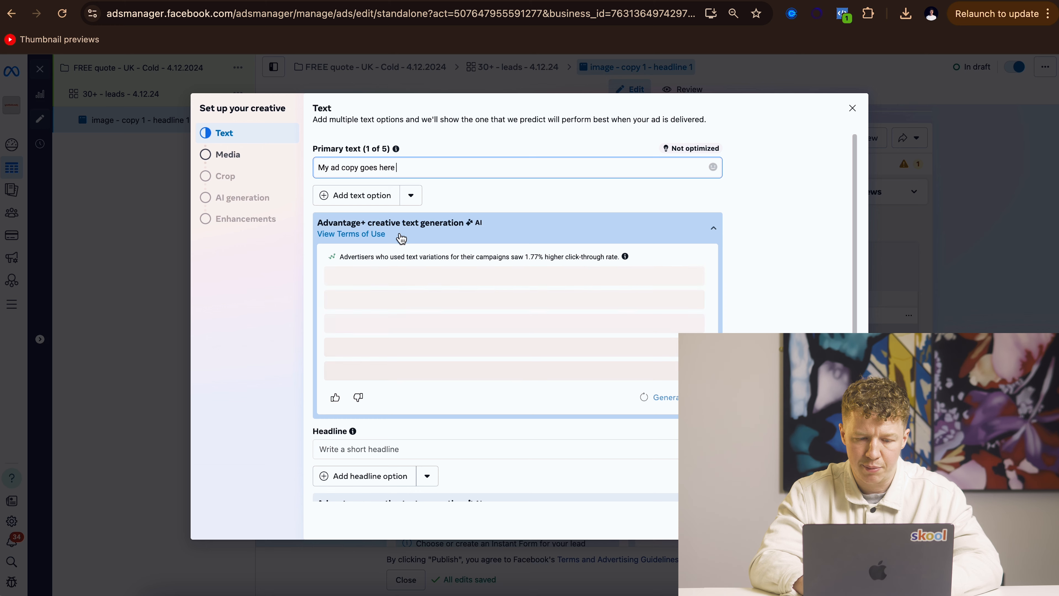
click(709, 232)
click(482, 270)
text(My ad hea)
text(dlin)
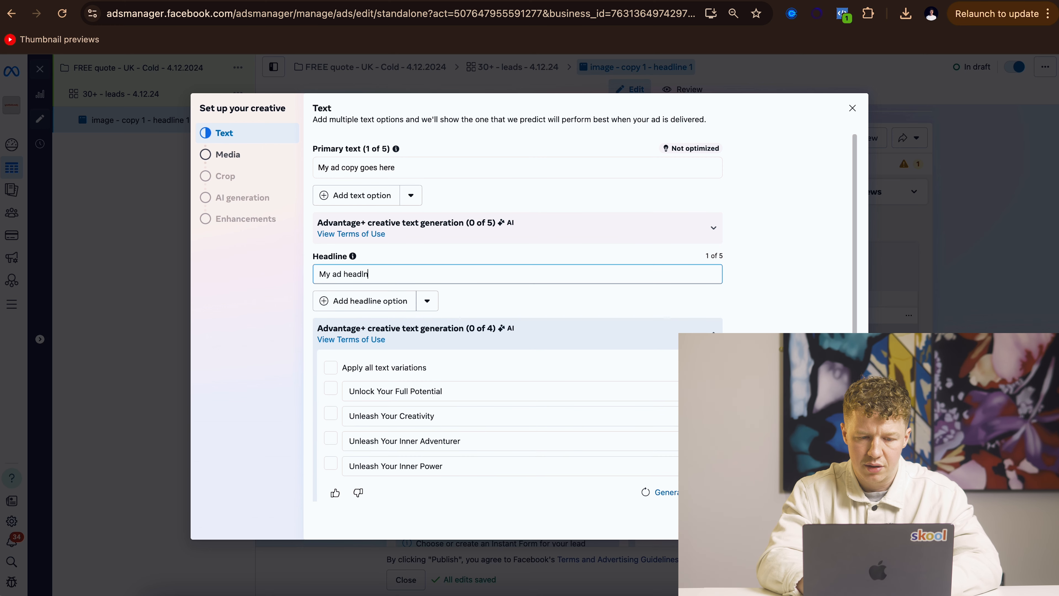
text(e goes here)
click(825, 329)
Step: Review the AI headline suggestions and generate fresh Advantage+ text variations
scroll(615, 352, down, 3)
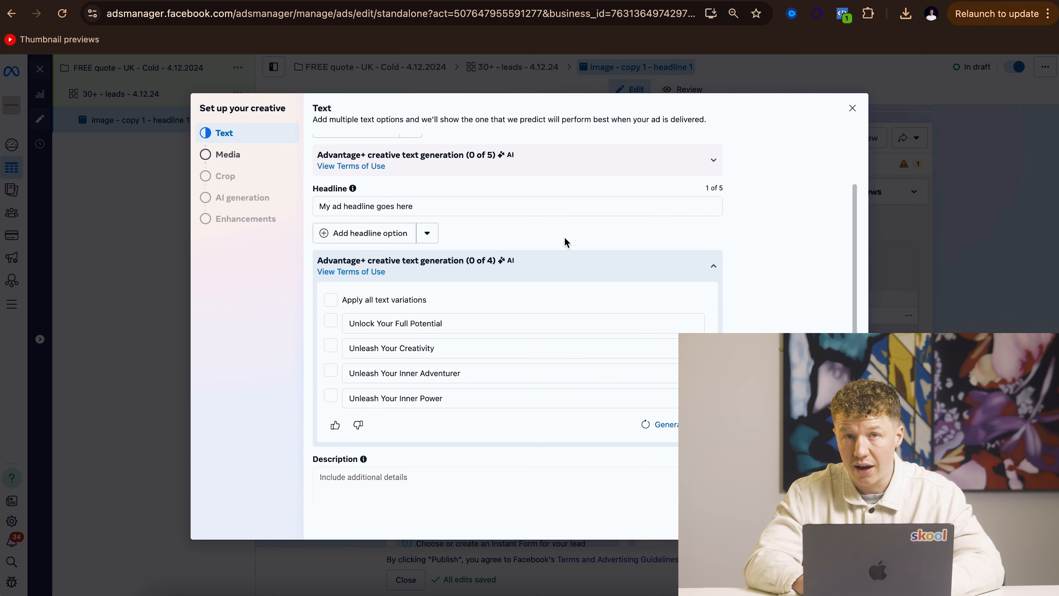
scroll(526, 180, down, 1)
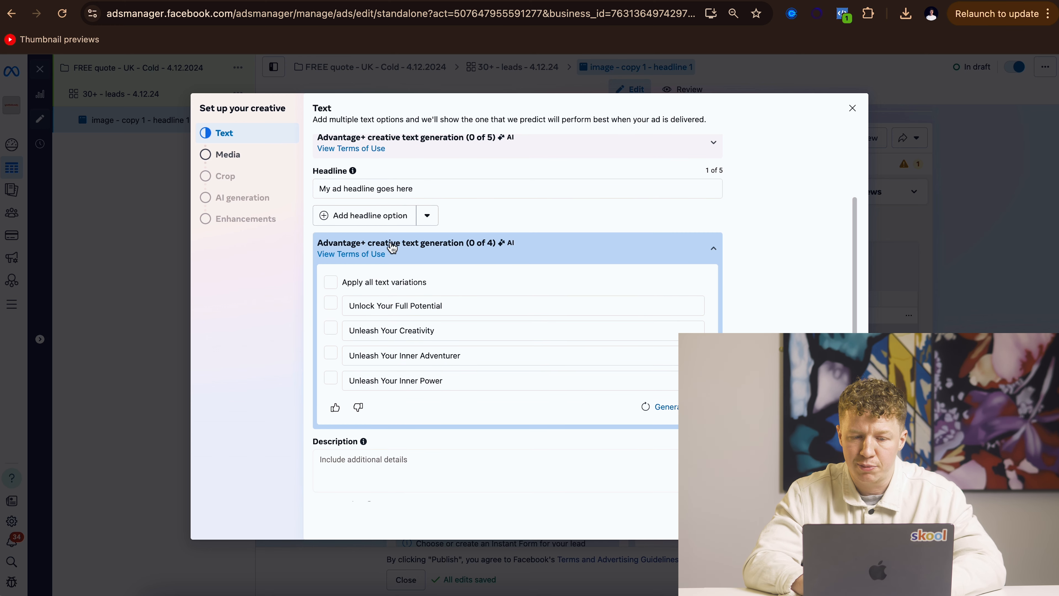
mouse_move(483, 254)
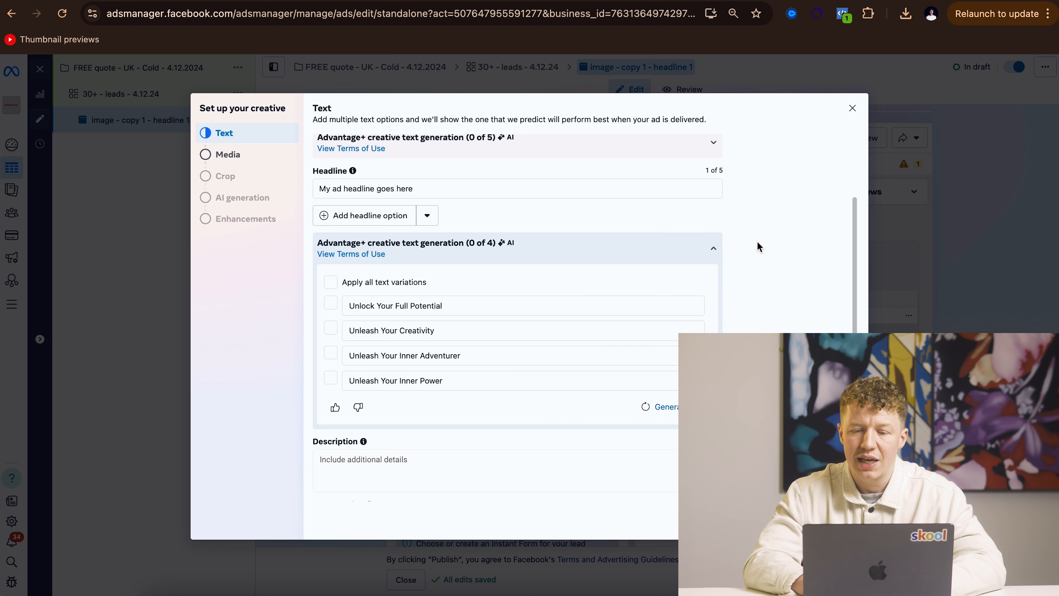
scroll(610, 280, down, 1)
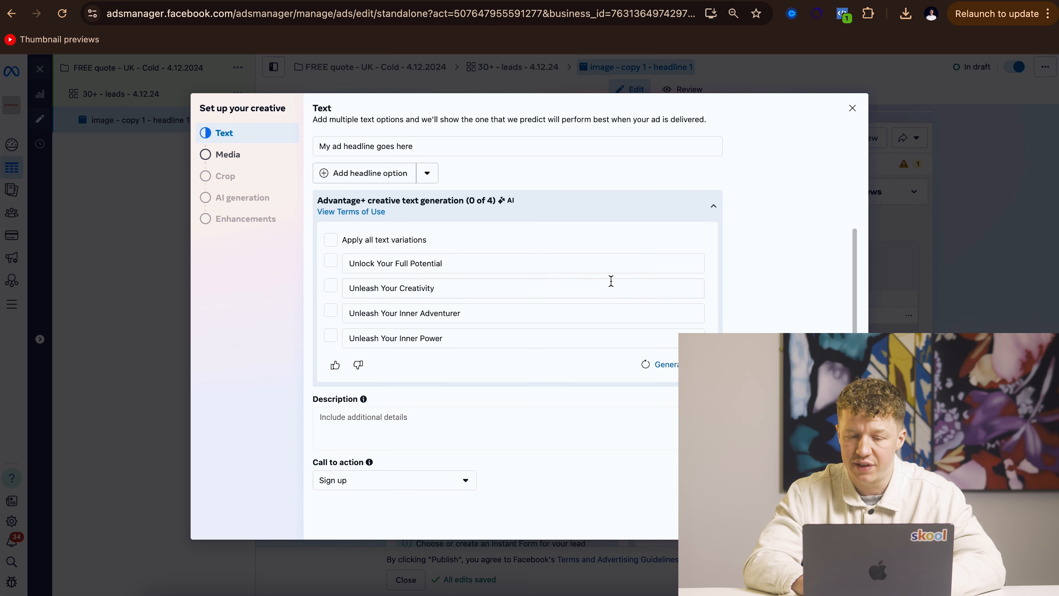
scroll(630, 238, up, 1)
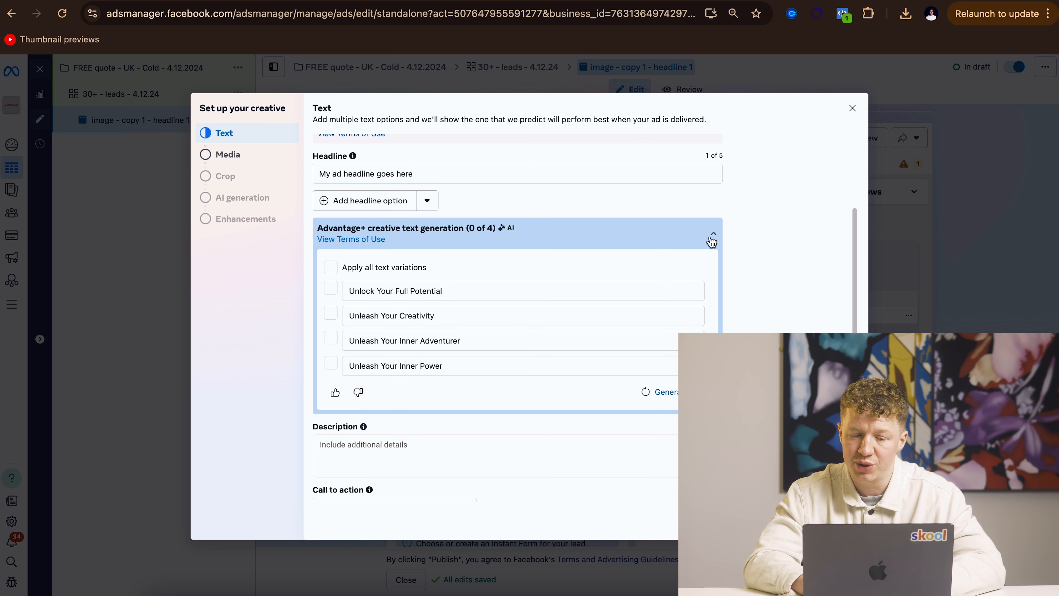
click(412, 290)
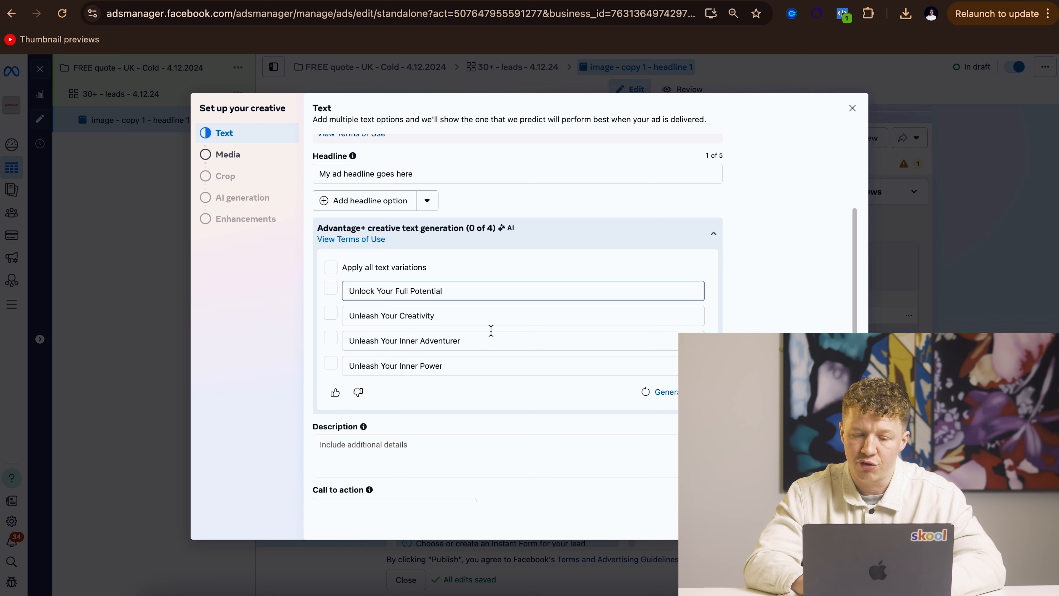
scroll(491, 330, up, 2)
click(663, 427)
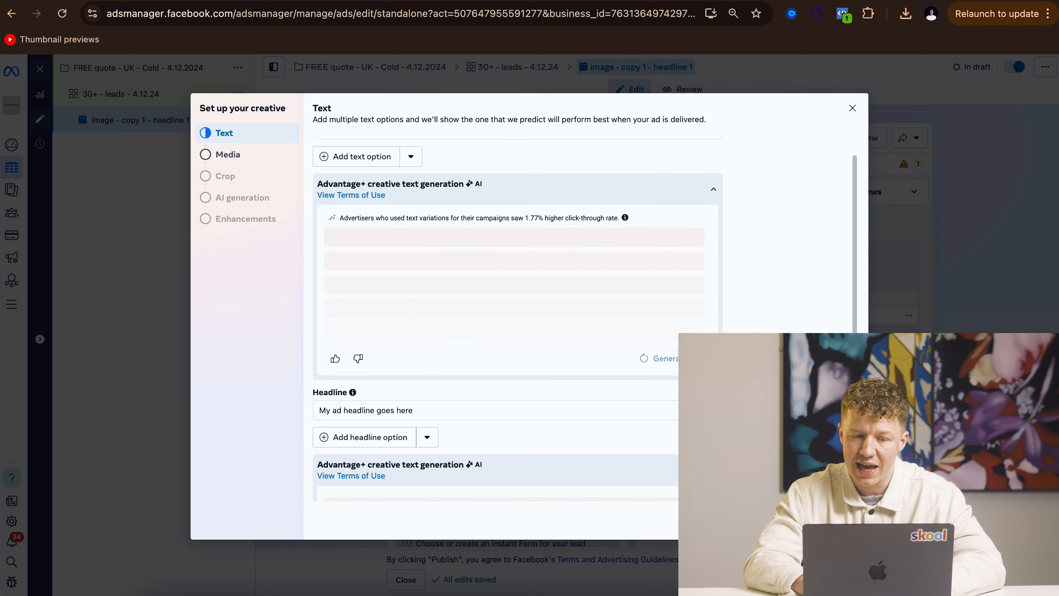
Step: Try adding the generated headline variations, then remove them all
scroll(676, 374, down, 6)
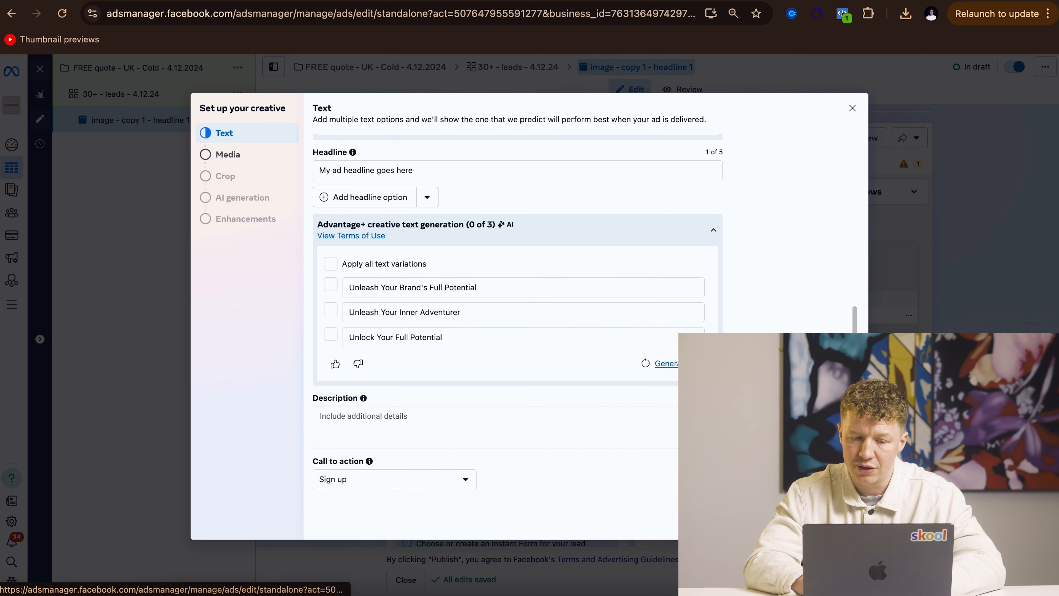
click(331, 284)
click(331, 324)
scroll(488, 287, up, 2)
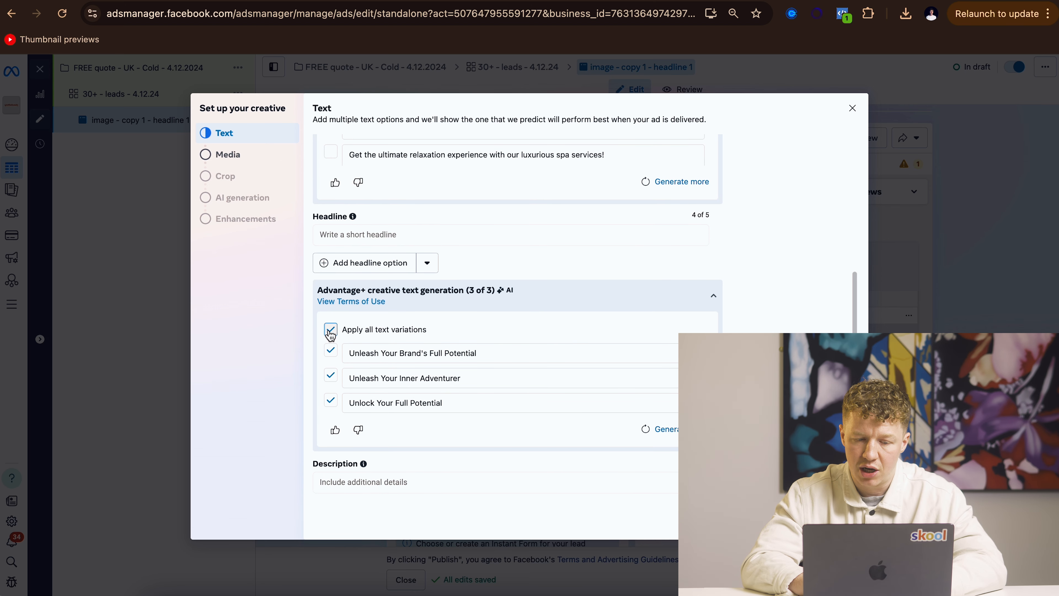
click(331, 330)
click(714, 296)
scroll(546, 342, up, 1)
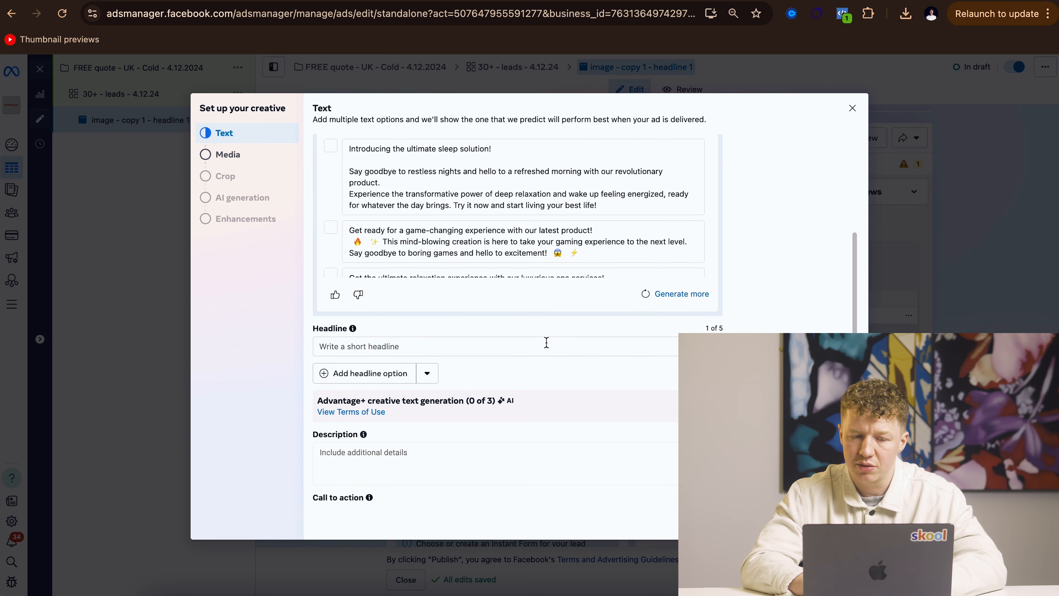
scroll(546, 342, up, 3)
click(713, 202)
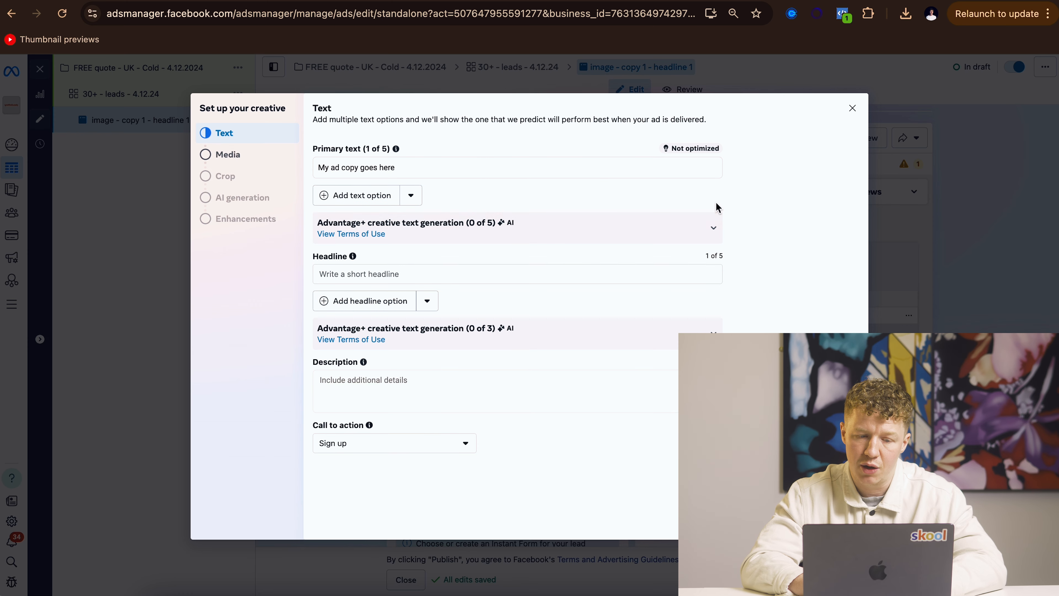
Step: Set the headline to 'Headline goes here' and the description to 'get a free quote'
click(494, 273)
text(Headline)
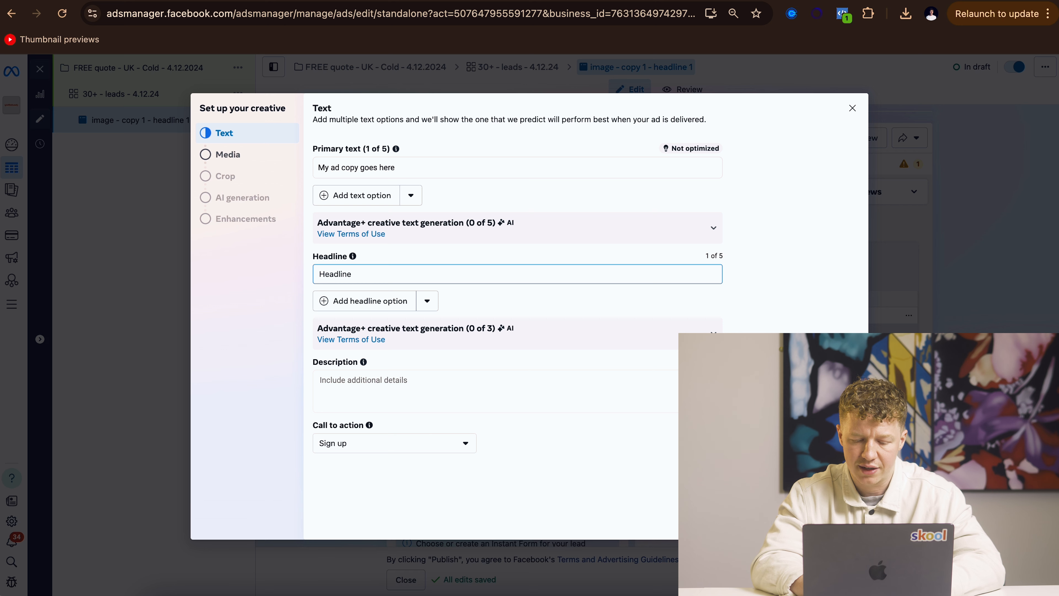
text( goes here)
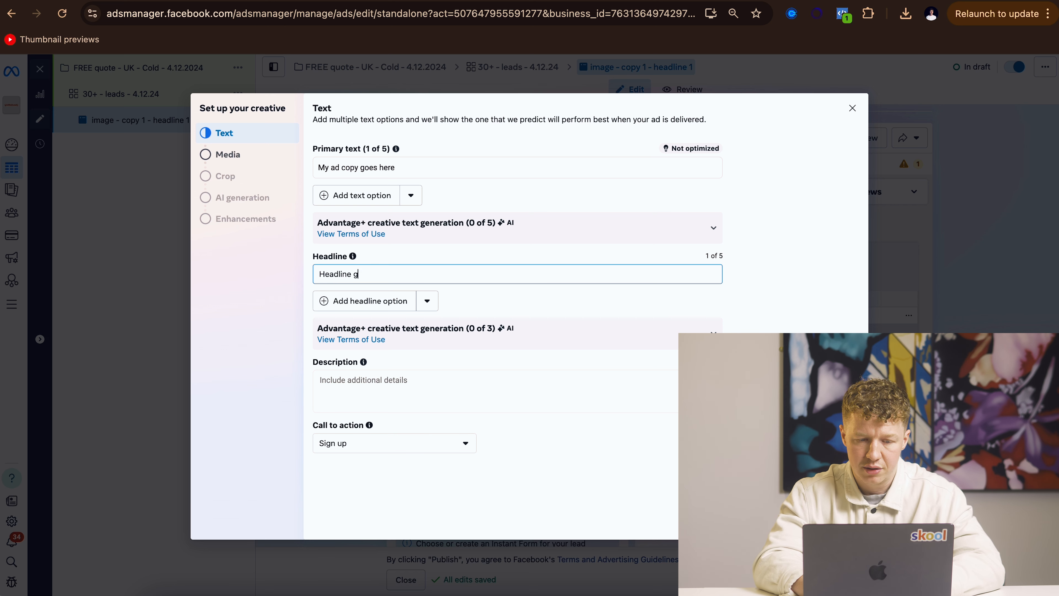
click(446, 382)
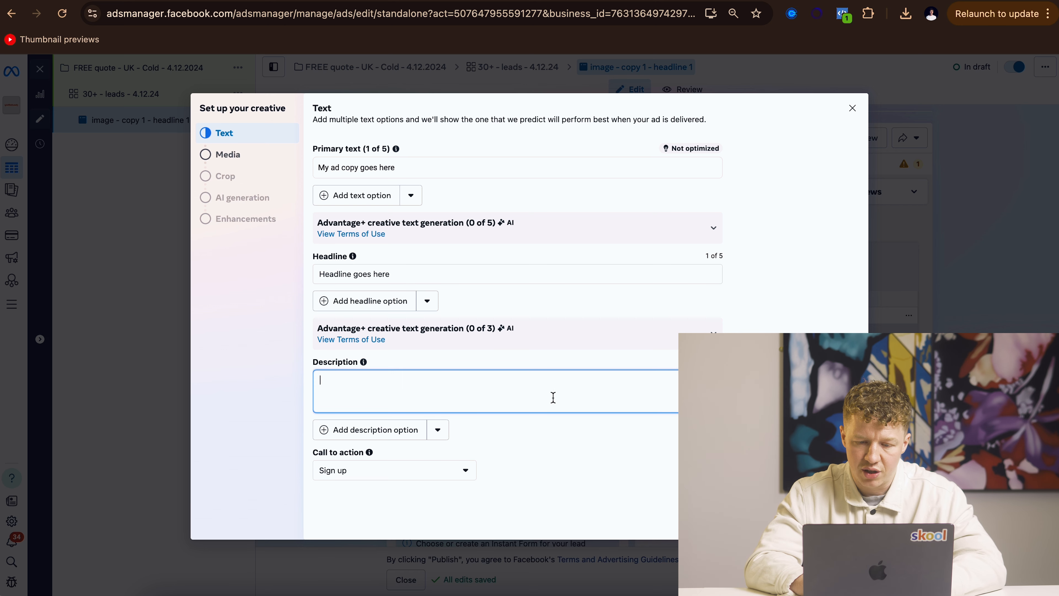
click(603, 379)
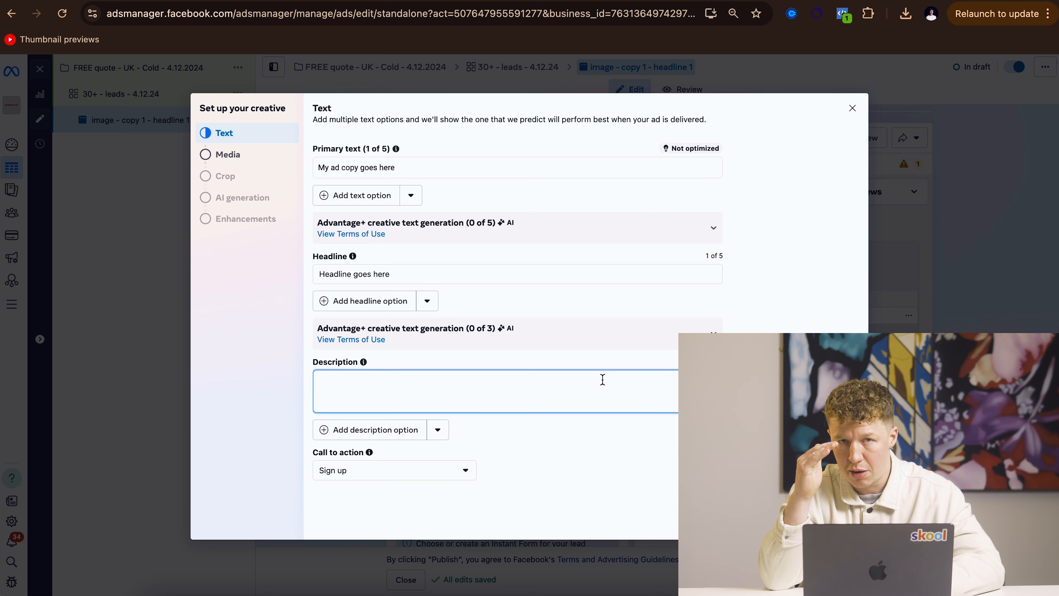
text(get a free quote)
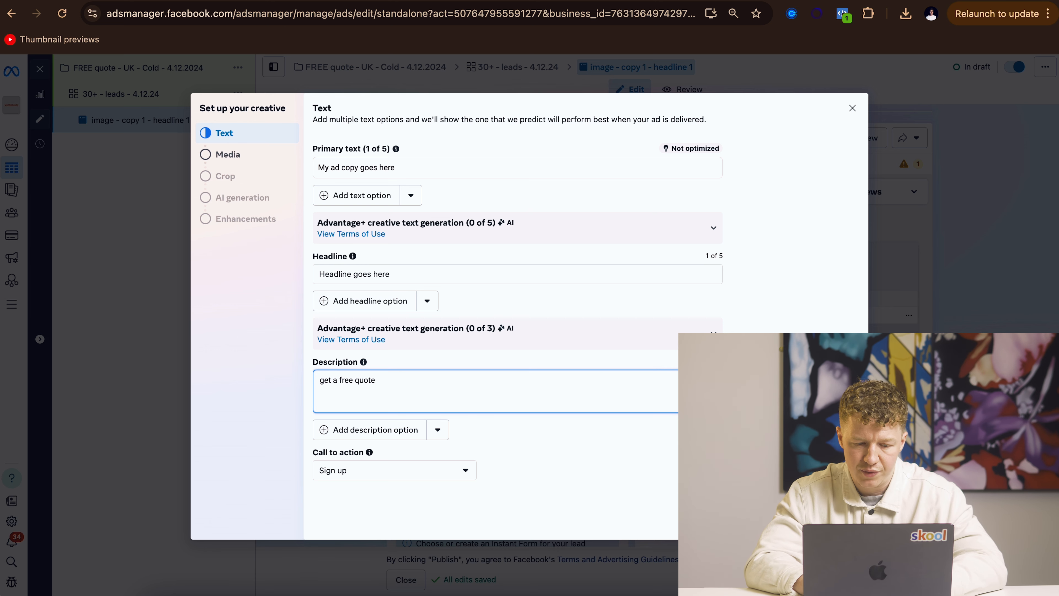
click(591, 464)
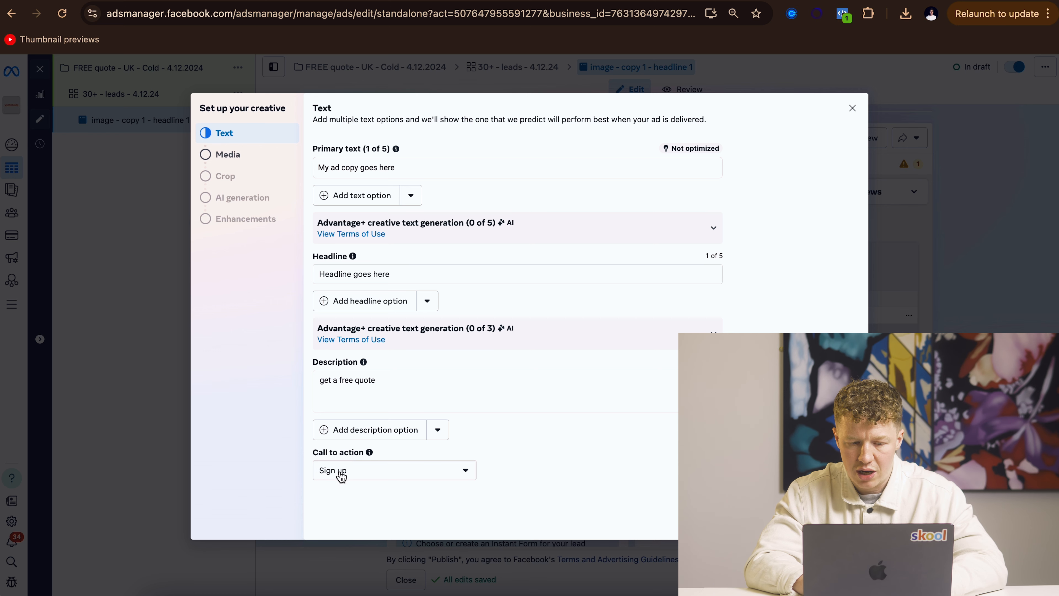
Step: Set the call to action to Learn more and continue to the Media step
click(409, 483)
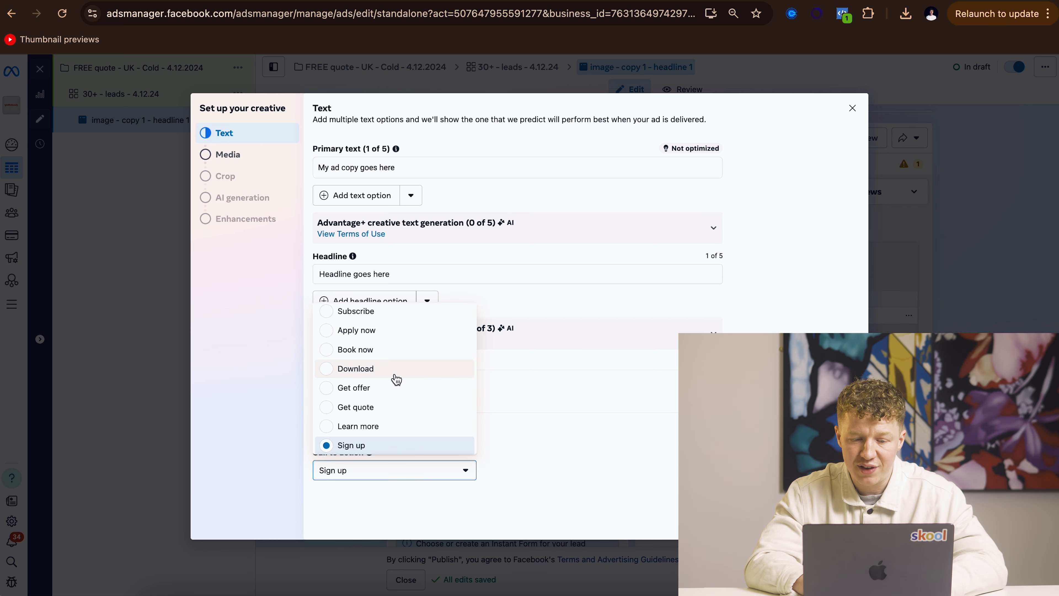
click(366, 426)
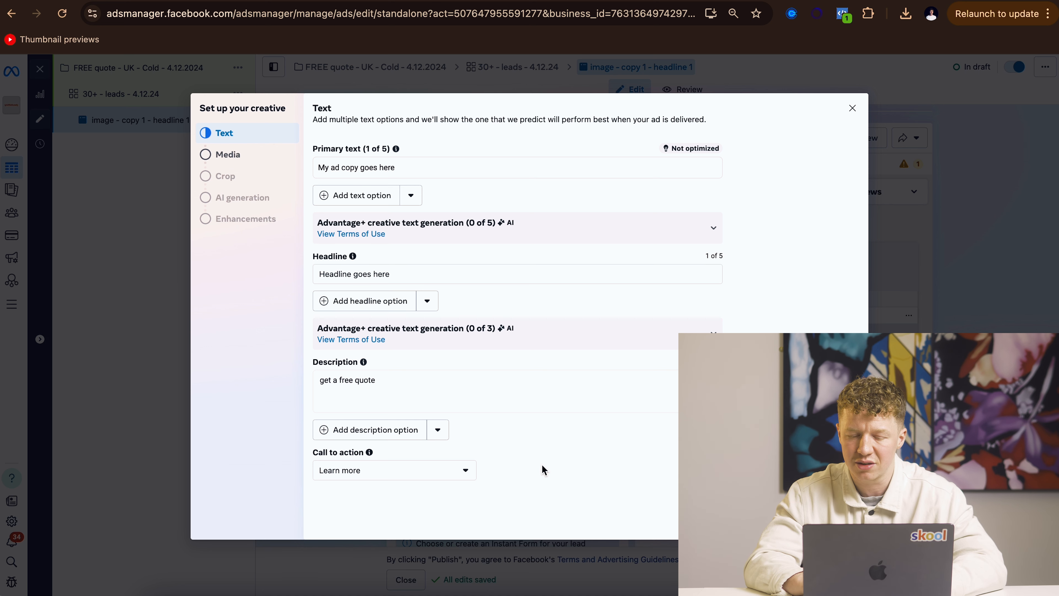
click(446, 470)
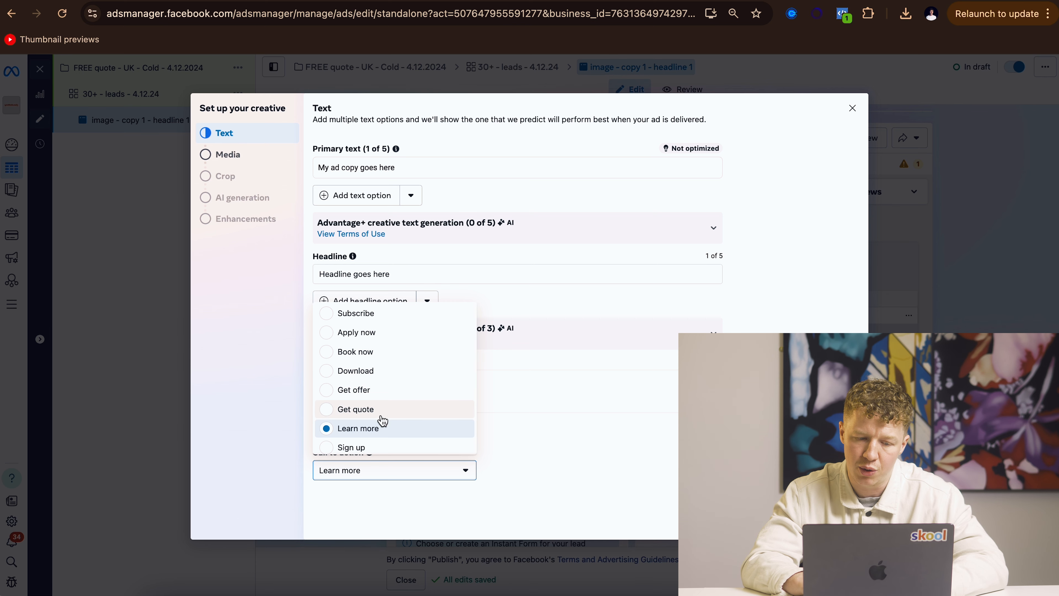
click(603, 449)
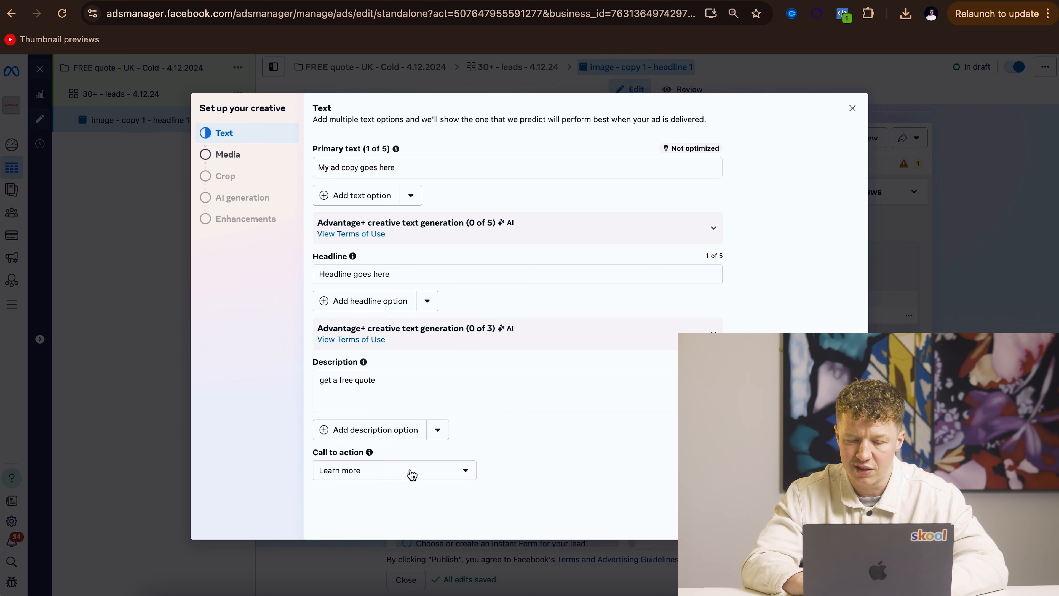
click(846, 523)
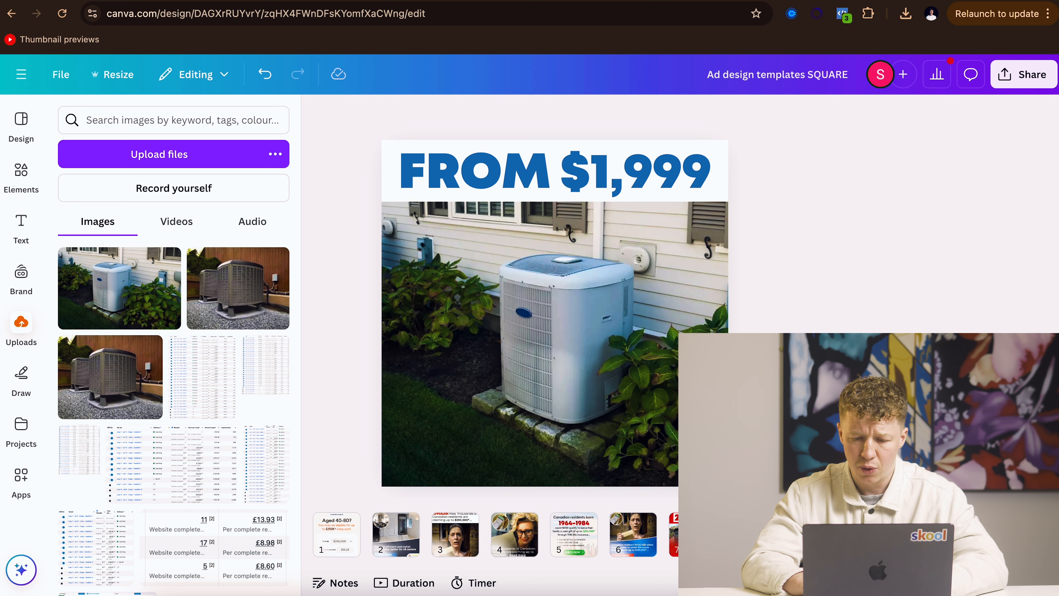
Step: Download only page 12 of the Ad design templates SQUARE design from Canva as a PNG
scroll(496, 534, right, 1)
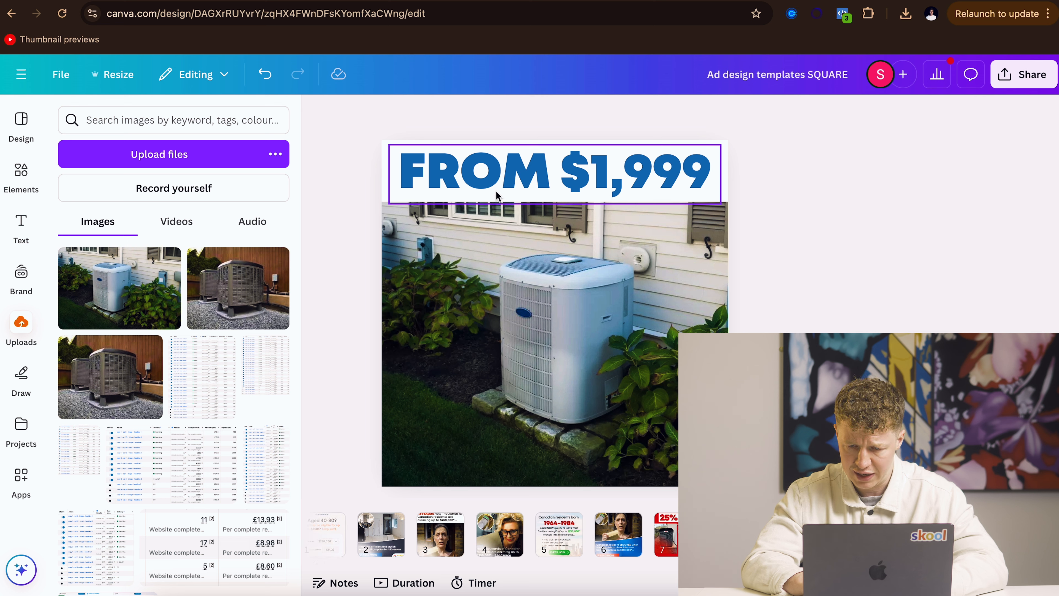
click(1013, 85)
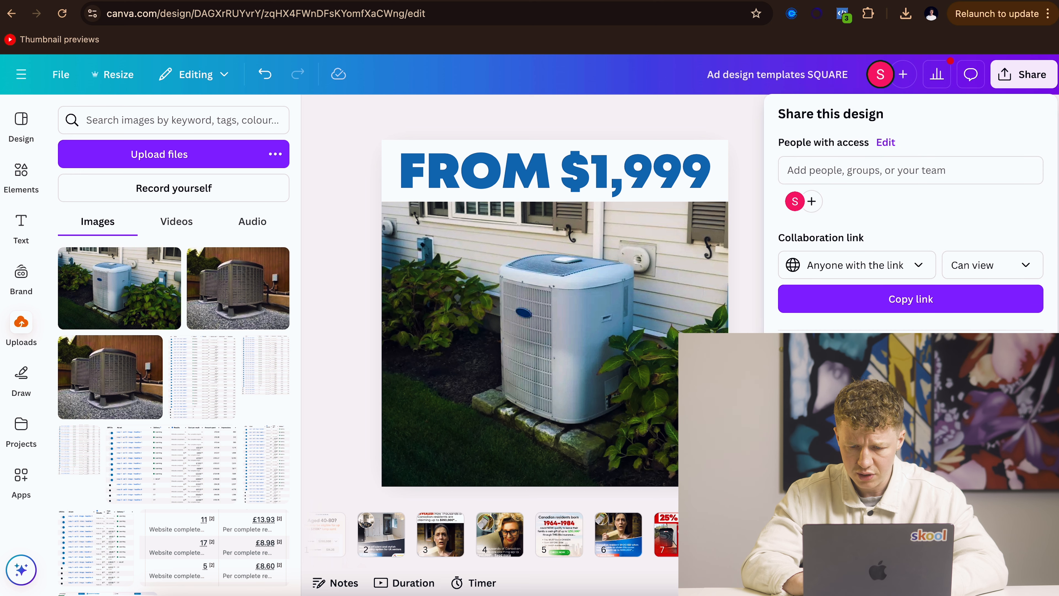
click(808, 360)
click(859, 371)
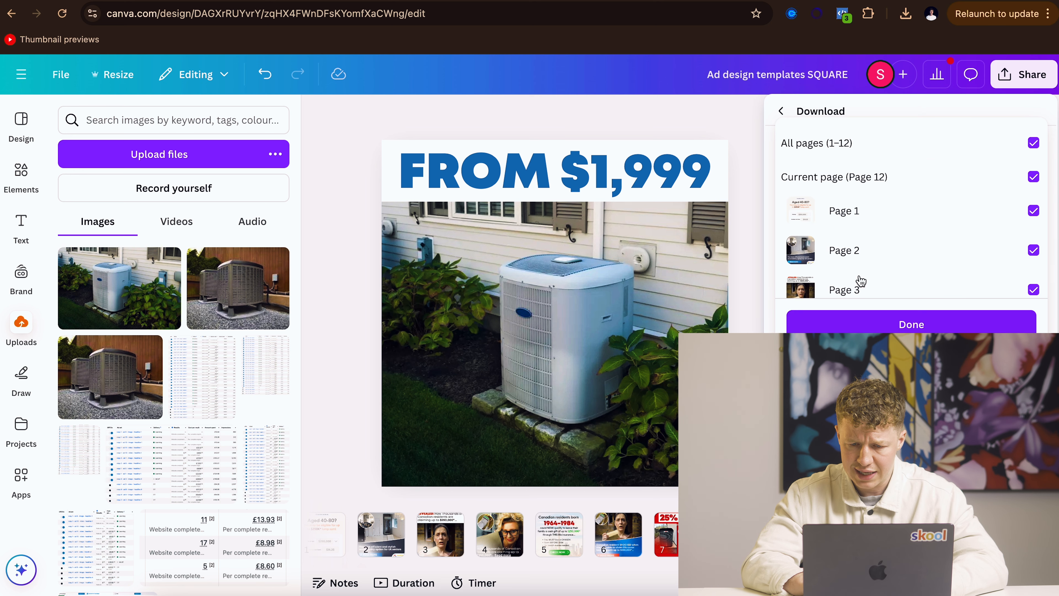
click(865, 152)
click(869, 177)
click(877, 320)
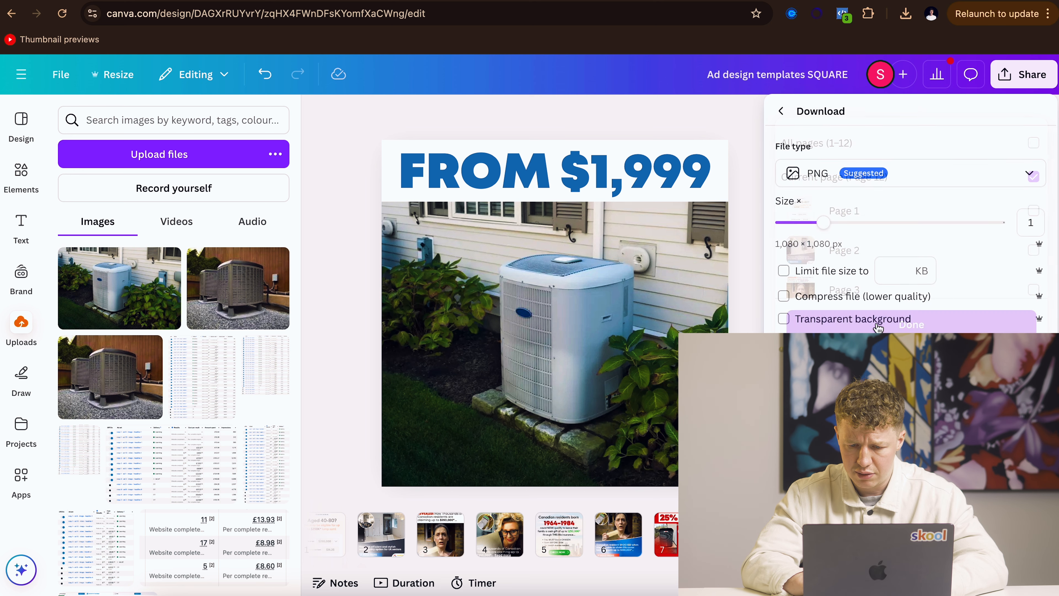
click(897, 442)
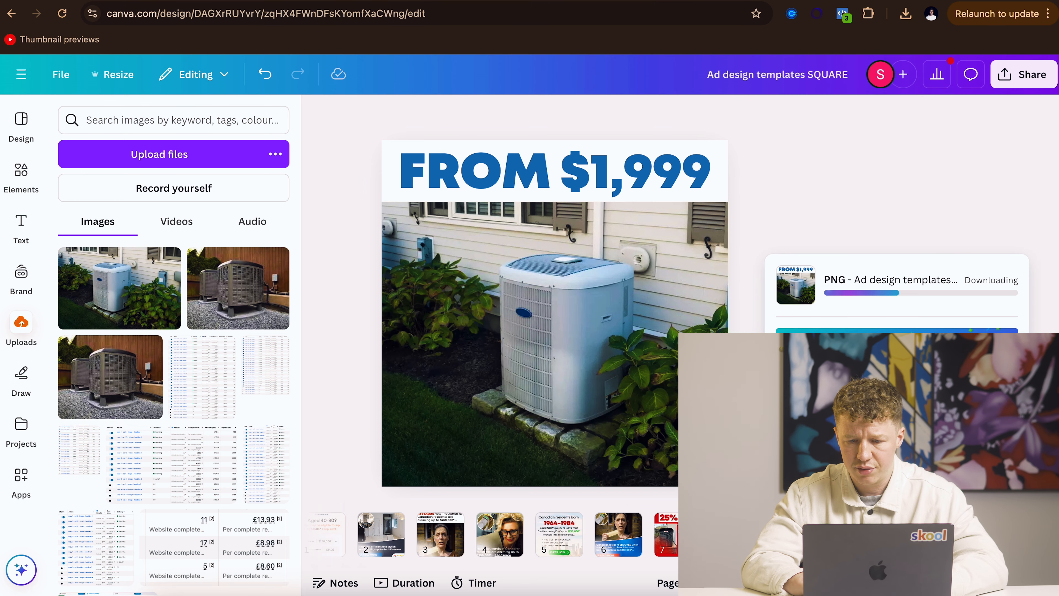
click(542, 1)
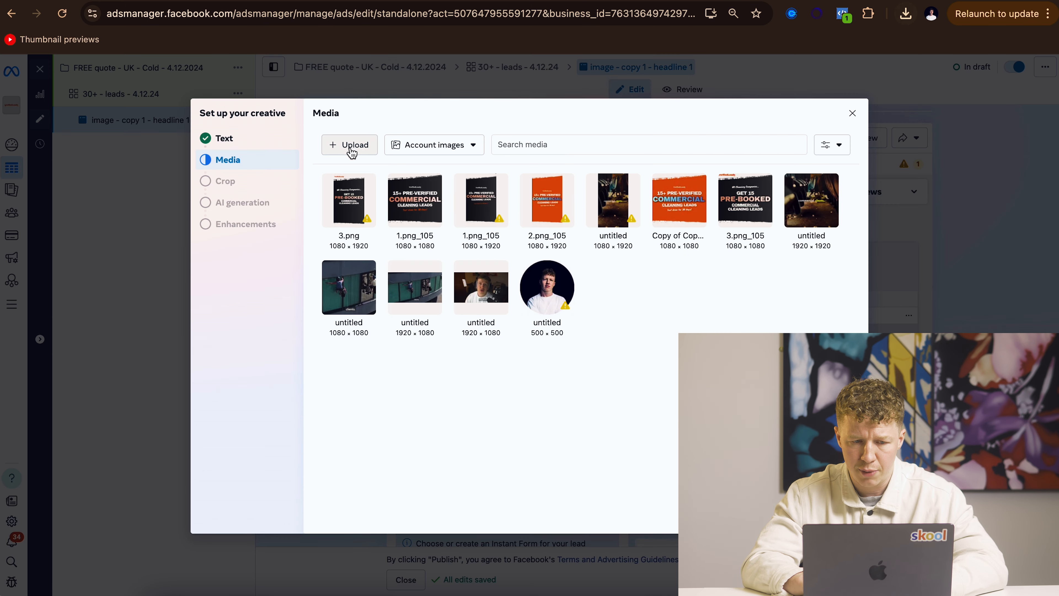
Step: Upload Ad design SQUARE.png as the ad's image and advance to the placement crop step
click(350, 146)
double_click(399, 222)
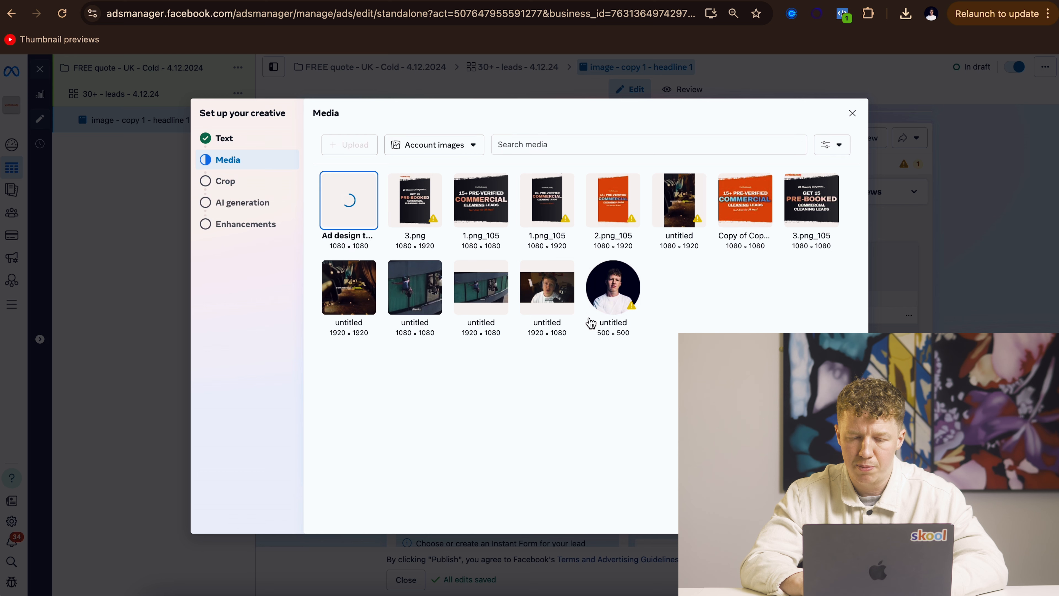
click(843, 516)
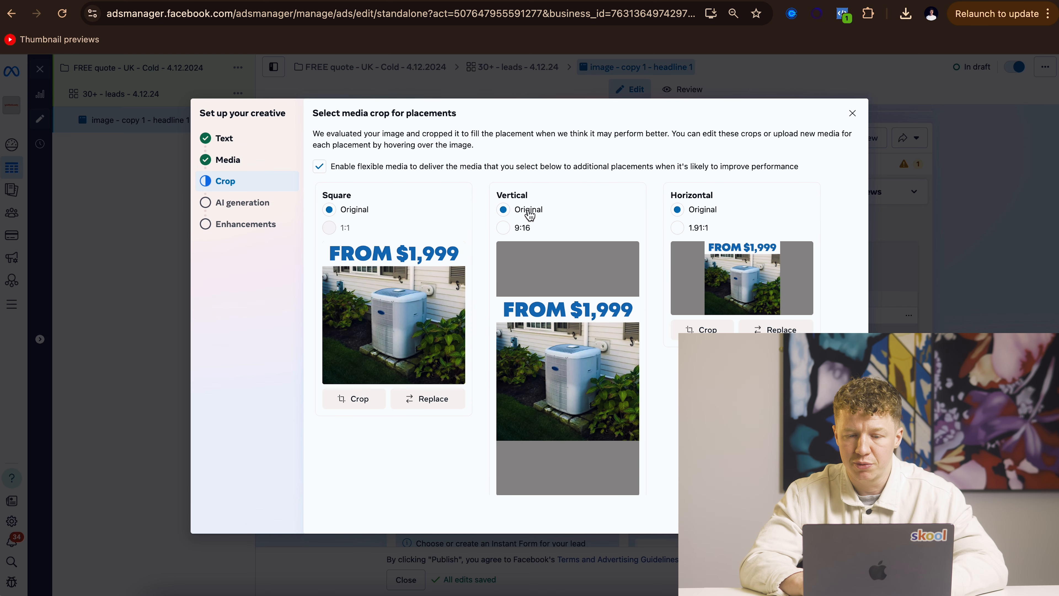
scroll(531, 211, down, 2)
scroll(553, 183, up, 1)
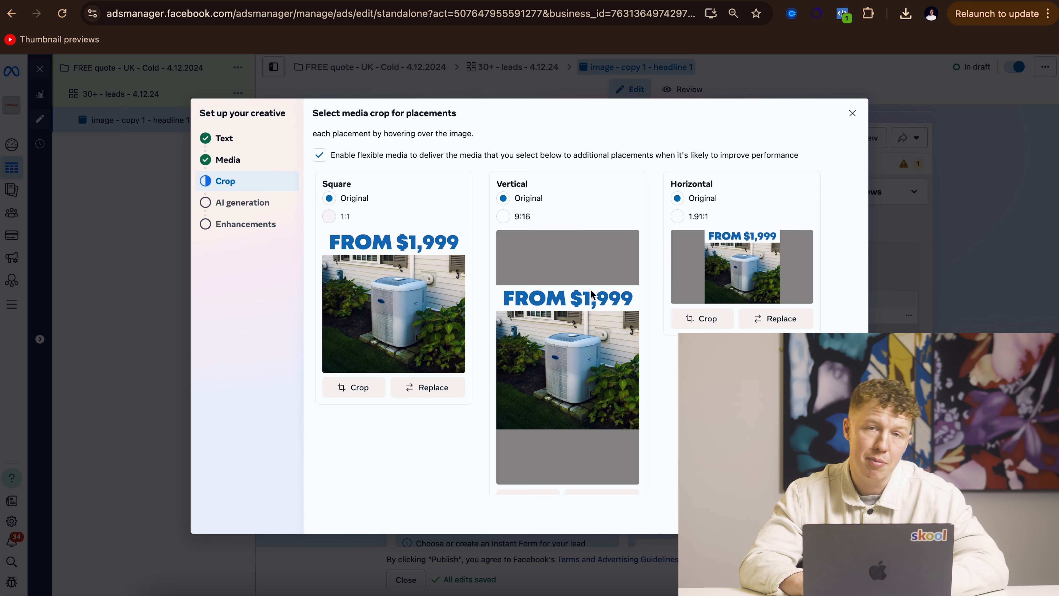
scroll(589, 289, down, 1)
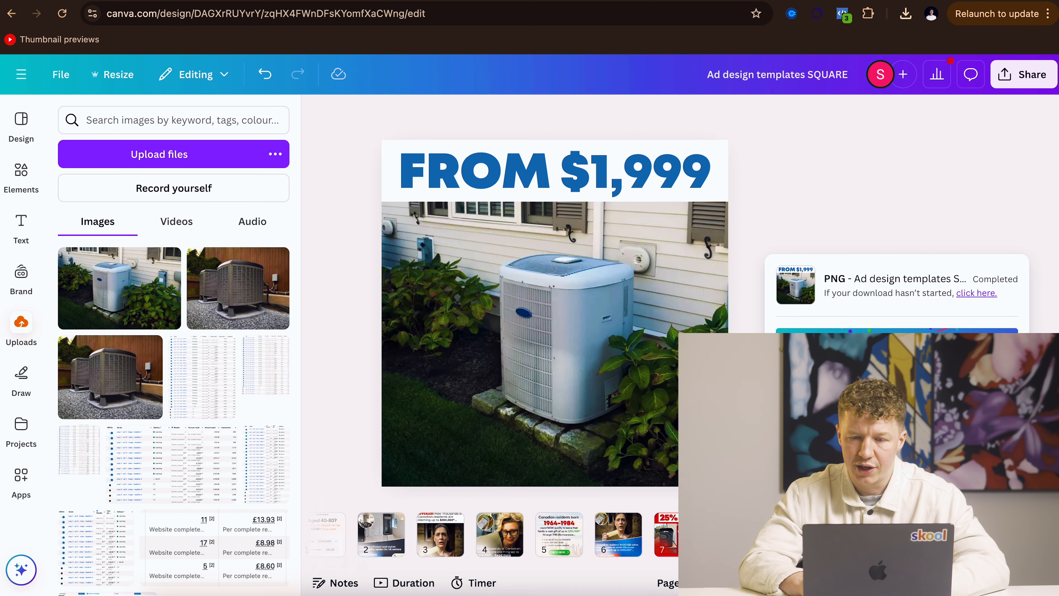
Step: Make an Instagram Story-sized copy of the design and open it
click(117, 79)
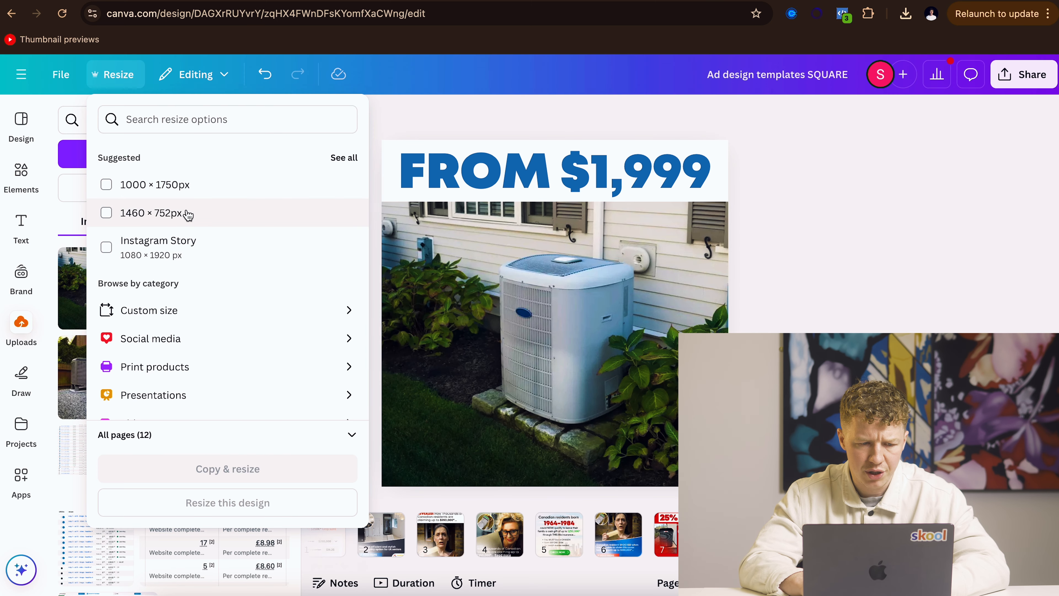
click(153, 245)
click(252, 501)
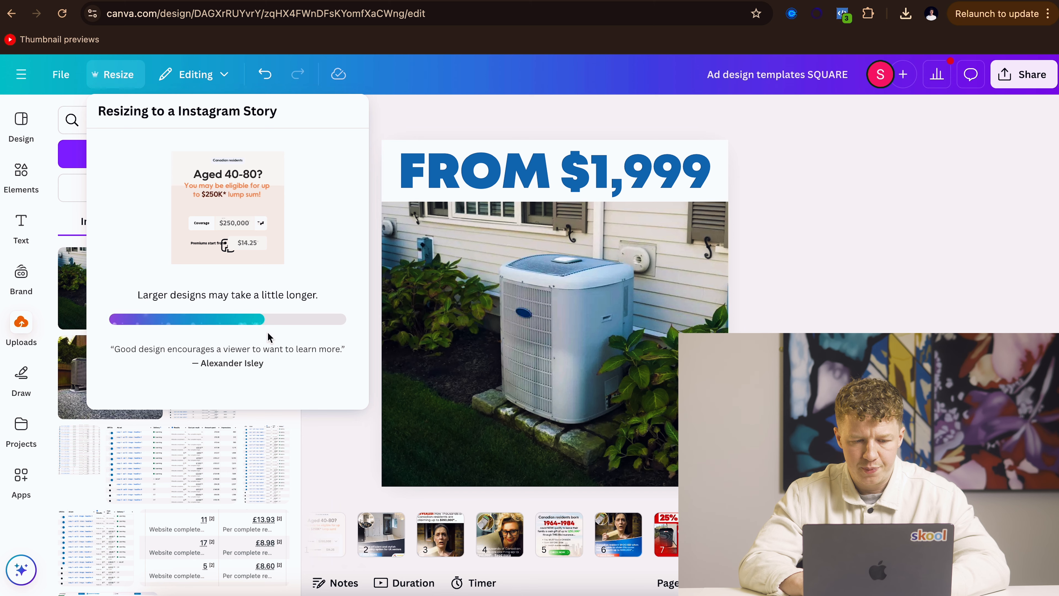
click(287, 257)
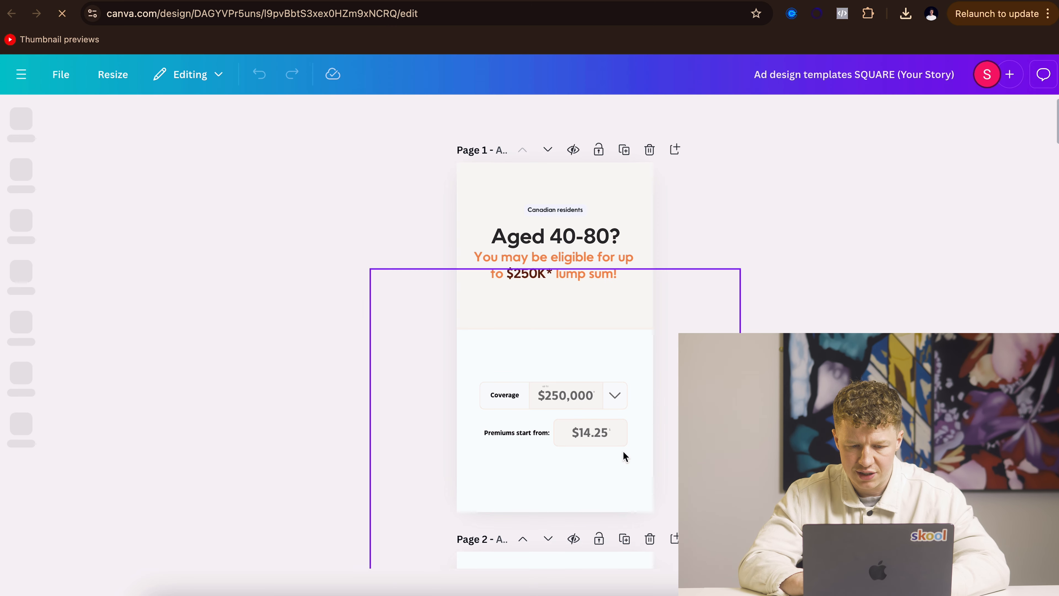
Step: Move the FROM $1,999 headline and air conditioner photo upward on page 12
scroll(624, 454, down, 20)
click(598, 354)
click(603, 220)
drag(603, 220, 602, 204)
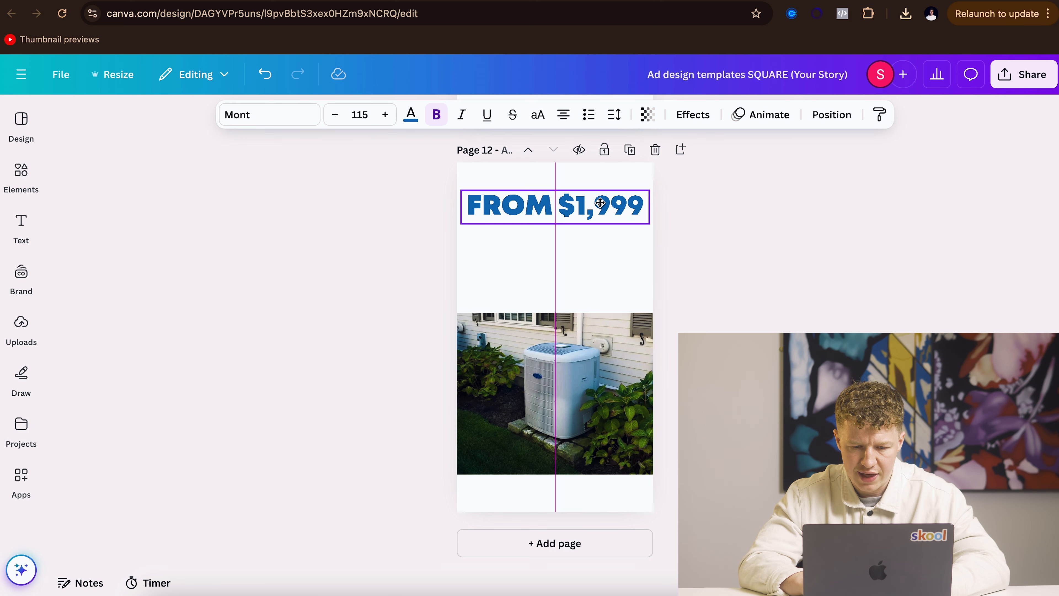
click(597, 349)
drag(600, 386, 601, 311)
drag(633, 221, 621, 208)
Step: Stretch the photo to fill the page bottom and crop it shifted slightly left
click(614, 269)
click(619, 196)
click(615, 300)
drag(556, 406, 554, 509)
click(653, 338)
double_click(604, 357)
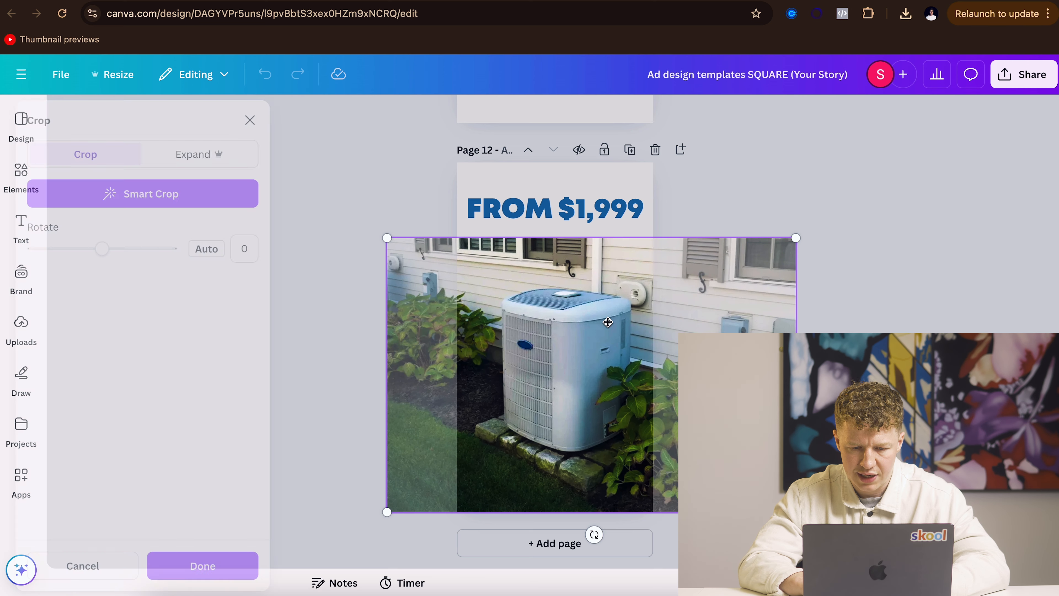
drag(601, 357, 592, 357)
key(Return)
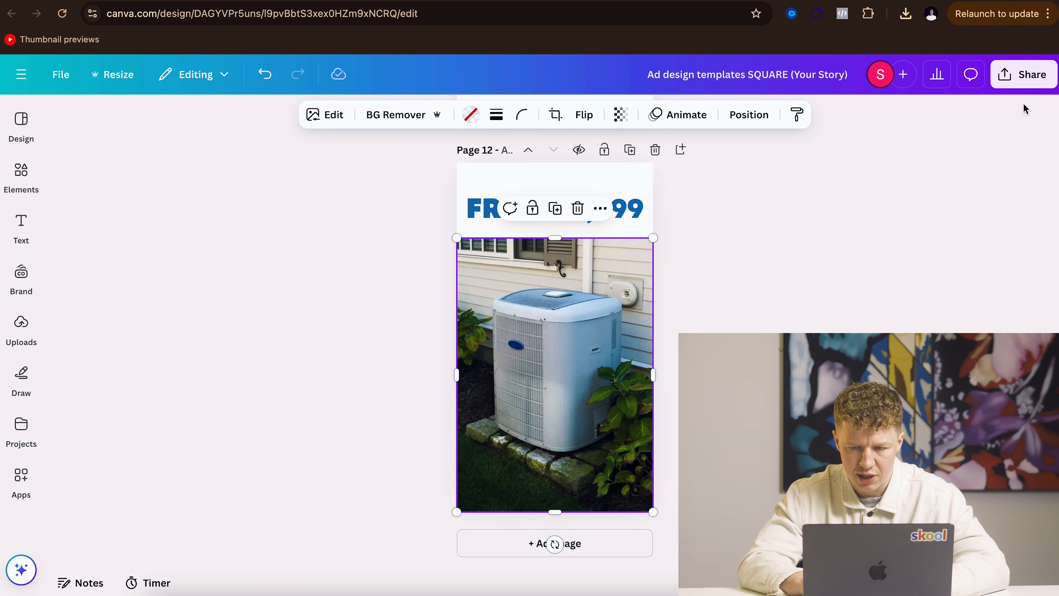
Step: Download only the current page 12 of the Your Story design as a PNG
click(1020, 83)
click(814, 363)
click(850, 377)
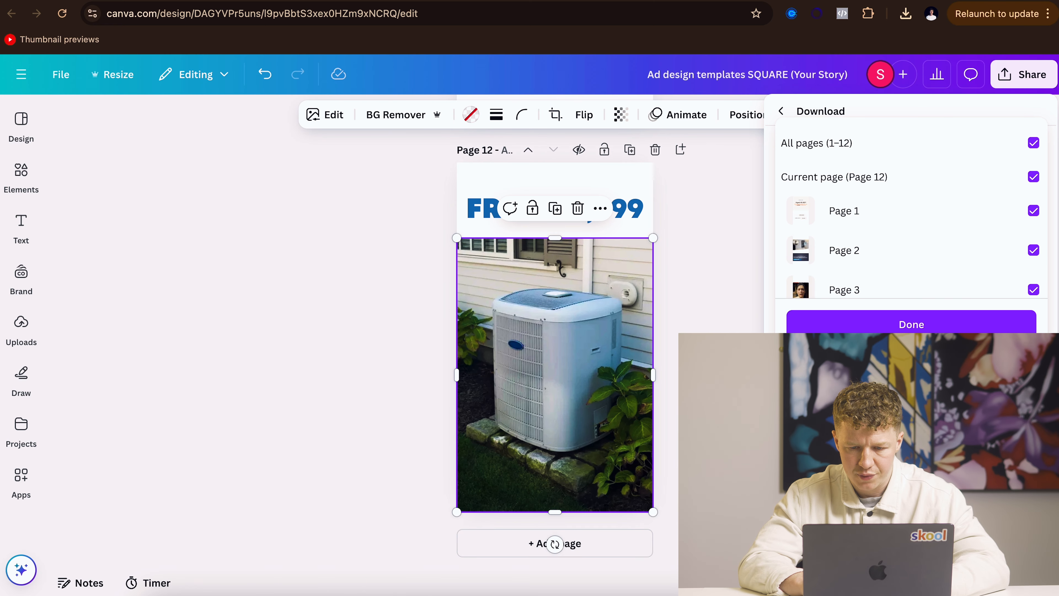
click(863, 176)
click(878, 324)
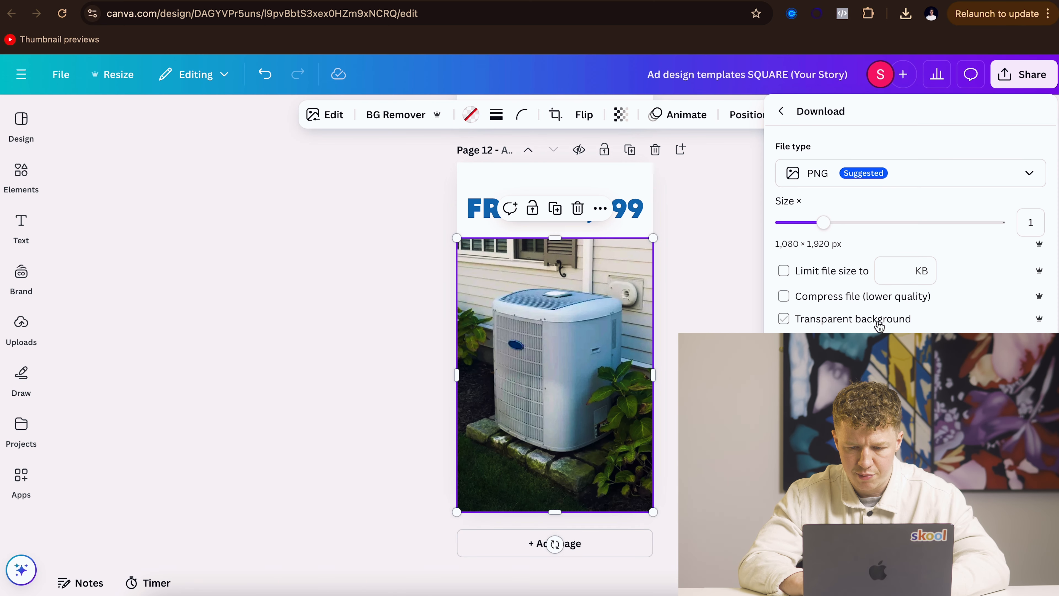
click(888, 459)
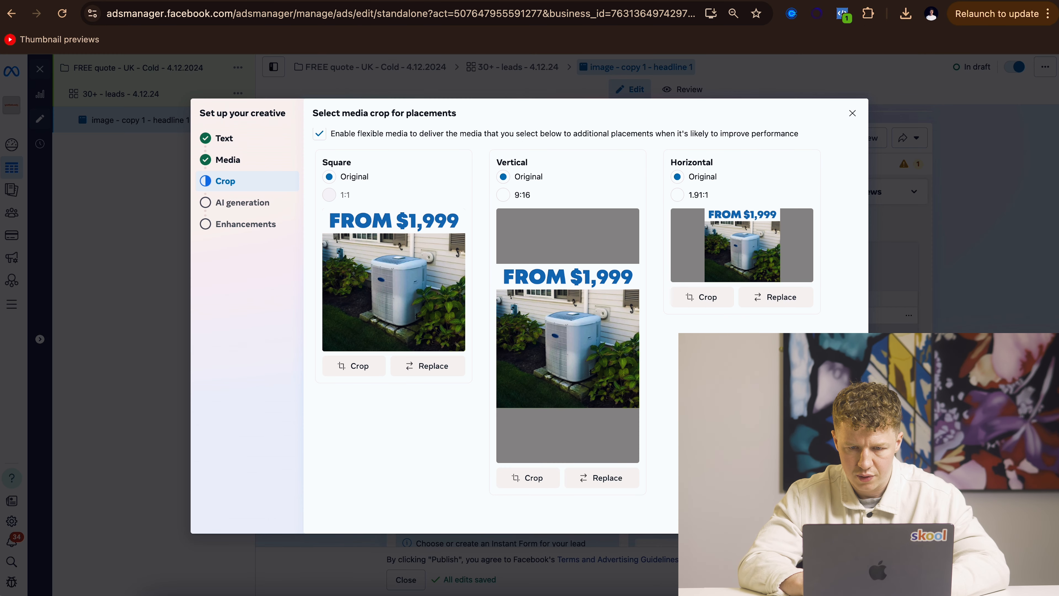
Step: Replace the Vertical placement image with the uploaded (Your Story).png file
click(620, 480)
click(355, 146)
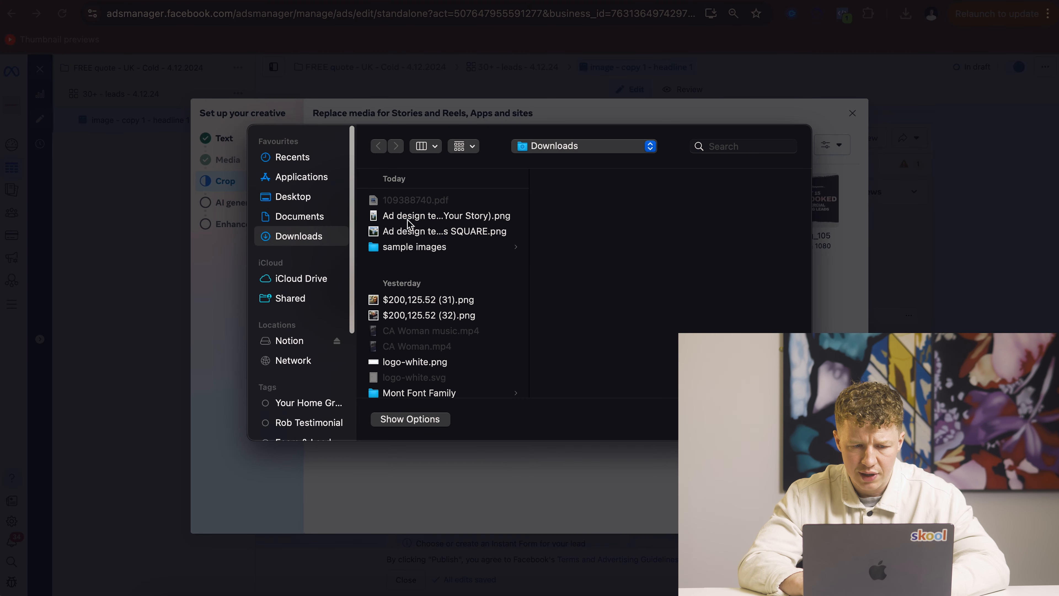
double_click(403, 220)
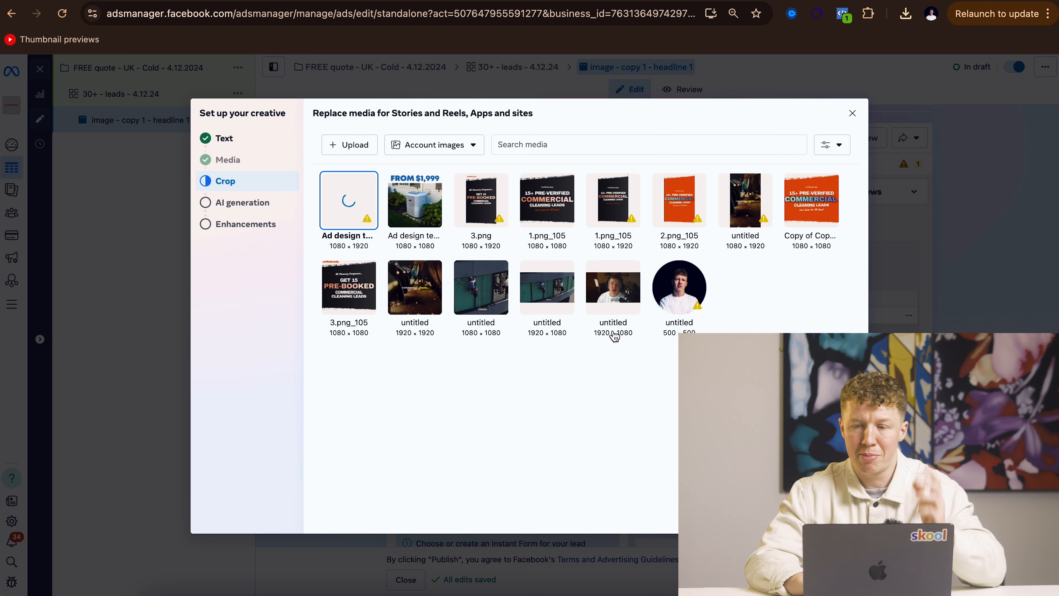
click(840, 515)
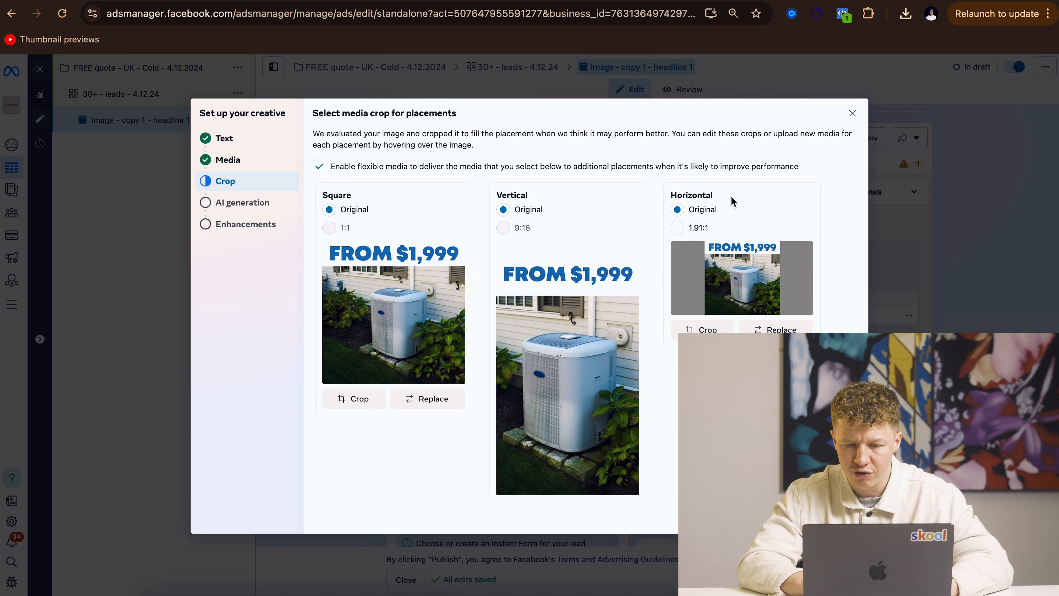
Step: Keep the horizontal crop at Original instead of 1.91:1 and continue
click(691, 229)
click(694, 210)
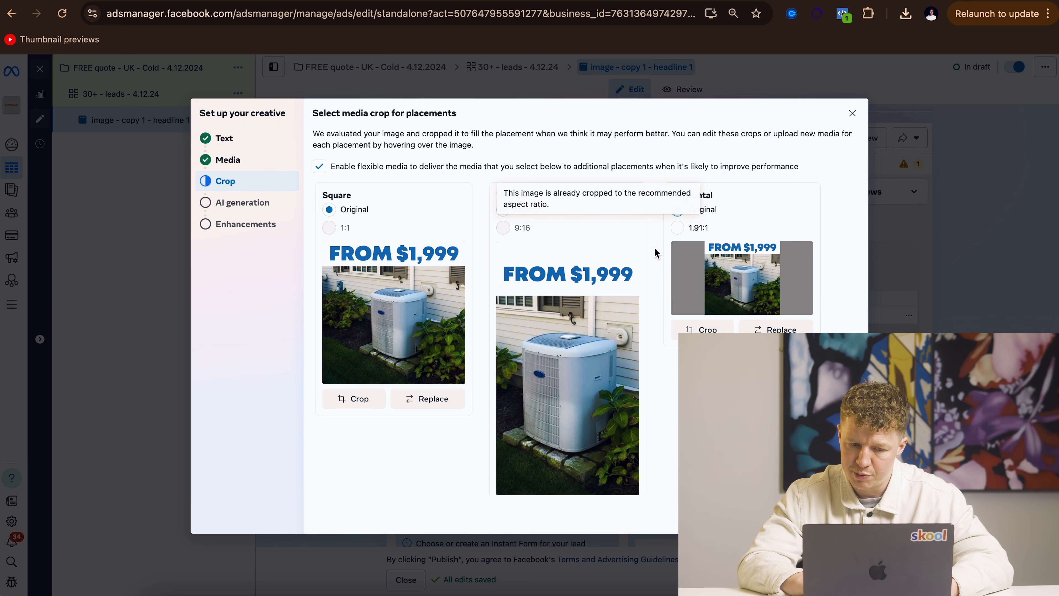
scroll(655, 246, down, 2)
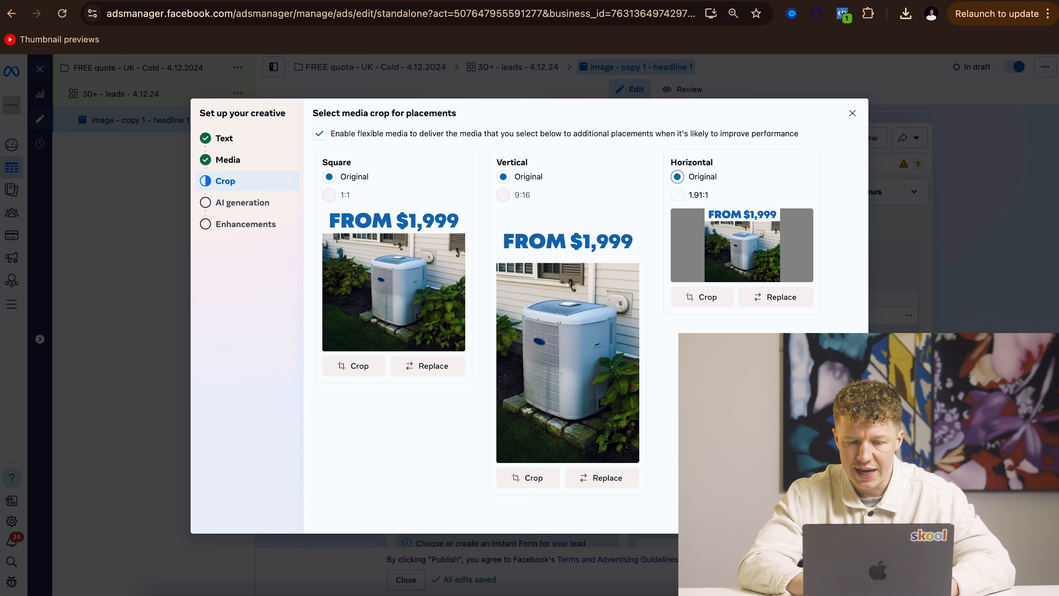
click(846, 515)
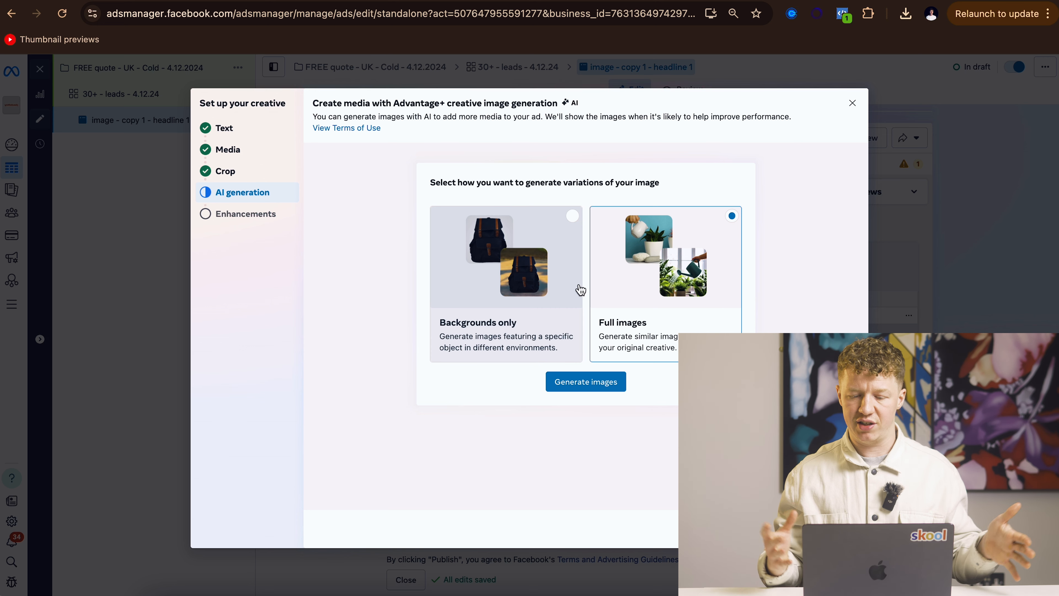
Step: Generate full-image AI variations of the air conditioner ad, review them, then go to Enhancements
click(575, 388)
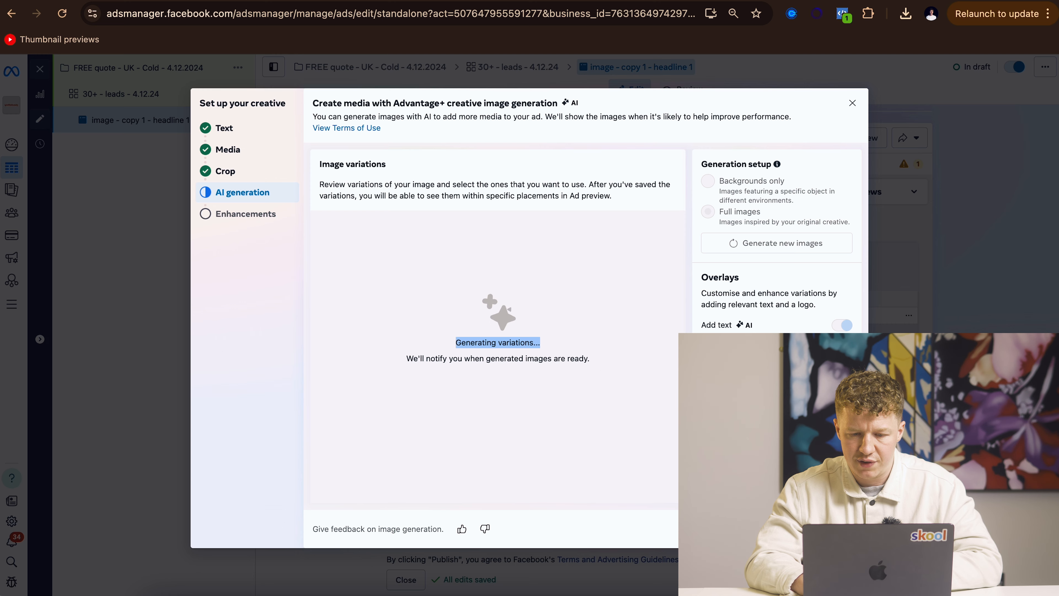
scroll(584, 322, down, 4)
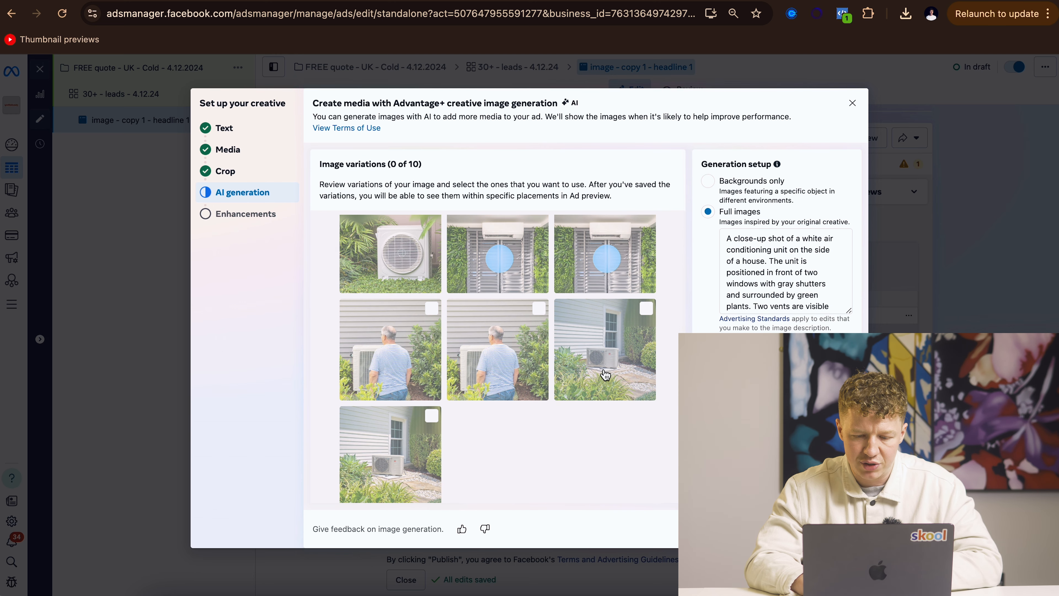
scroll(603, 372, up, 5)
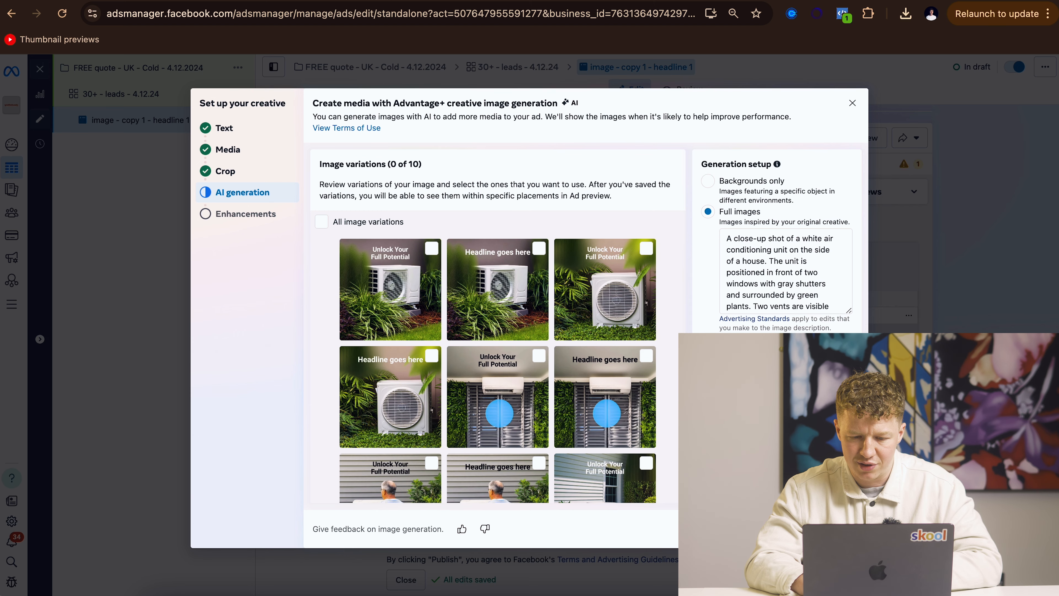
click(842, 529)
Step: Switch off the Add overlays creative enhancement
scroll(438, 236, down, 1)
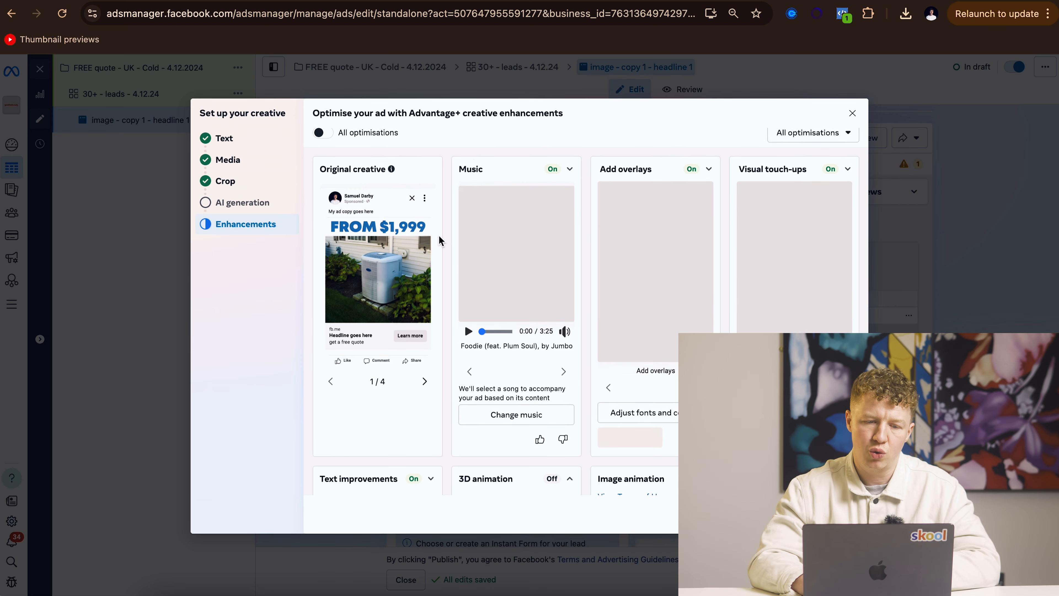
scroll(473, 259, down, 8)
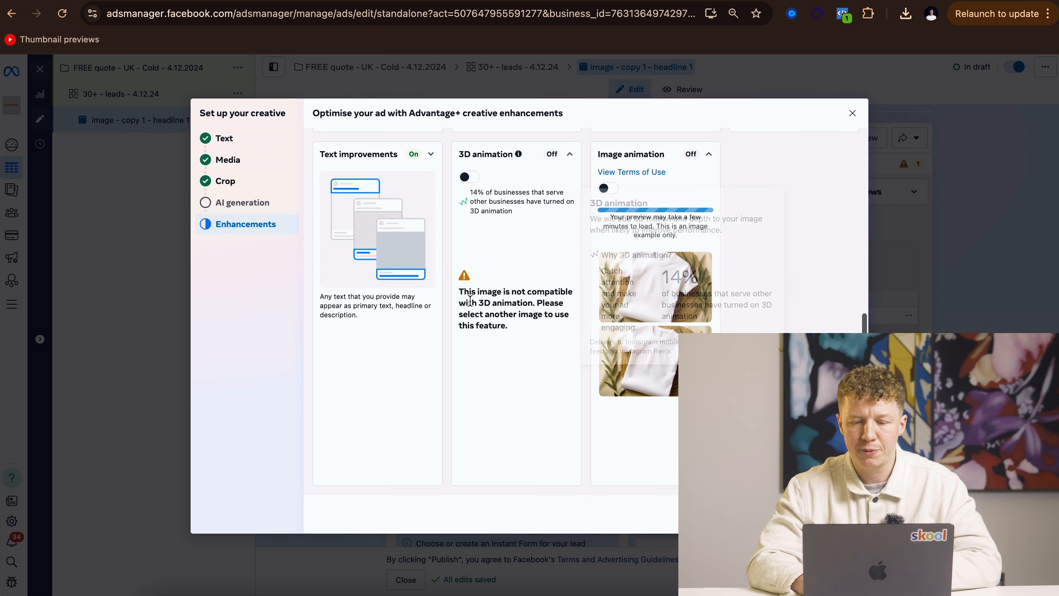
scroll(541, 288, up, 8)
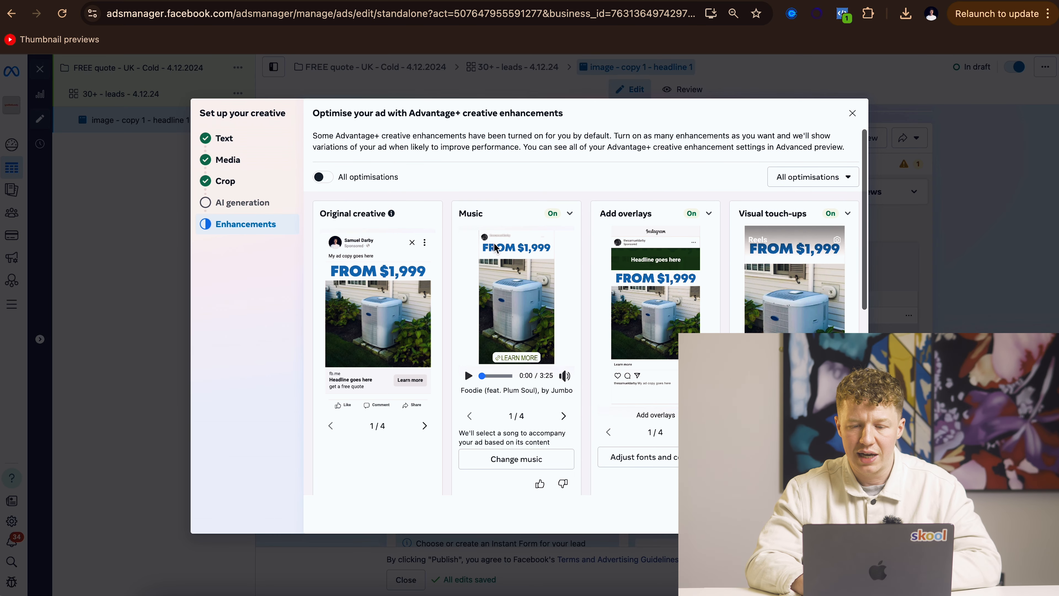
scroll(573, 265, down, 9)
scroll(584, 260, up, 3)
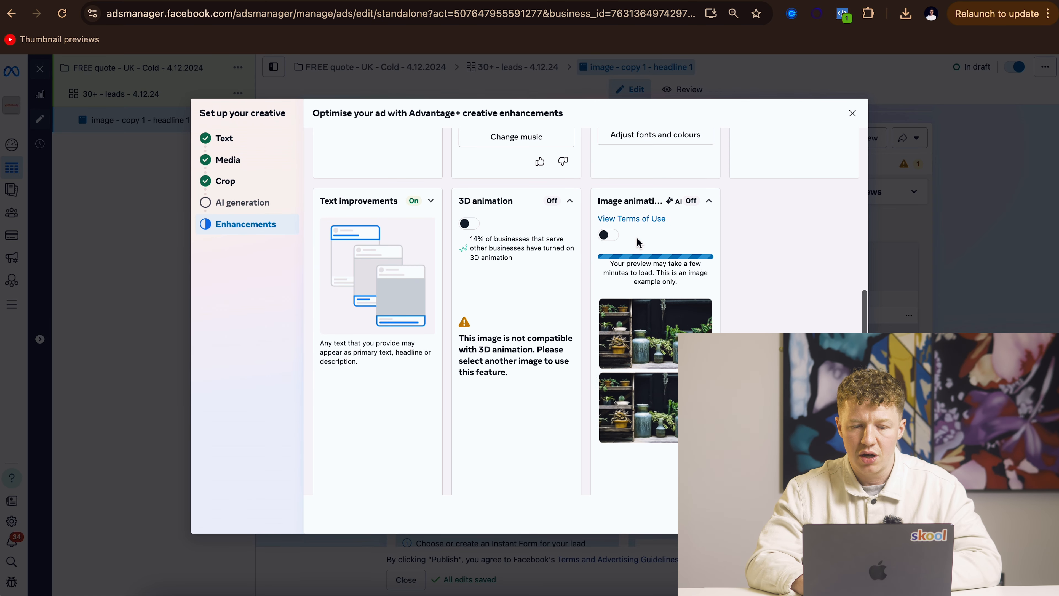
scroll(637, 241, up, 5)
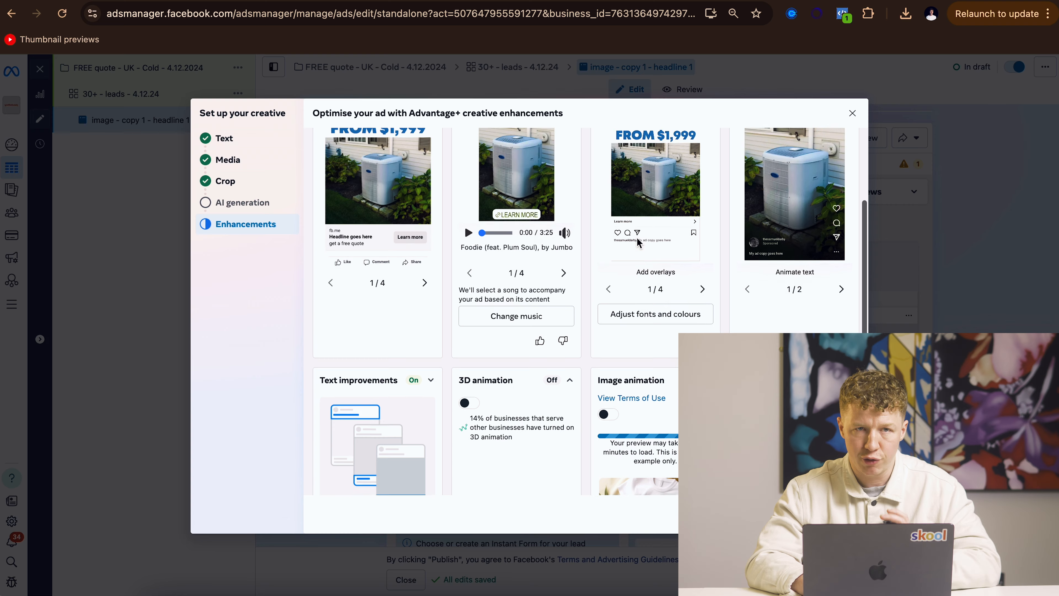
scroll(637, 238, up, 1)
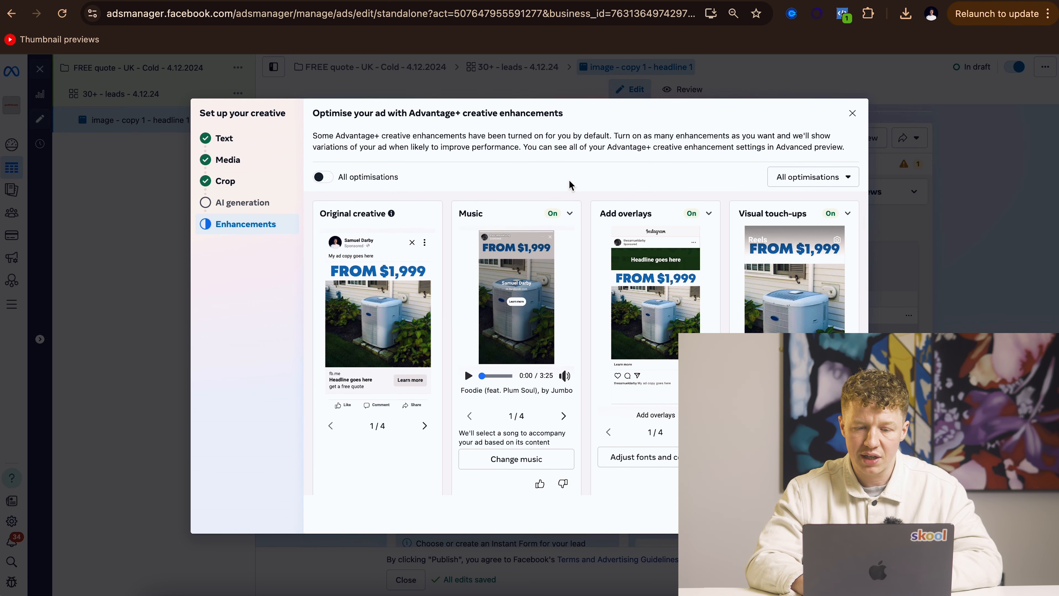
scroll(507, 422, down, 1)
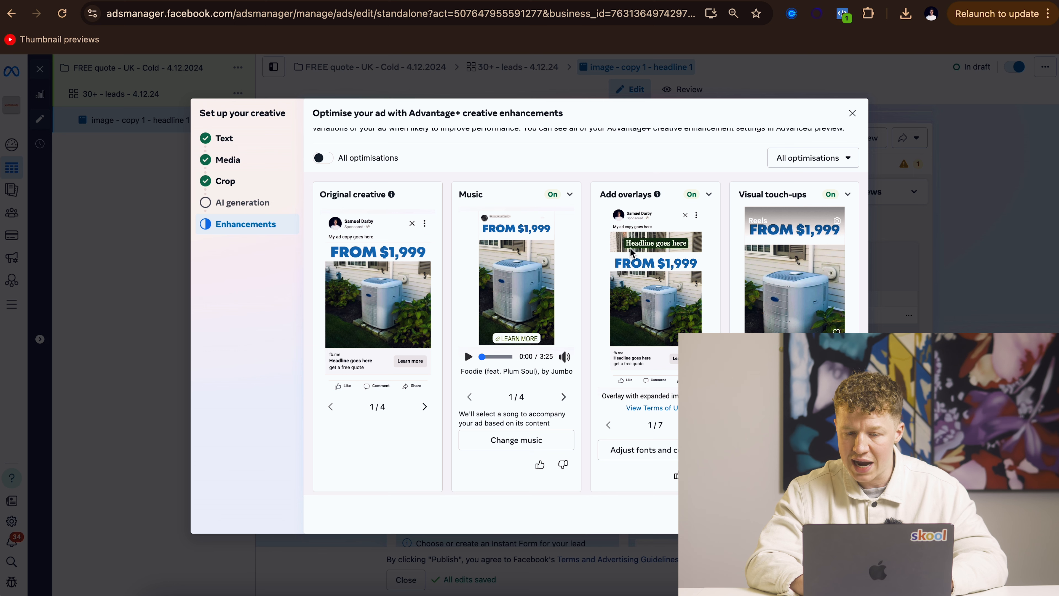
click(702, 195)
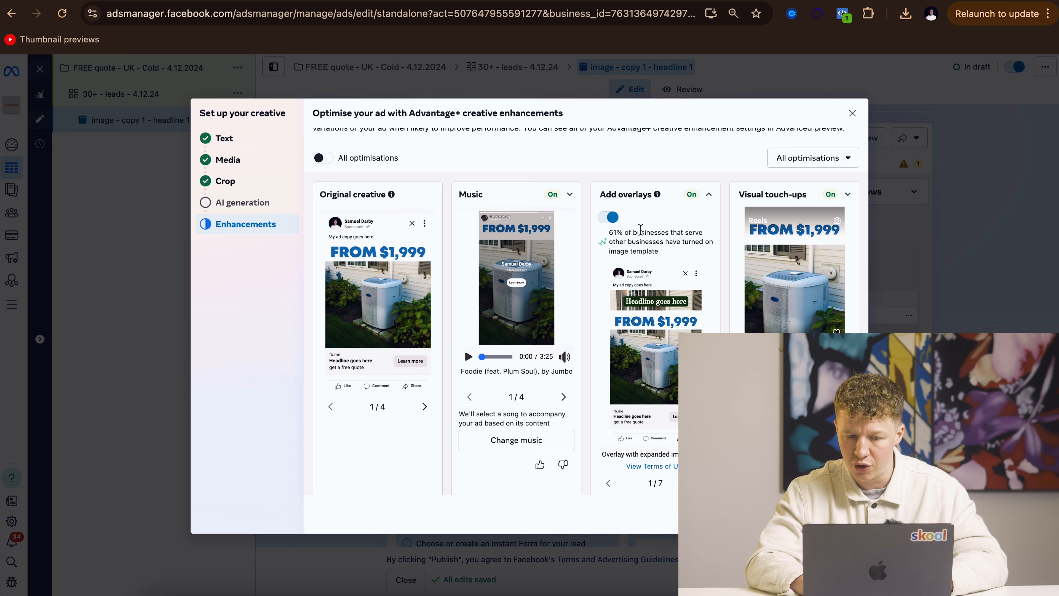
click(614, 222)
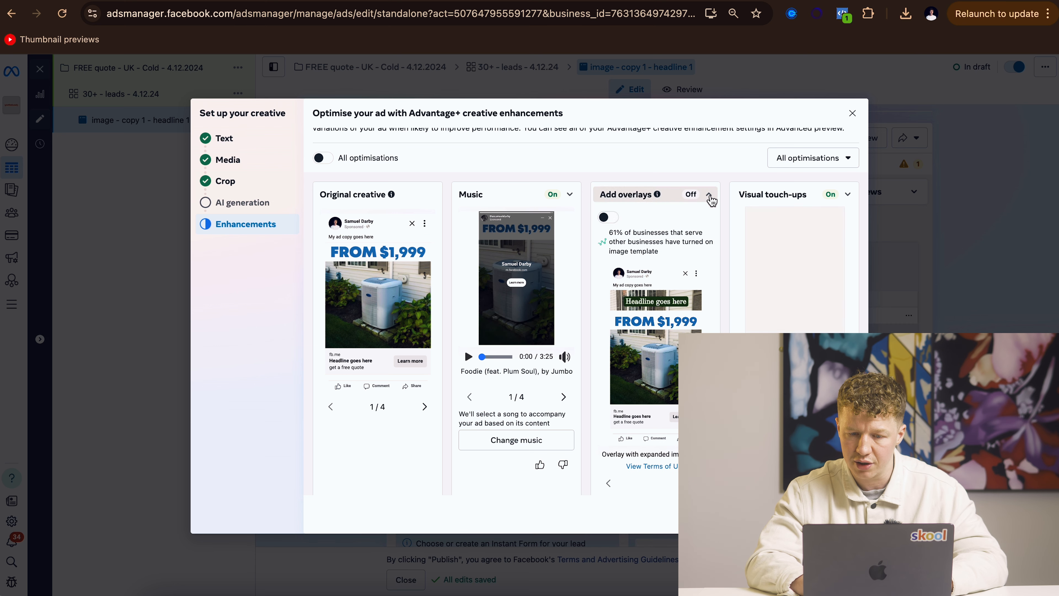
click(708, 195)
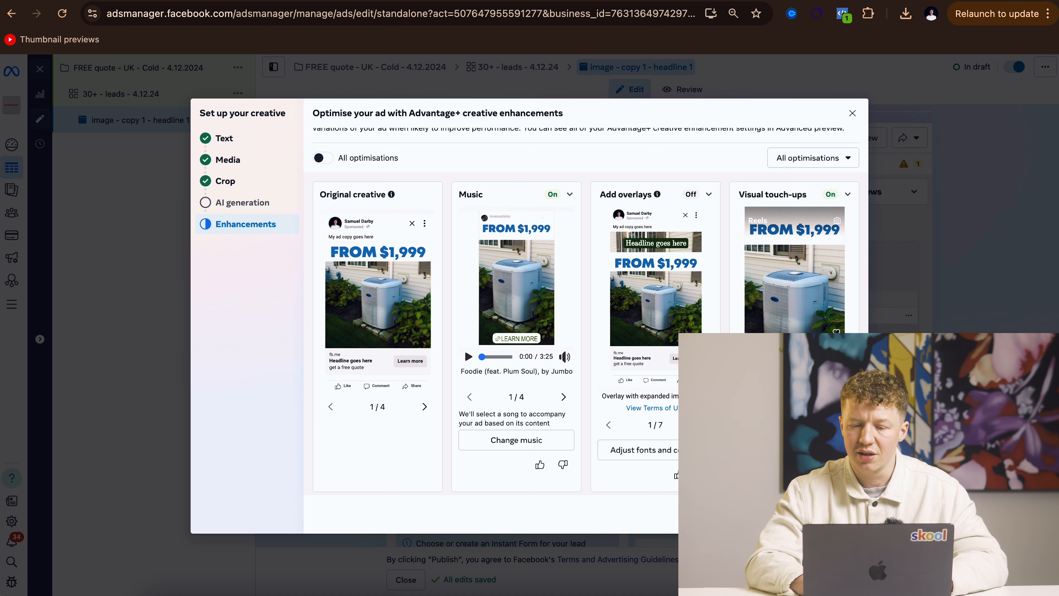
Step: Review the remaining enhancement cards, leaving Music and Visual touch-ups on
scroll(757, 288, down, 2)
scroll(760, 308, up, 3)
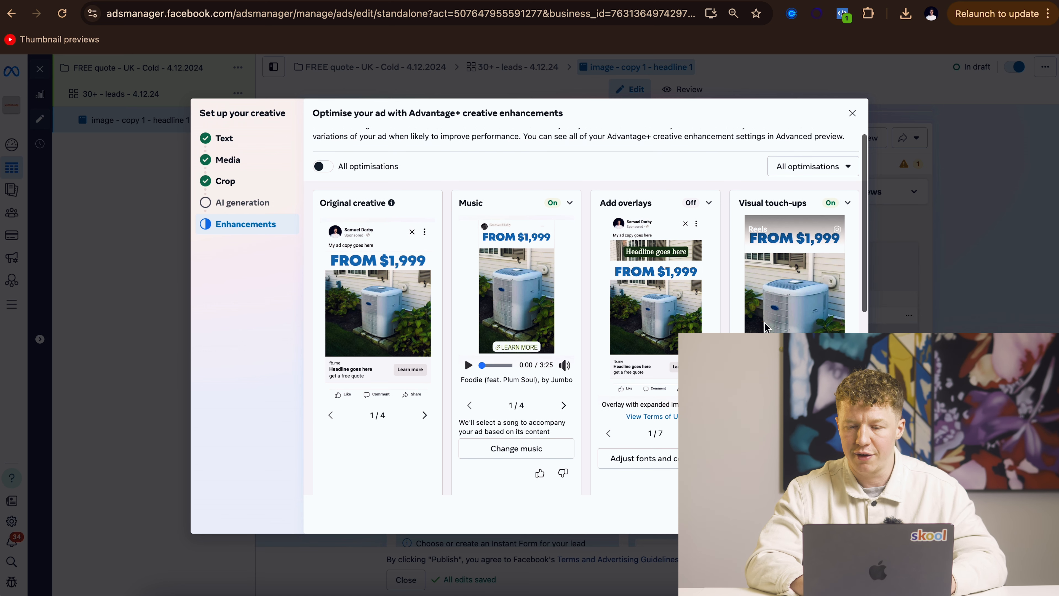
scroll(760, 327, down, 2)
scroll(761, 328, down, 2)
scroll(761, 328, up, 2)
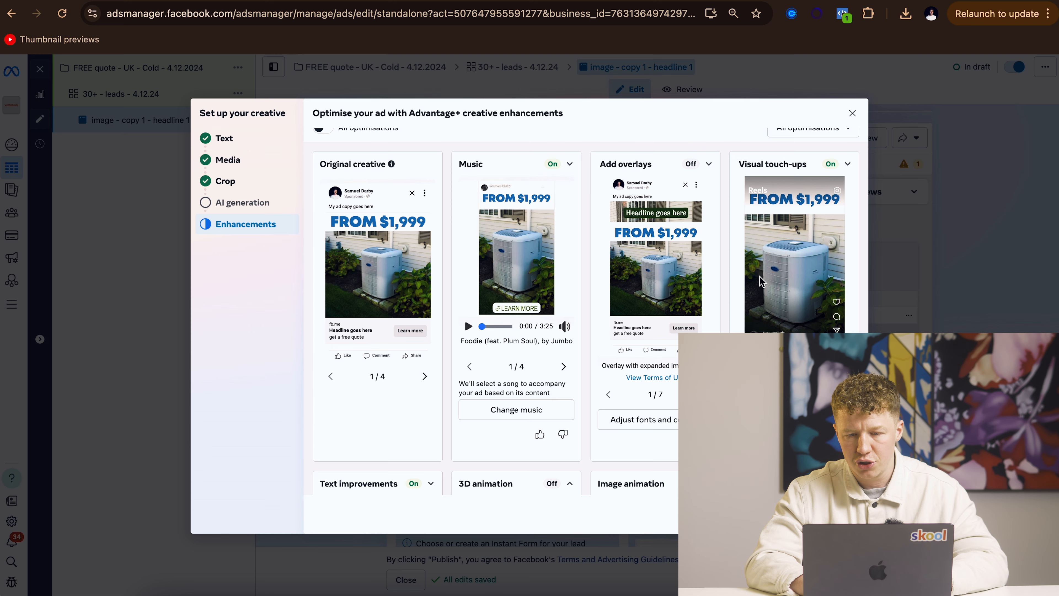
scroll(760, 276, down, 8)
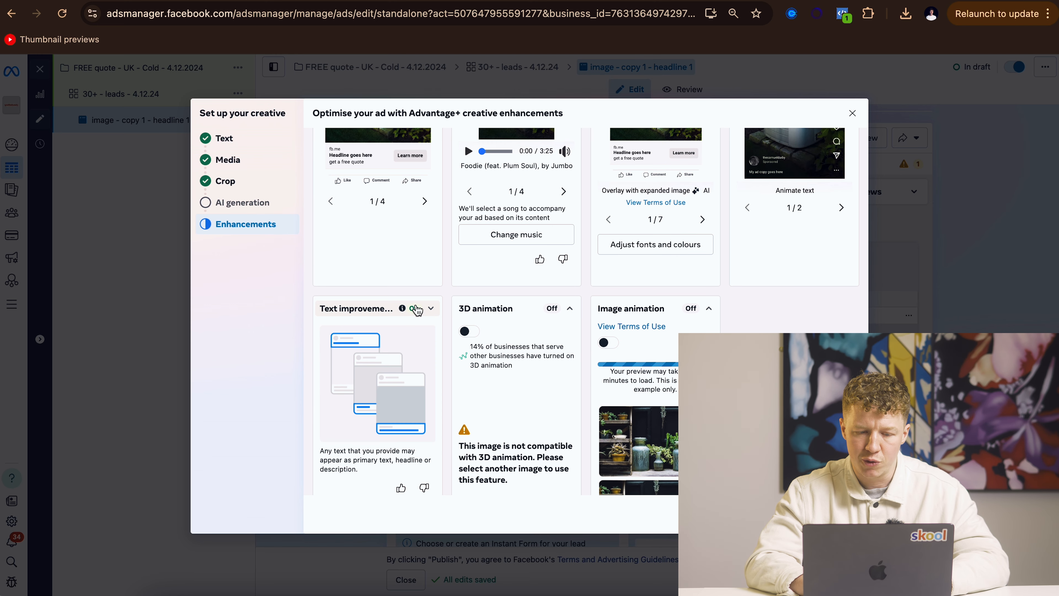
scroll(401, 369, down, 2)
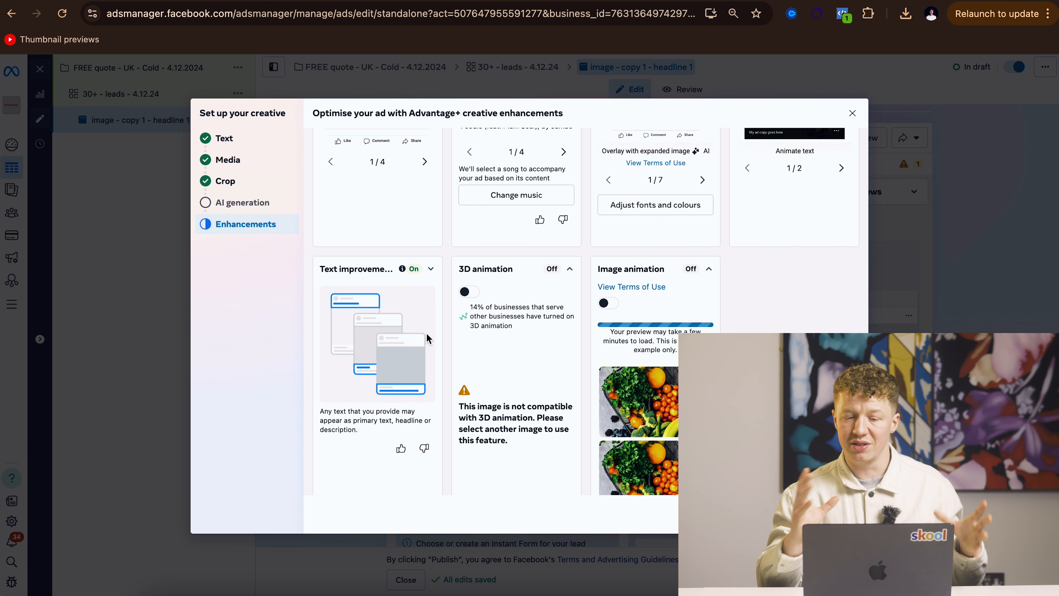
scroll(384, 359, down, 2)
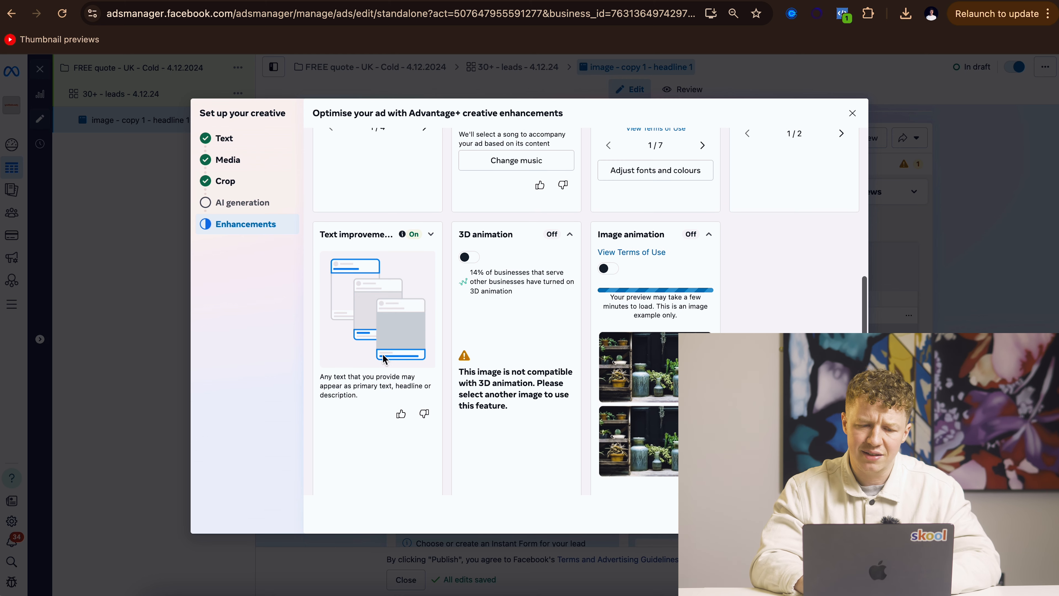
mouse_move(518, 234)
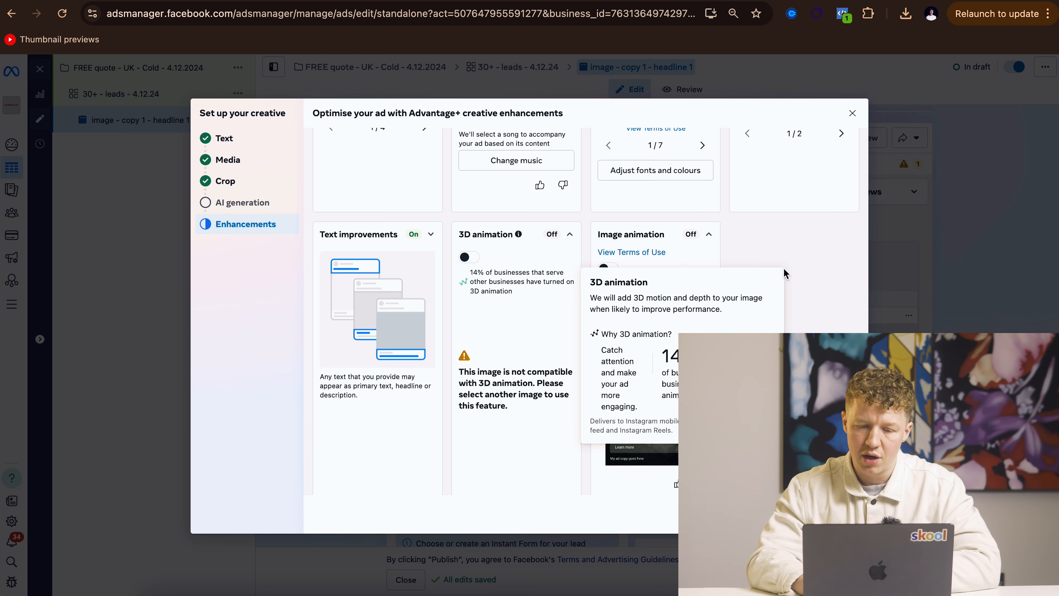
scroll(774, 274, up, 6)
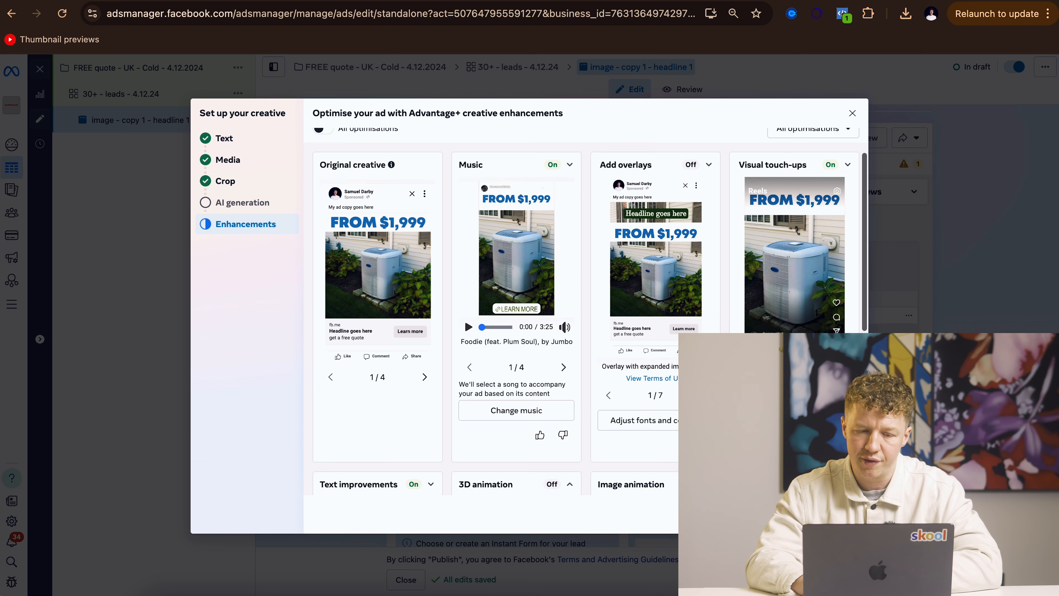
scroll(774, 274, down, 4)
Step: Close the enhancements setup and preview the ad in story, feed and all placements
click(841, 514)
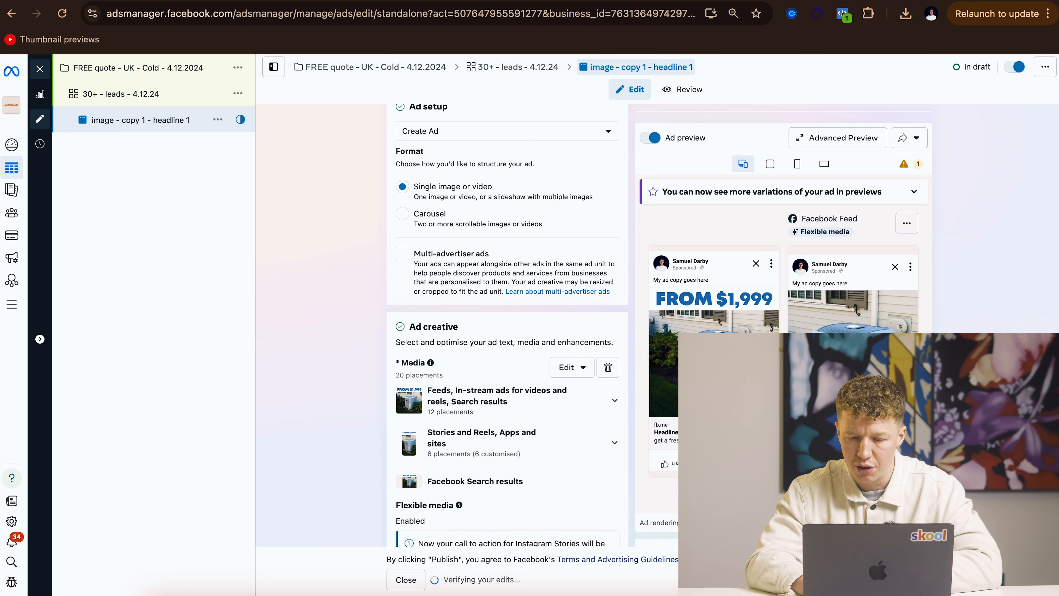
click(797, 165)
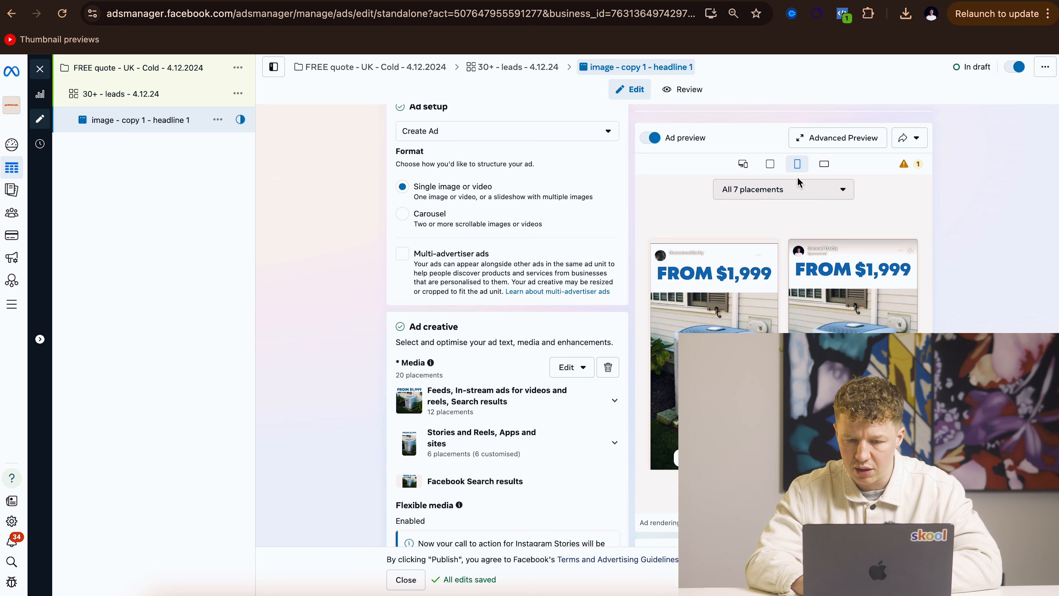
click(770, 164)
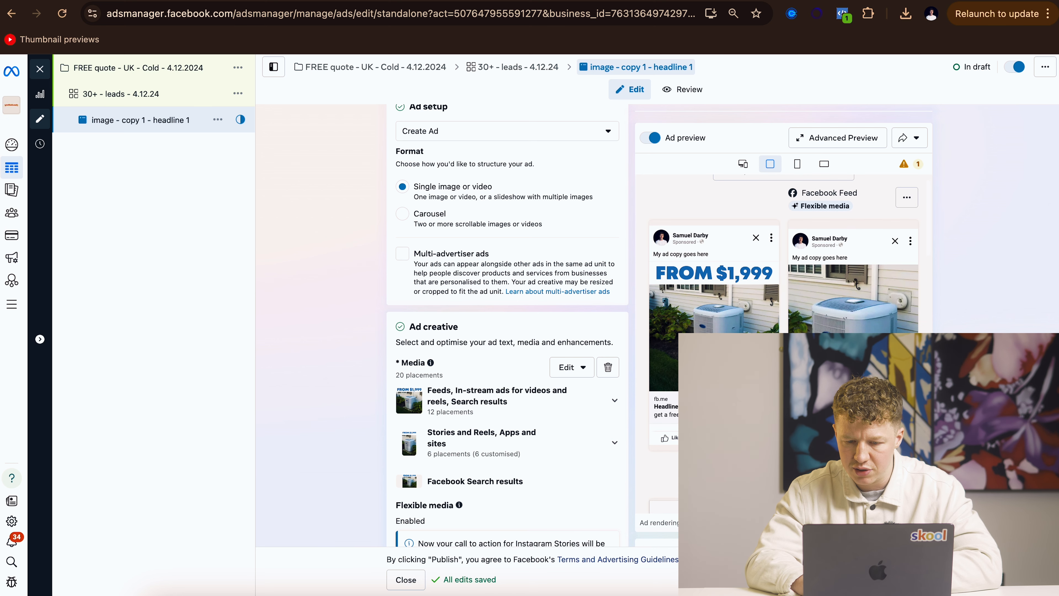
click(749, 170)
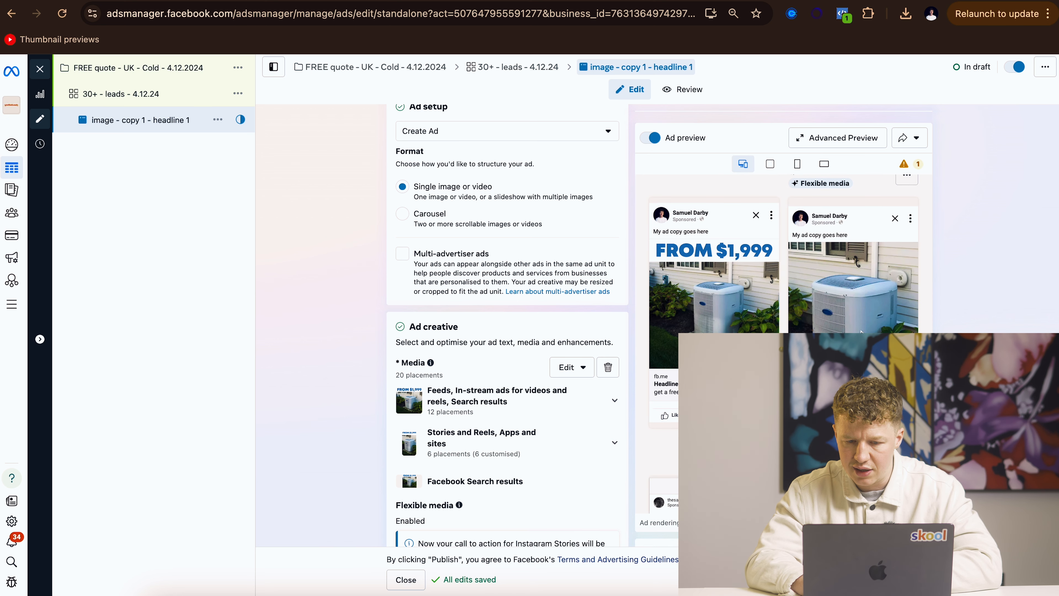
scroll(506, 380, up, 5)
scroll(506, 380, down, 10)
scroll(506, 380, up, 2)
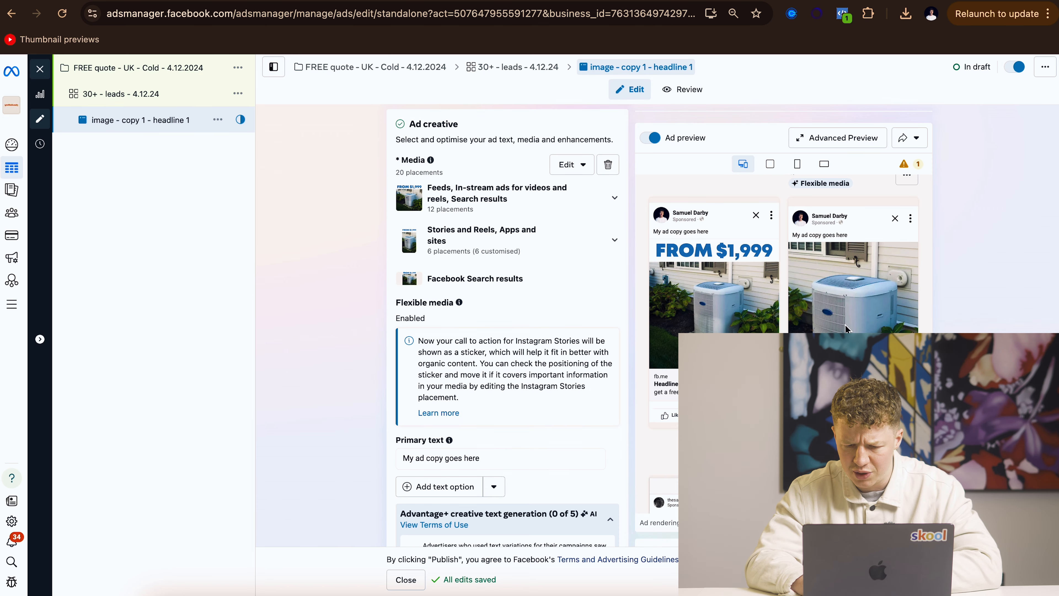
scroll(845, 328, up, 1)
Step: Expand and collapse the Feeds and Stories and Reels placement lists, then scroll down
mouse_move(571, 213)
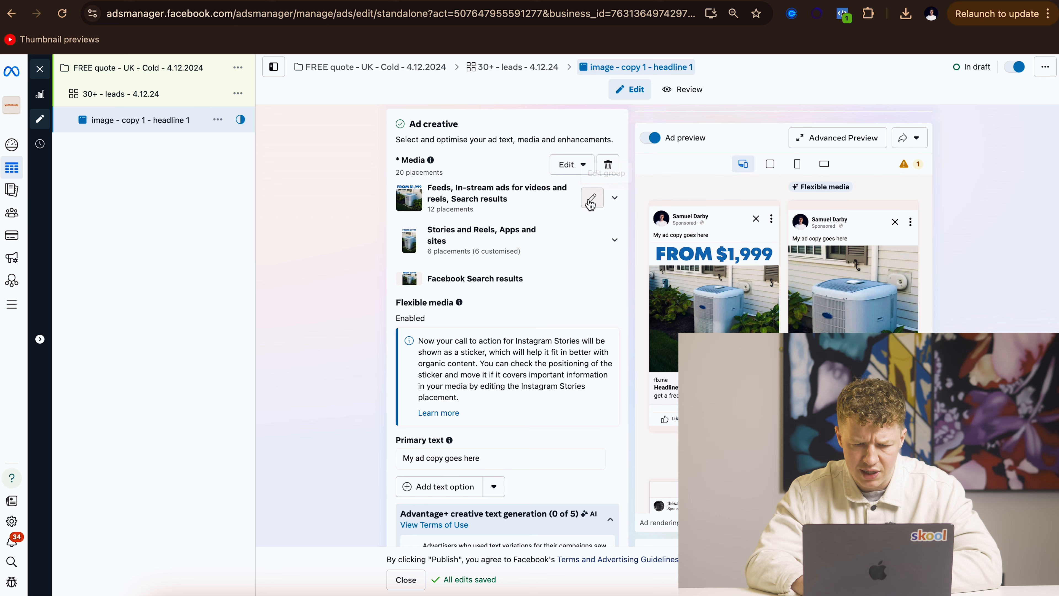
click(615, 198)
scroll(600, 459, down, 1)
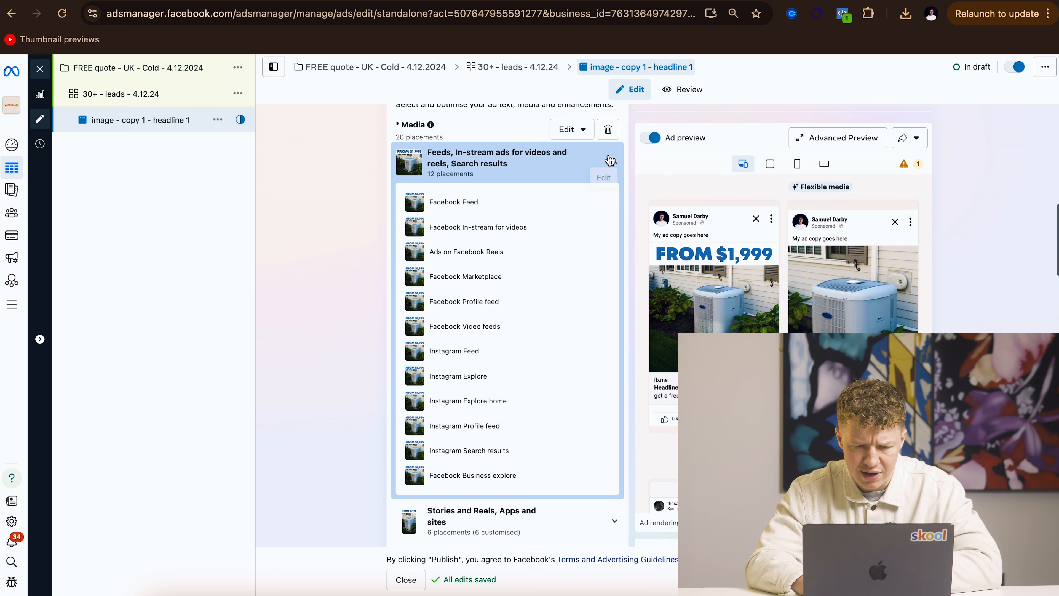
click(610, 167)
click(612, 204)
scroll(537, 332, down, 1)
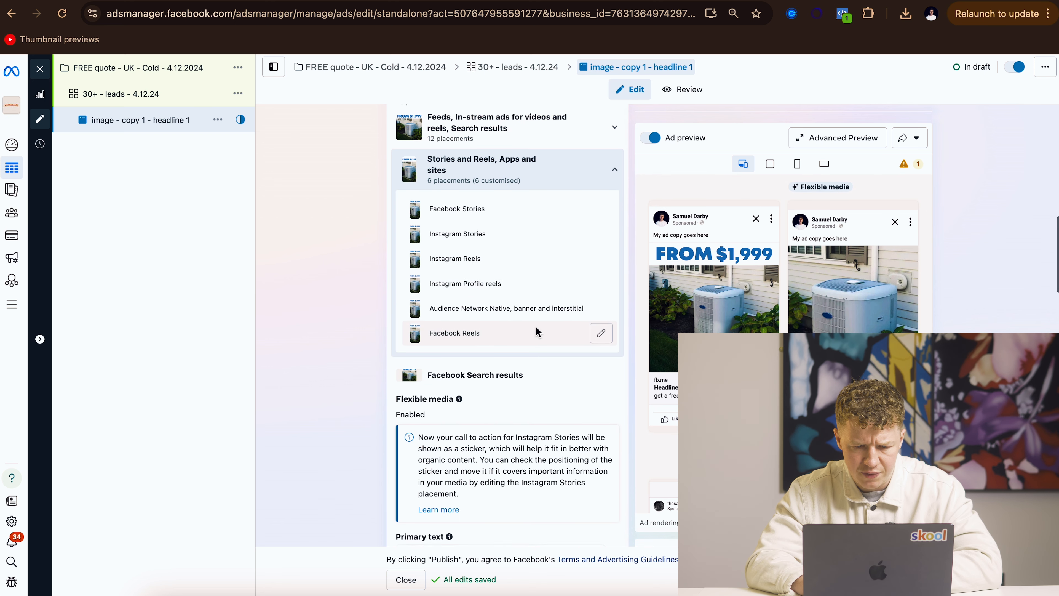
scroll(584, 271, up, 1)
click(614, 198)
scroll(542, 292, down, 4)
scroll(529, 309, down, 15)
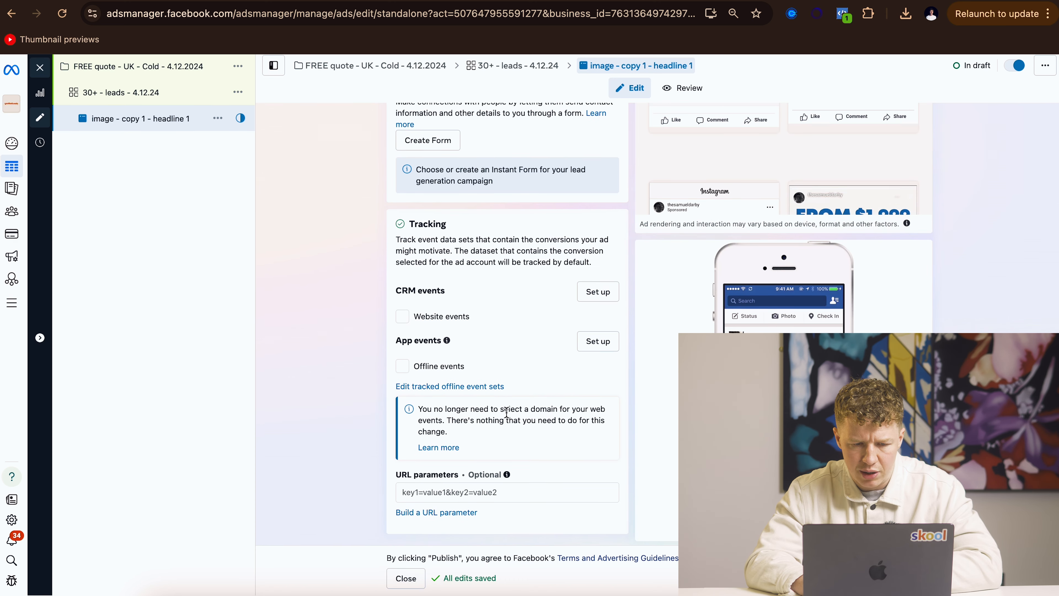
scroll(507, 412, up, 5)
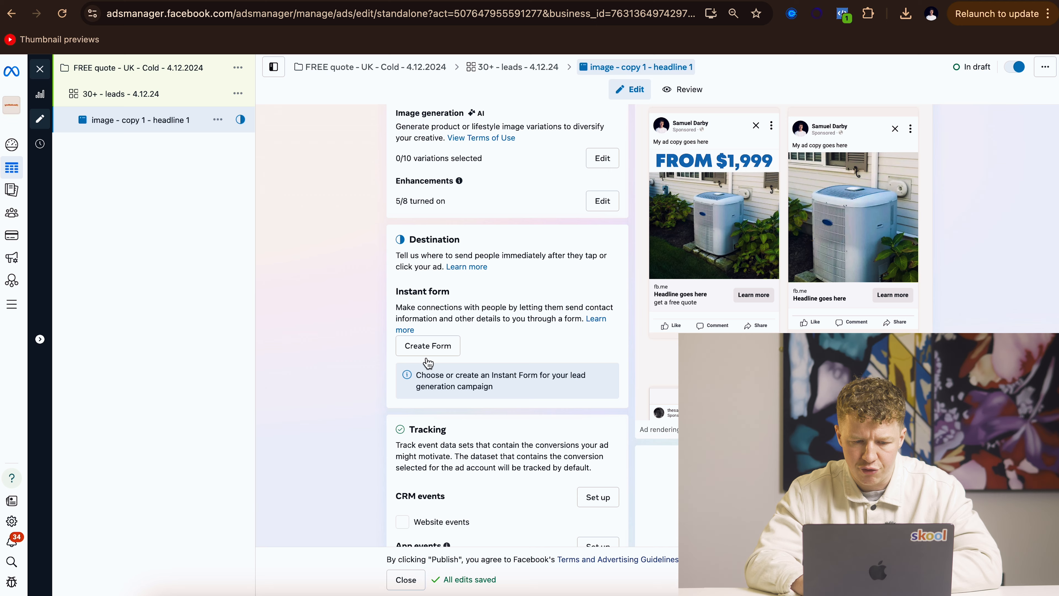
Step: Start a new instant lead form and rename it 'Sams Forms'
click(441, 346)
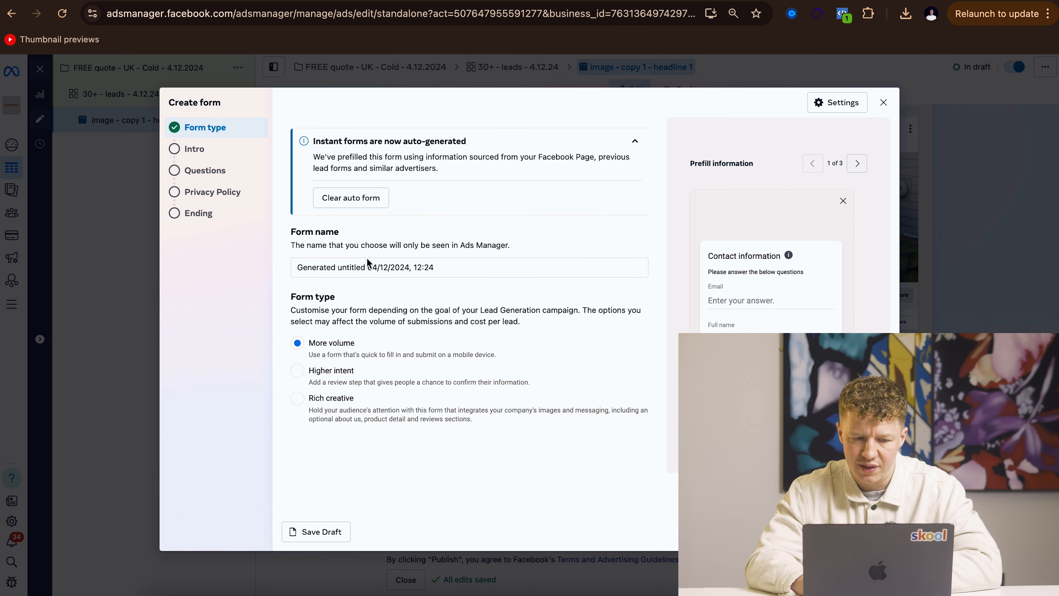
triple_click(358, 271)
click(361, 270)
drag(363, 271, 288, 270)
text(Sams Forms)
Step: Set the form type to Higher intent after briefly trying Rich creative
click(297, 370)
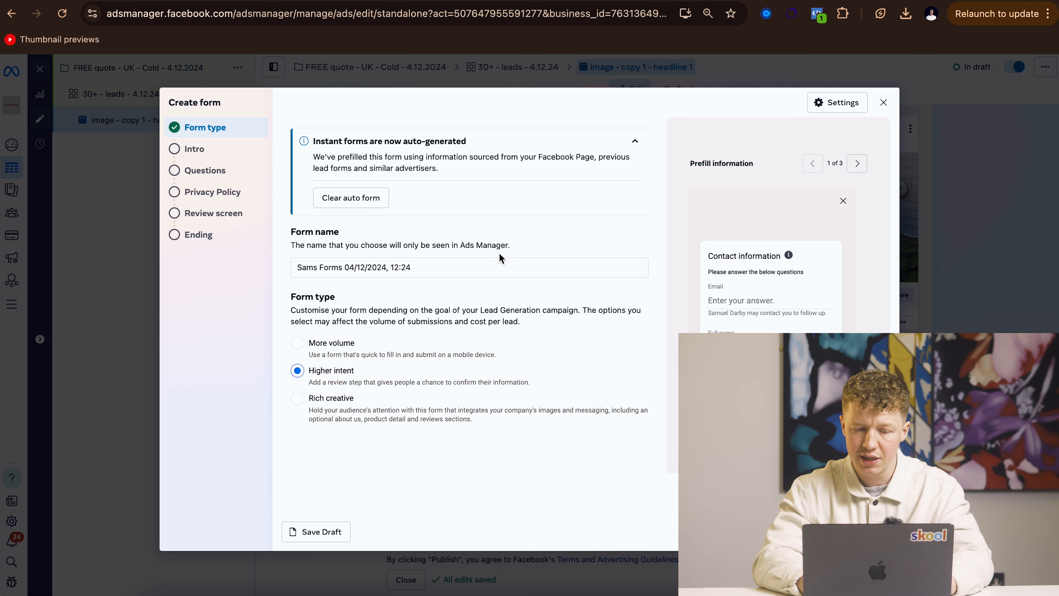
click(339, 400)
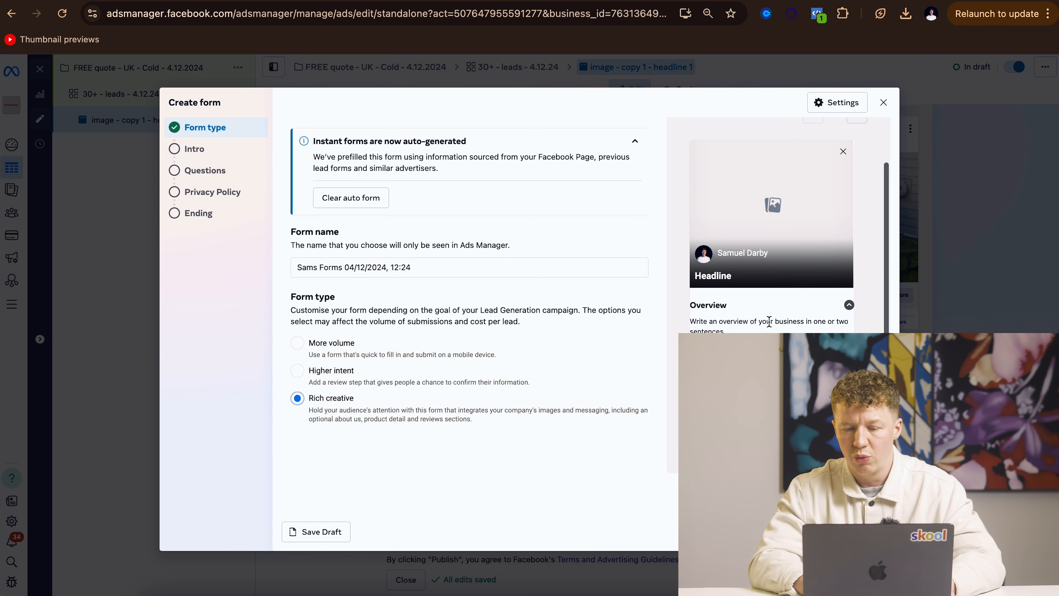
click(313, 382)
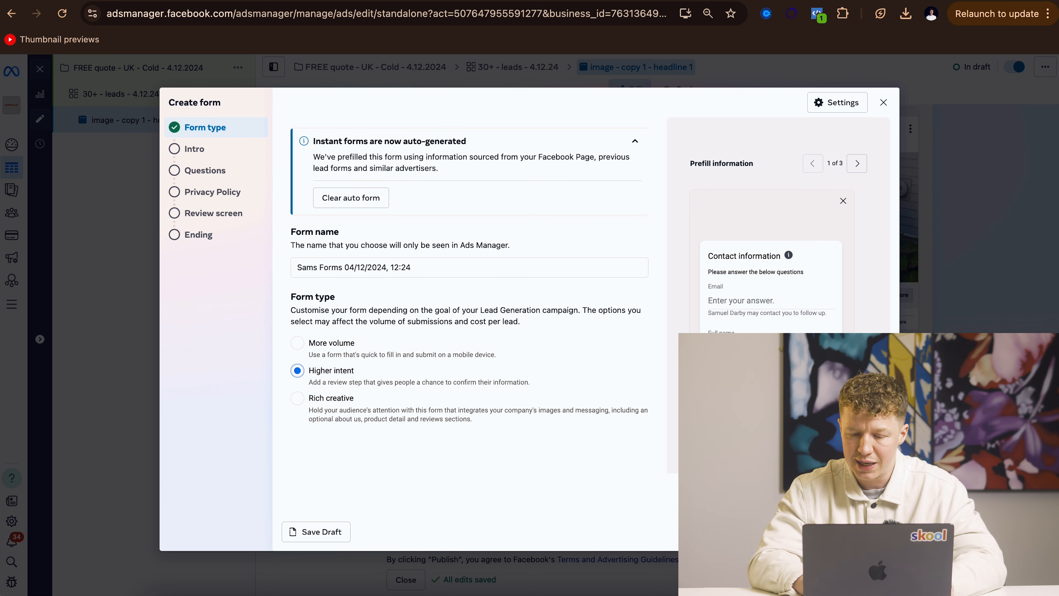
scroll(517, 392, down, 8)
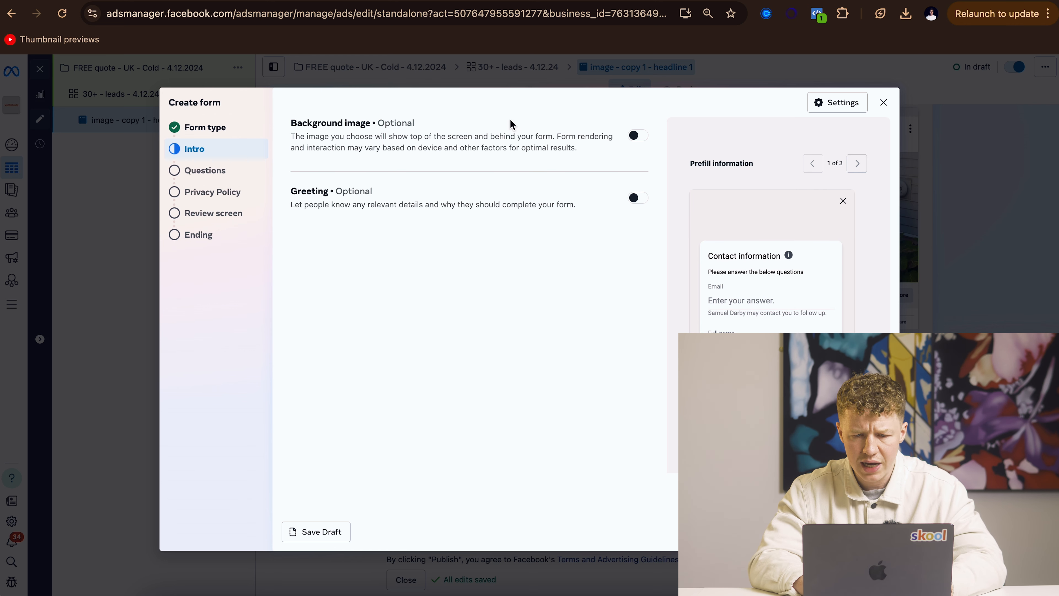
Step: Turn on the intro background image and greeting headlined 'Get your FREE HVAC Quote Today!'
click(639, 138)
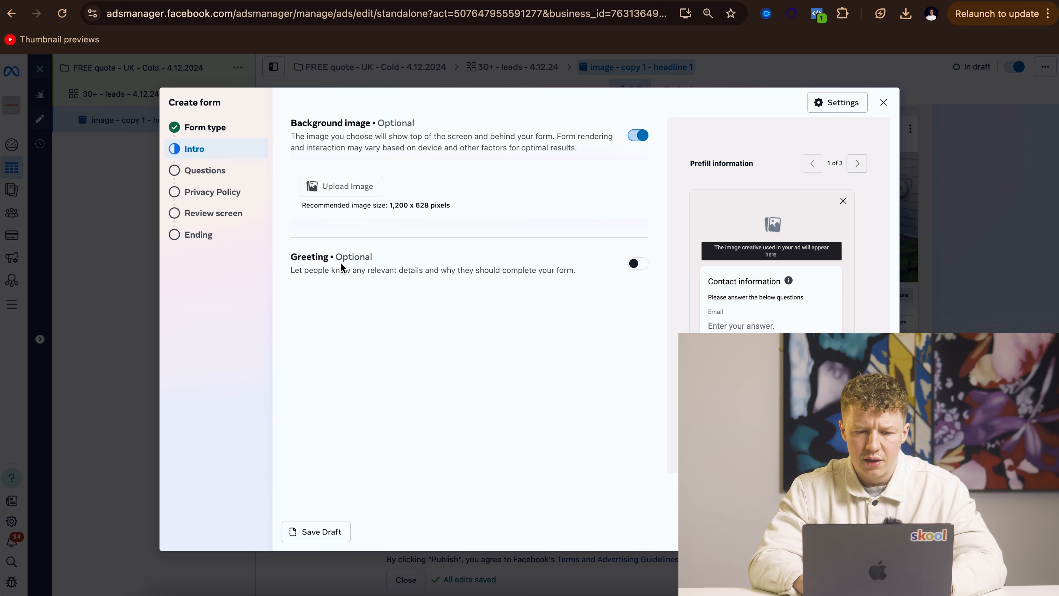
click(637, 263)
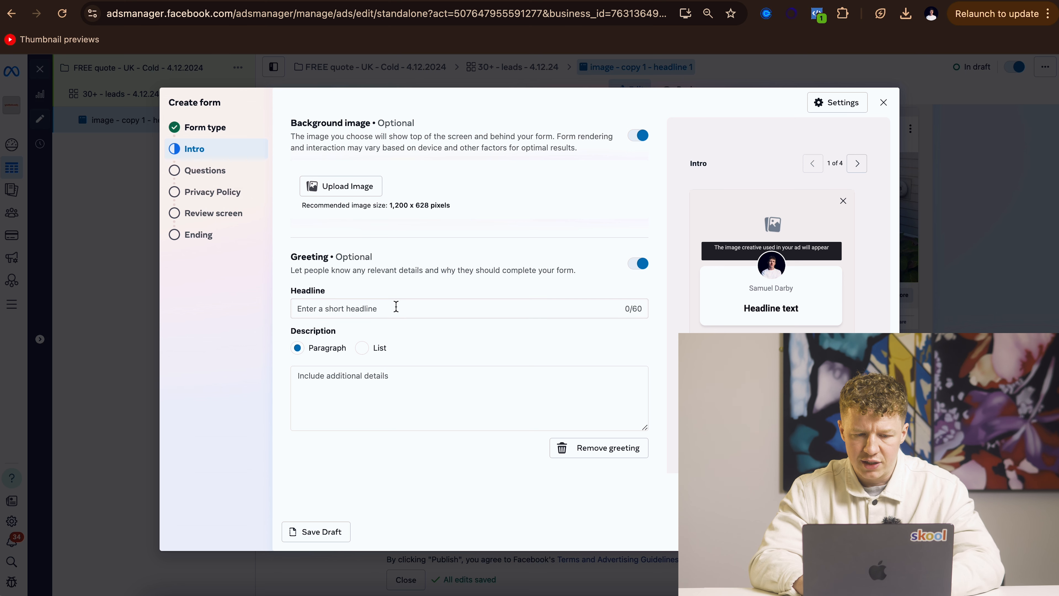
click(396, 308)
text(Get your FREe)
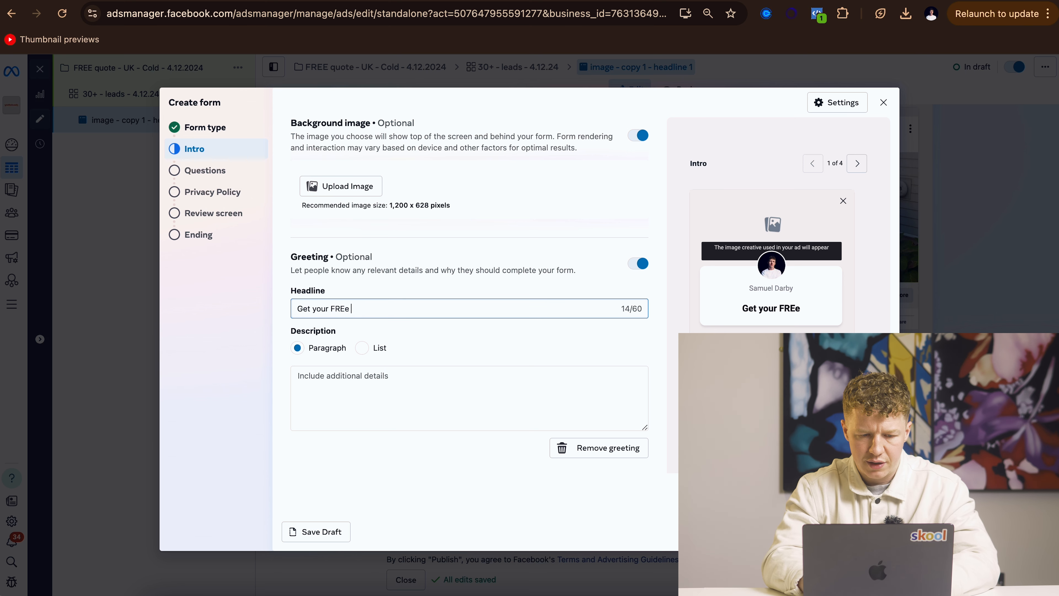
key(BackSpace)
text(E HVA)
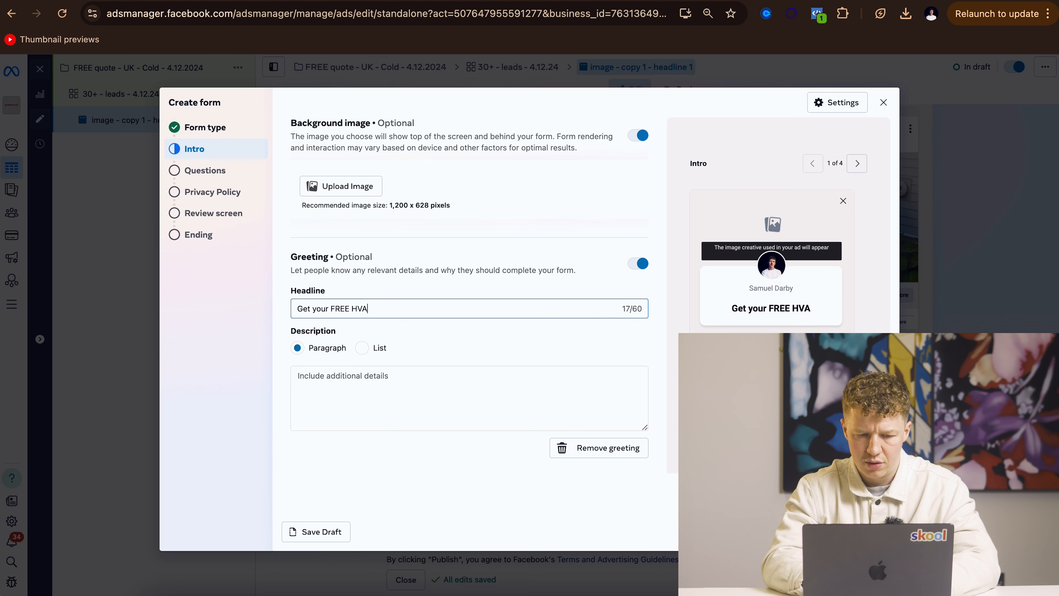
text(C Quote Today!)
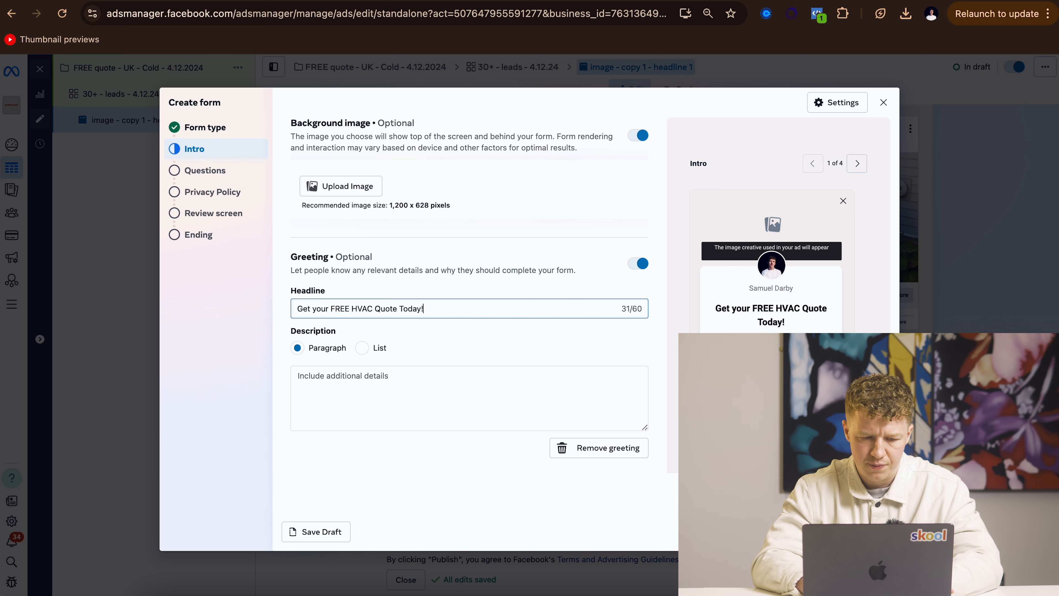
Step: List the description as 'Quote within 24 hours', 'Black friday sales now on', 'Reted 5/5 on Google'
click(362, 349)
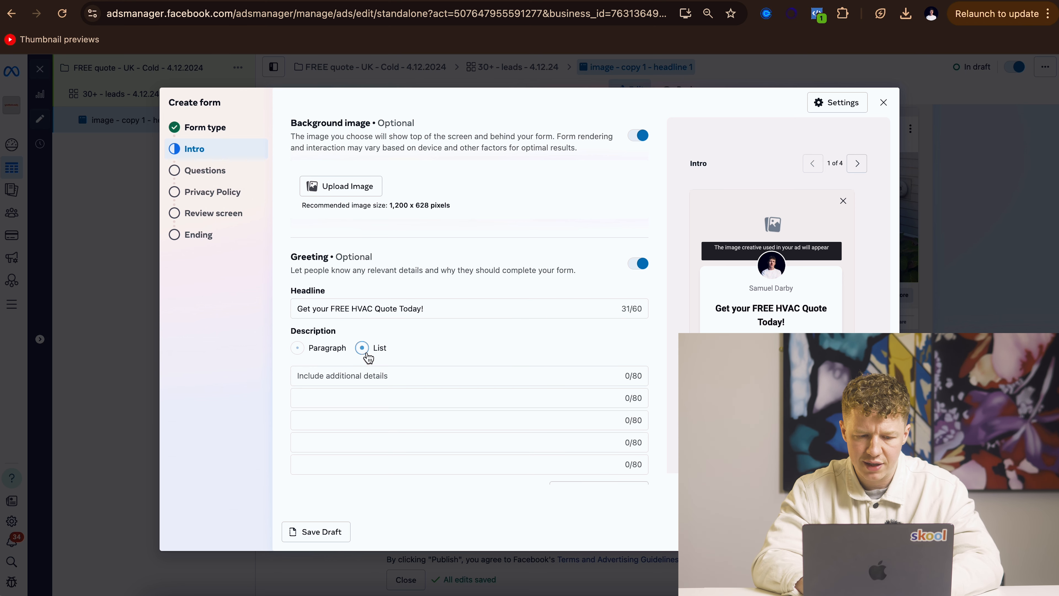
click(331, 376)
text(Quote wi)
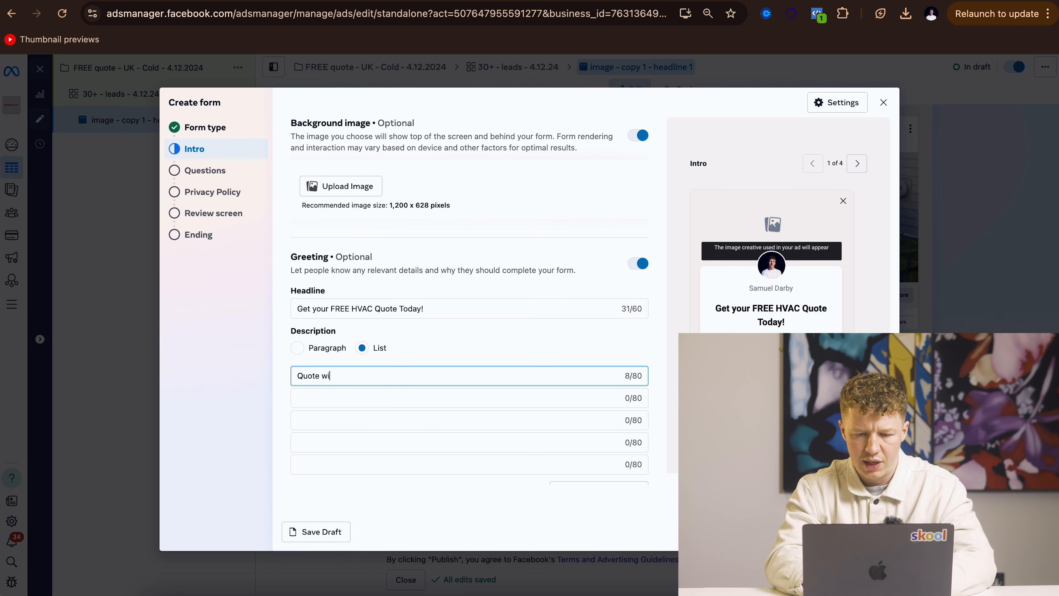
text(thin 24 hours)
click(329, 399)
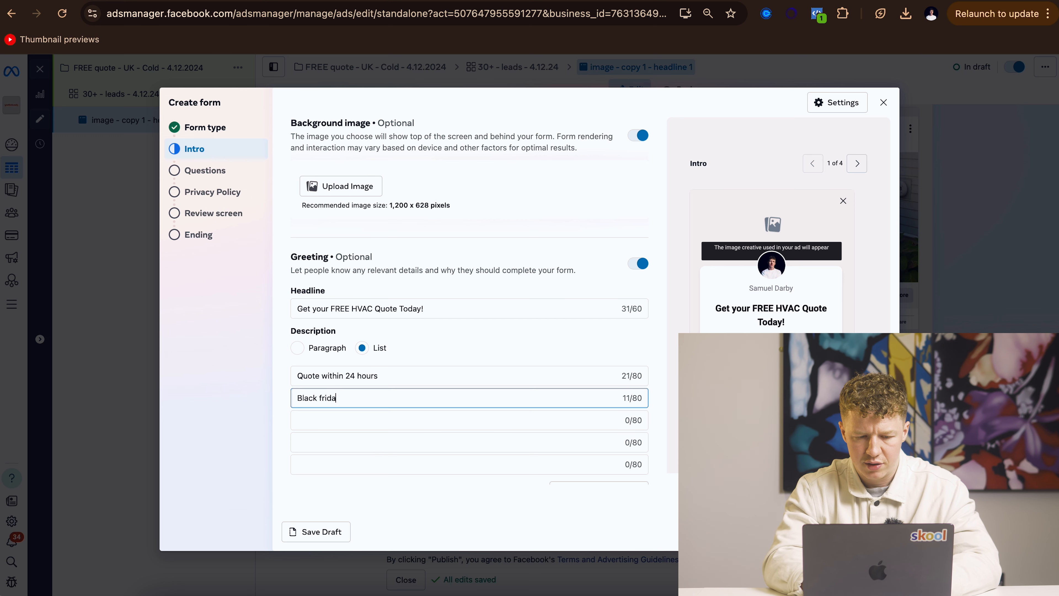
text(Black friday sales now on)
click(326, 419)
text(Reted 5/5)
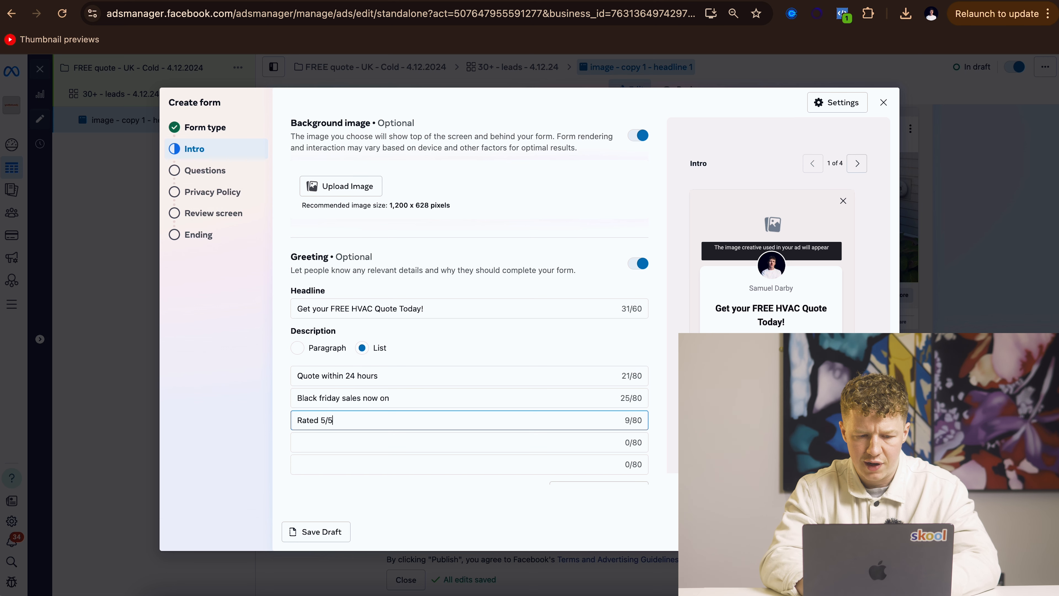
text( on Google)
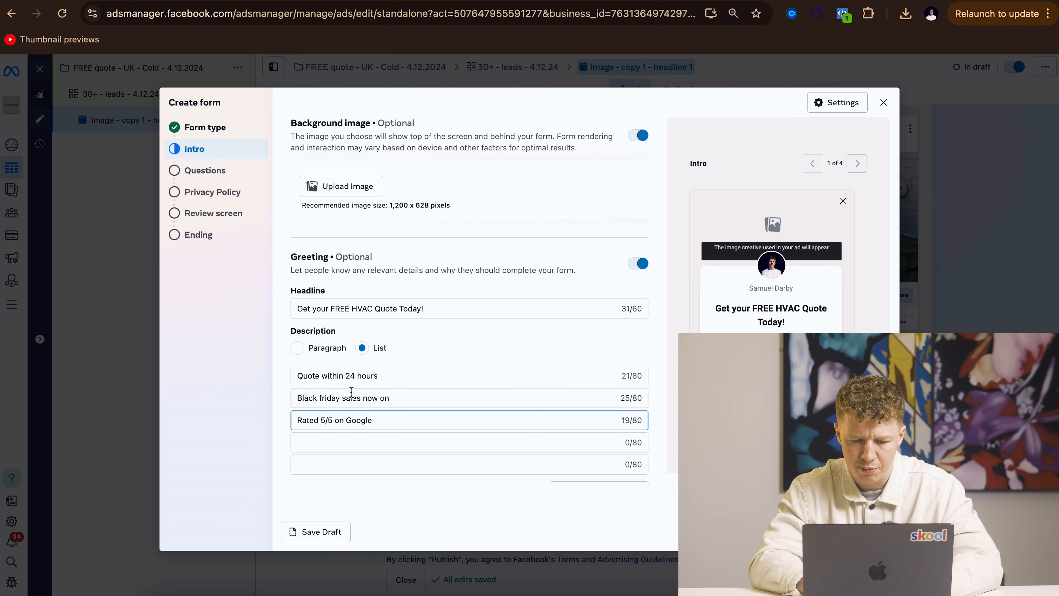
scroll(377, 445, down, 1)
scroll(517, 366, up, 1)
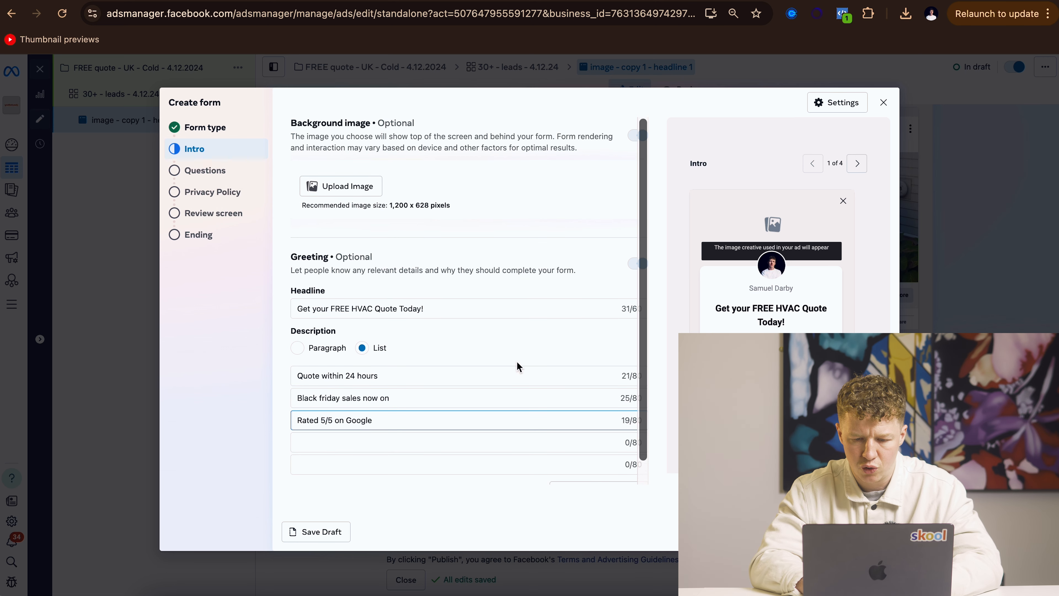
Step: On the Questions step, move Full name above Email
click(225, 178)
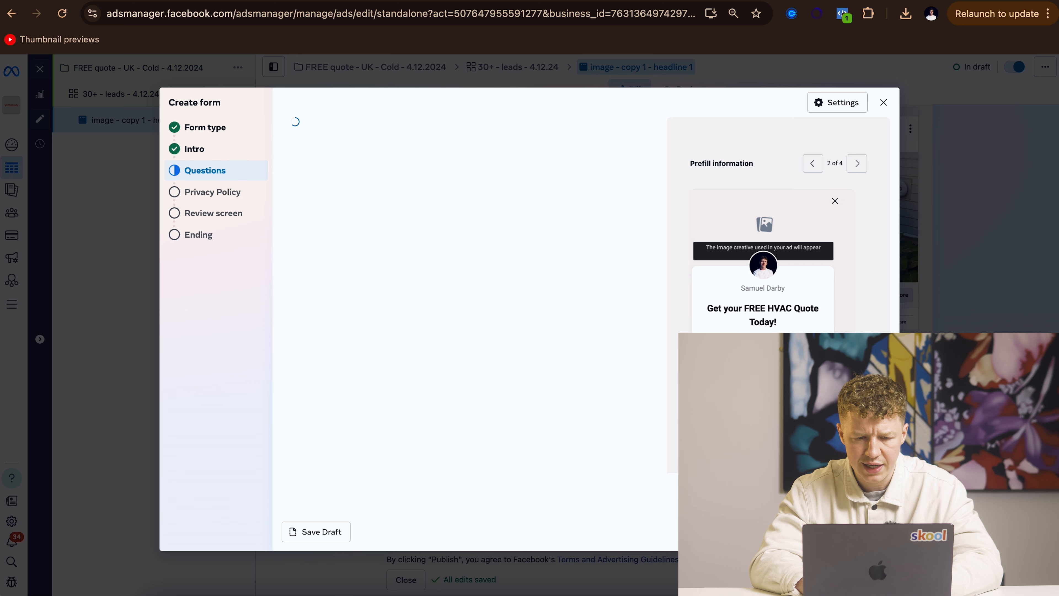
scroll(374, 272, down, 2)
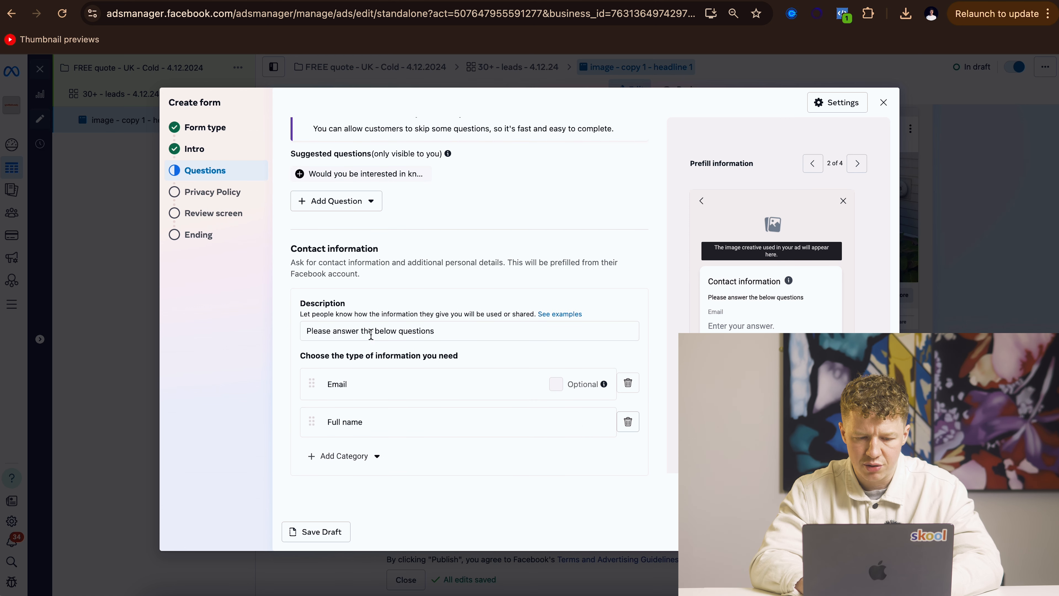
drag(313, 423, 350, 411)
Step: Add Phone number and Postcode contact fields to the form
click(344, 462)
mouse_move(361, 367)
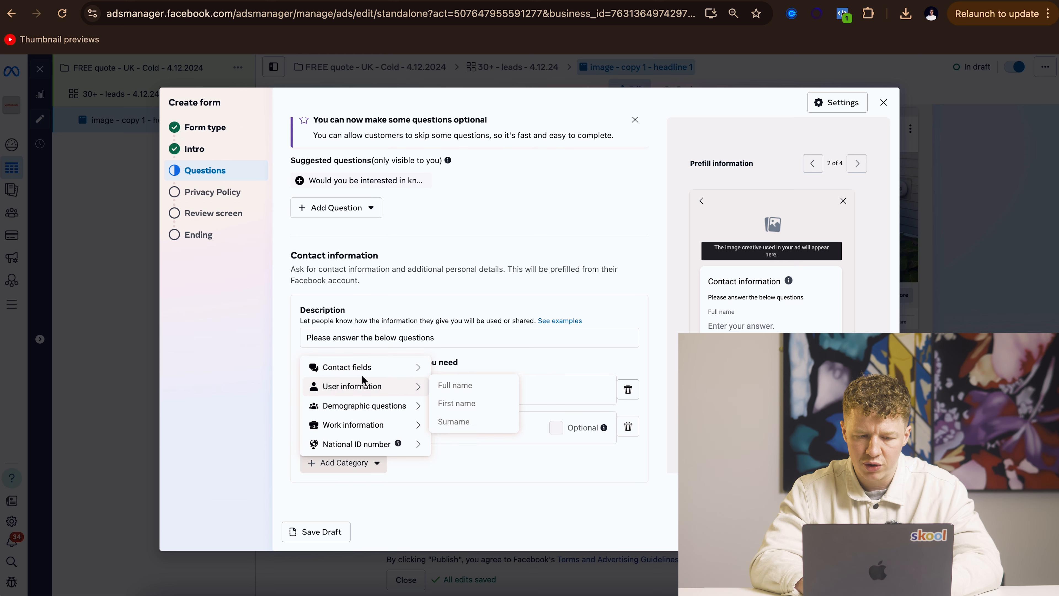
click(462, 384)
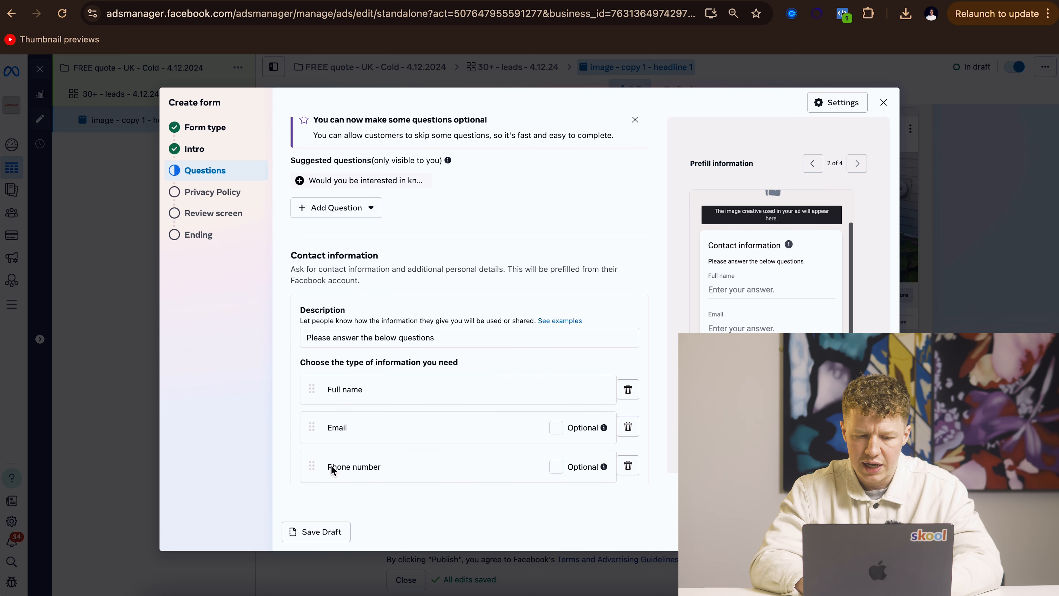
scroll(315, 481, down, 1)
click(333, 456)
mouse_move(361, 361)
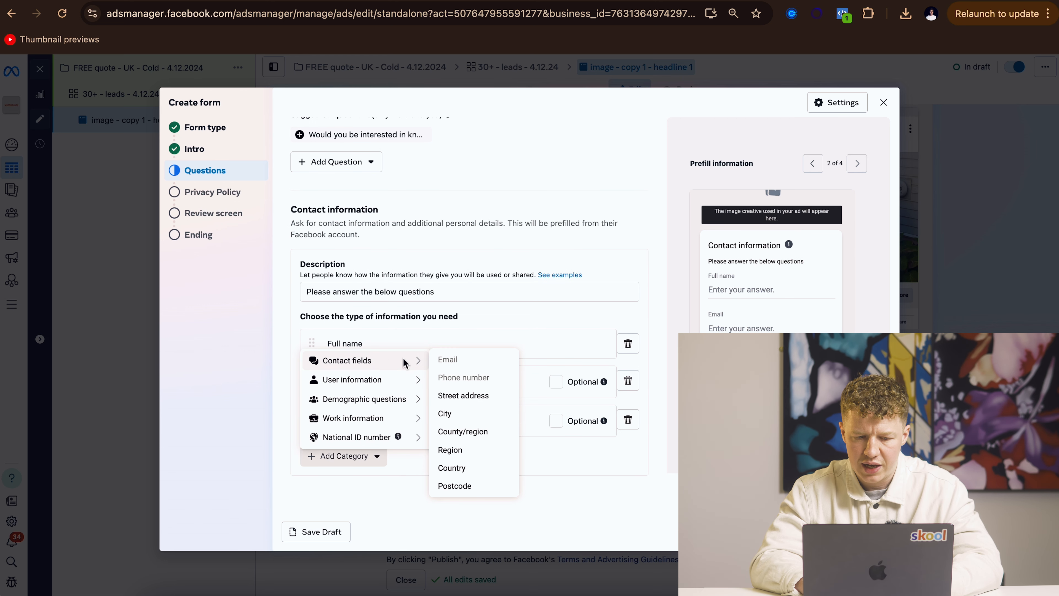
click(470, 486)
scroll(390, 423, down, 1)
scroll(420, 353, up, 1)
scroll(406, 350, up, 2)
scroll(345, 399, down, 1)
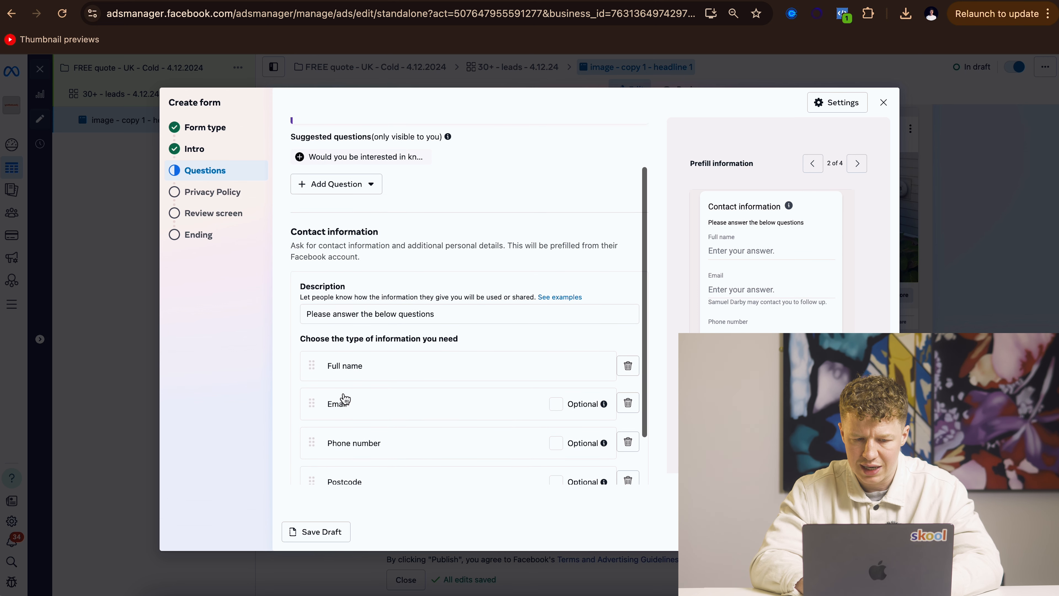
Step: Change the contact description to 'Please let us know how we can contact you'
click(412, 318)
key(super+a)
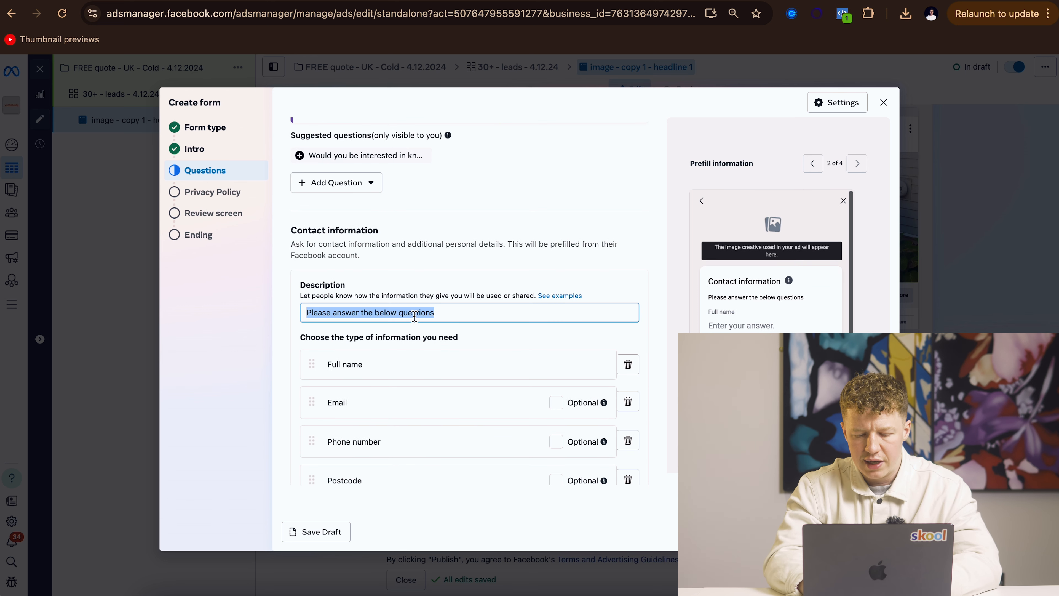
text(Please let )
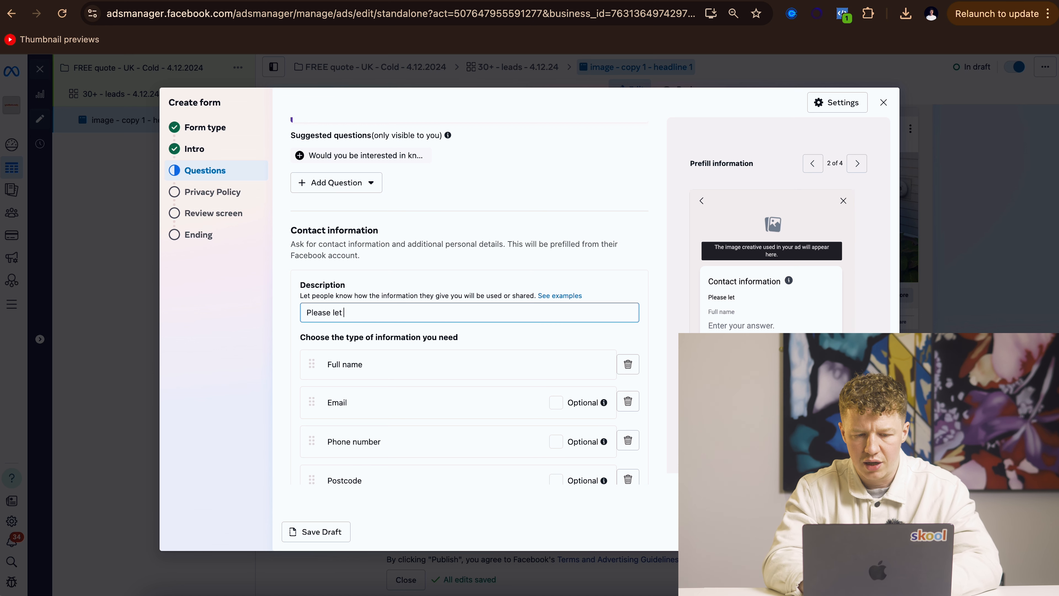
text(us know how we can contact you)
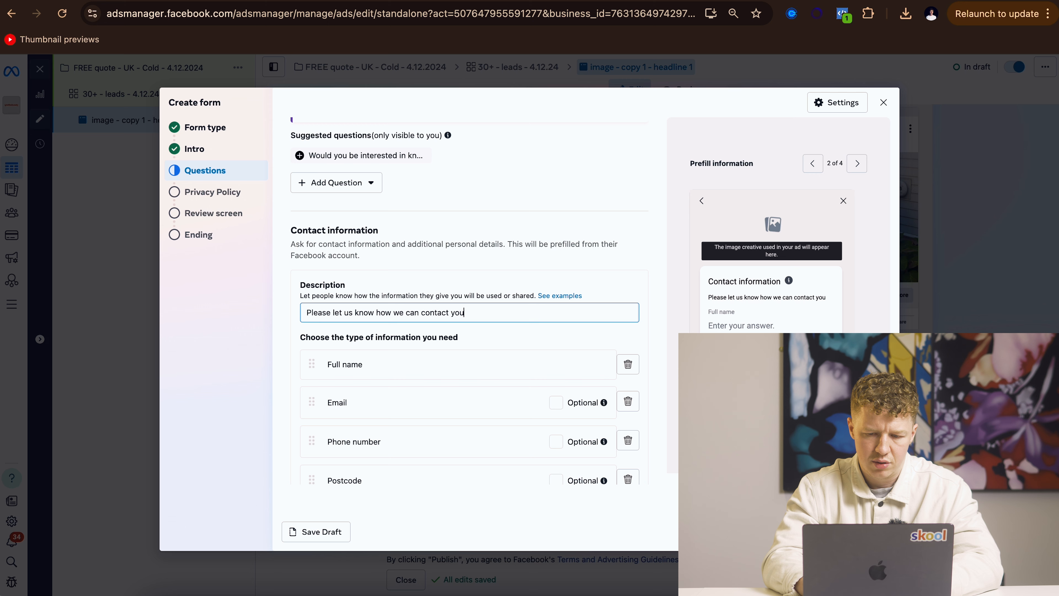
Step: Add a slider question asking 'How much is your electricity bill'
scroll(421, 250, up, 3)
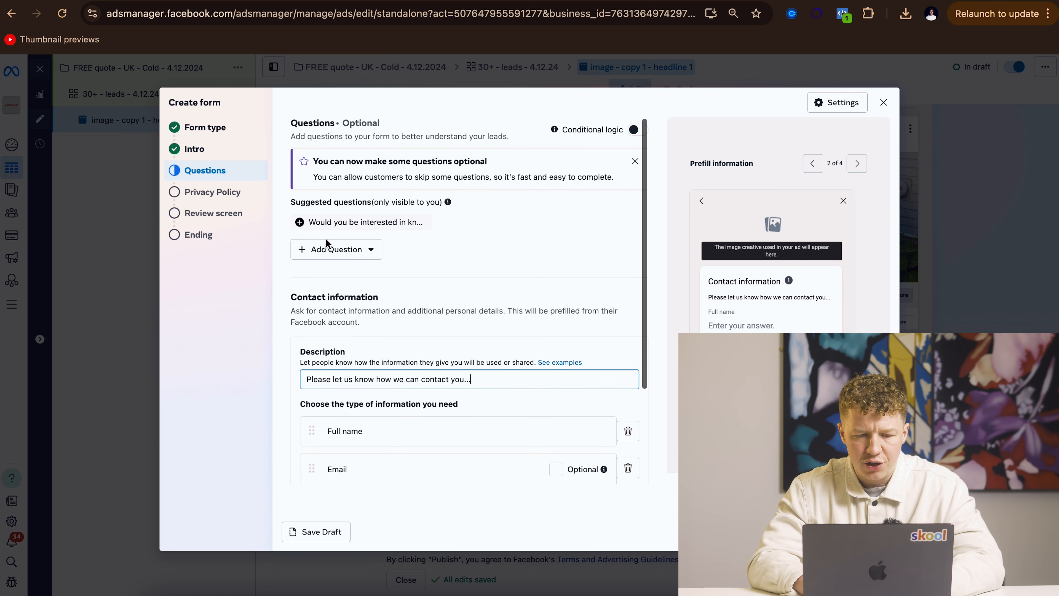
click(358, 255)
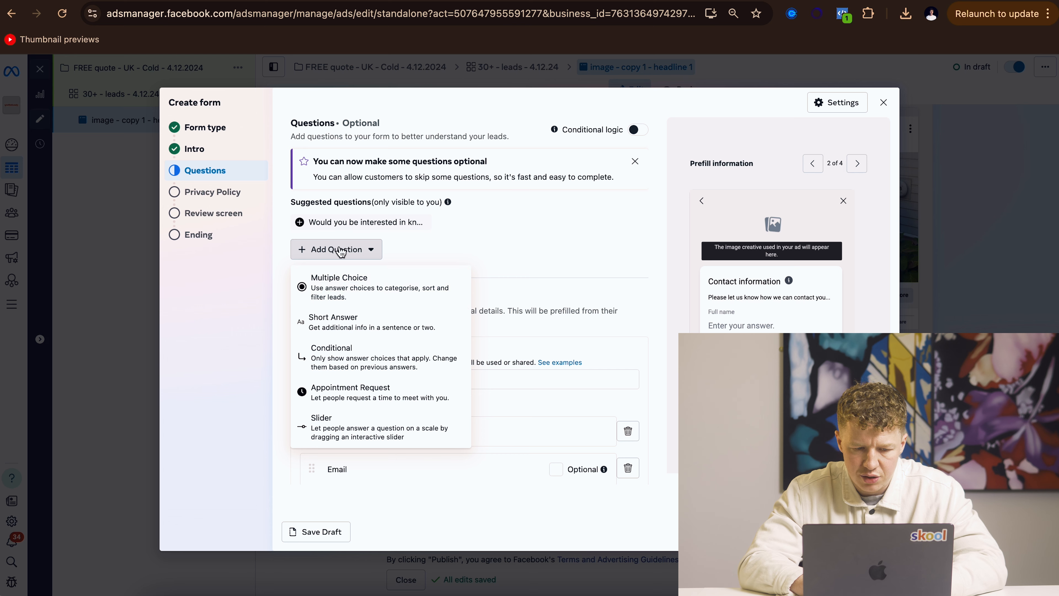
click(350, 426)
click(364, 298)
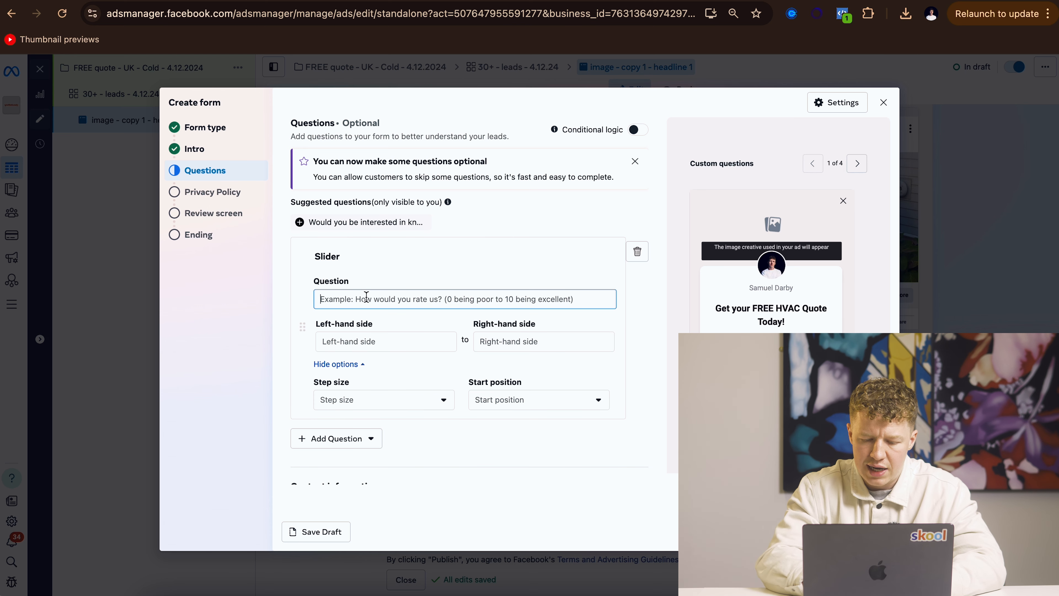
text(How much is your electricity bill)
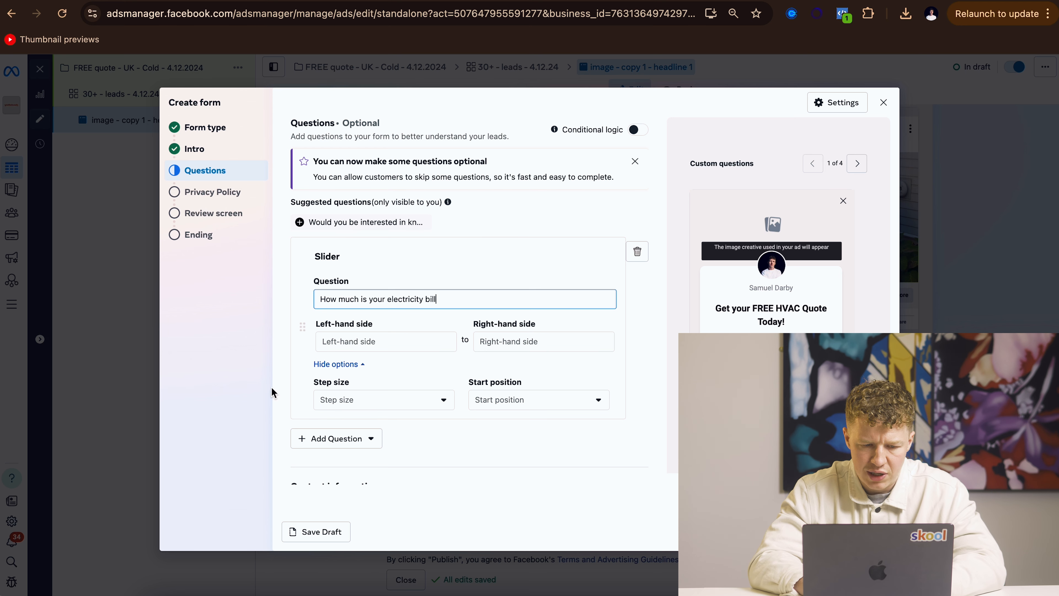
Step: Set the slider range from 0 to 200, then delete the slider question
click(360, 341)
scroll(704, 293, down, 2)
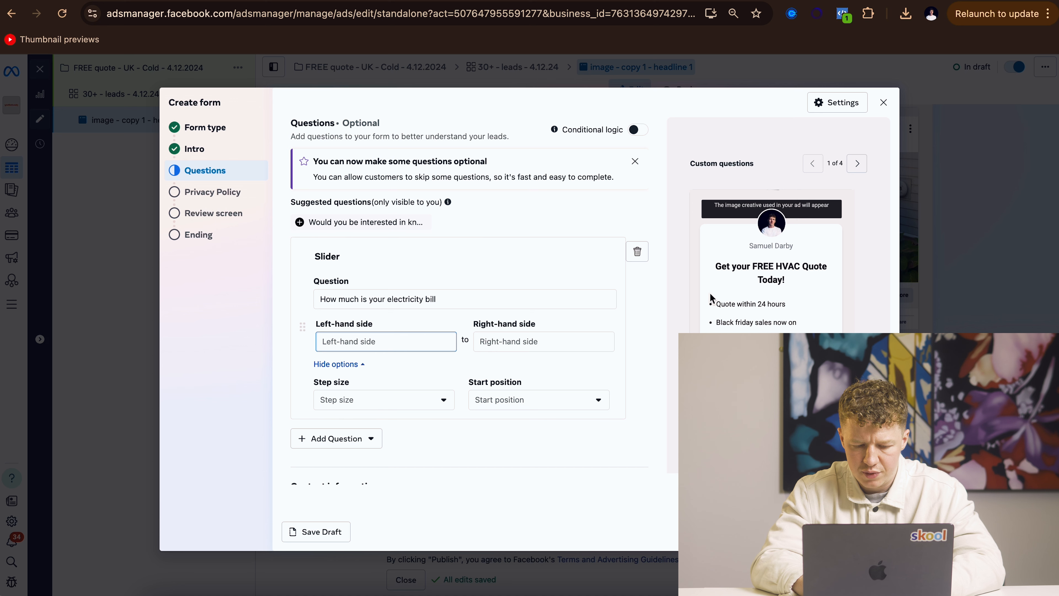
text(0)
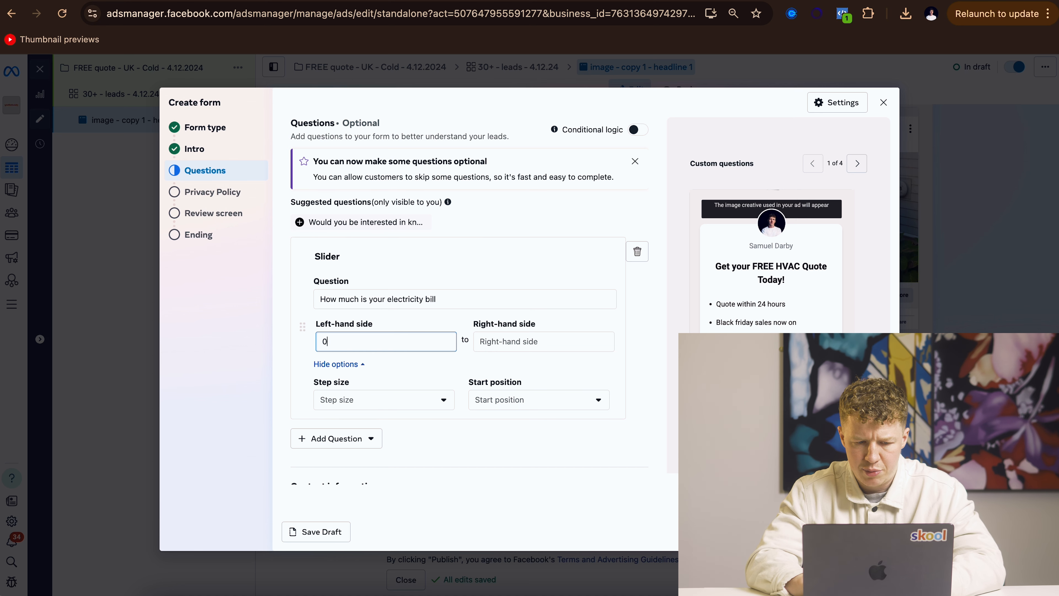
click(537, 336)
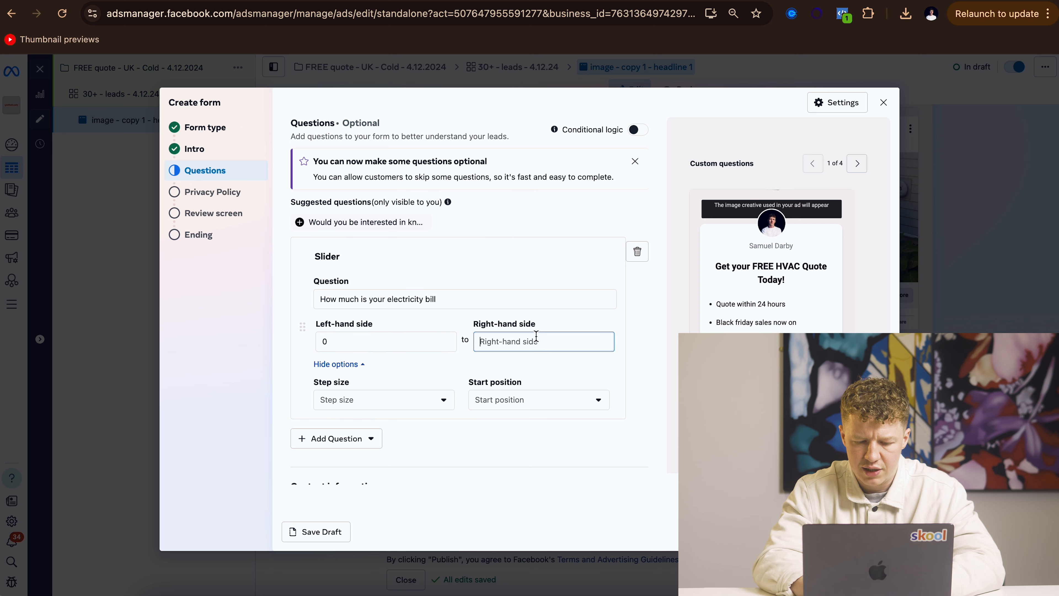
text(2)
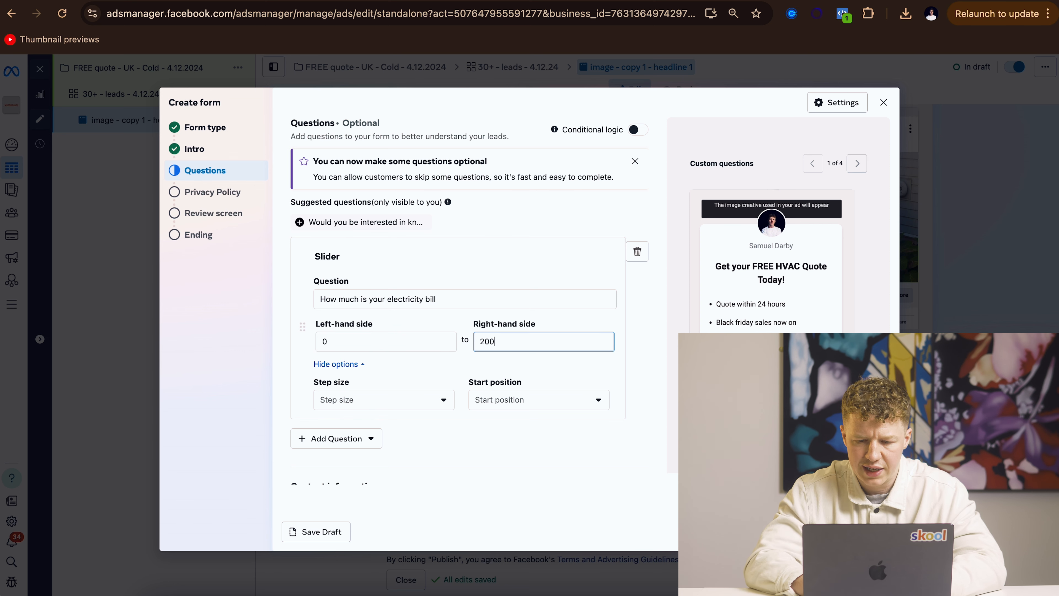
text(00)
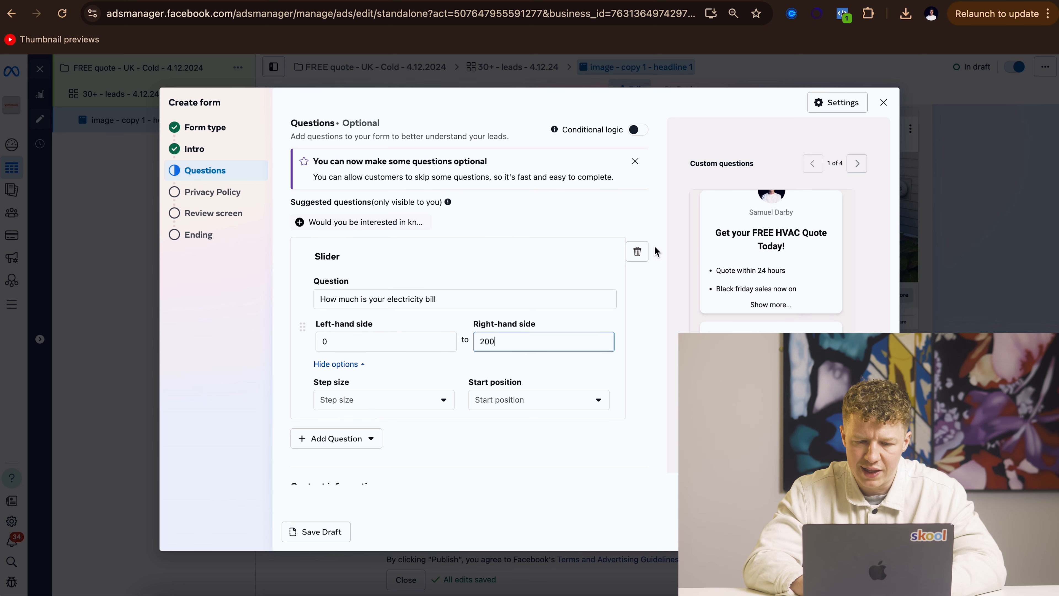
click(637, 251)
Step: Add a multiple-choice question 'How much is your electricity bill per month?' with dollar price-band answers
click(336, 249)
click(355, 284)
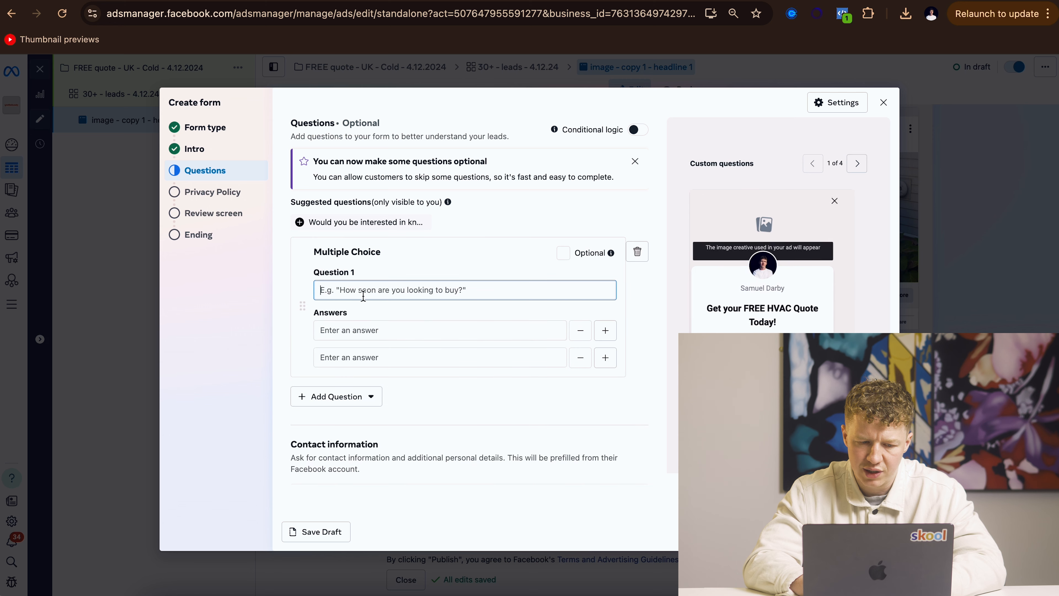
text(How much is your electricity bill?)
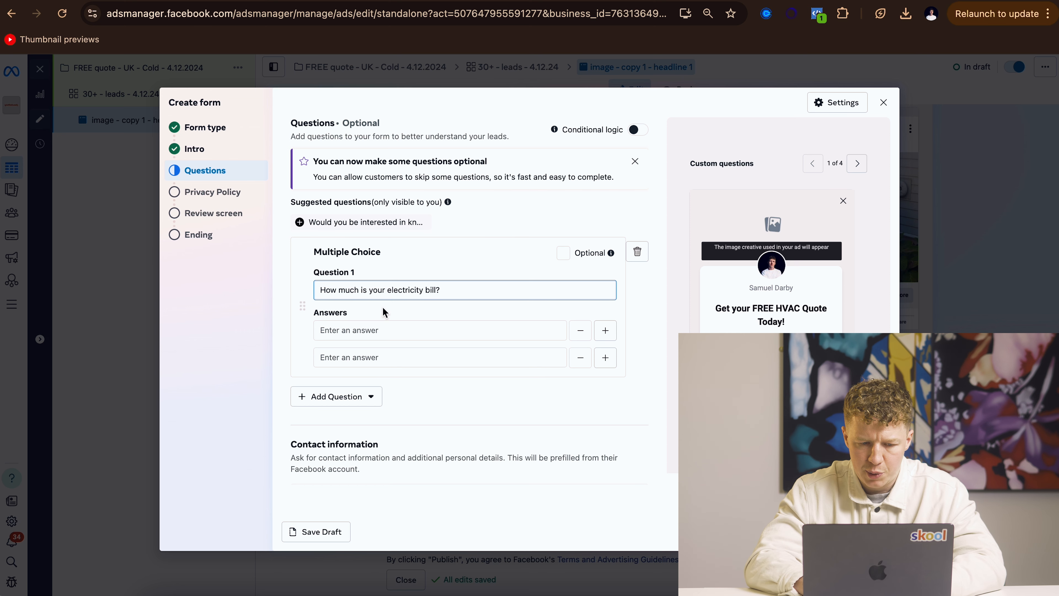
click(376, 329)
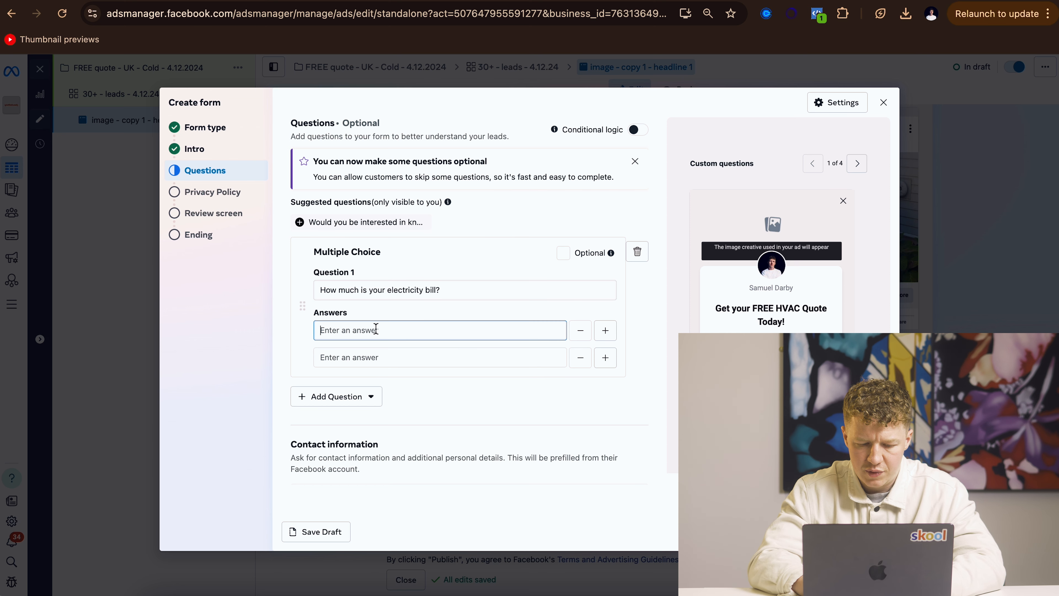
text($0-50)
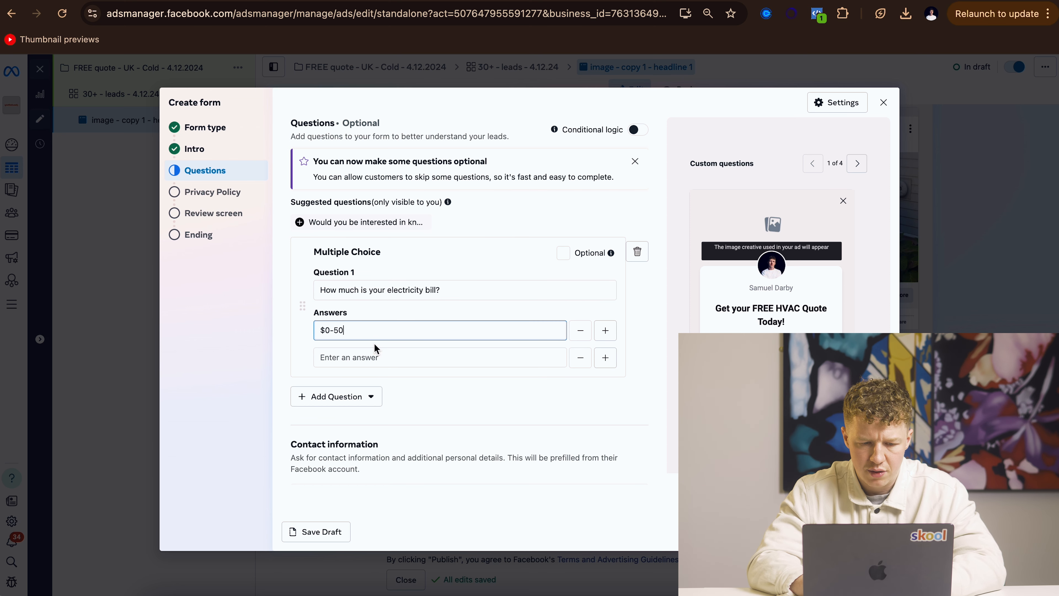
key(Tab)
click(438, 292)
click(383, 356)
text($50-100)
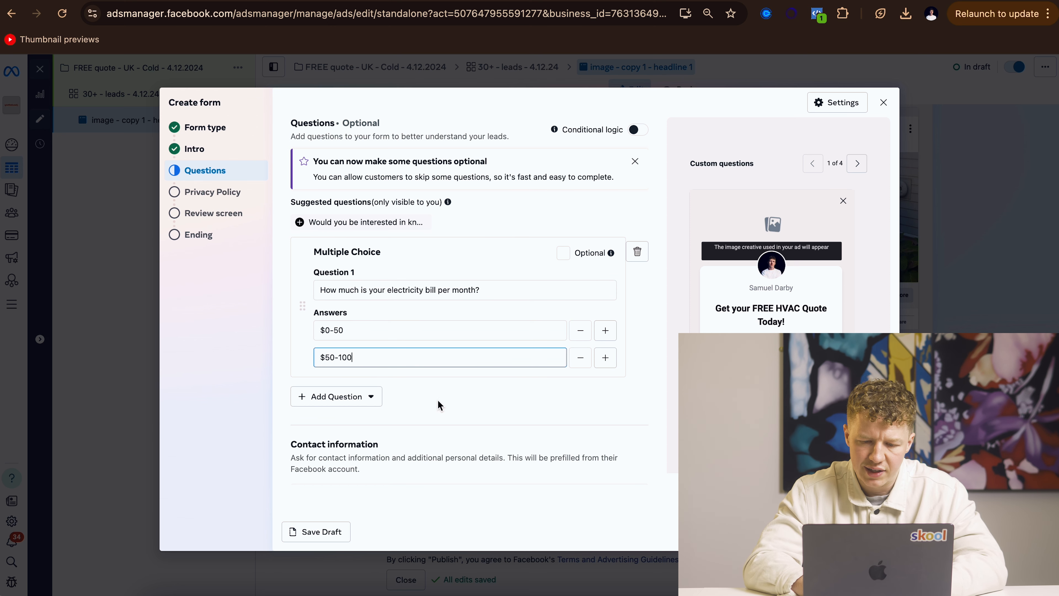
click(508, 397)
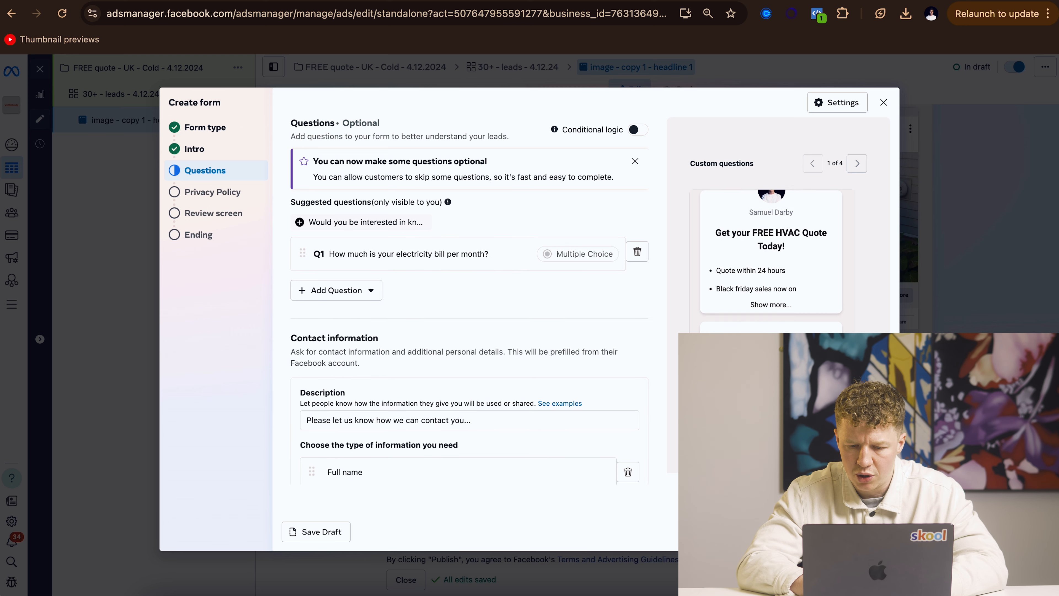
Step: Go to the Privacy Policy step and focus its link field
scroll(517, 292, down, 3)
scroll(512, 226, up, 3)
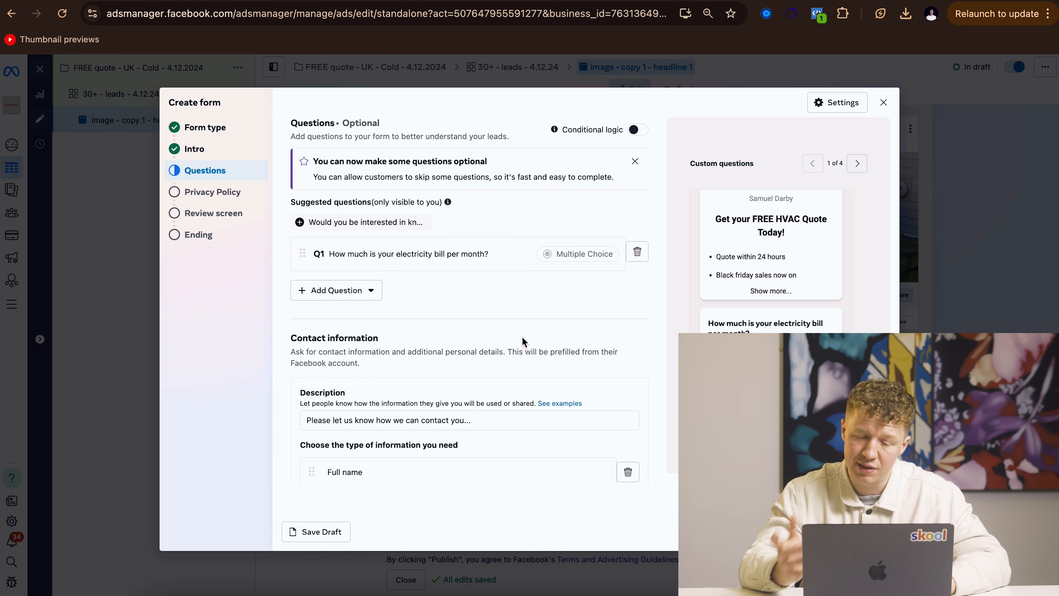
scroll(523, 340, down, 4)
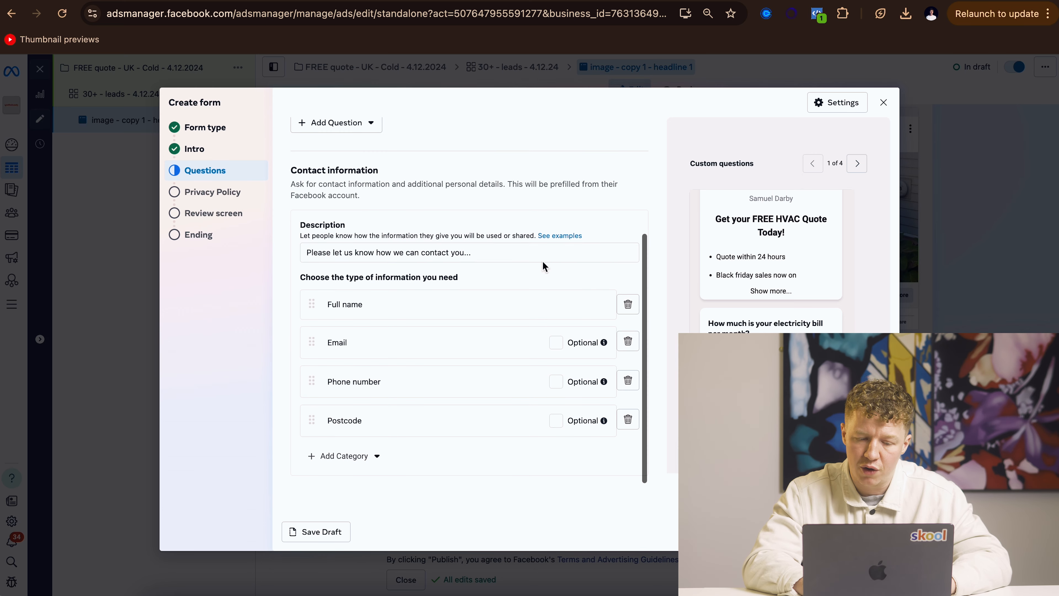
scroll(562, 388, down, 9)
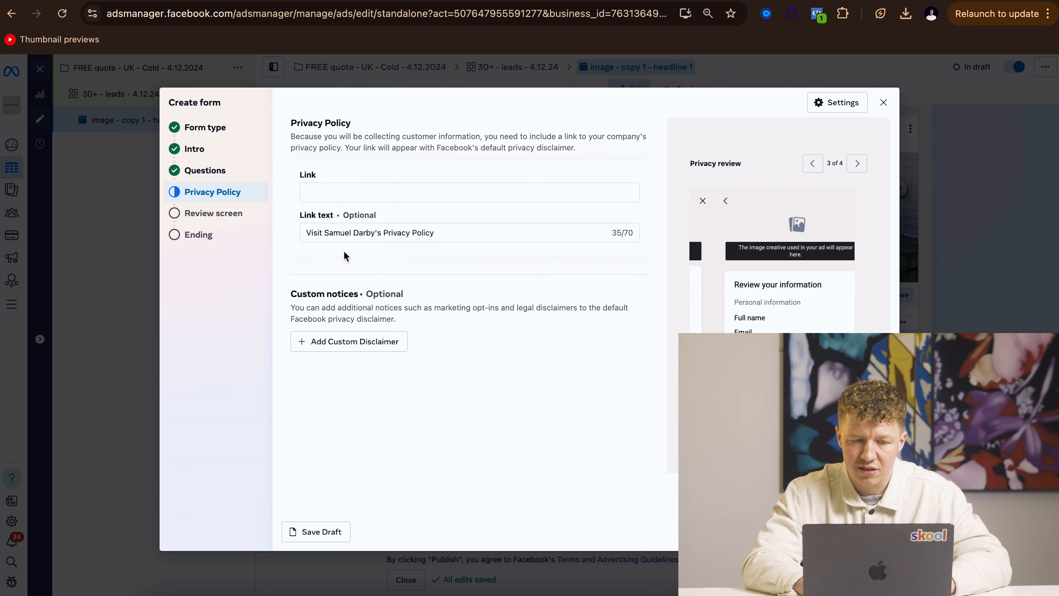
click(341, 194)
click(443, 278)
click(527, 390)
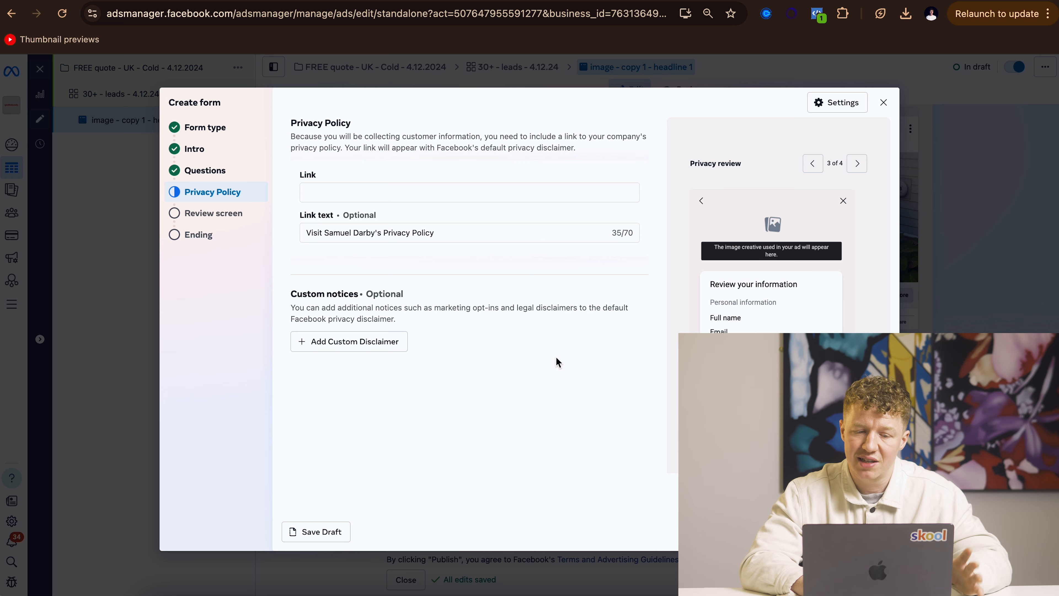
click(357, 192)
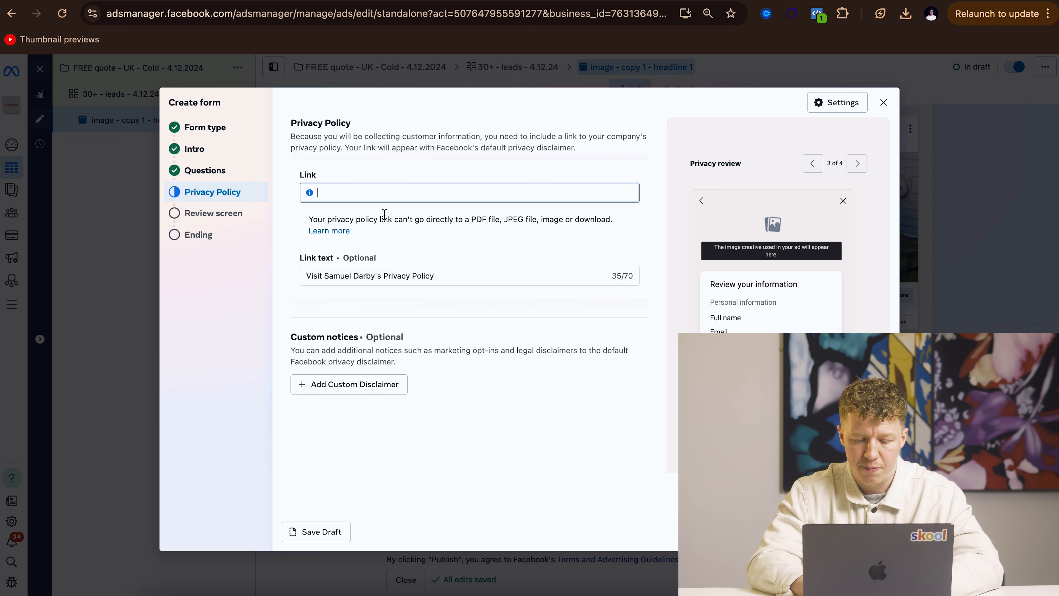
Step: Load agencyclub.co in a new tab, copy its address, and return to the lead form
key(super+t)
text(agency)
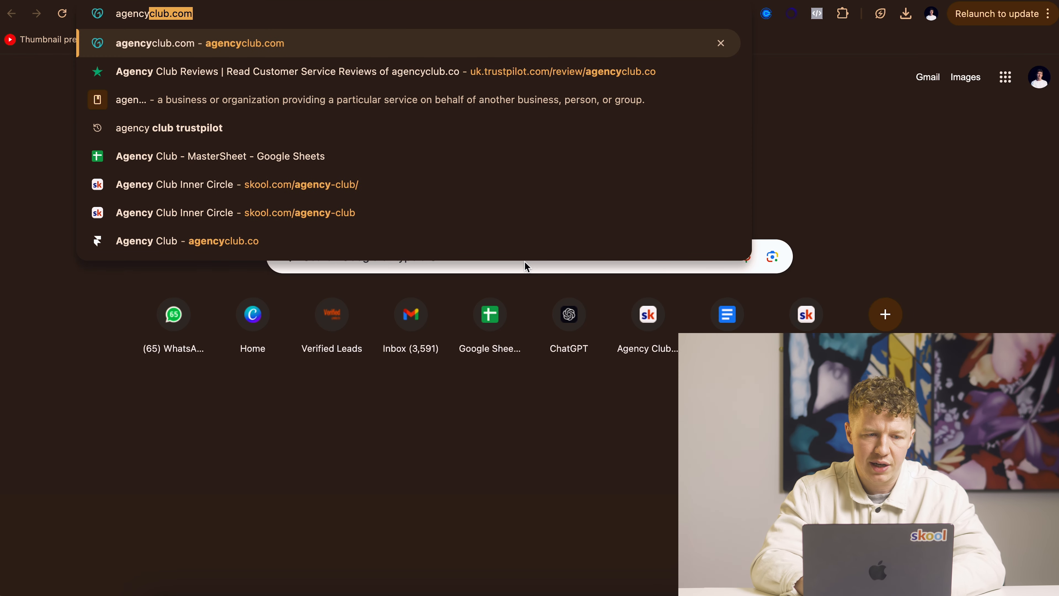
text(club.com)
key(BackSpace)
key(Return)
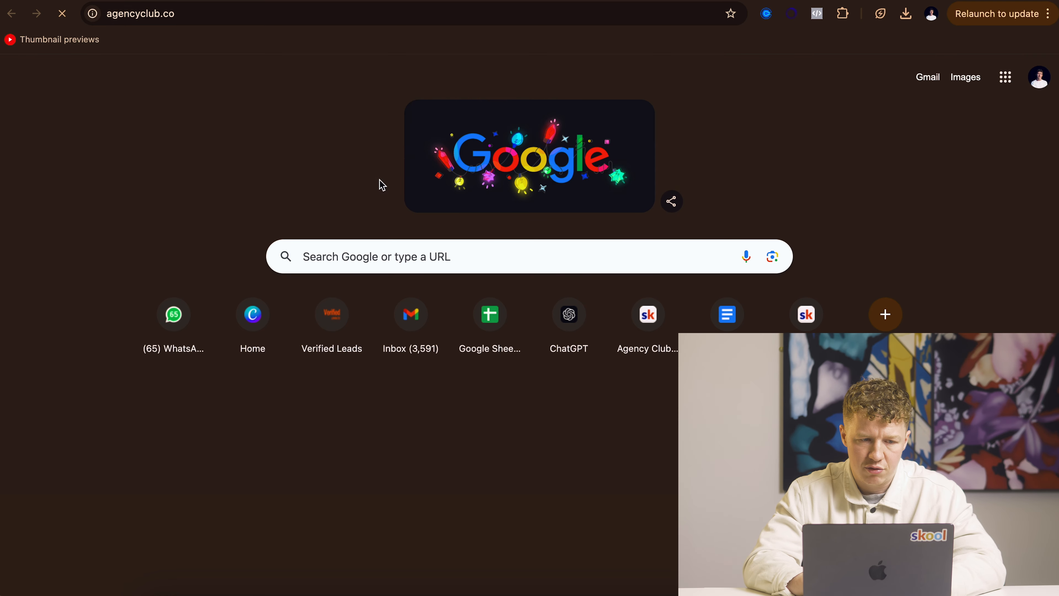
click(257, 9)
key(super+c)
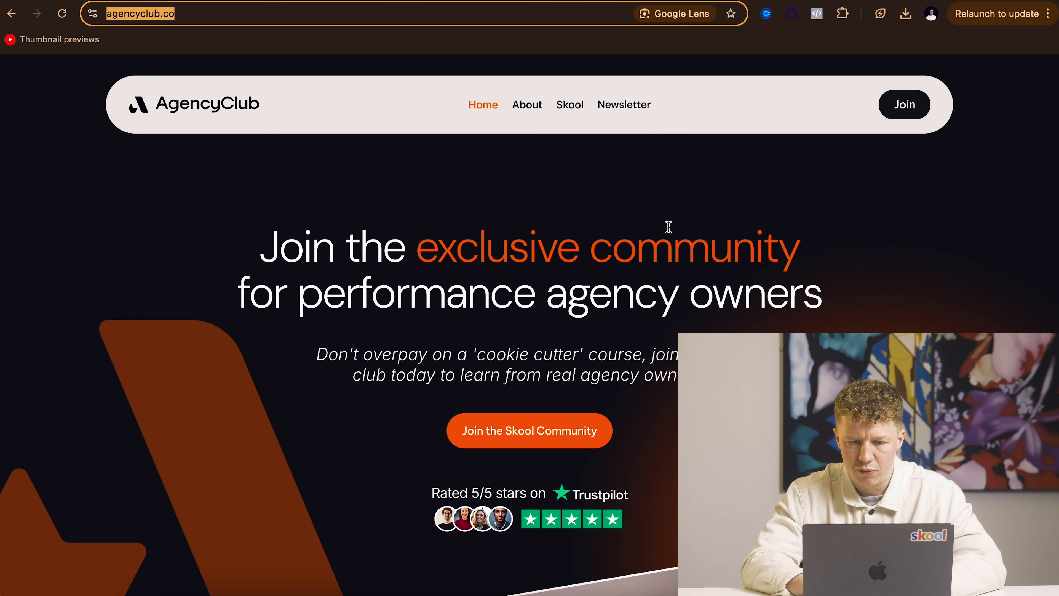
scroll(697, 176, down, 1)
scroll(697, 175, up, 1)
click(858, 2)
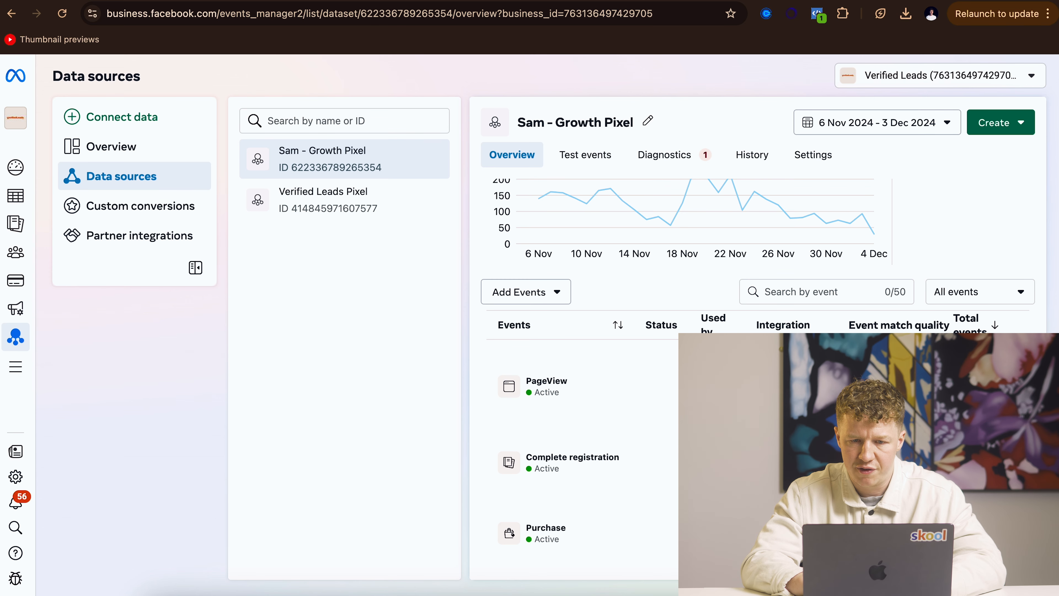
click(786, 1)
click(711, 1)
Step: Paste the address as the privacy policy link and shorten the link text to 'Privacy Policy'
key(super+v)
click(363, 275)
triple_click(359, 233)
click(384, 233)
drag(384, 232, 307, 233)
key(BackSpace)
click(469, 337)
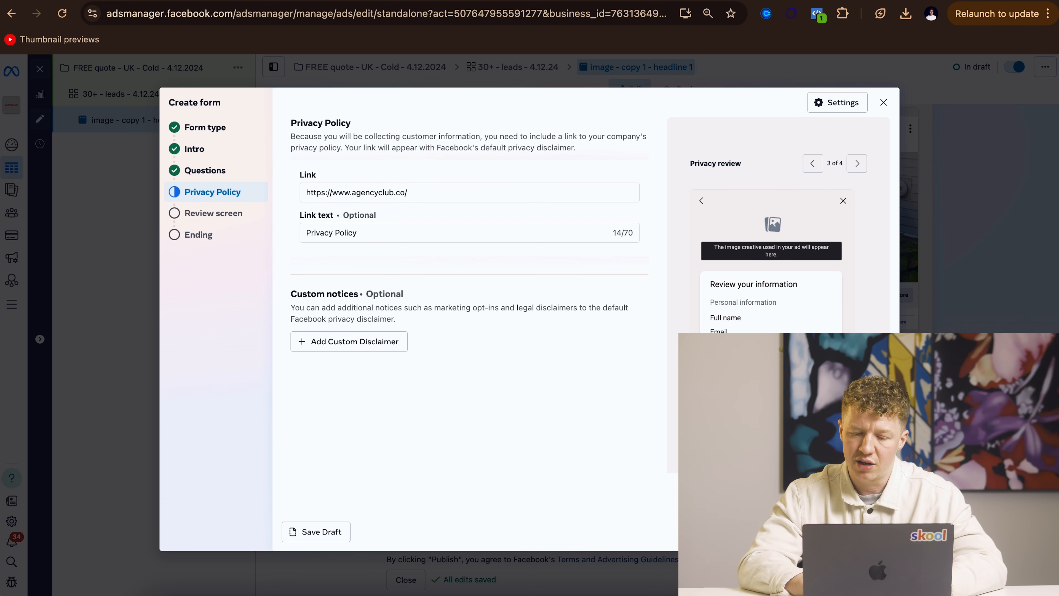
Step: Scroll down through the form builder to the Review screen section
scroll(372, 342, down, 5)
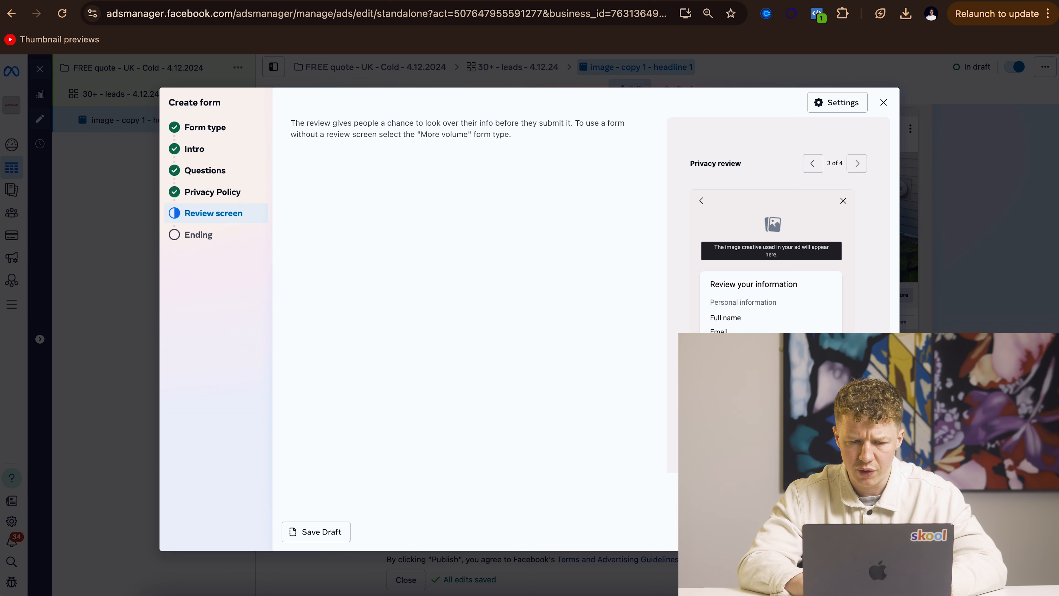
scroll(768, 330, down, 2)
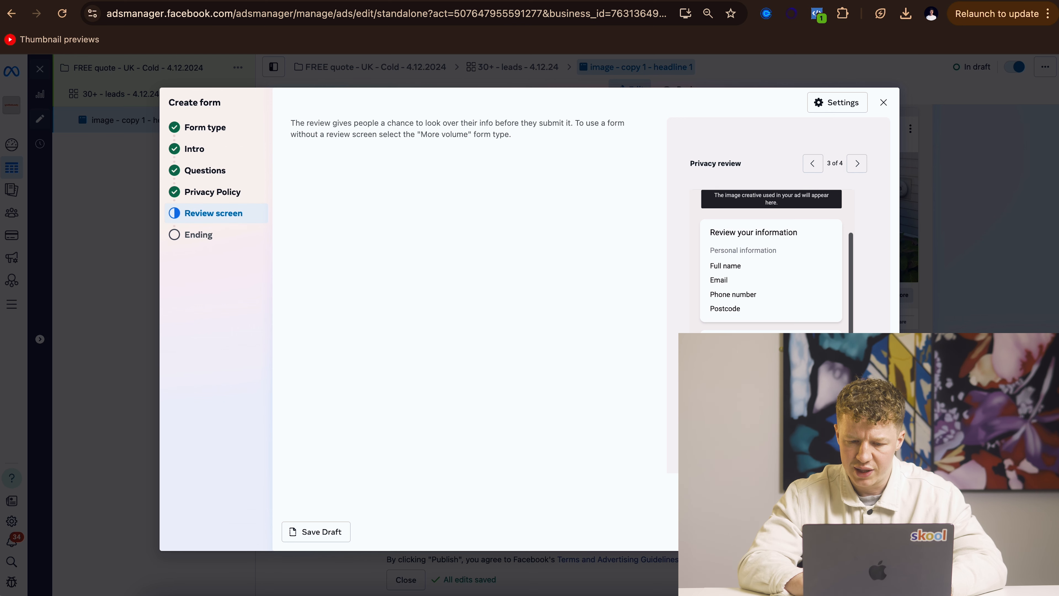
Step: Advance to the Ending step and keep the follow-up action as visiting the website
click(874, 531)
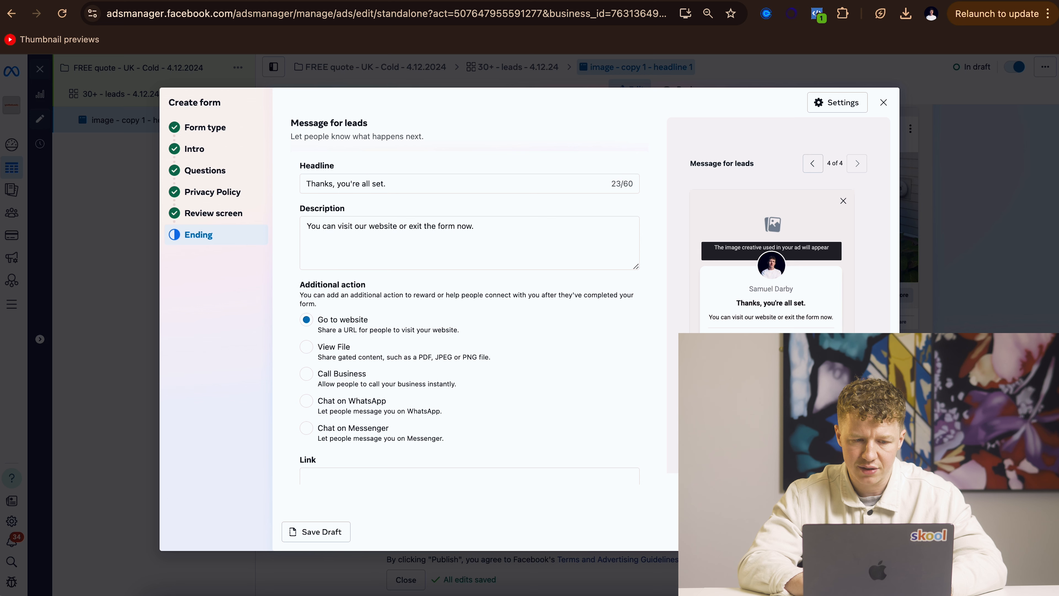
scroll(406, 308, down, 1)
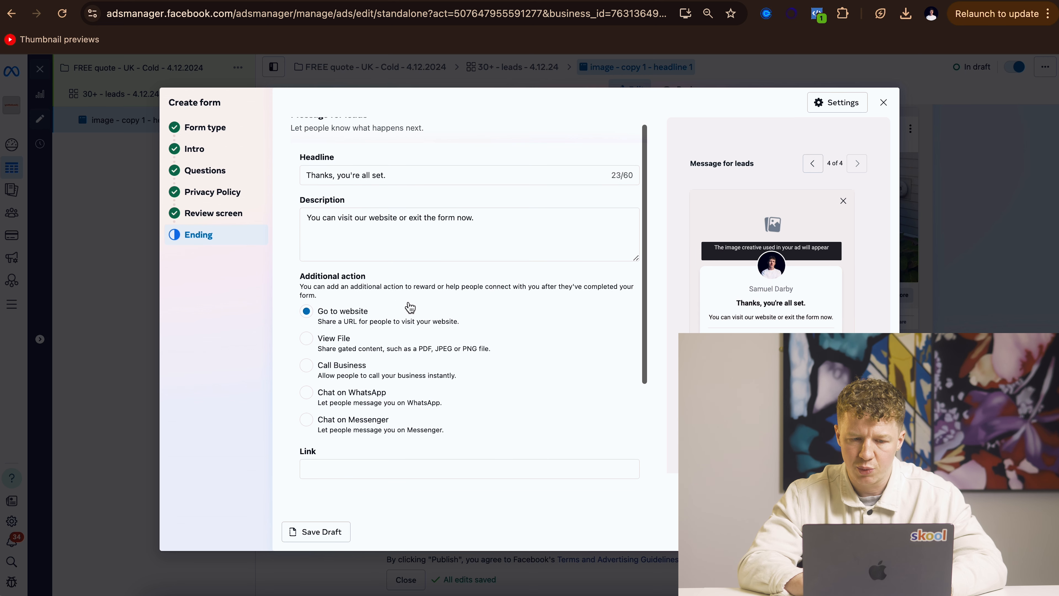
scroll(389, 326, down, 2)
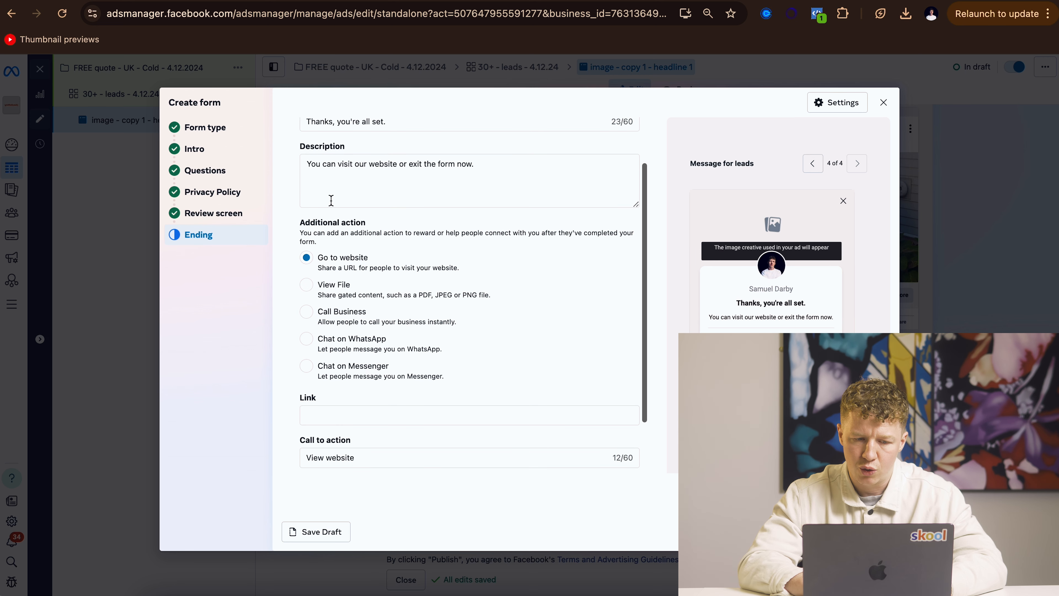
scroll(332, 312, down, 2)
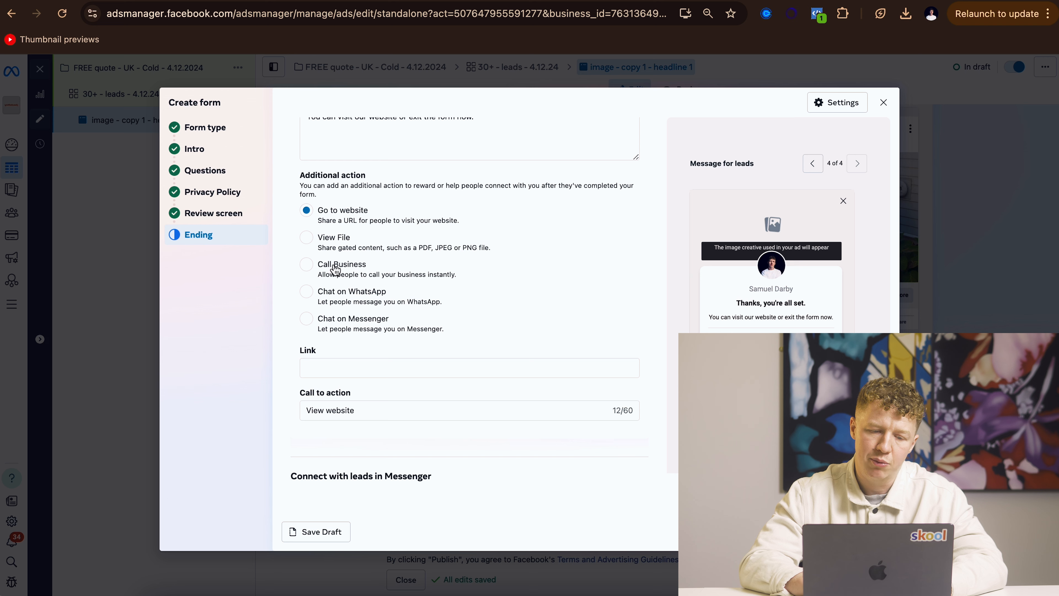
click(317, 269)
click(307, 210)
scroll(418, 274, down, 1)
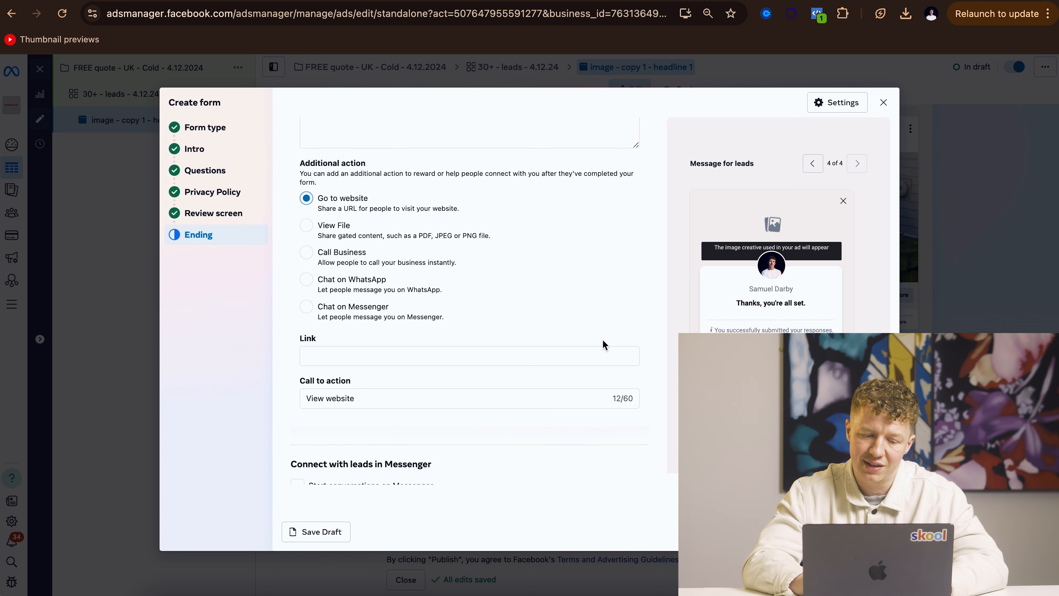
scroll(502, 329, down, 1)
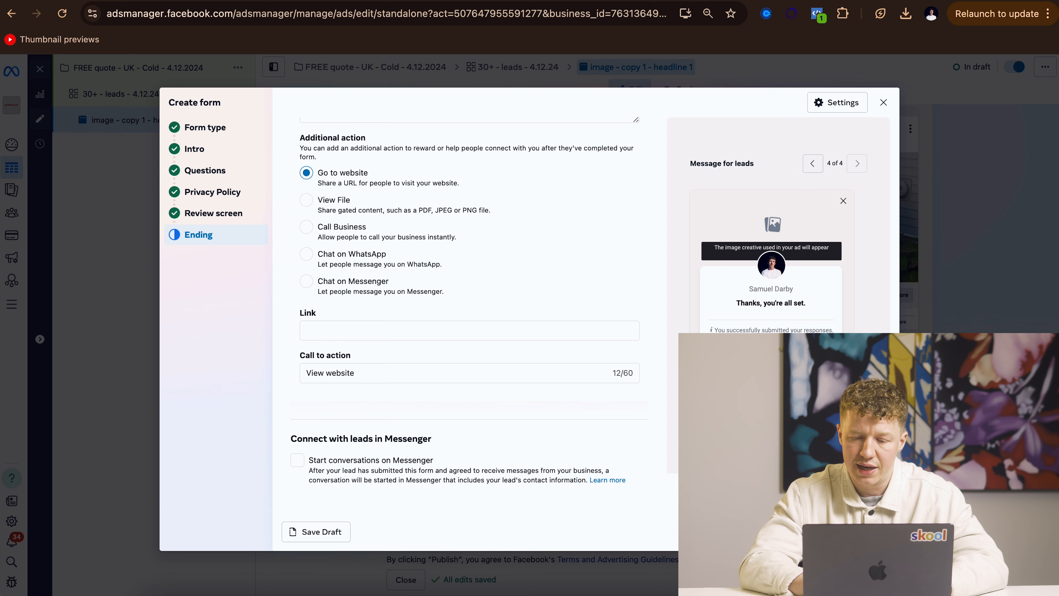
scroll(562, 305, up, 5)
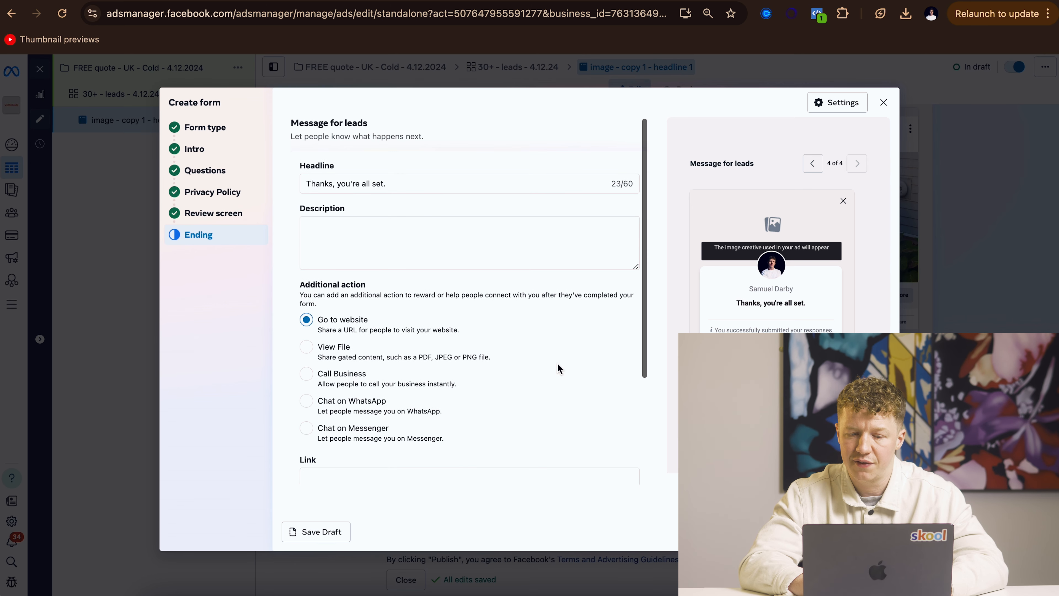
scroll(556, 371, down, 5)
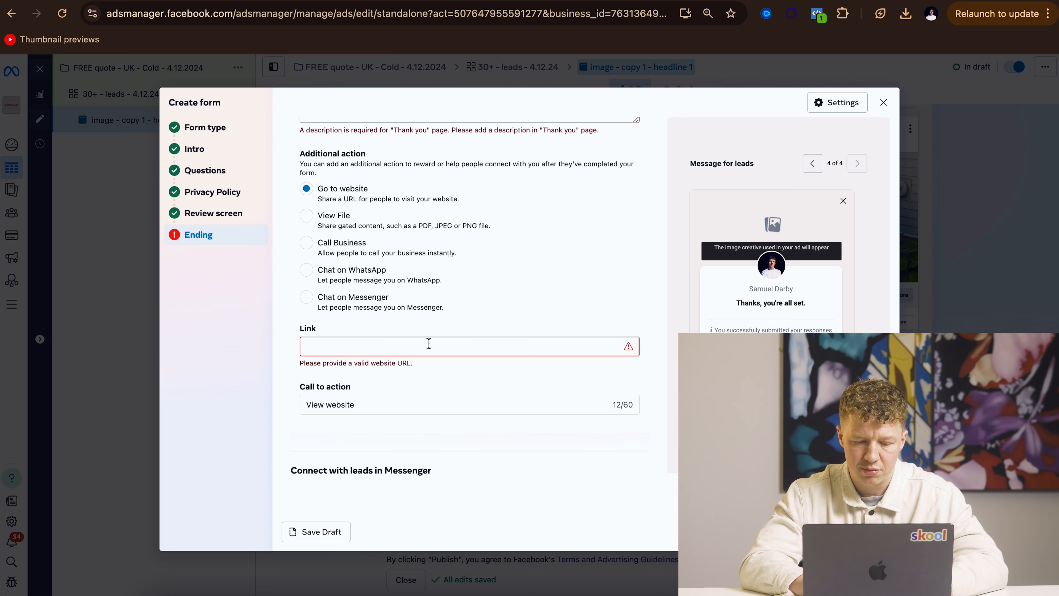
key(ctrl+v)
scroll(519, 317, up, 3)
click(380, 193)
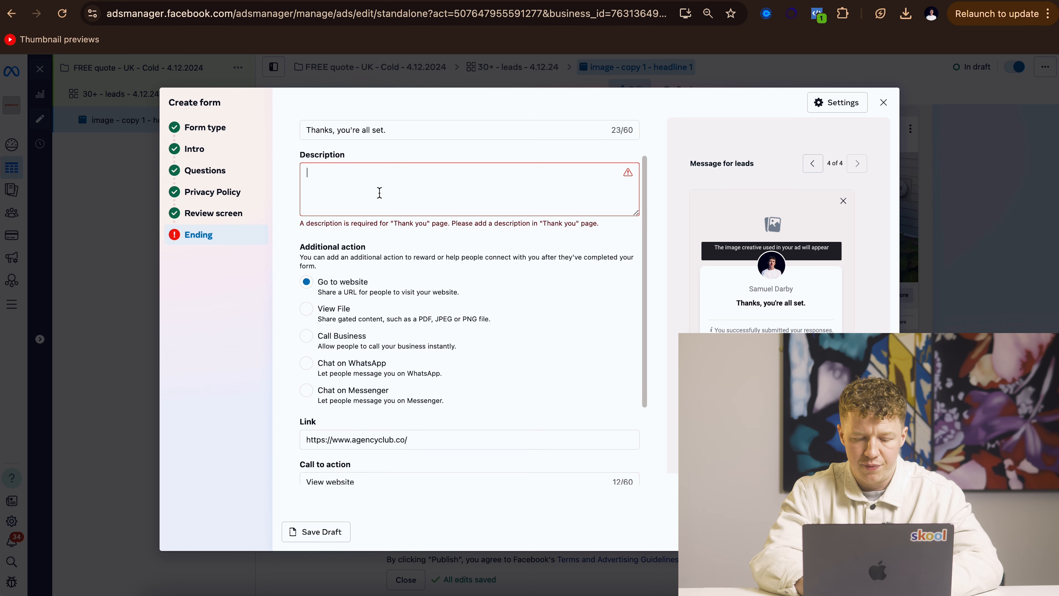
text(We will call )
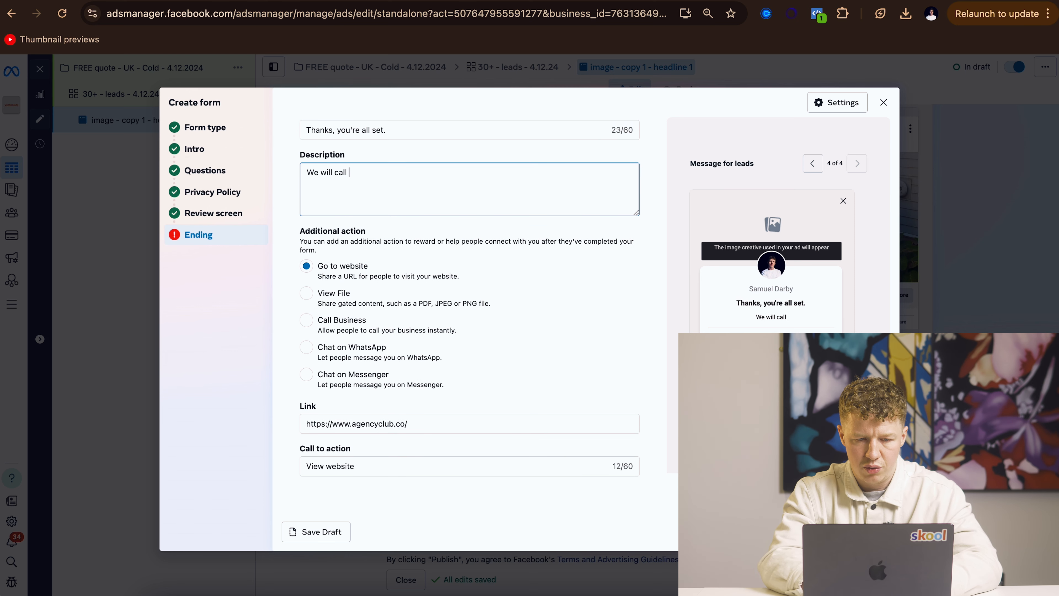
text(uo)
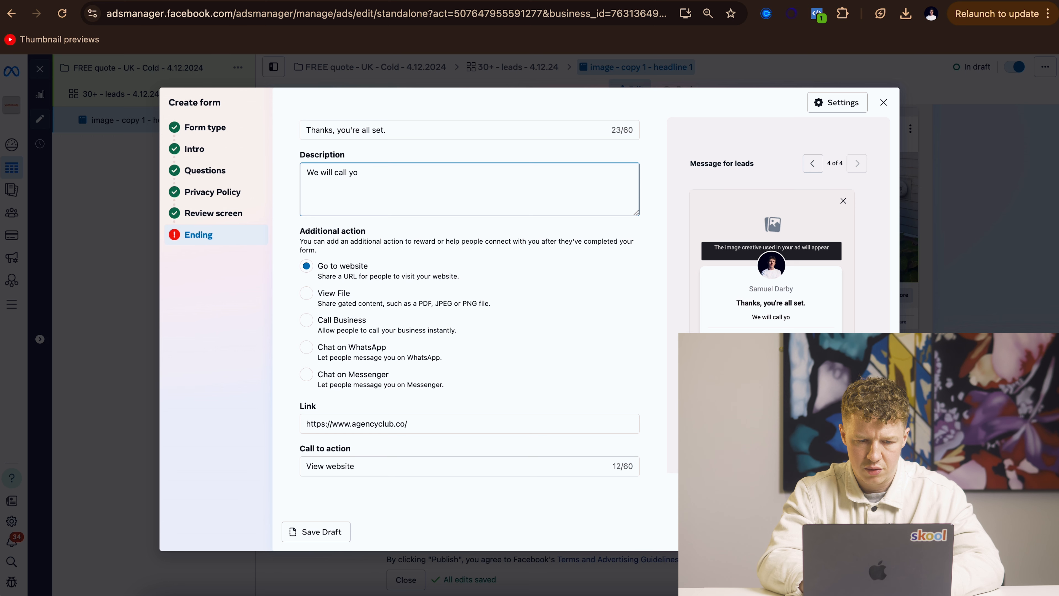
text(u on the number pro)
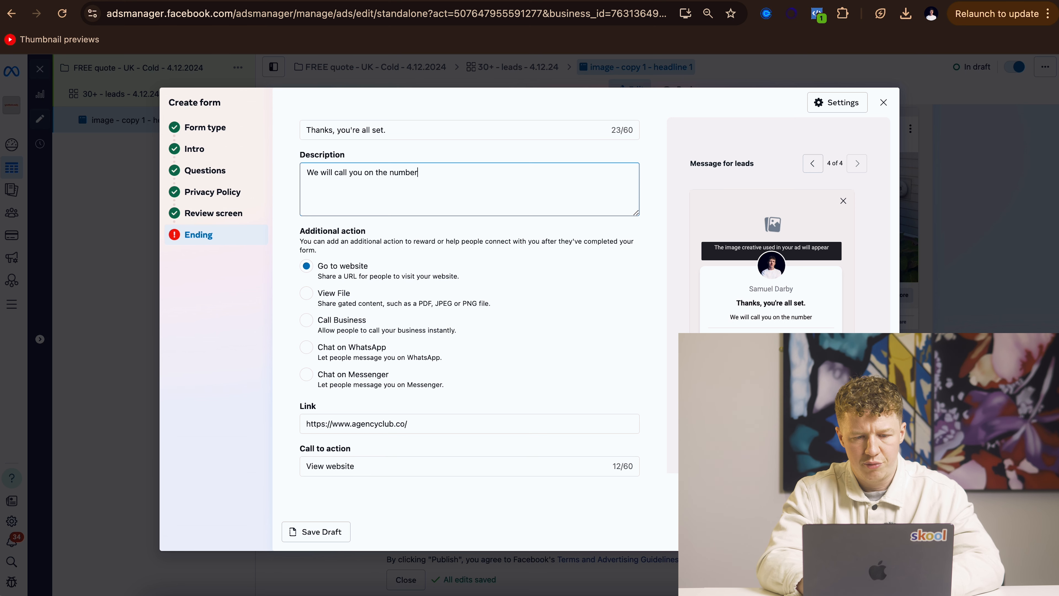
text(vided.)
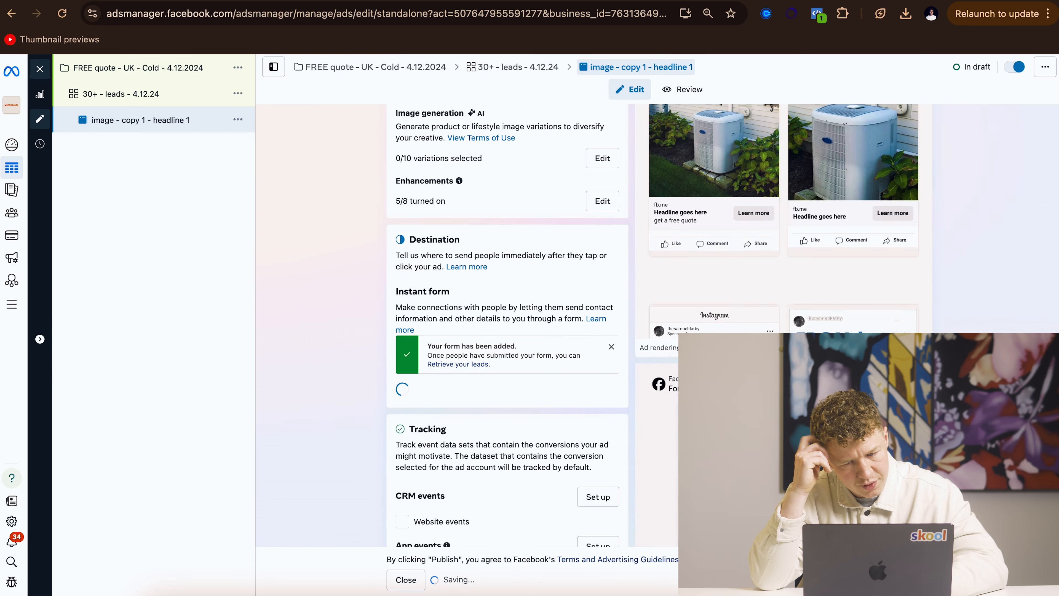
Step: Hide the campaign structure panel and close the ad editor to return to the Campaigns table
scroll(582, 308, up, 20)
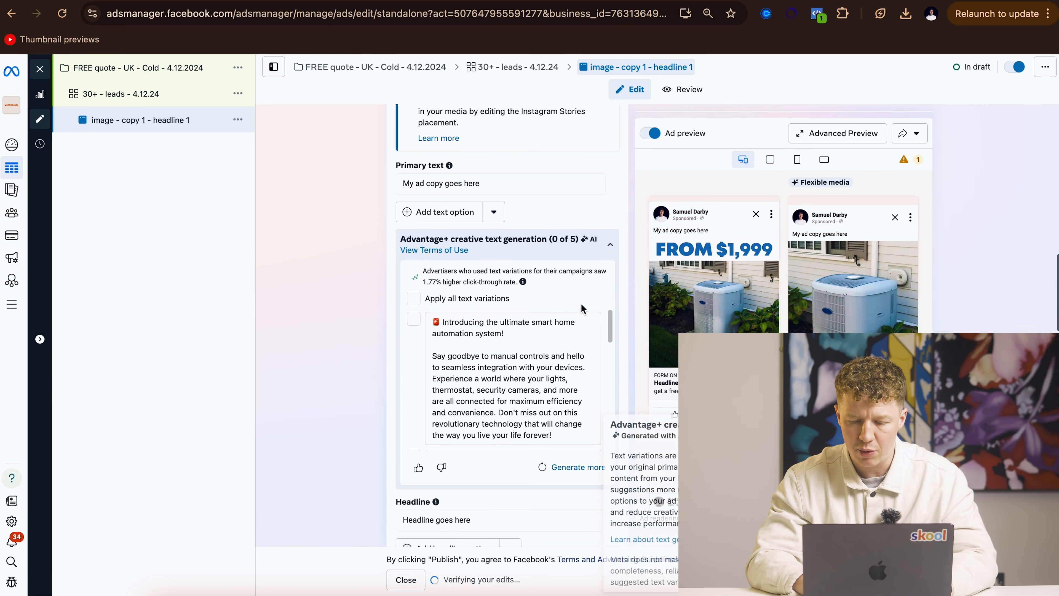
scroll(623, 259, down, 10)
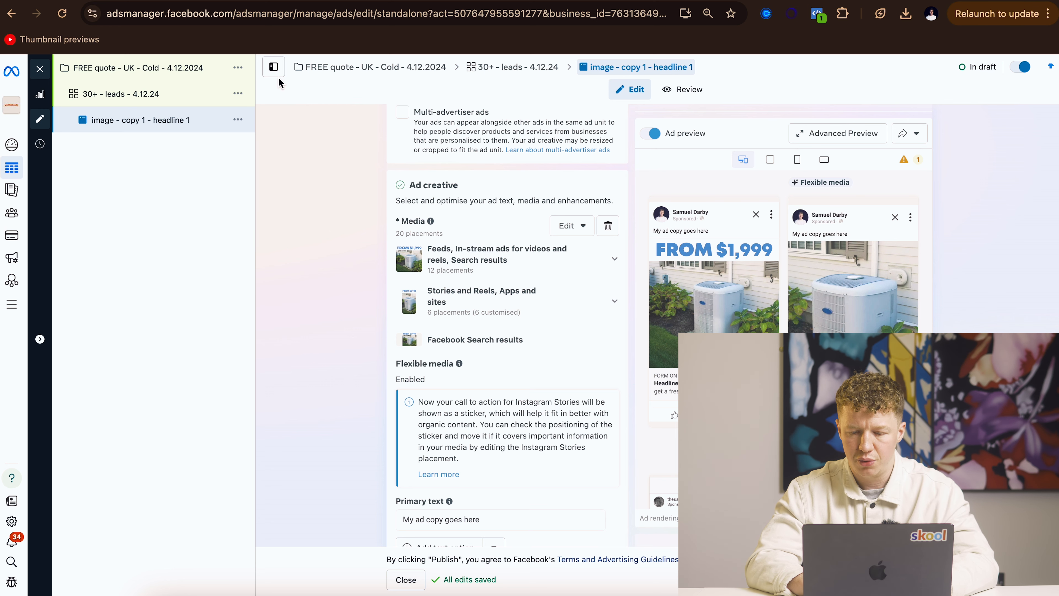
click(274, 67)
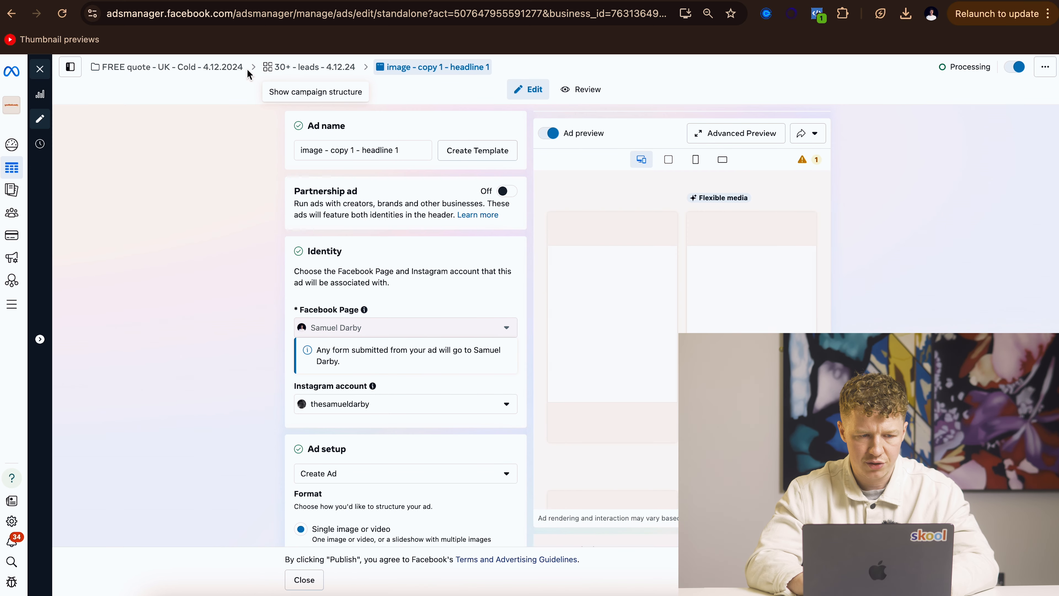
click(37, 66)
Step: Switch to the home improvements ad account and set the date range to Maximum
click(125, 162)
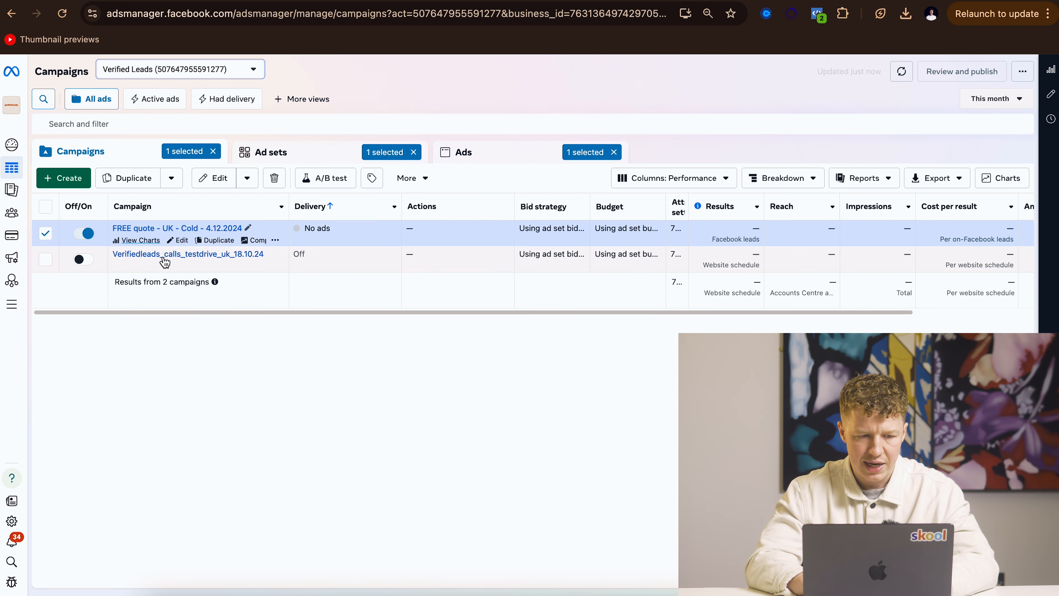
click(91, 234)
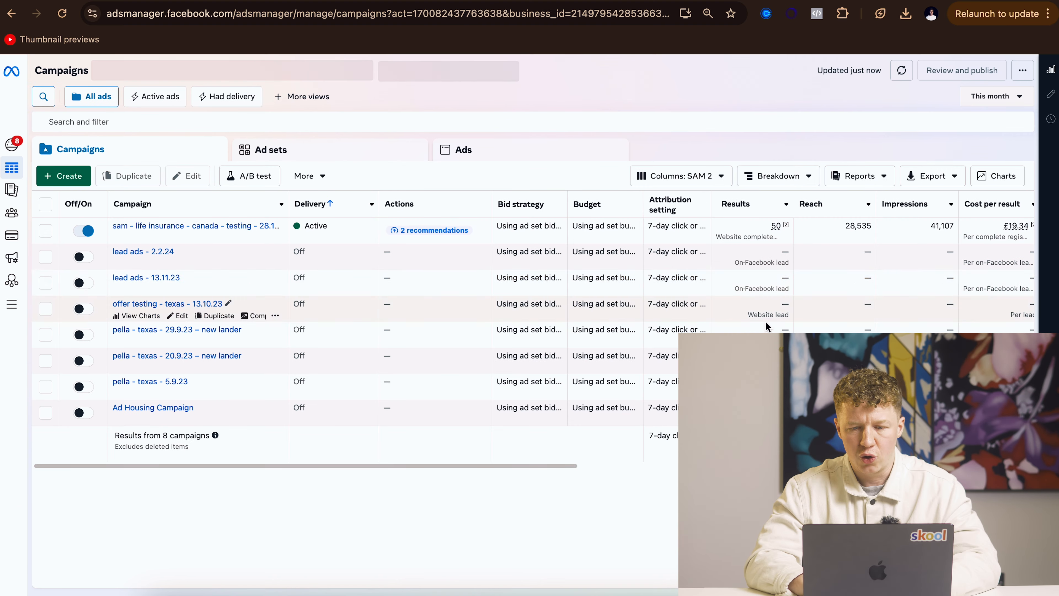
click(1017, 100)
click(989, 143)
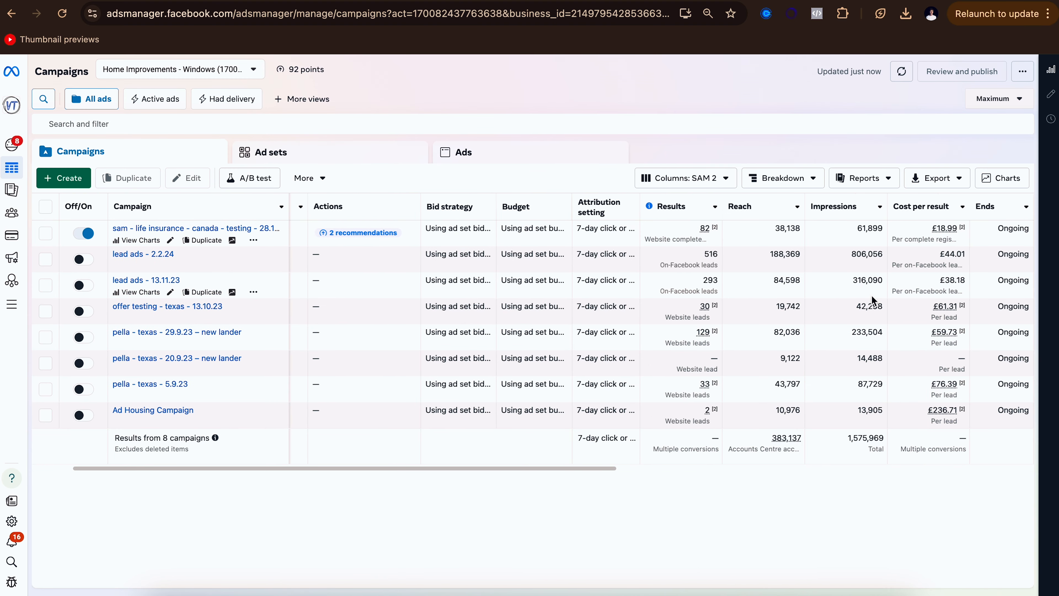
Step: Open the life insurance campaign's ad sets and select all 14 of them
scroll(560, 269, right, 4)
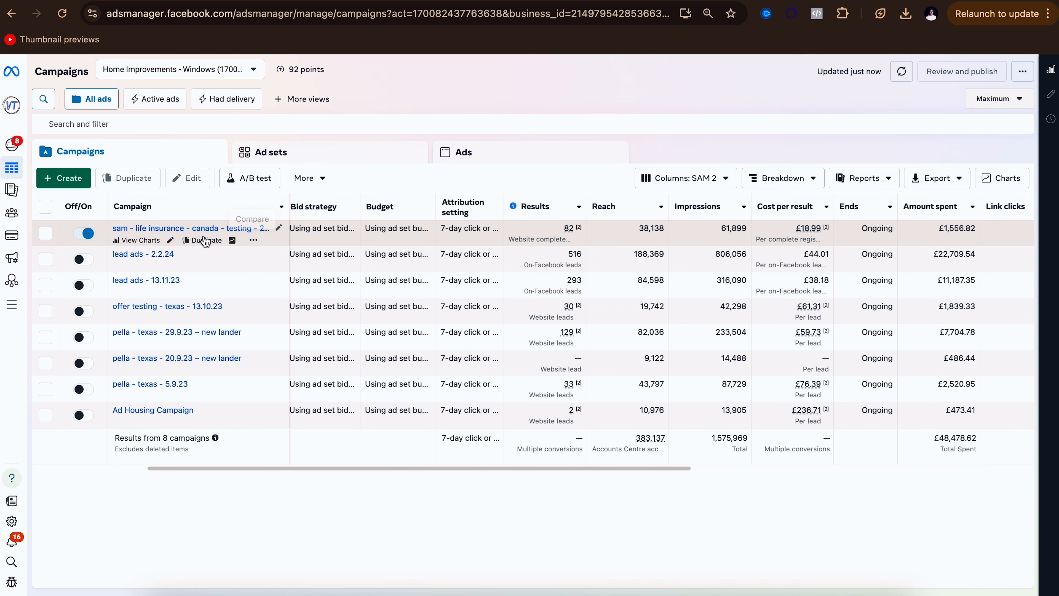
click(201, 230)
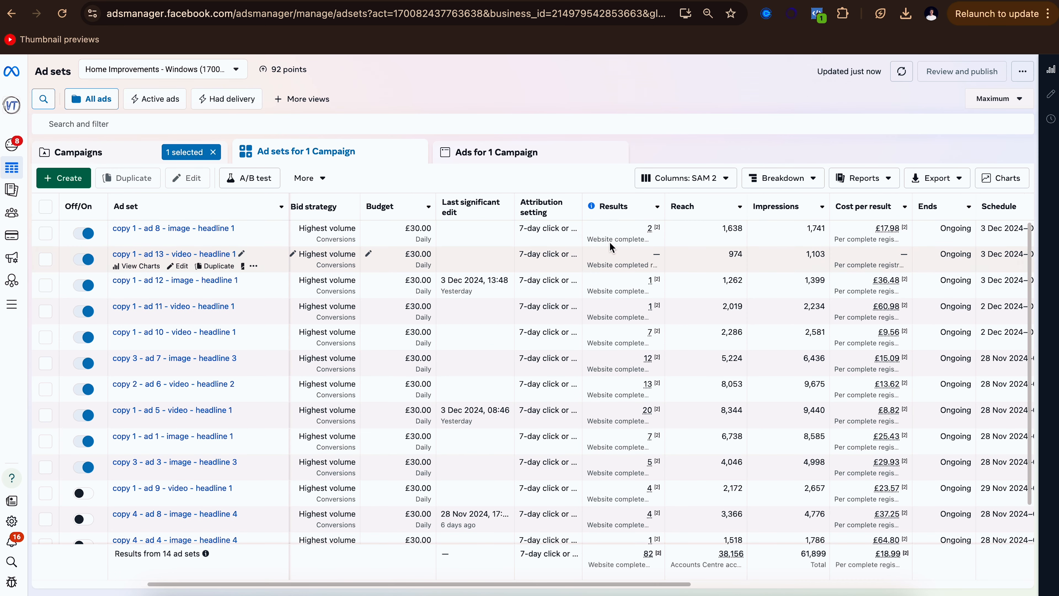
mouse_move(657, 287)
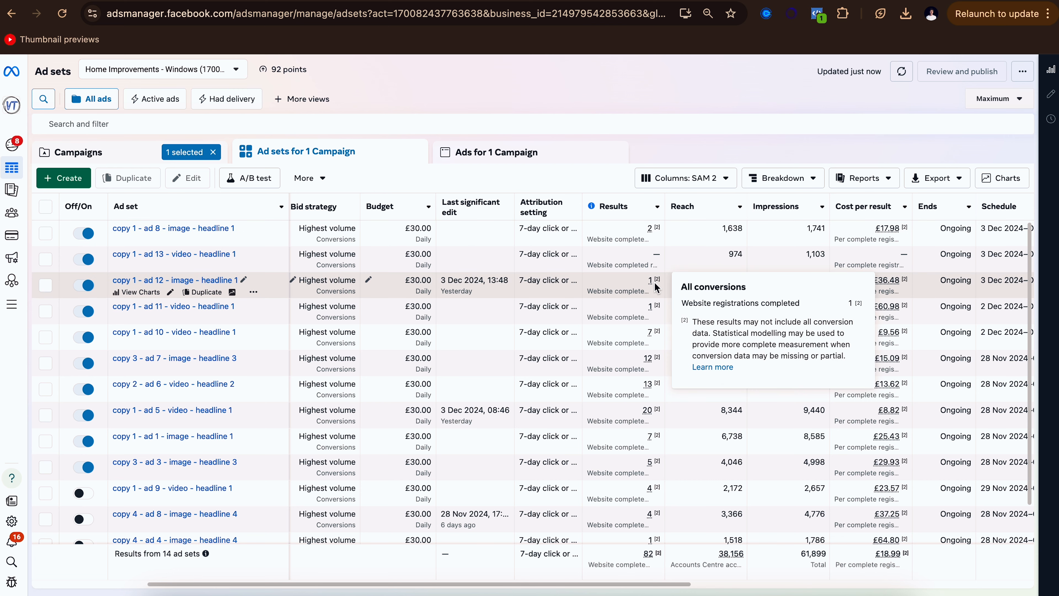
scroll(624, 405, down, 3)
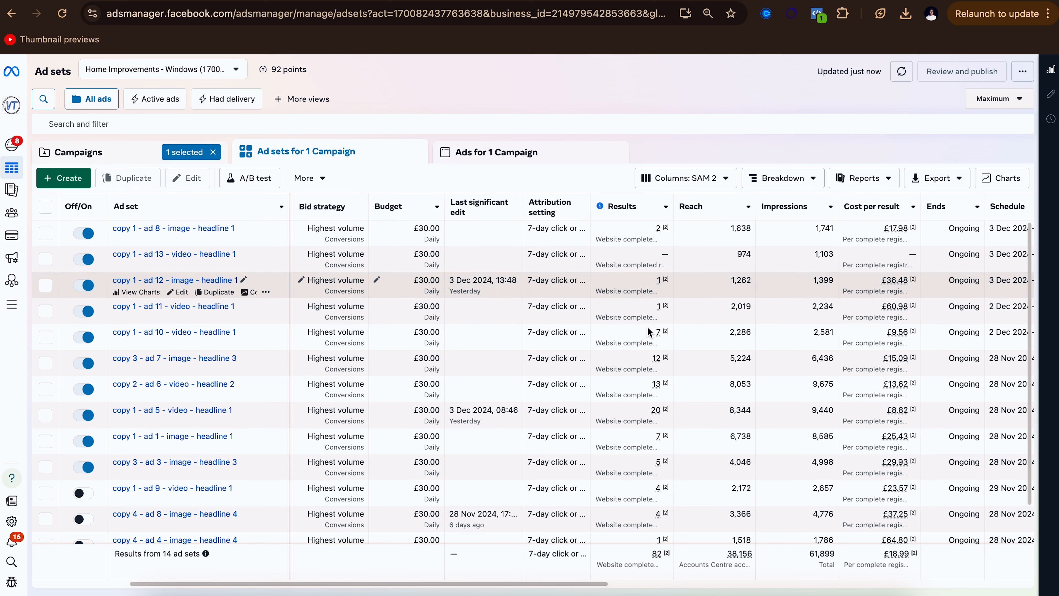
scroll(657, 348, up, 3)
scroll(657, 348, left, 2)
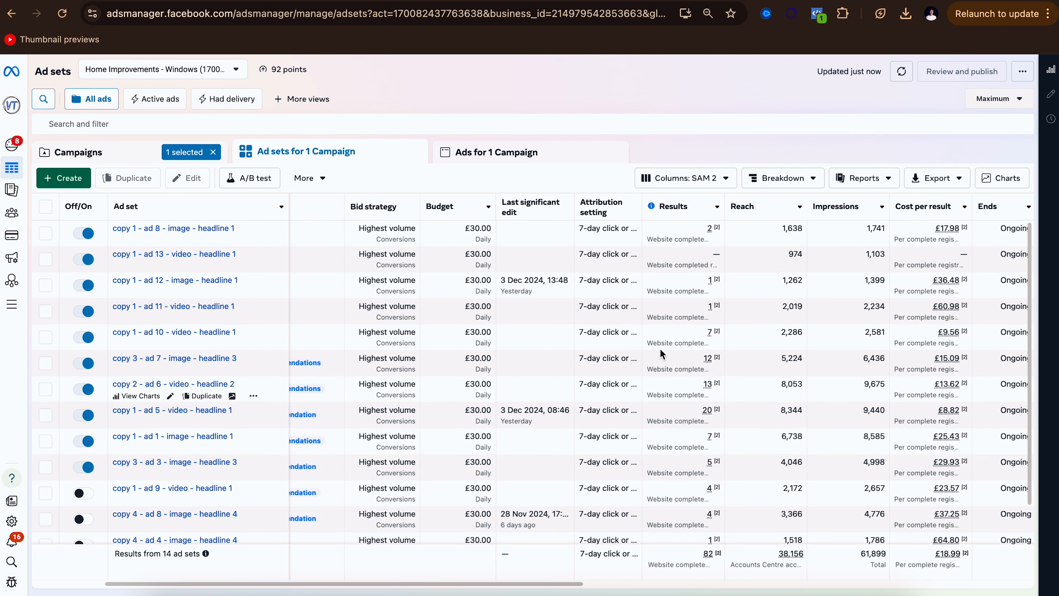
scroll(430, 341, down, 2)
scroll(416, 338, left, 1)
scroll(254, 300, up, 3)
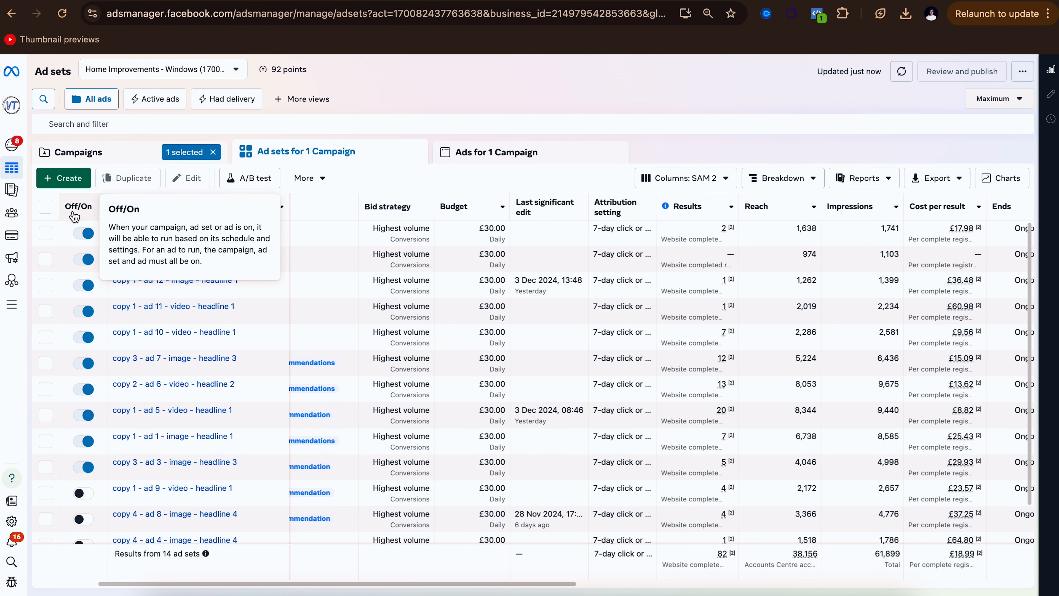
click(45, 207)
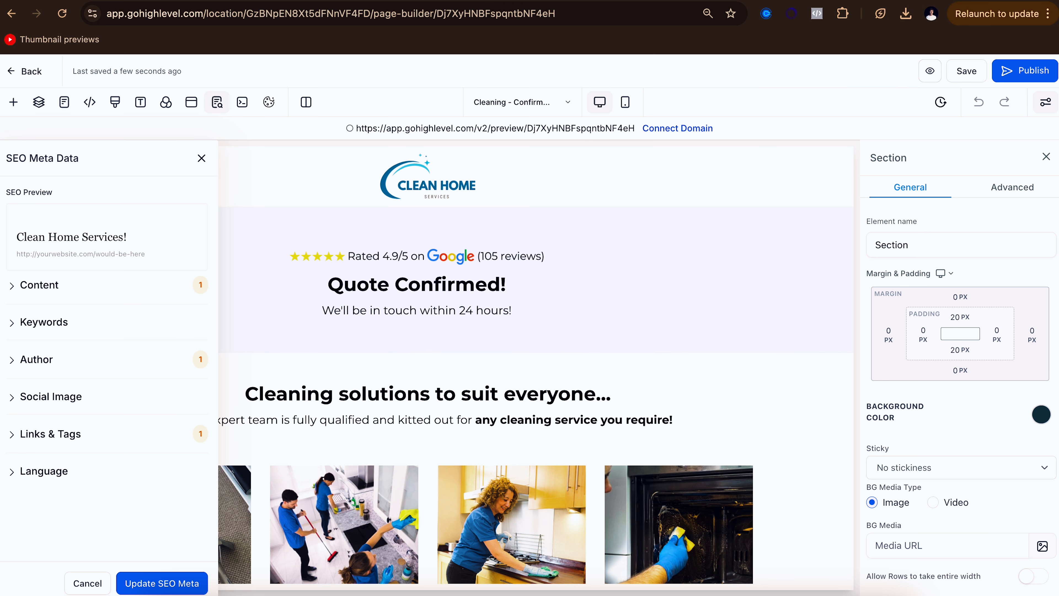
Step: Switch to the Miro board showing Campaign 1's audience and angle diagram
click(314, 3)
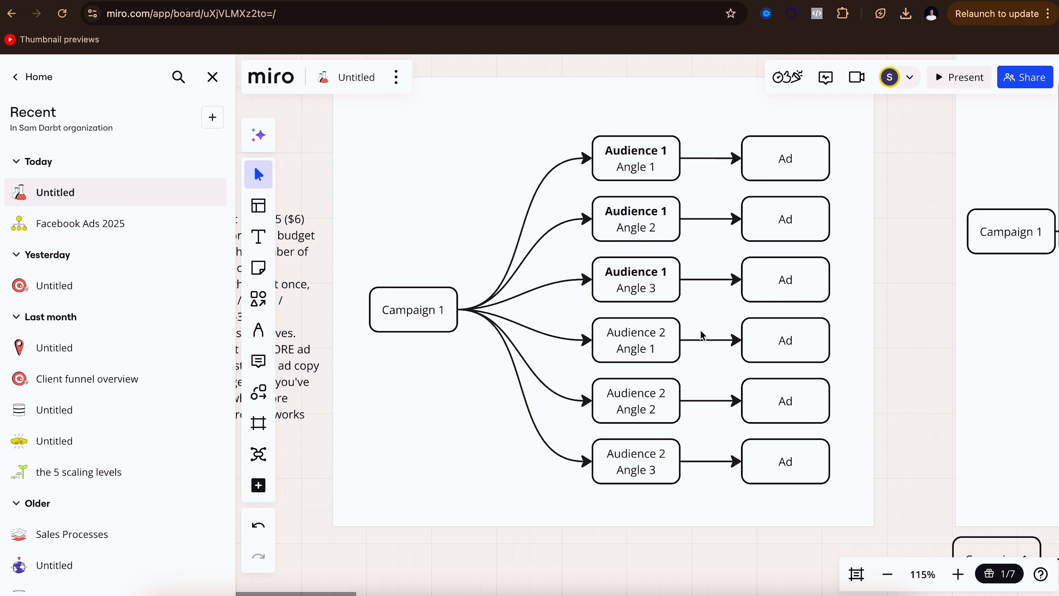
Step: Scroll around the Miro diagram mapping Campaign 1 to audience–angle ads
scroll(685, 170, up, 2)
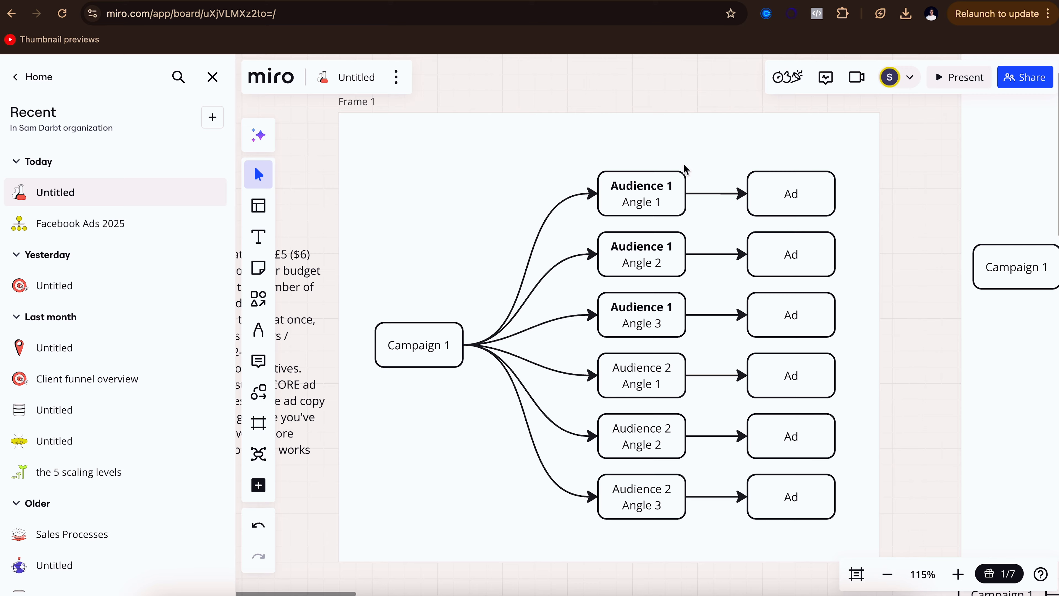
scroll(684, 168, down, 2)
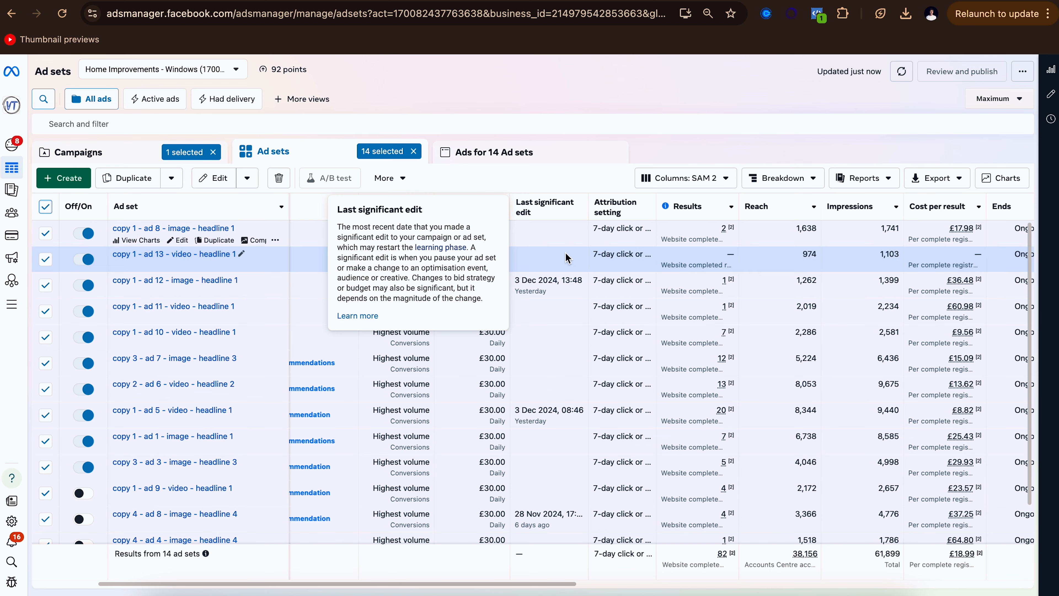
scroll(542, 319, down, 1)
Step: Sort the ad sets by Results, highest first, and enlarge the page content
scroll(650, 312, up, 1)
scroll(709, 259, right, 1)
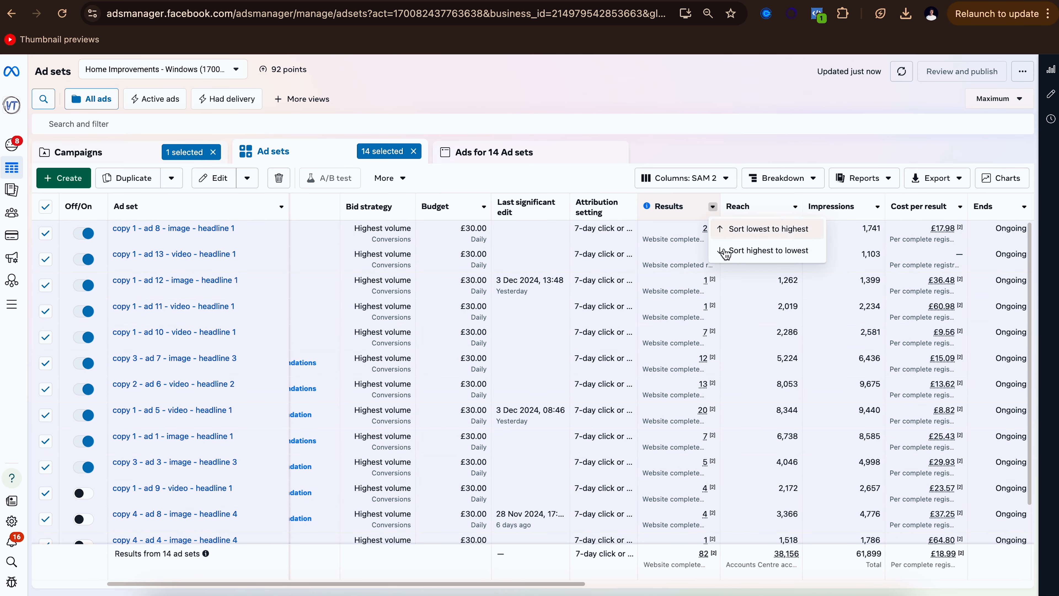
click(746, 251)
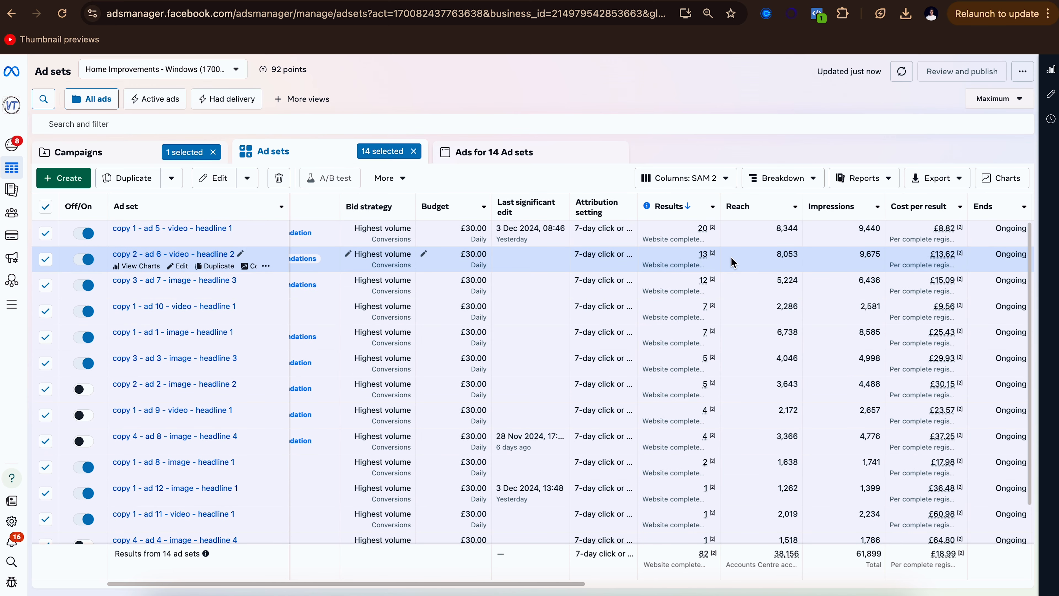
scroll(739, 325, up, 1)
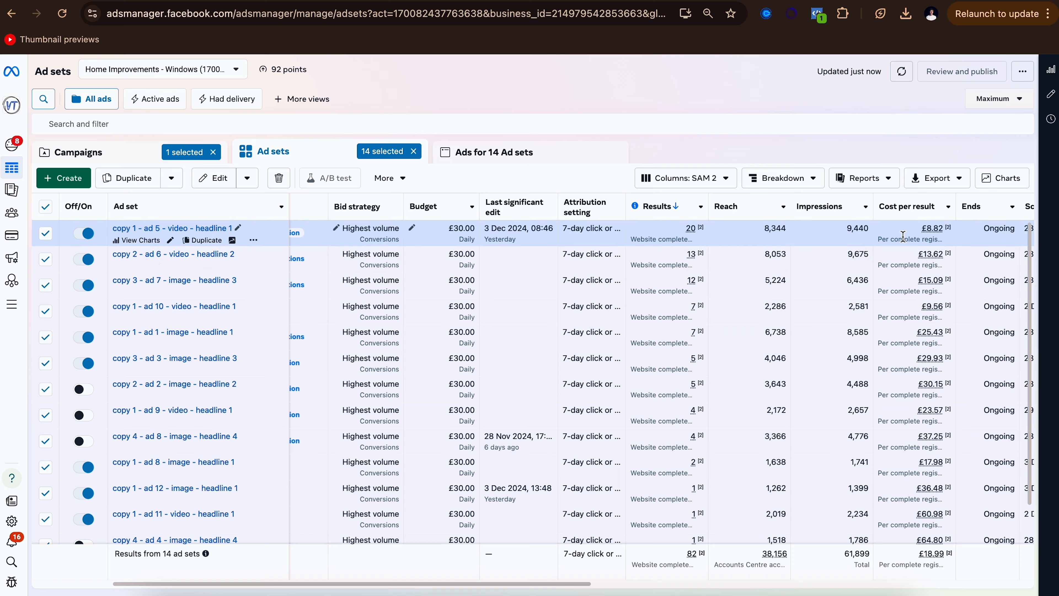
scroll(901, 235, right, 2)
key(super+plus)
key(super+plus)
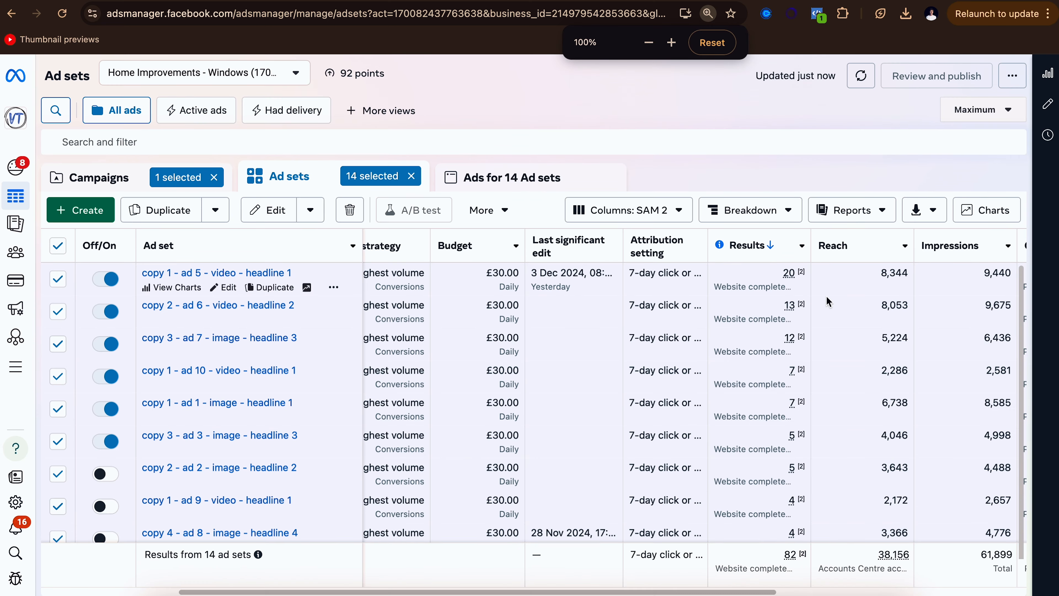
Step: View the ads inside the selected ad sets, then return to the ad sets list
scroll(825, 296, right, 5)
scroll(612, 393, down, 1)
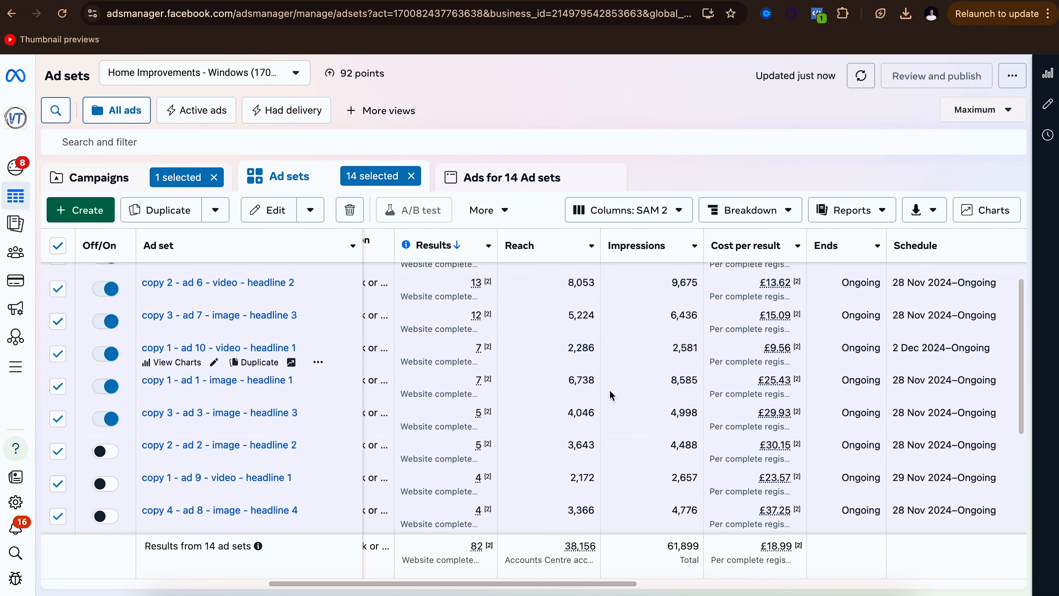
click(582, 189)
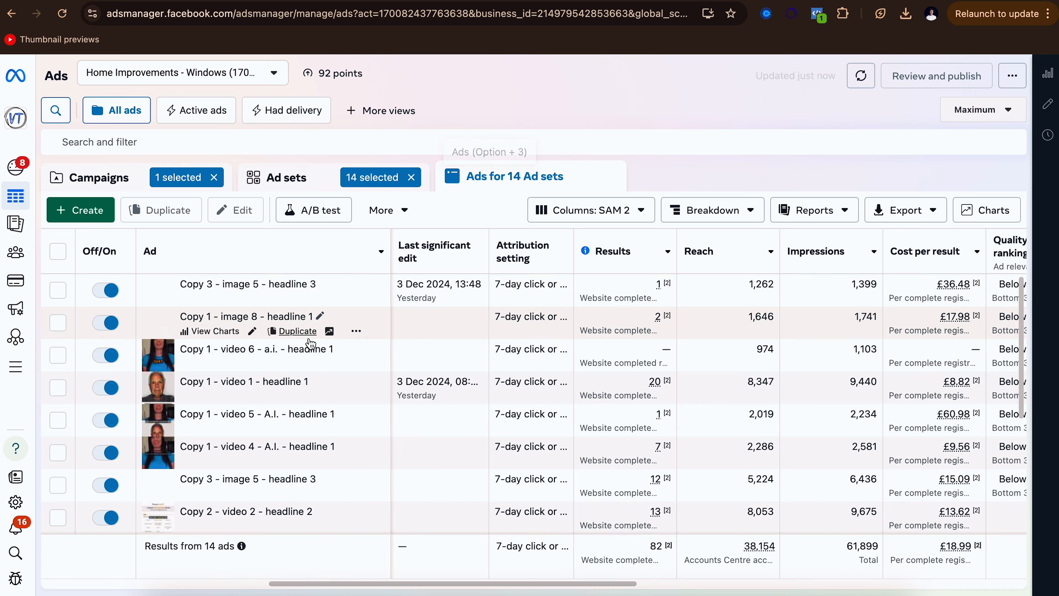
scroll(339, 344, down, 5)
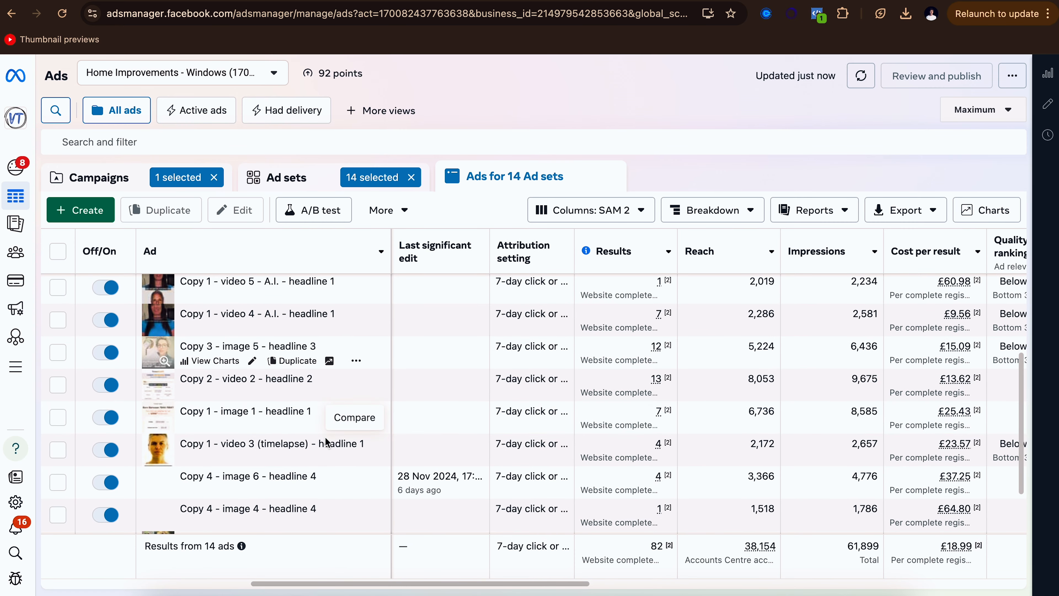
scroll(500, 376, up, 5)
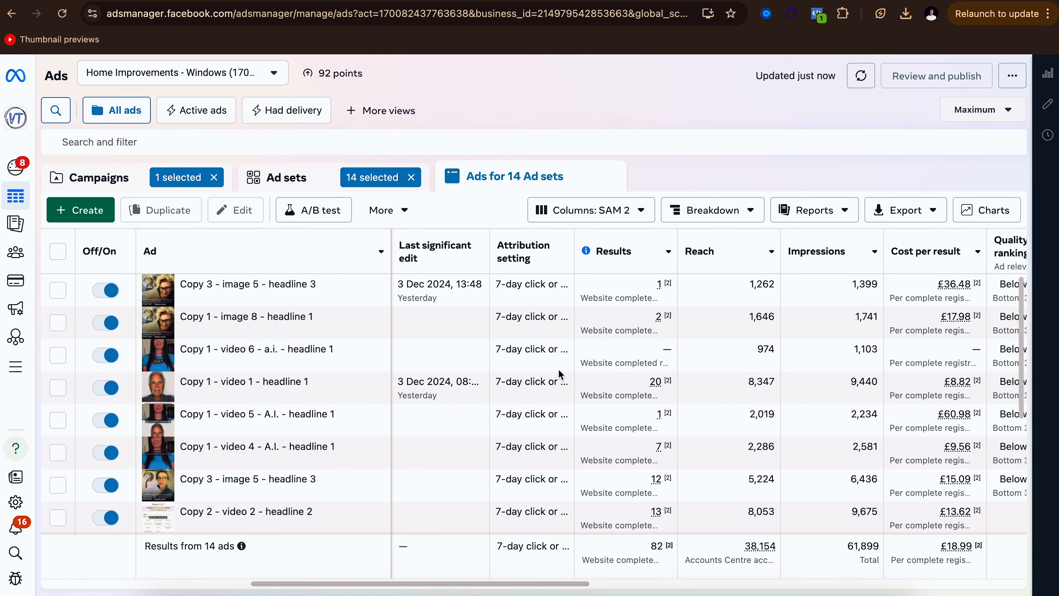
scroll(500, 376, right, 1)
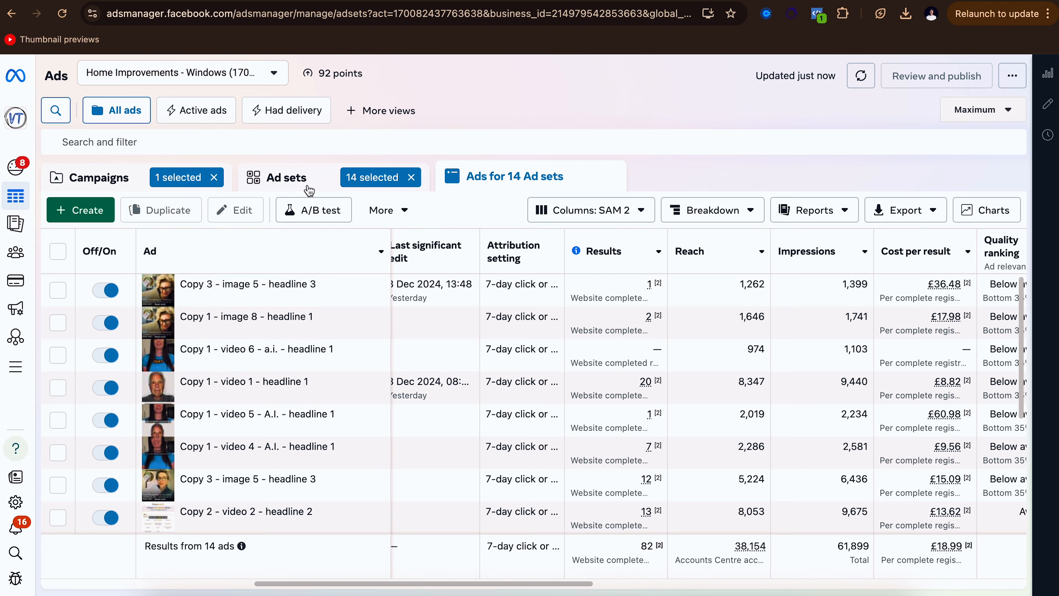
click(284, 179)
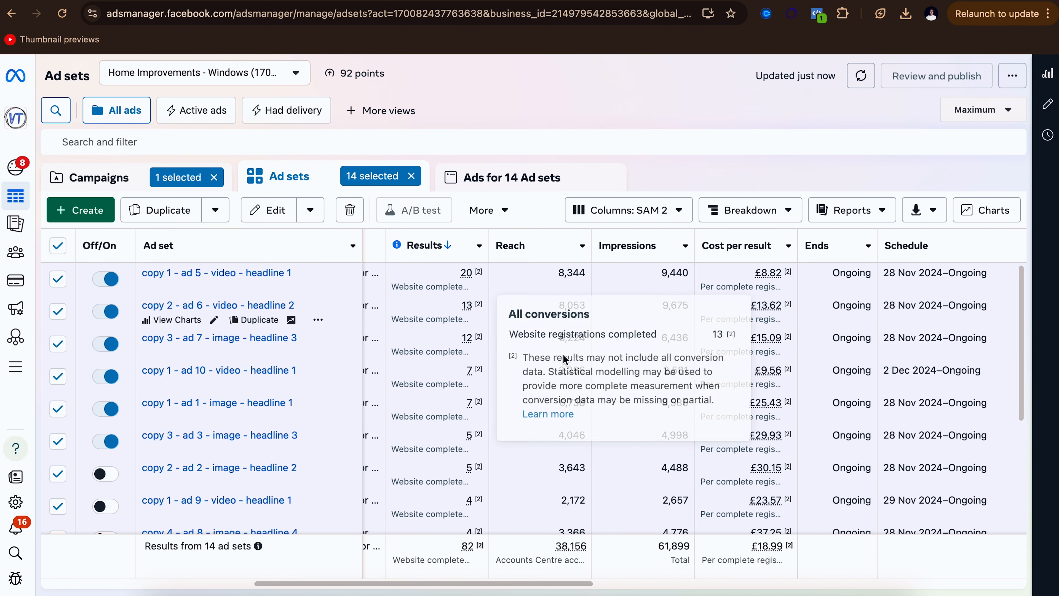
Step: Deselect all ad sets and review the ranking, led by 'copy 1 - ad 5 - video - headline 1'
click(58, 246)
scroll(557, 379, down, 1)
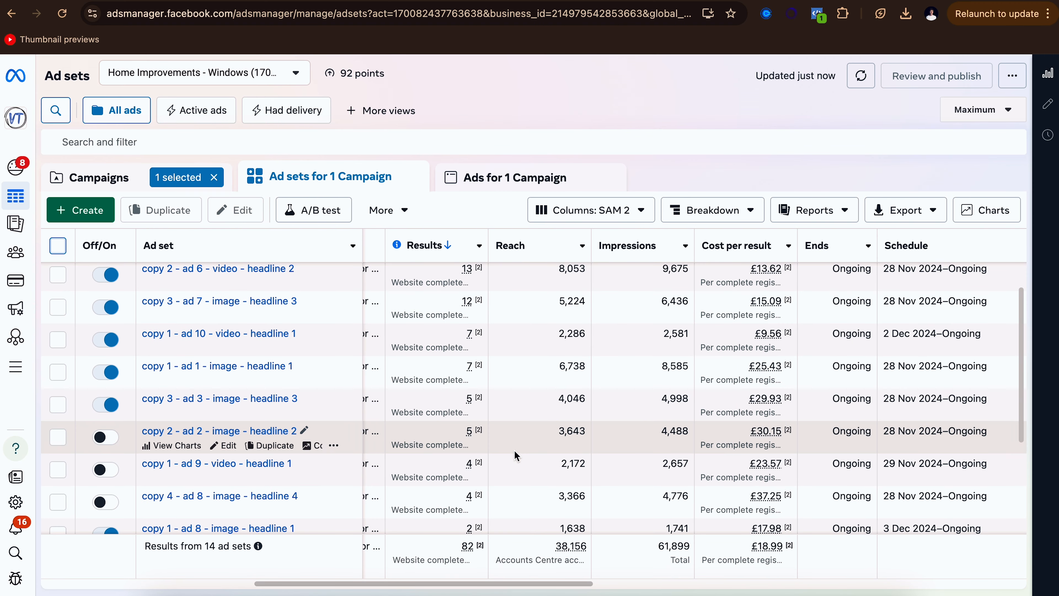
scroll(516, 454, down, 3)
scroll(287, 417, down, 1)
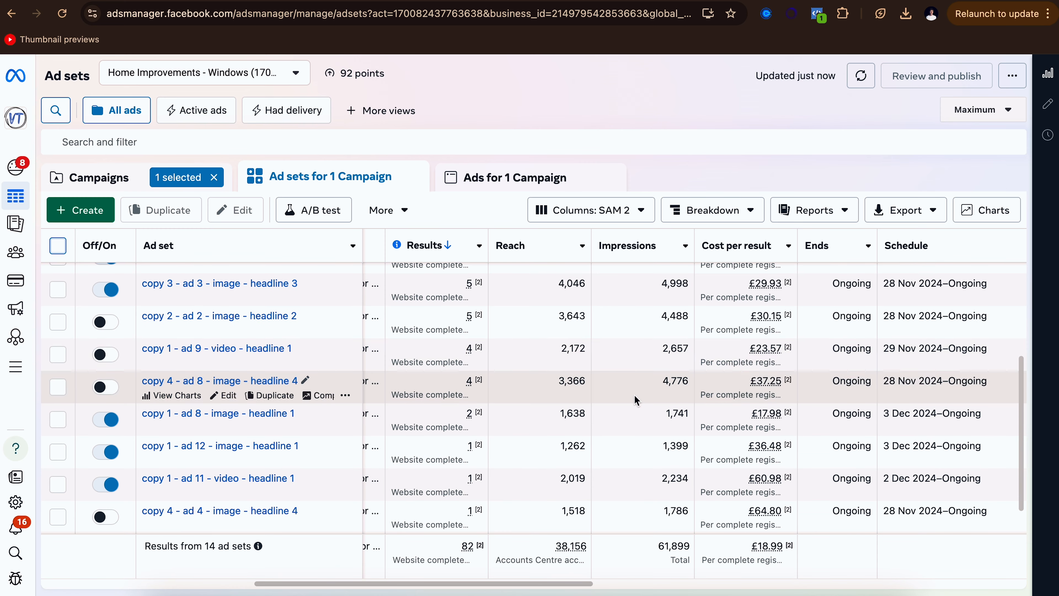
scroll(634, 398, up, 5)
scroll(678, 394, left, 4)
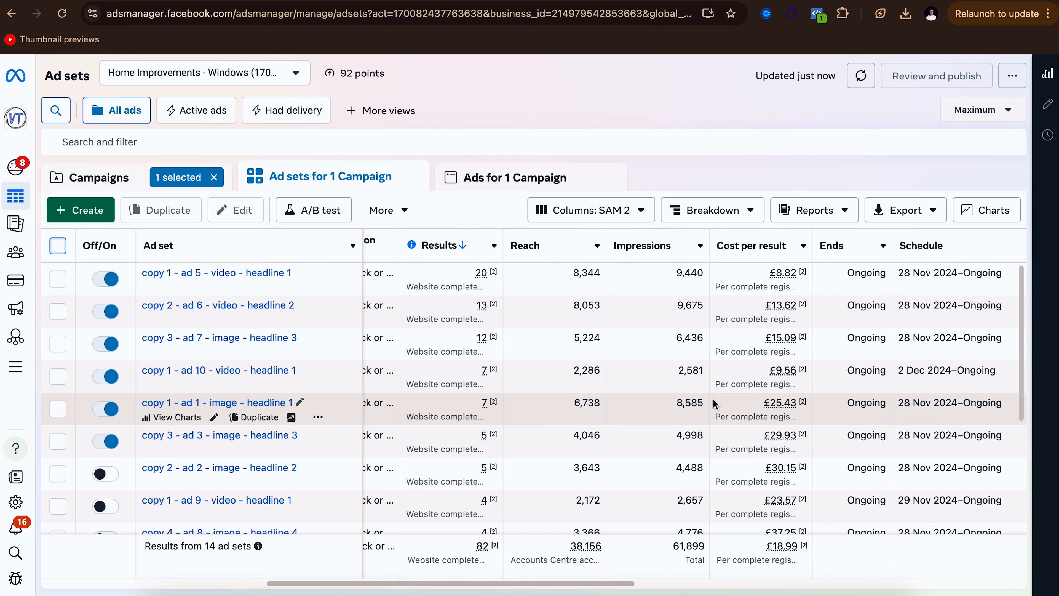
scroll(756, 409, left, 2)
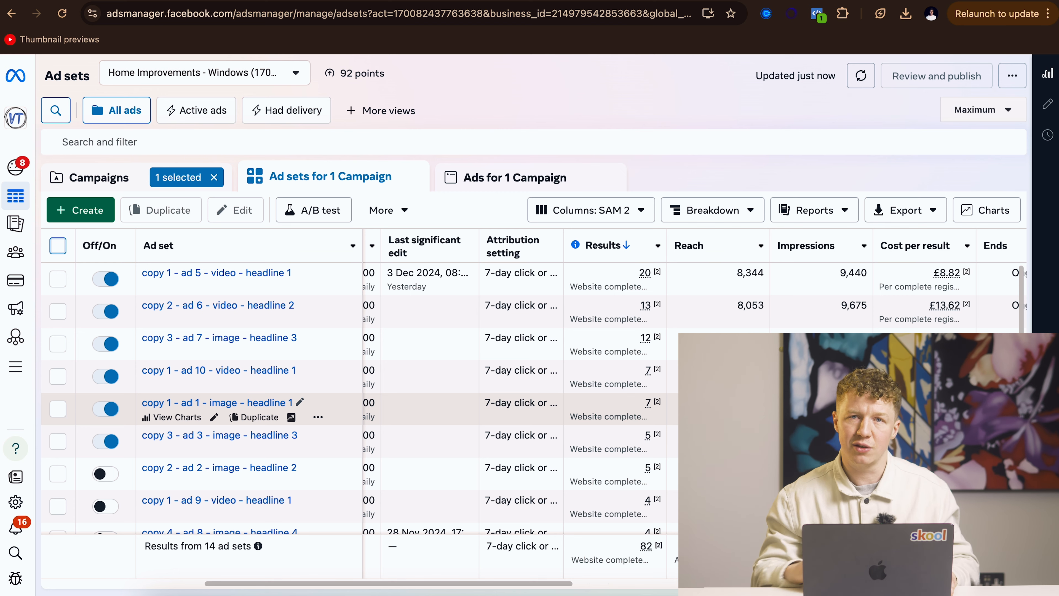
Step: Check the Campaigns list, then go back to the selected campaign's ad sets
click(89, 177)
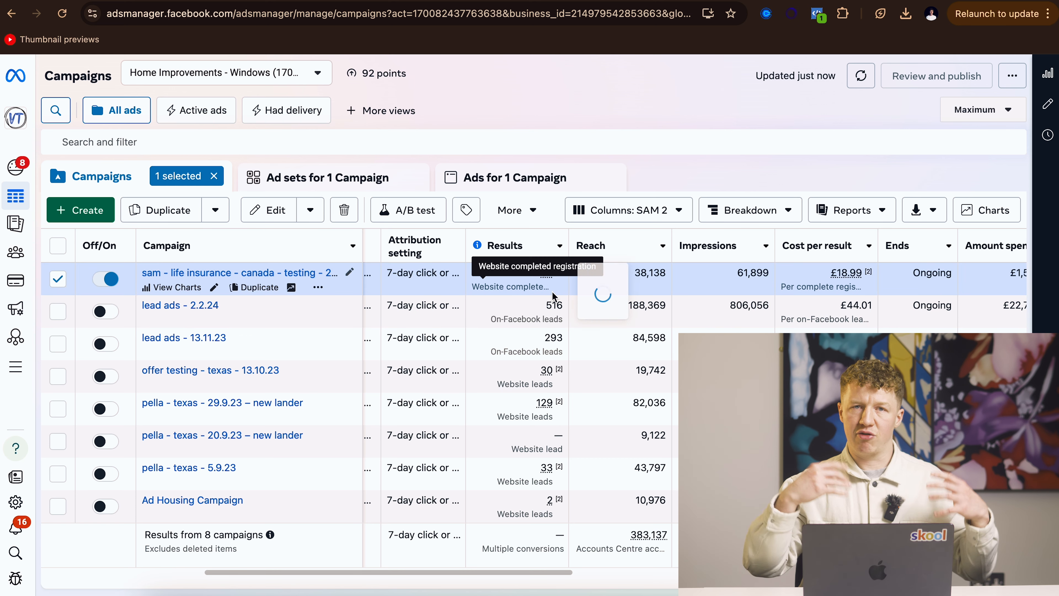
mouse_move(553, 295)
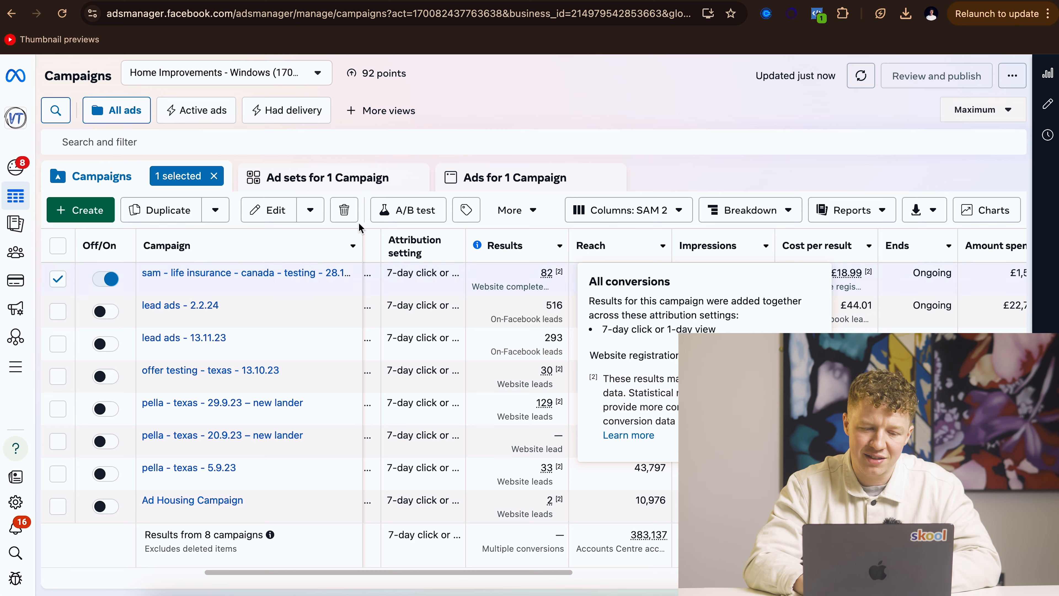
click(325, 273)
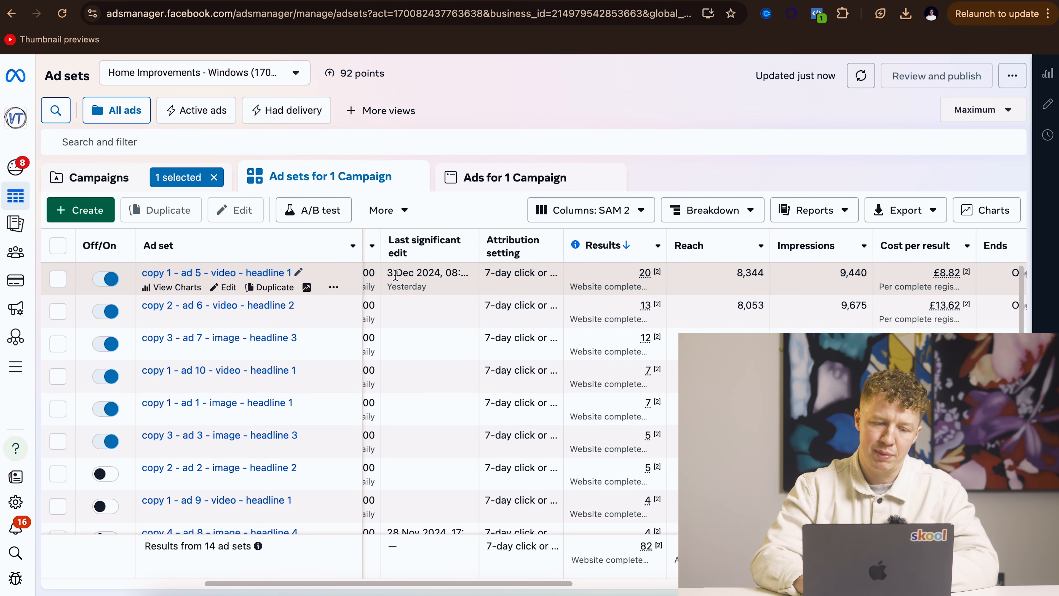
Step: Scroll across the ad set columns and open the Columns: SAM 2 preset dropdown
scroll(292, 413, left, 3)
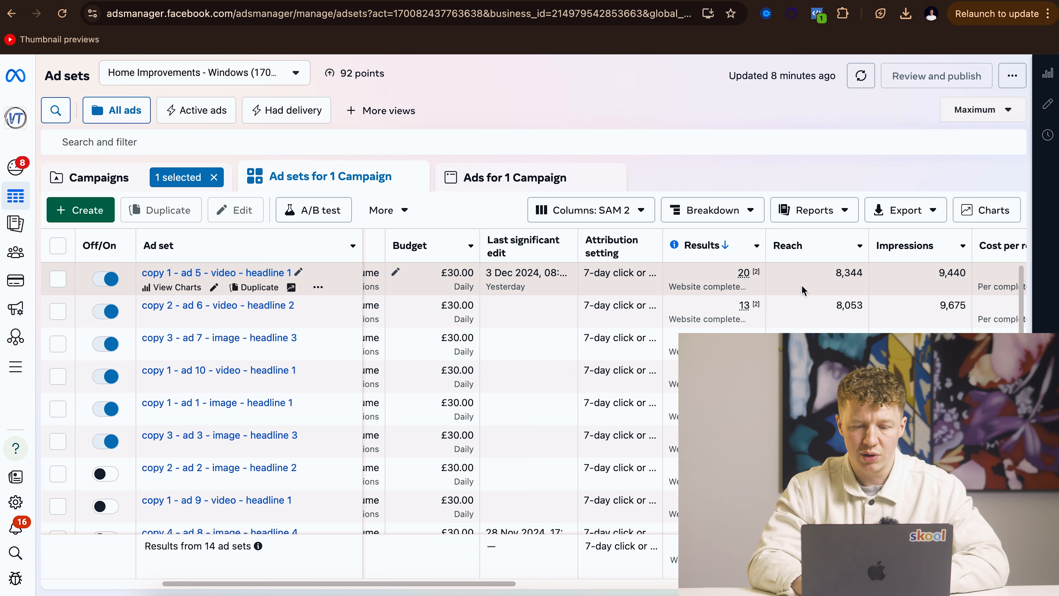
scroll(609, 323, right, 3)
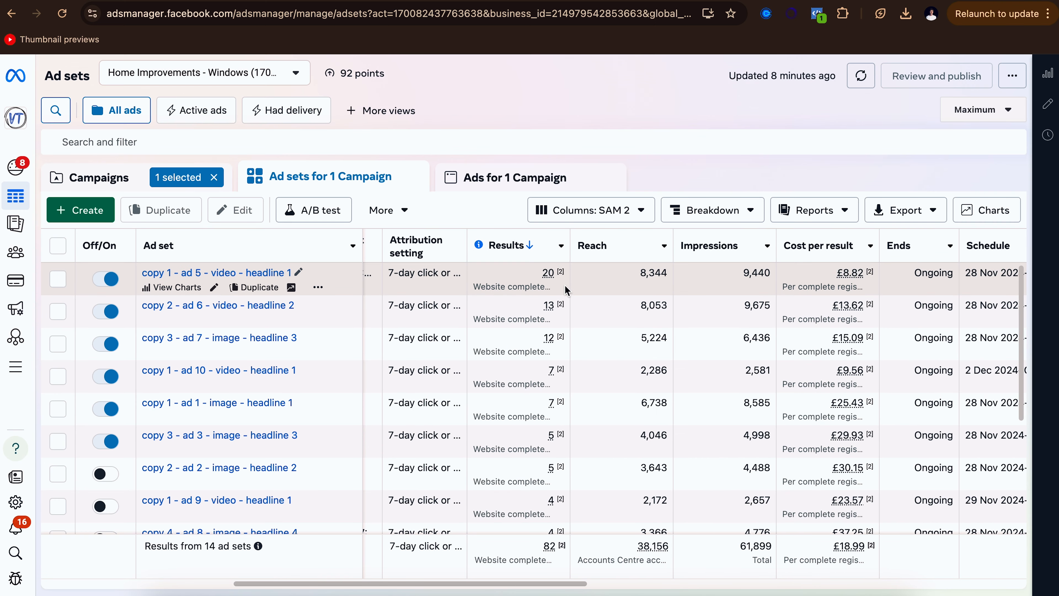
scroll(751, 346, right, 5)
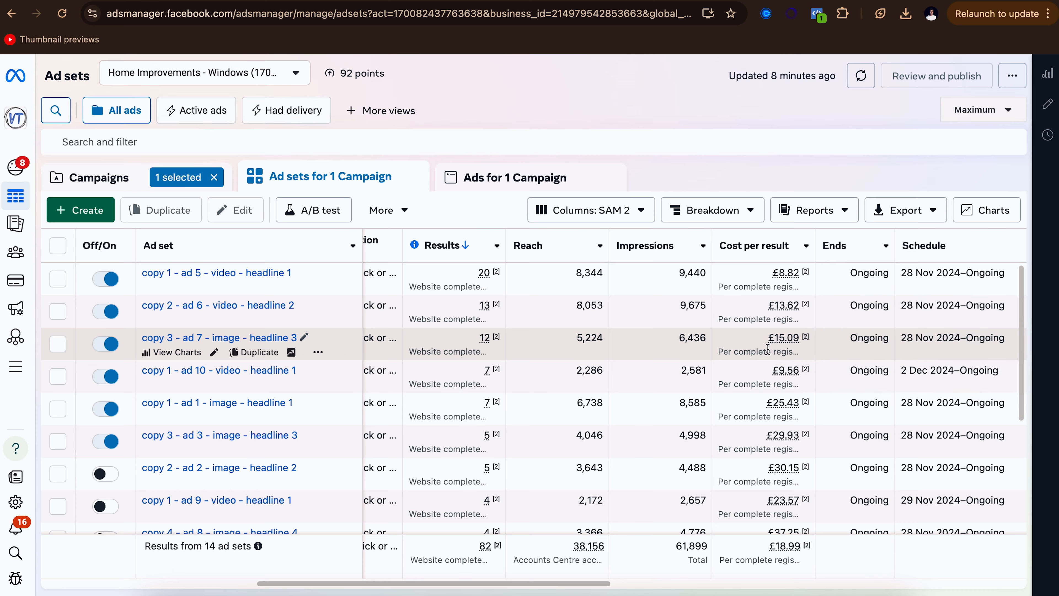
scroll(817, 301, right, 8)
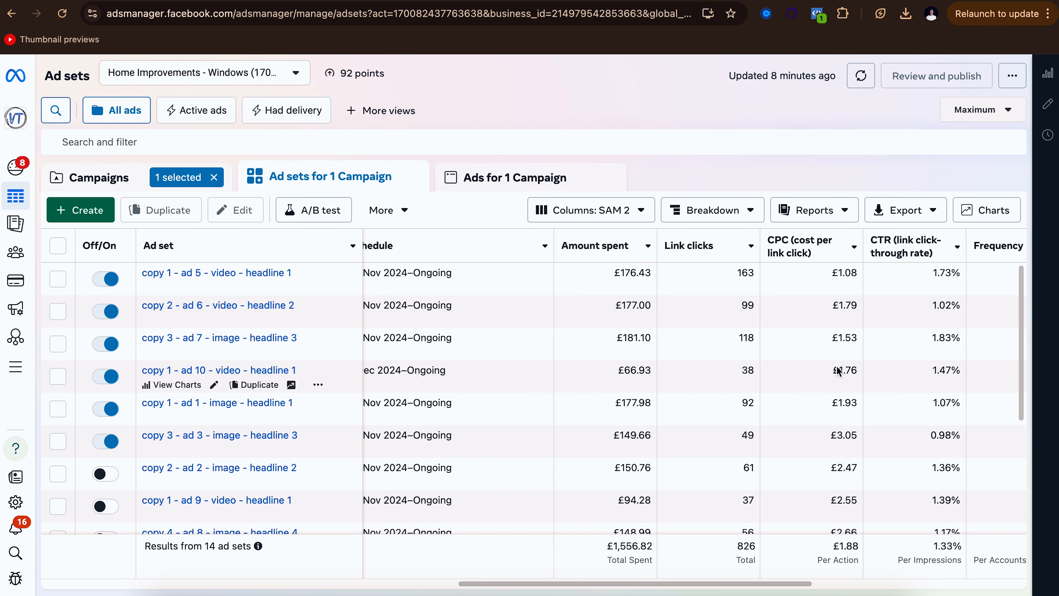
scroll(819, 342, right, 5)
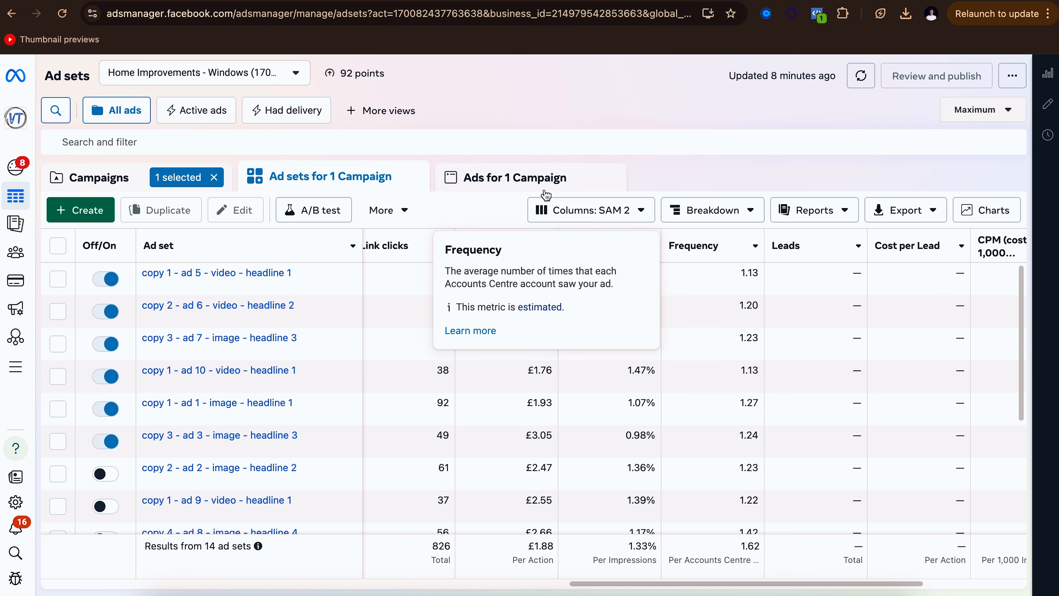
click(584, 210)
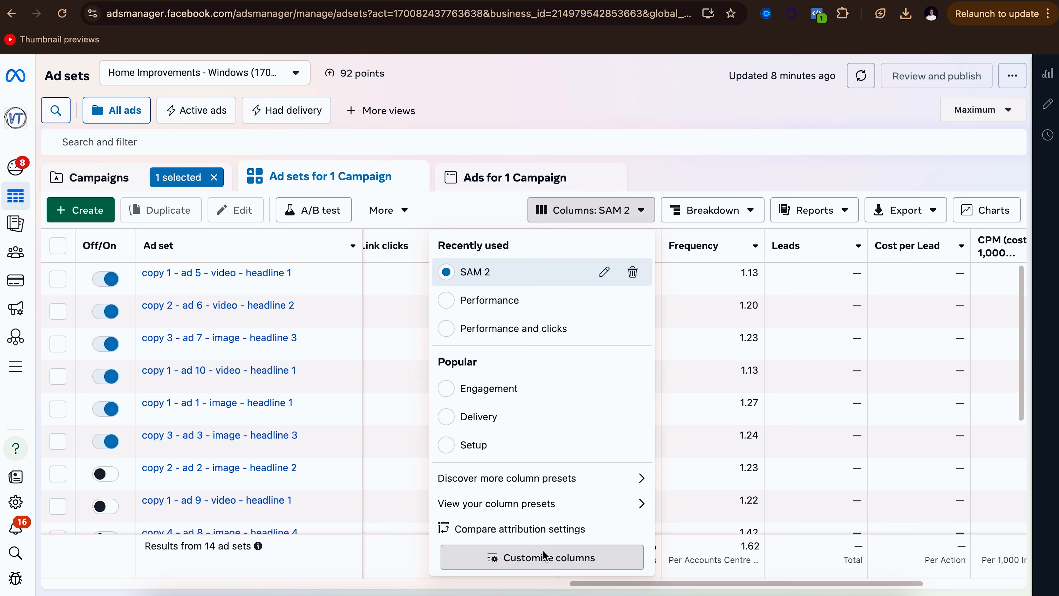
Step: In Customise columns, search 'leads' and tick the Leads total and Cost per Lead metrics
click(538, 558)
scroll(454, 403, down, 3)
scroll(733, 381, down, 10)
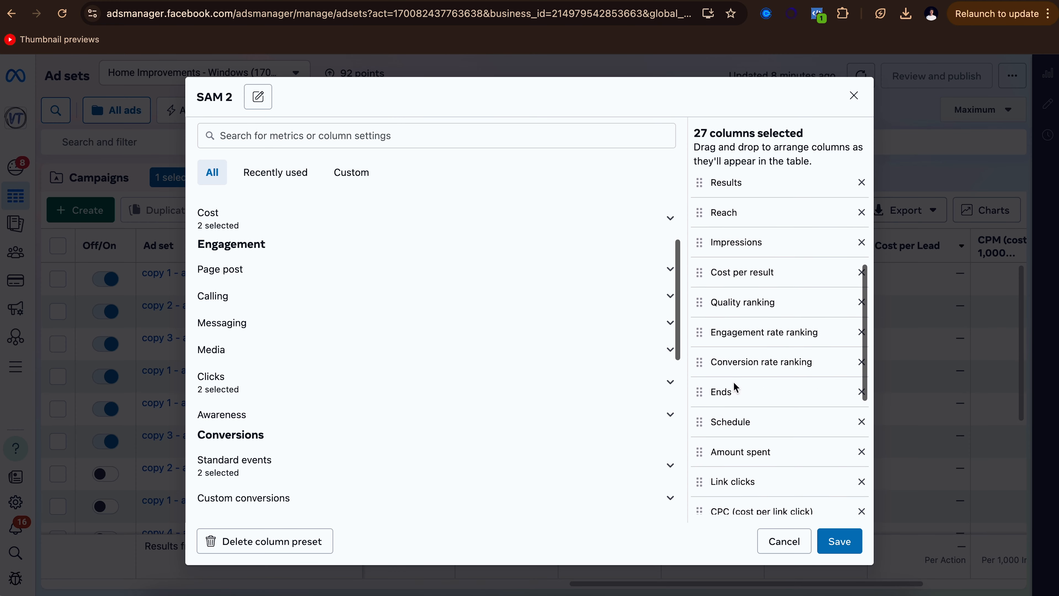
click(381, 129)
text(leads)
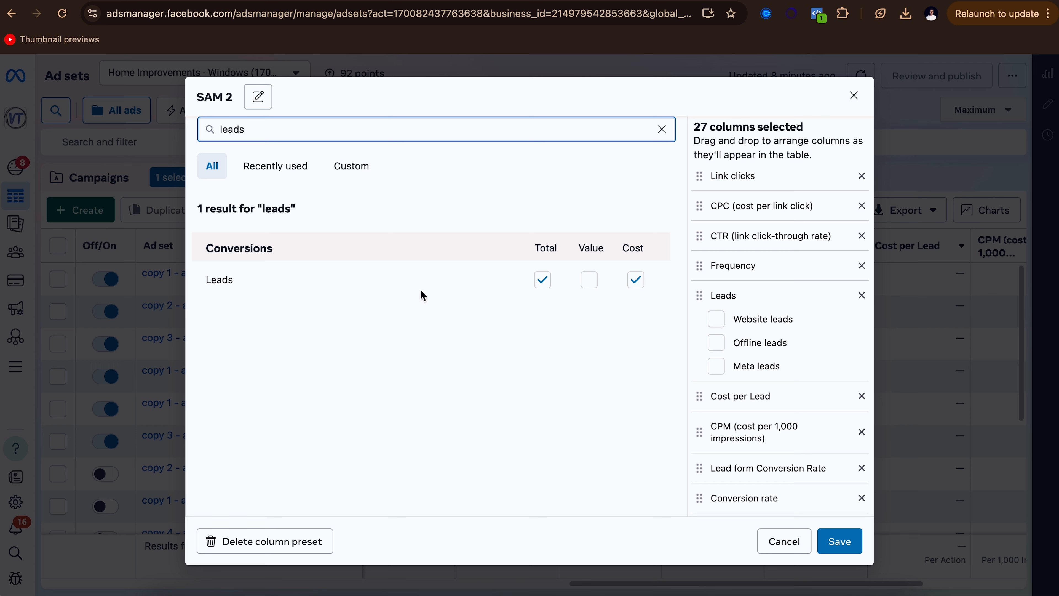
click(542, 279)
click(636, 279)
click(542, 280)
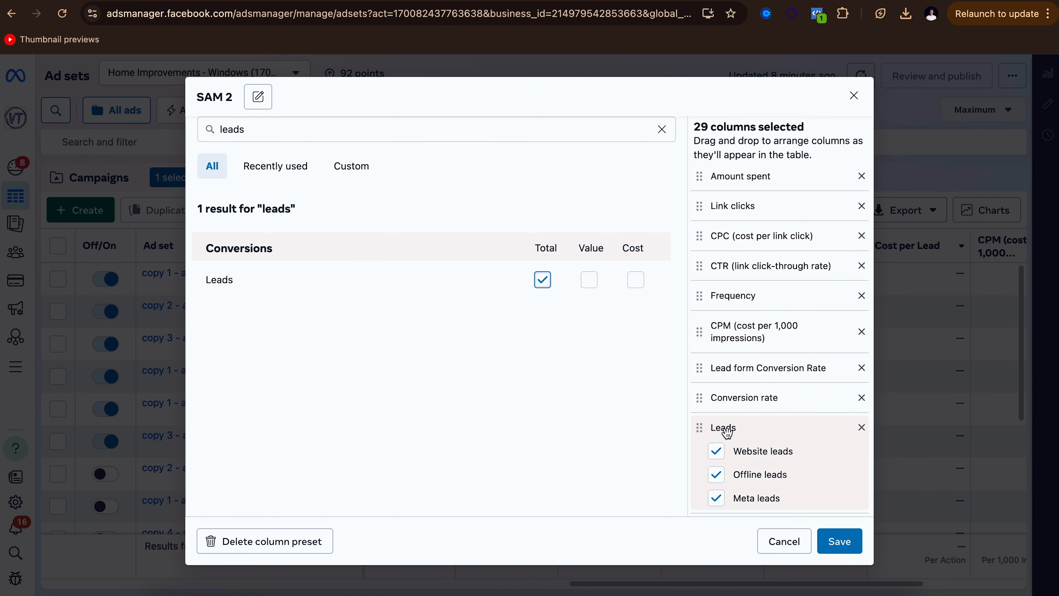
click(635, 280)
Step: Search 'ctr', drag the Leads columns to follow Link clicks, and save the SAM 2 preset
click(513, 134)
text(ctr)
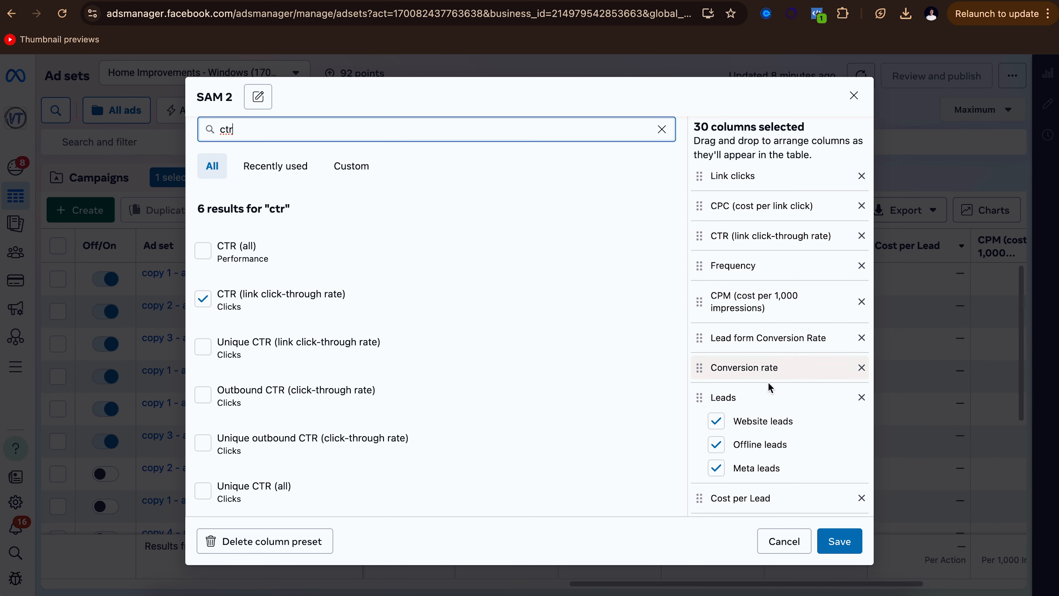
drag(745, 401, 767, 271)
scroll(766, 337, up, 2)
scroll(766, 338, up, 1)
drag(768, 369, 721, 248)
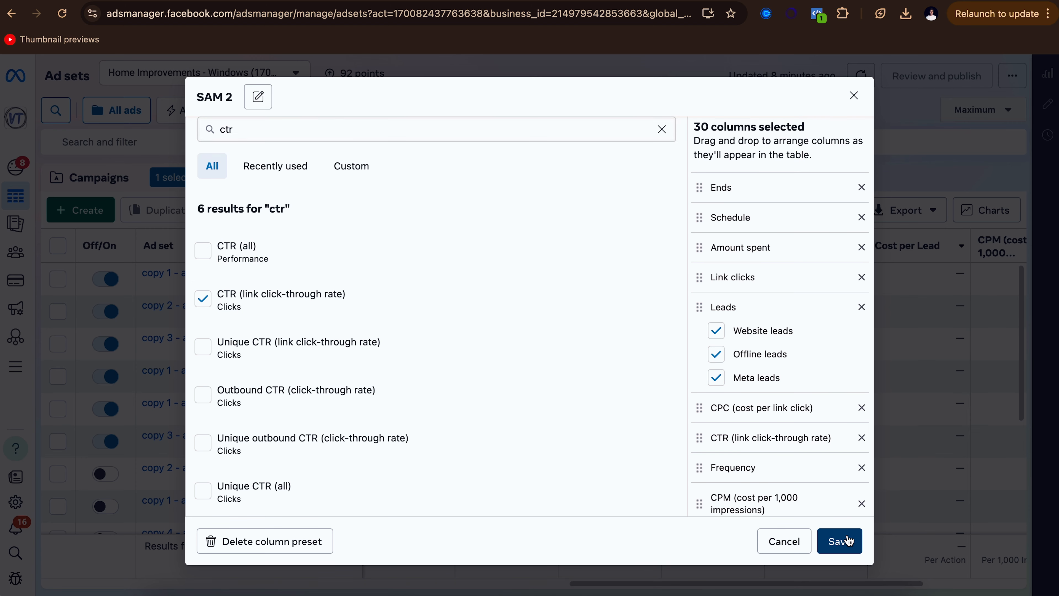
click(839, 540)
scroll(862, 314, right, 5)
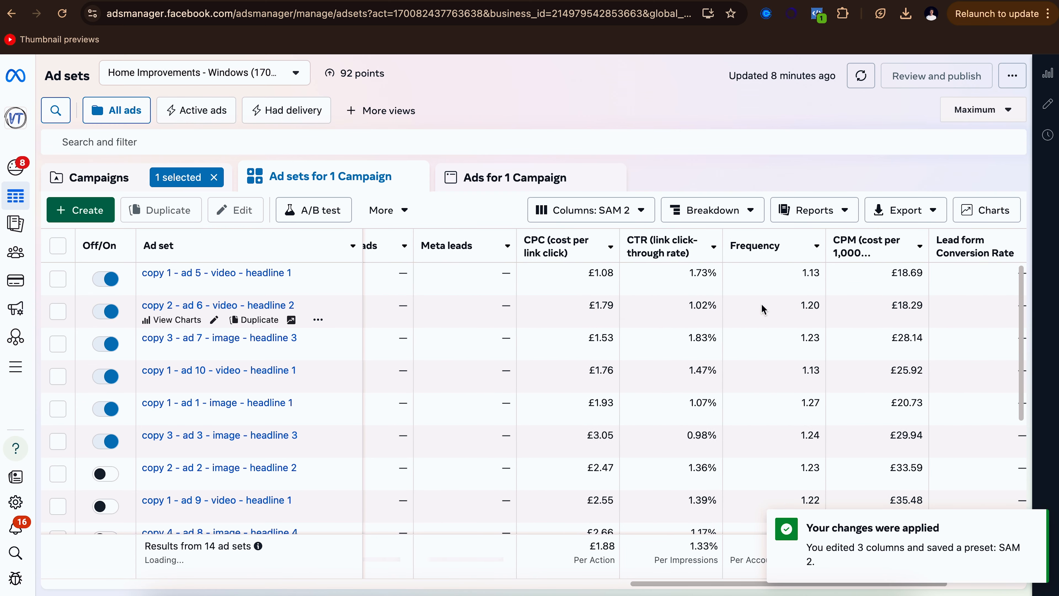
Step: Scroll around the ad sets table to review the updated columns
scroll(762, 304, right, 5)
scroll(738, 322, left, 5)
scroll(738, 396, down, 2)
scroll(737, 402, up, 2)
scroll(616, 392, left, 1)
scroll(617, 396, left, 2)
scroll(664, 465, down, 5)
scroll(709, 417, left, 2)
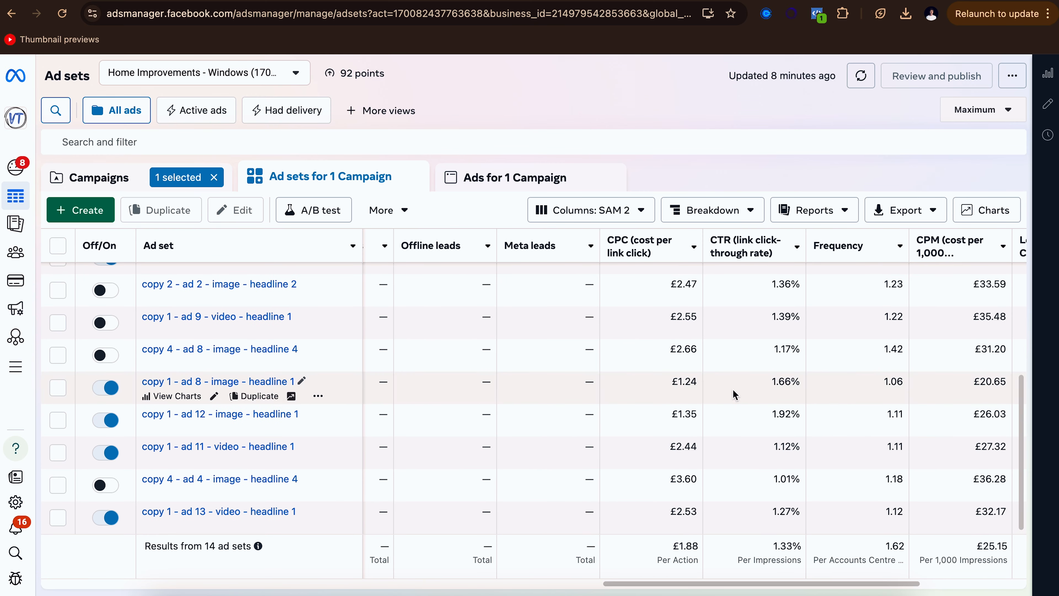
scroll(728, 395, right, 5)
scroll(728, 395, left, 15)
scroll(728, 403, left, 5)
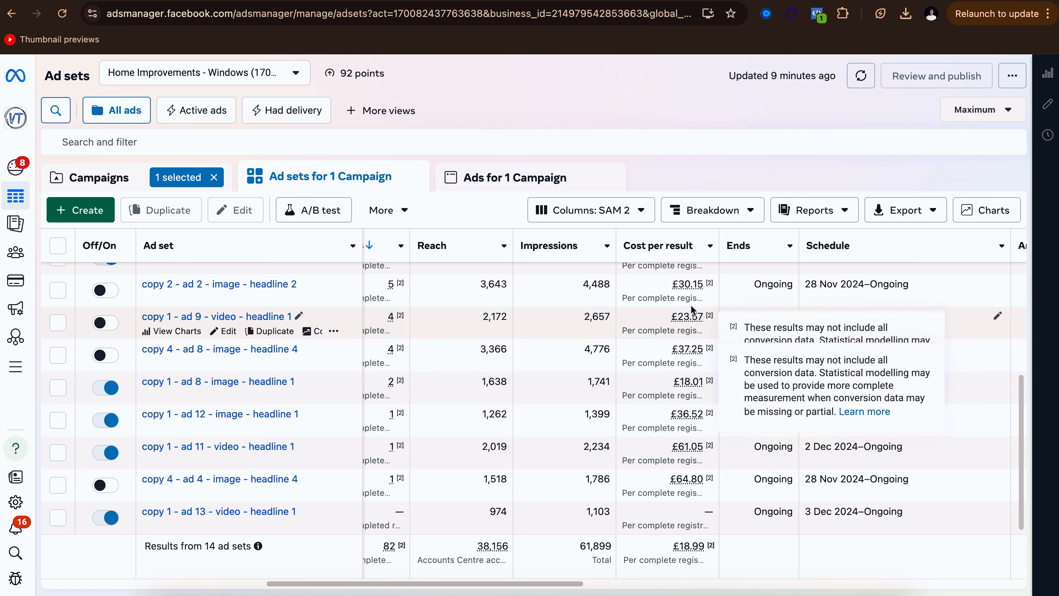
scroll(689, 325, up, 4)
scroll(685, 347, up, 1)
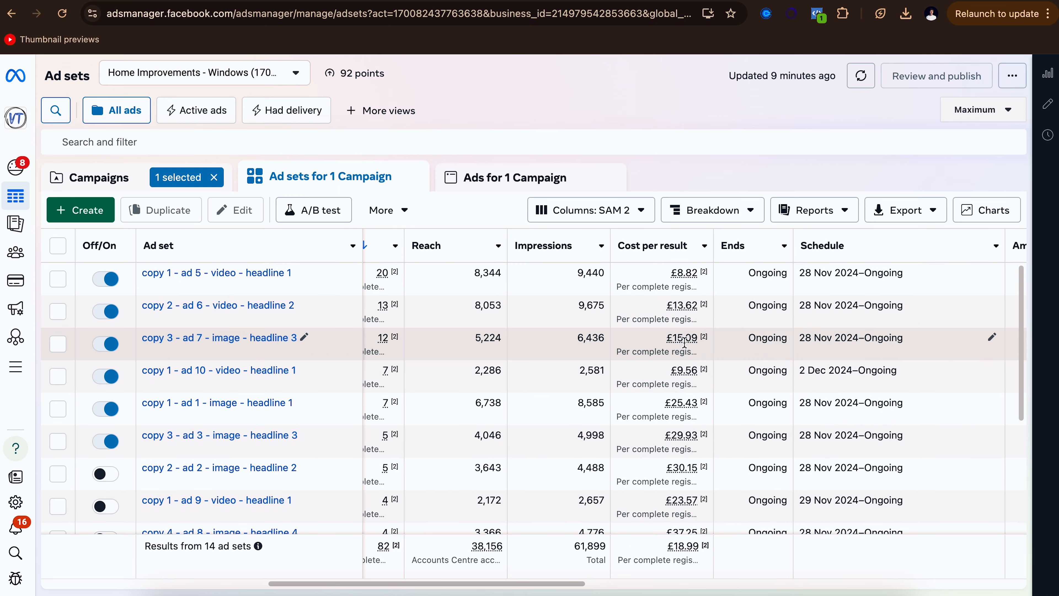
scroll(686, 348, right, 1)
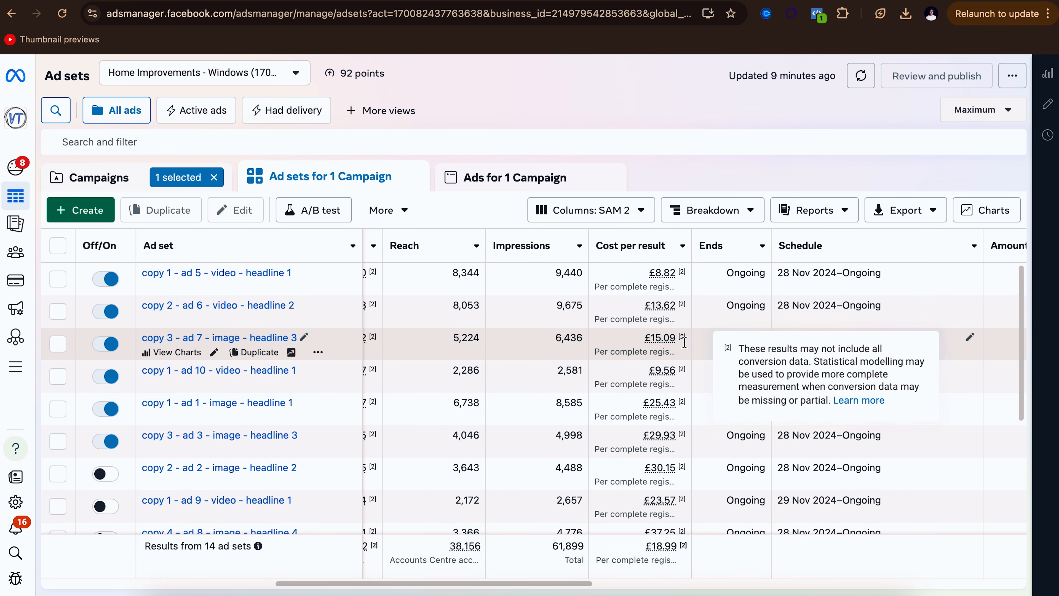
Step: Change the date range from Maximum to Last 7 days, showing 78 results at £18.55 each
click(954, 121)
click(959, 184)
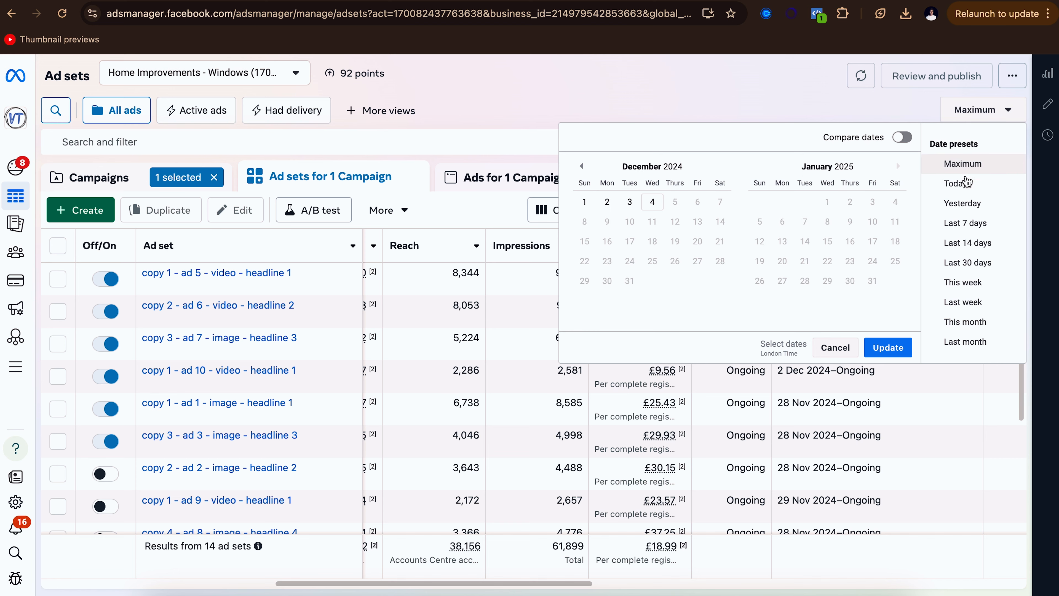
click(993, 113)
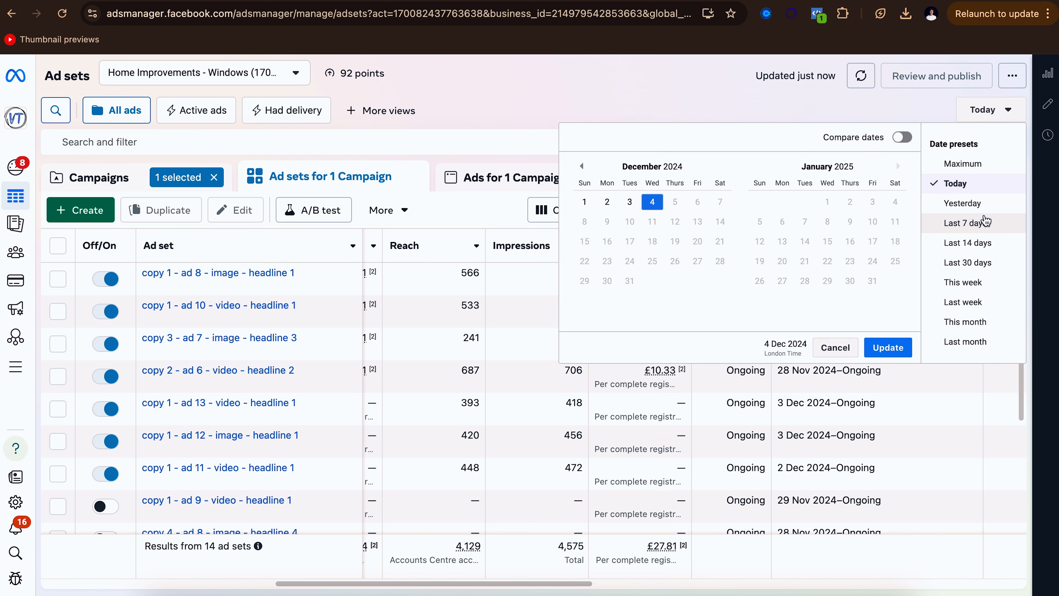
click(983, 224)
scroll(776, 325, left, 1)
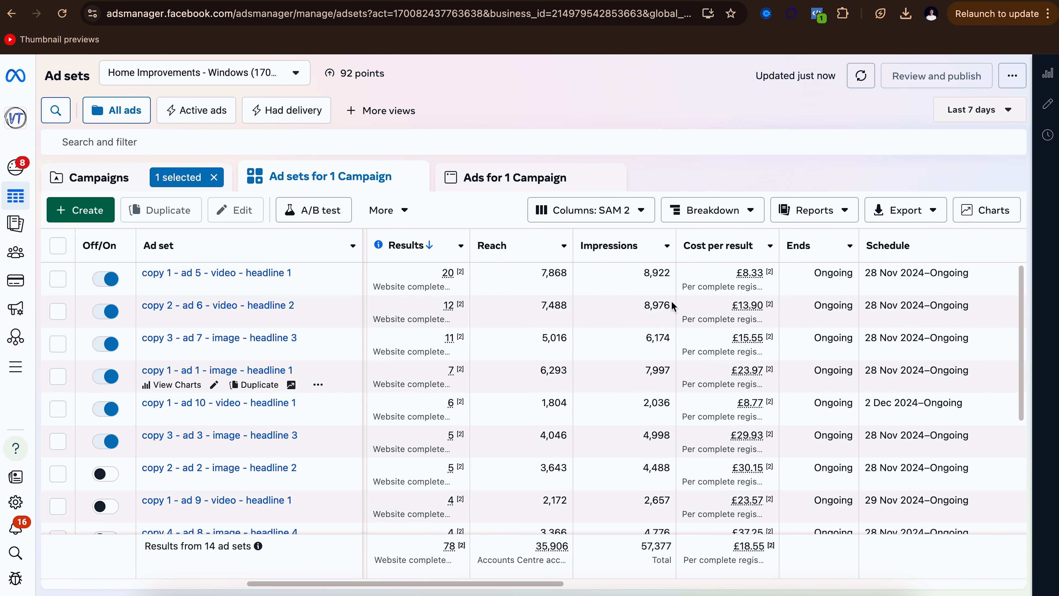
scroll(777, 326, left, 1)
scroll(786, 357, down, 1)
scroll(785, 358, up, 1)
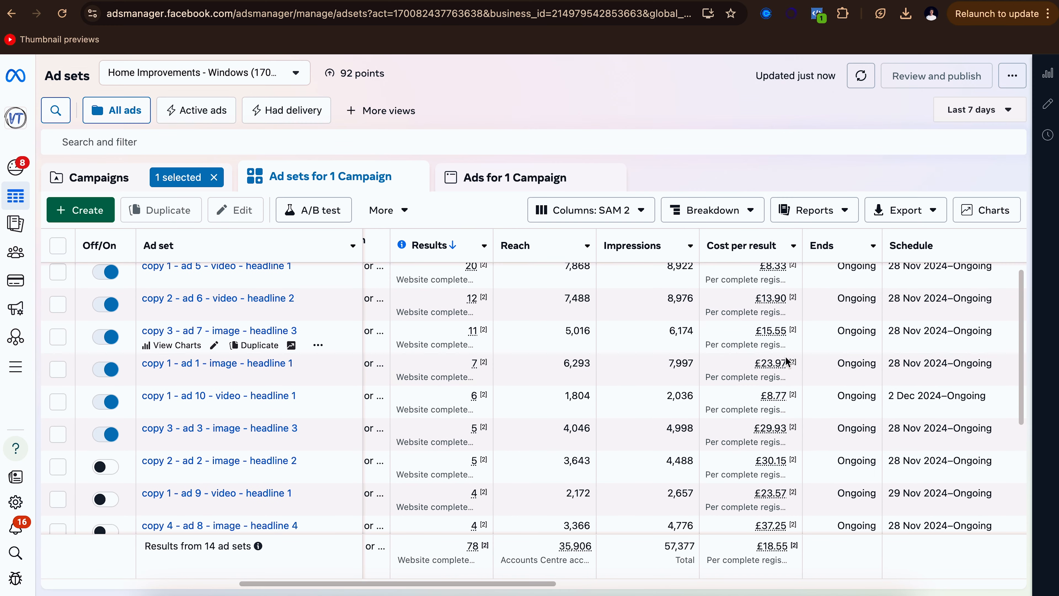
scroll(722, 366, left, 2)
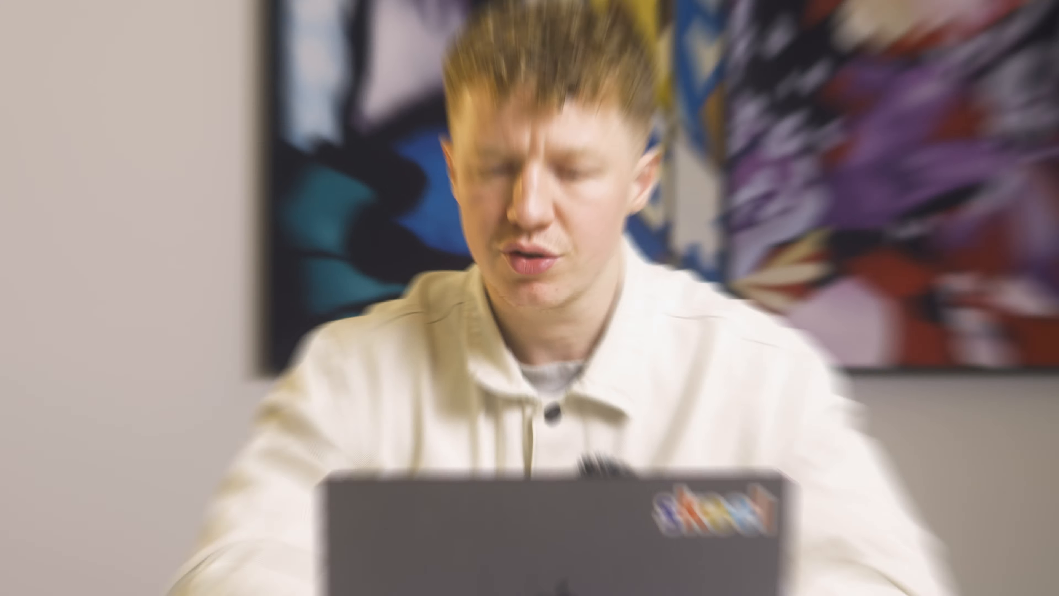